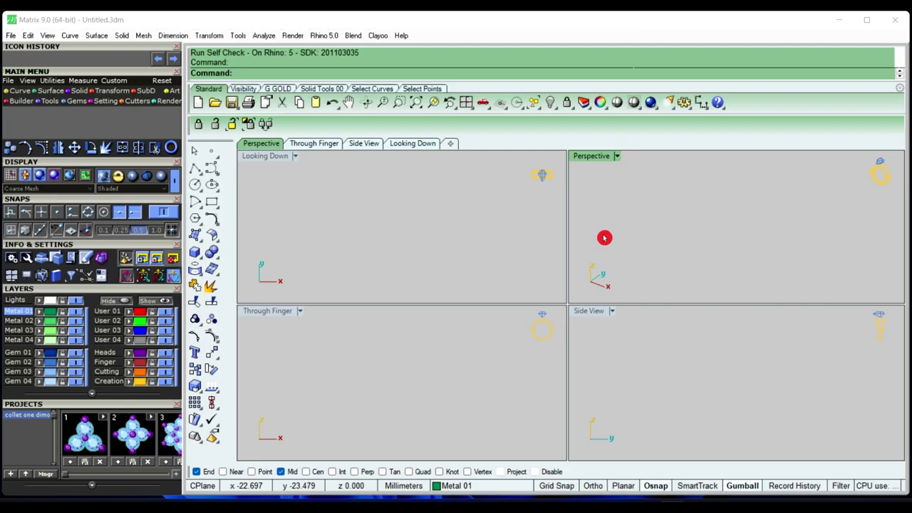
Restore the Top, Front and Right views, maximize the Front view, and enter ring size 16
click(466, 104)
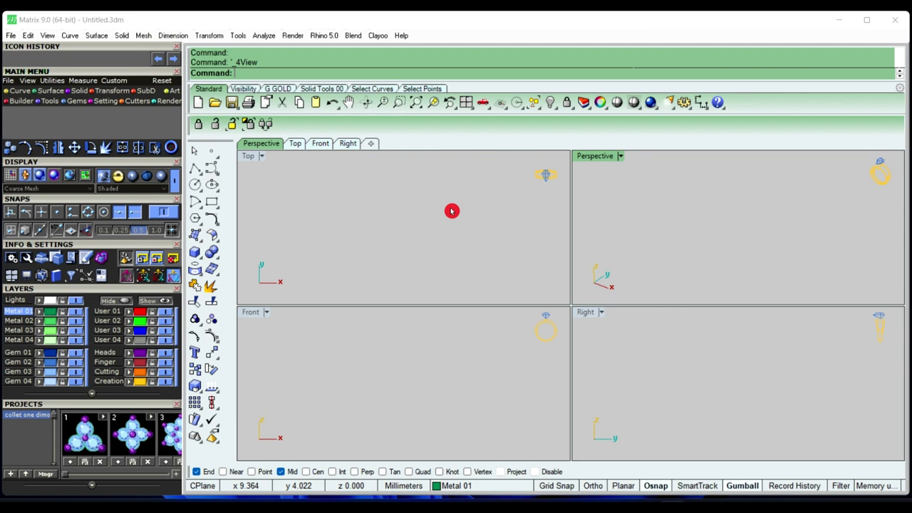
double_click(251, 312)
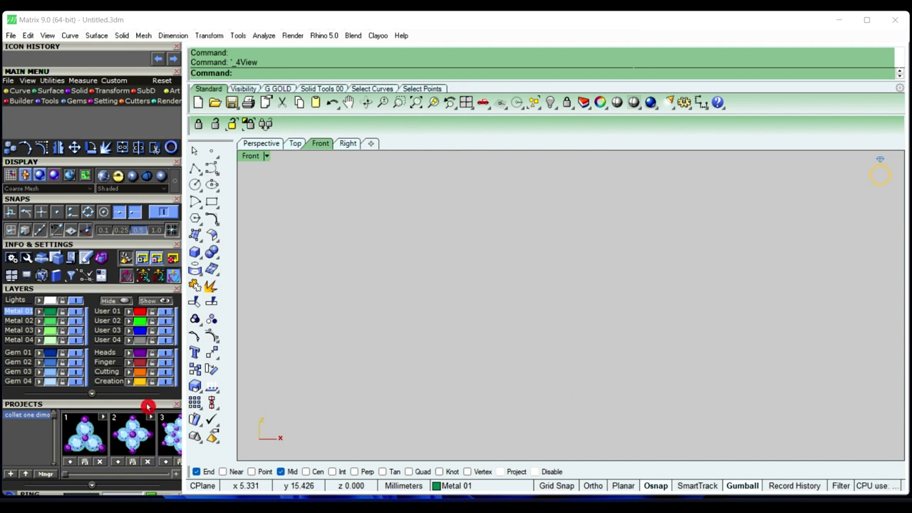
scroll(148, 371, down, 1)
scroll(150, 284, down, 2)
click(119, 393)
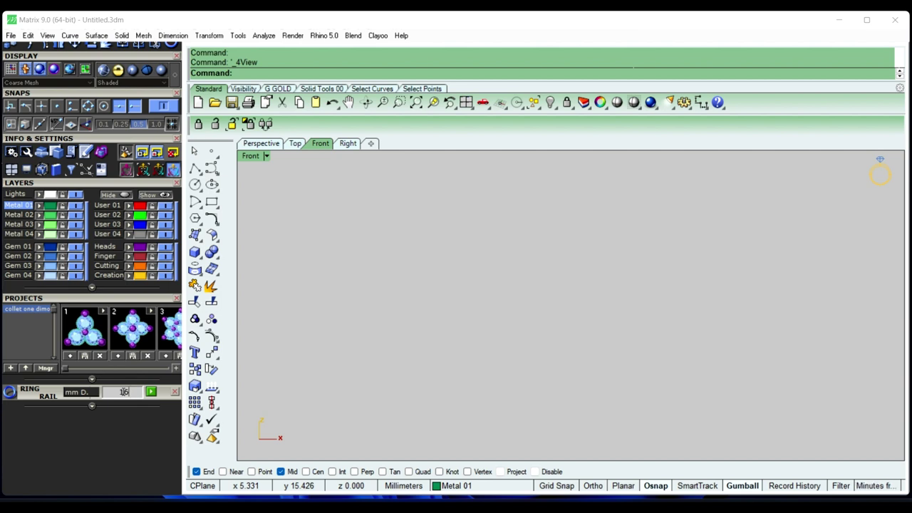
Create the size-16 ring rail circle and offset it 2.1 mm outward for the shank thickness
click(152, 393)
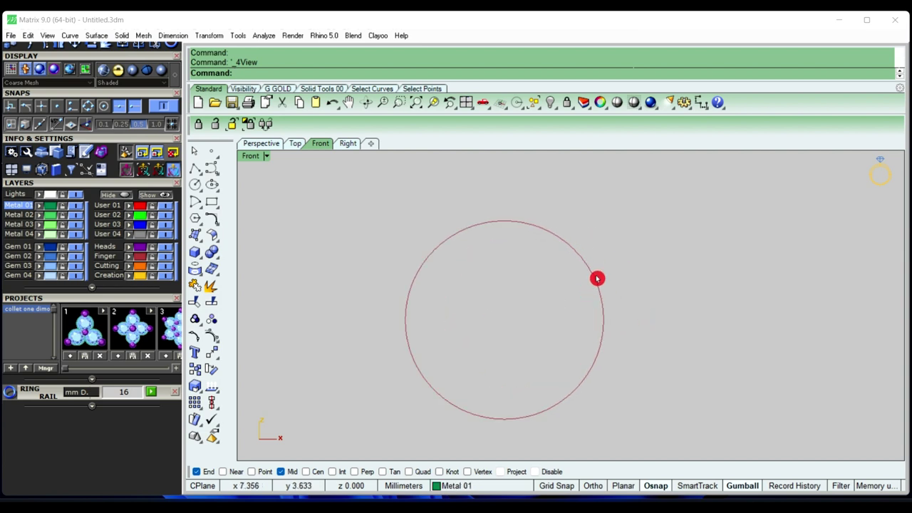
click(598, 281)
text(Off)
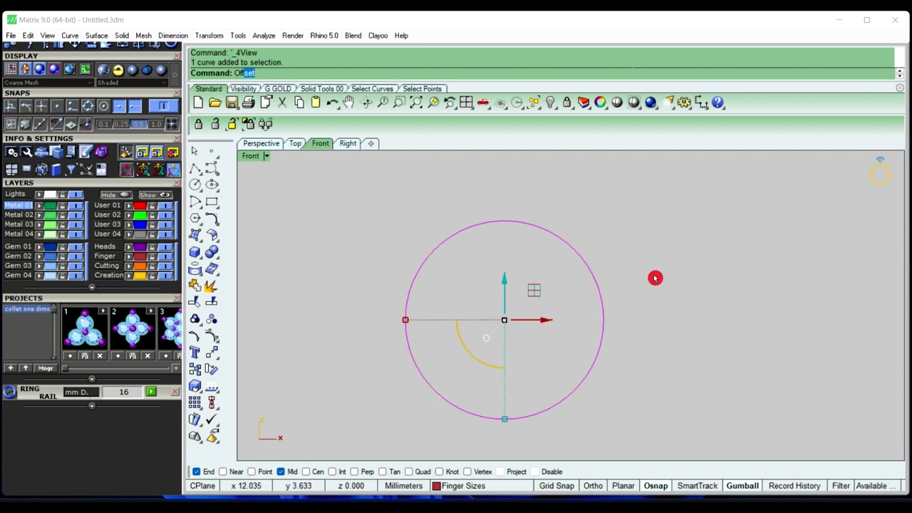
key(Return)
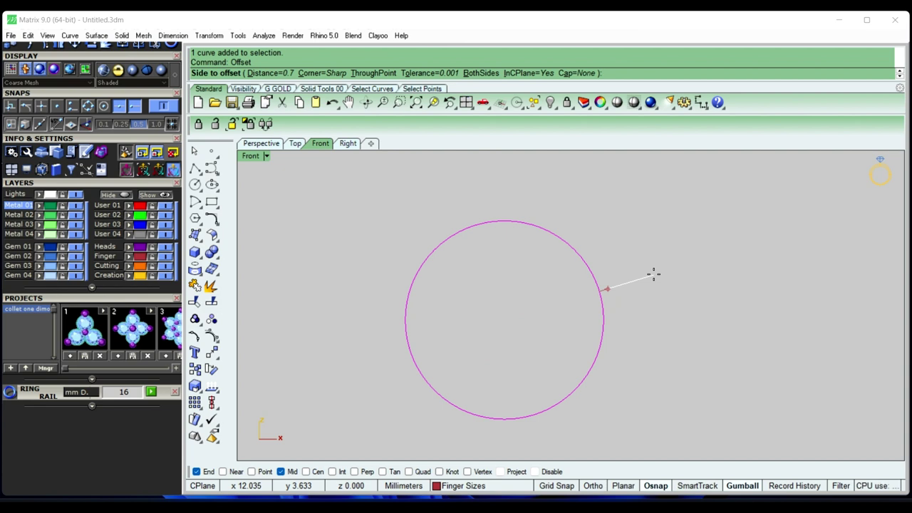
text(21)
key(Return)
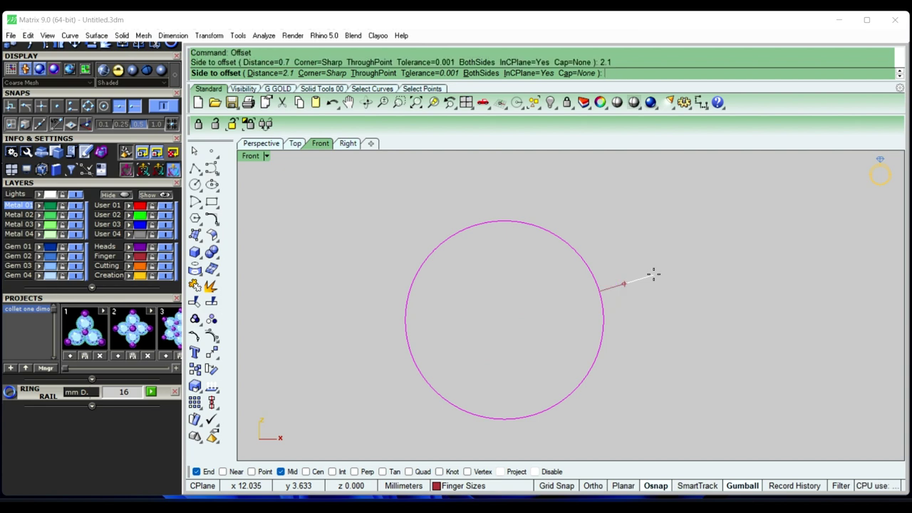
click(653, 275)
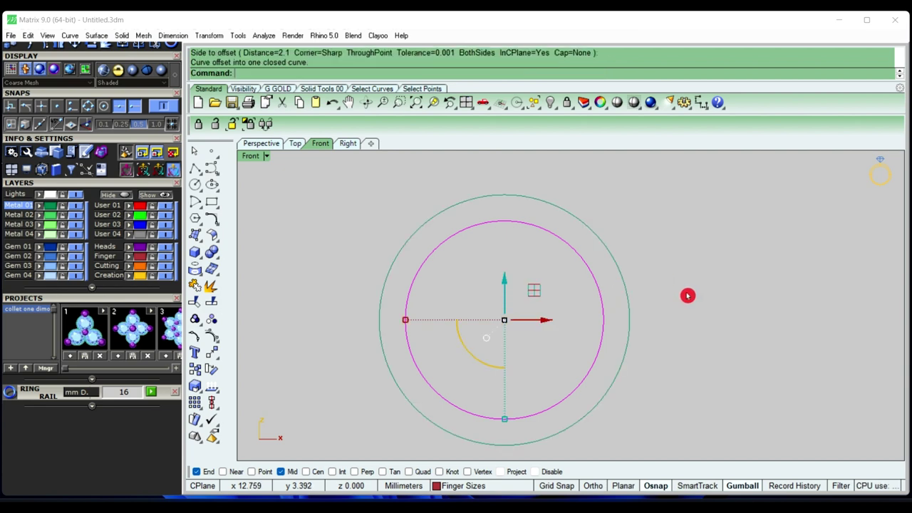
Draw a vertical line from the ring centre (0) straight up past the ring's top
click(193, 169)
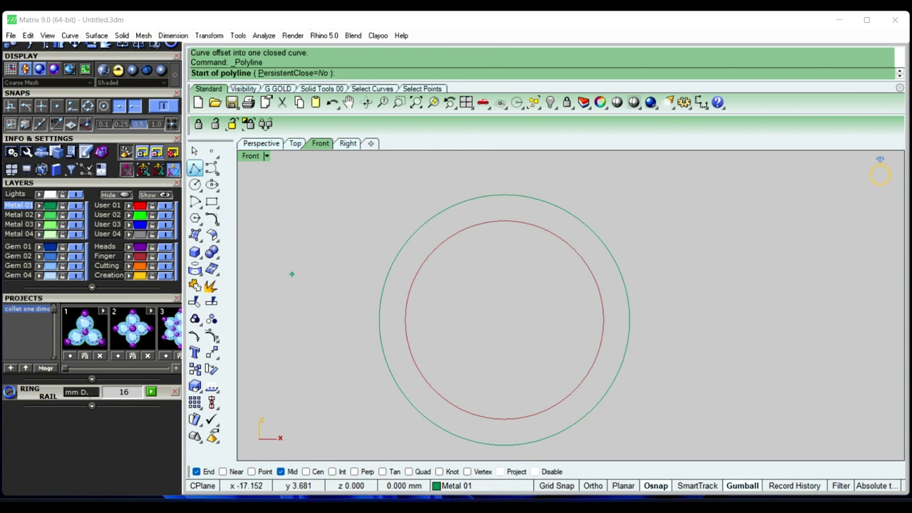
text(0)
key(Return)
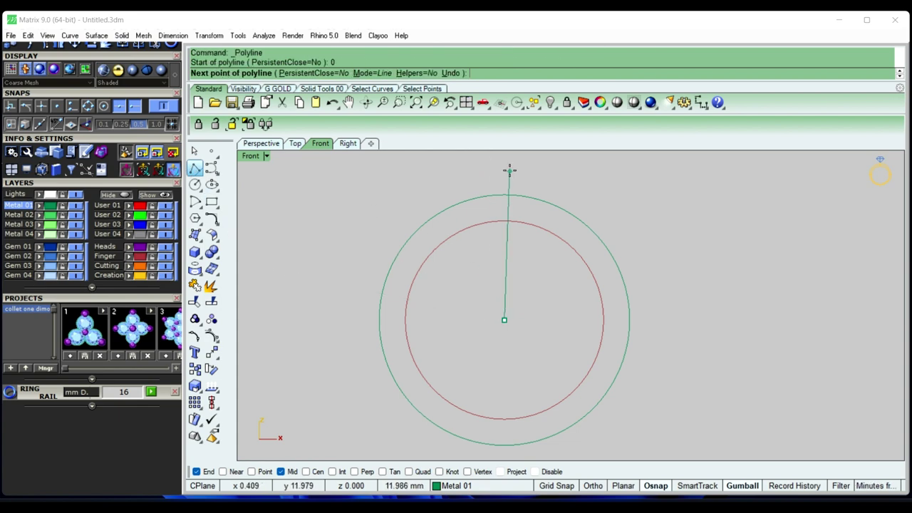
click(509, 170)
right_click(526, 197)
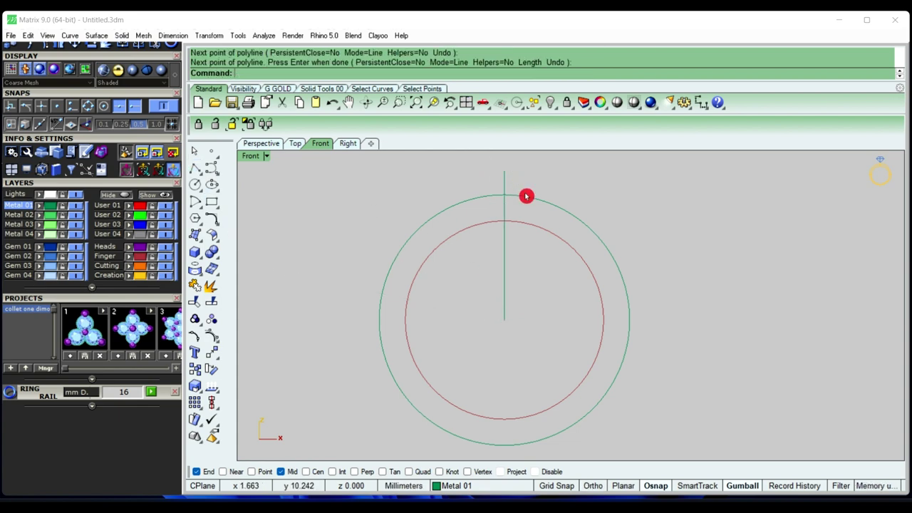
scroll(531, 210, down, 2)
scroll(534, 220, up, 2)
Offset the centre line 3.5 mm to both the right and the left
click(507, 193)
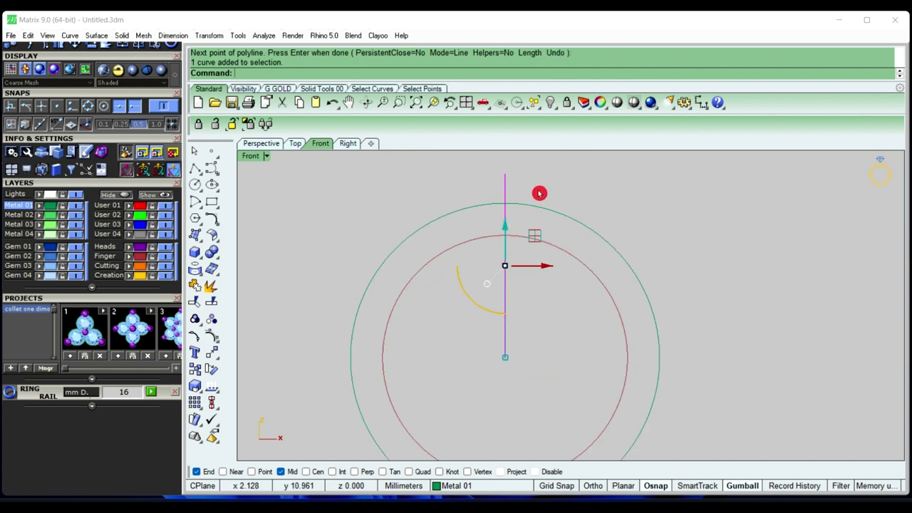
text(Offset)
key(Return)
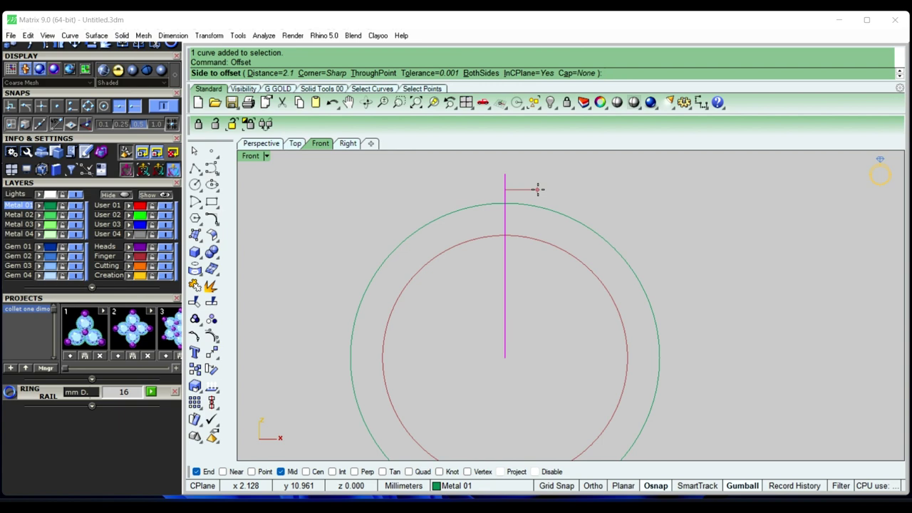
text(3.5)
key(Return)
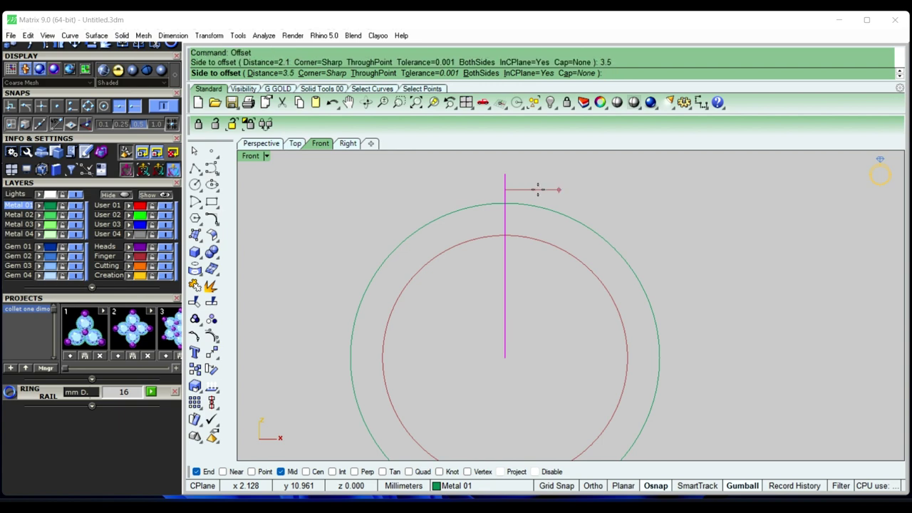
click(540, 191)
right_click(492, 196)
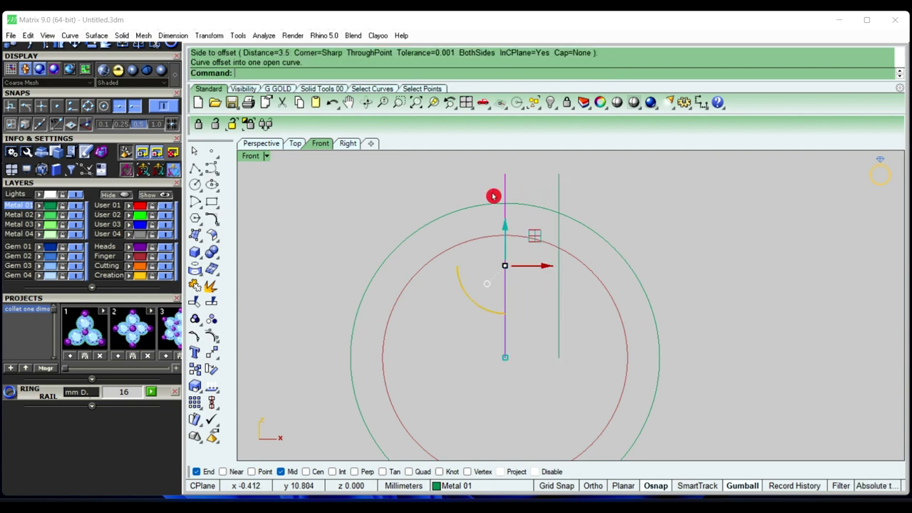
click(451, 192)
key(Escape)
key(Escape)
scroll(656, 235, down, 5)
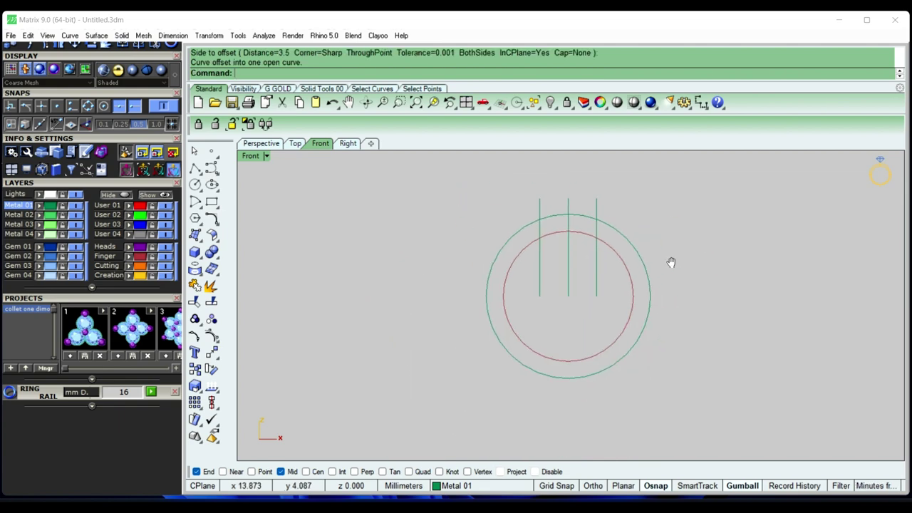
Trim away the outer and inner arc pieces, centre line and leftover line end inside the top gap
drag(433, 200, 645, 372)
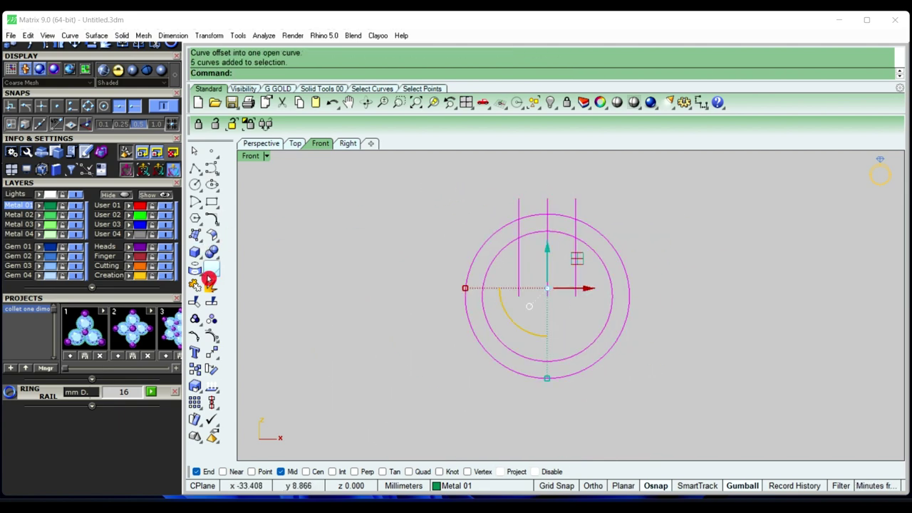
click(205, 305)
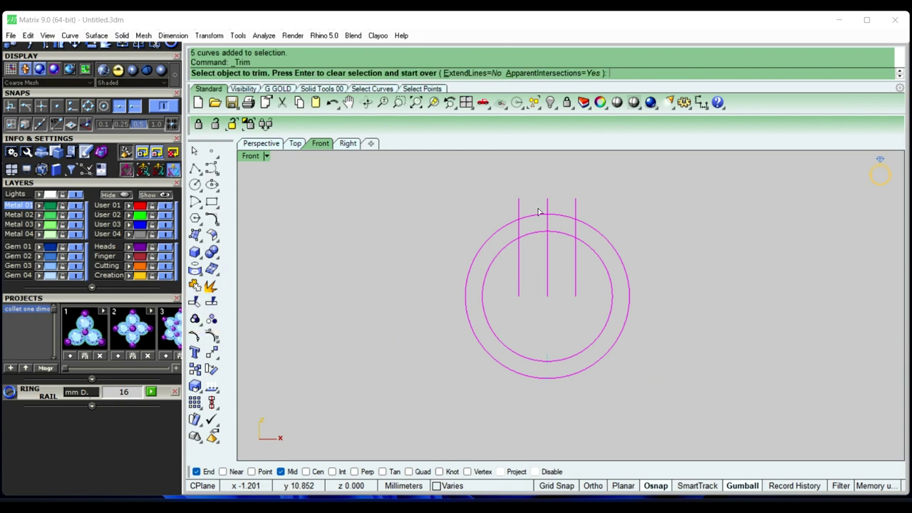
scroll(538, 214, up, 3)
click(543, 222)
click(556, 237)
click(567, 255)
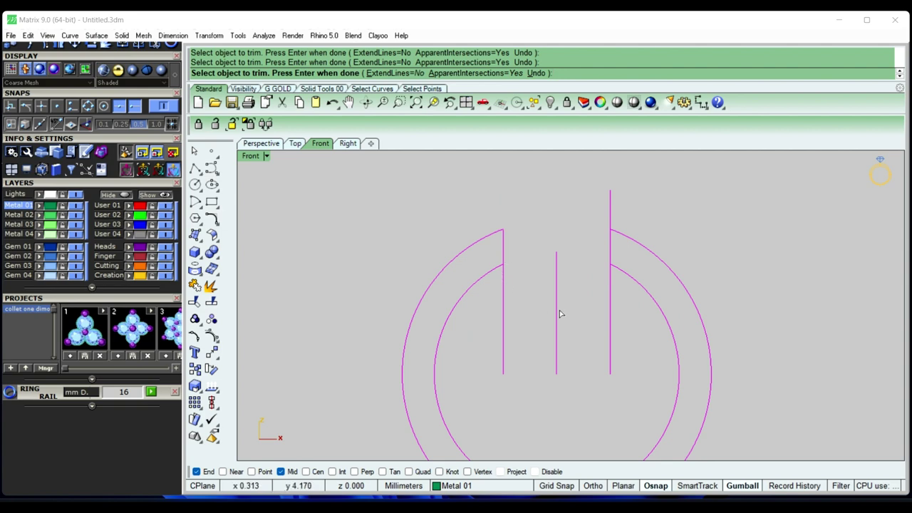
click(502, 313)
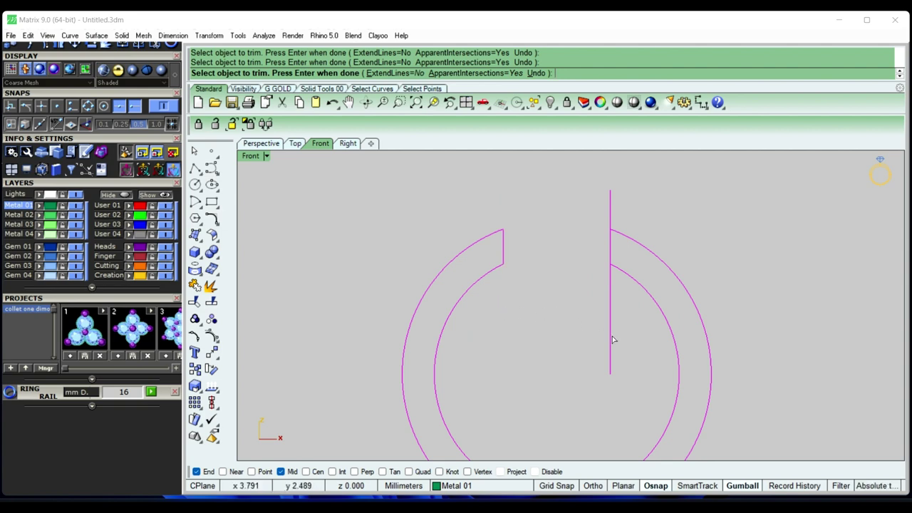
right_click(580, 228)
scroll(462, 236, down, 5)
scroll(461, 236, down, 1)
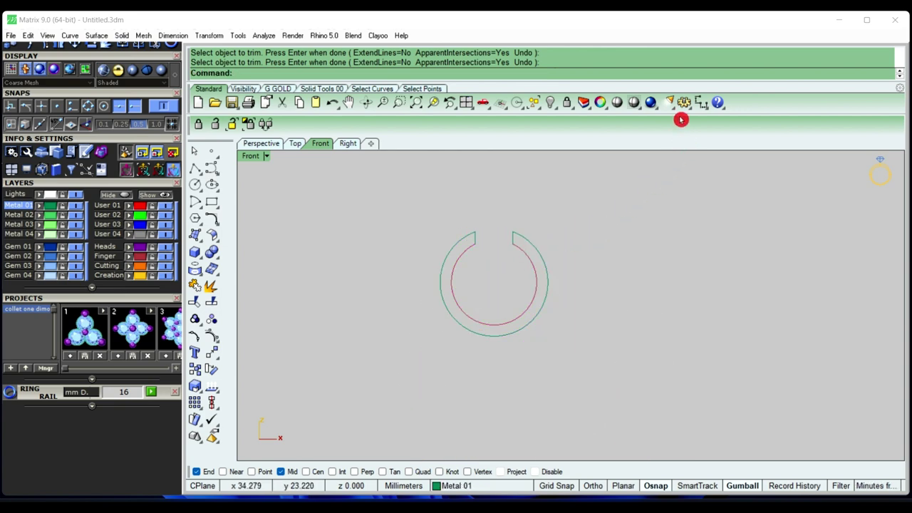
click(701, 102)
scroll(515, 220, up, 2)
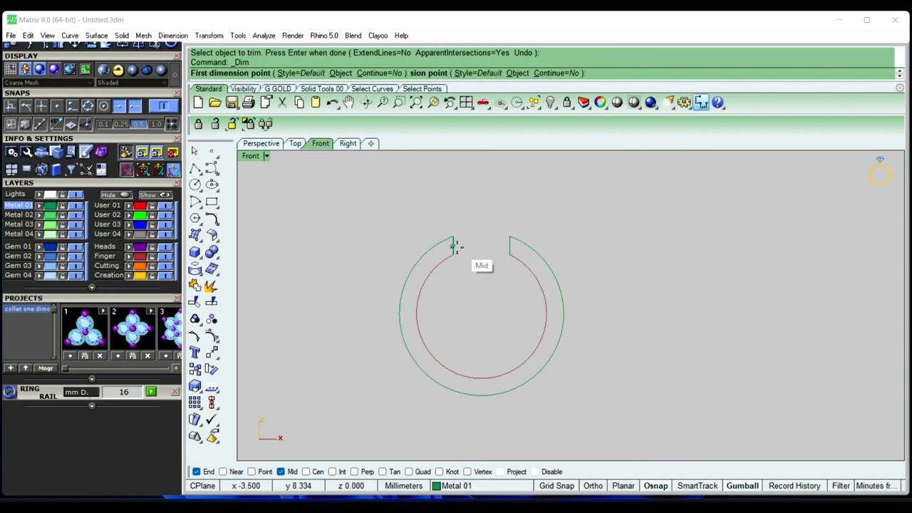
click(453, 246)
click(510, 245)
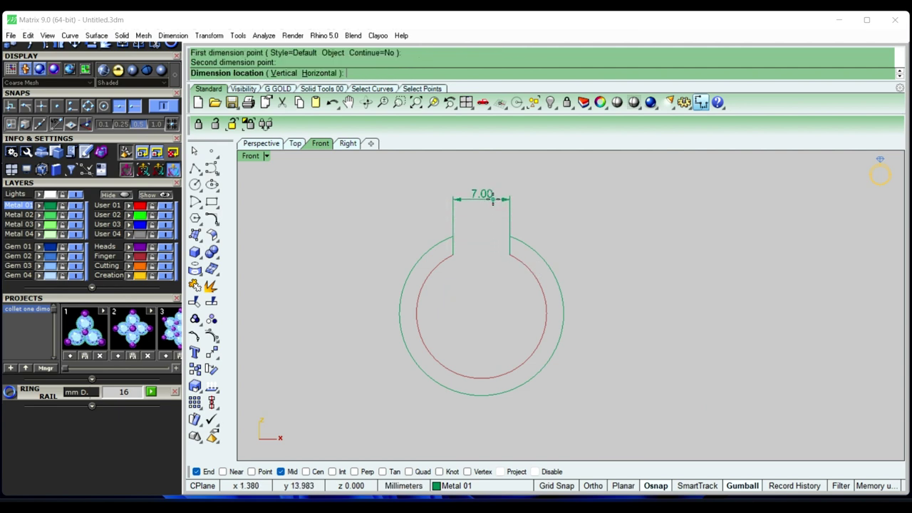
scroll(486, 216, up, 2)
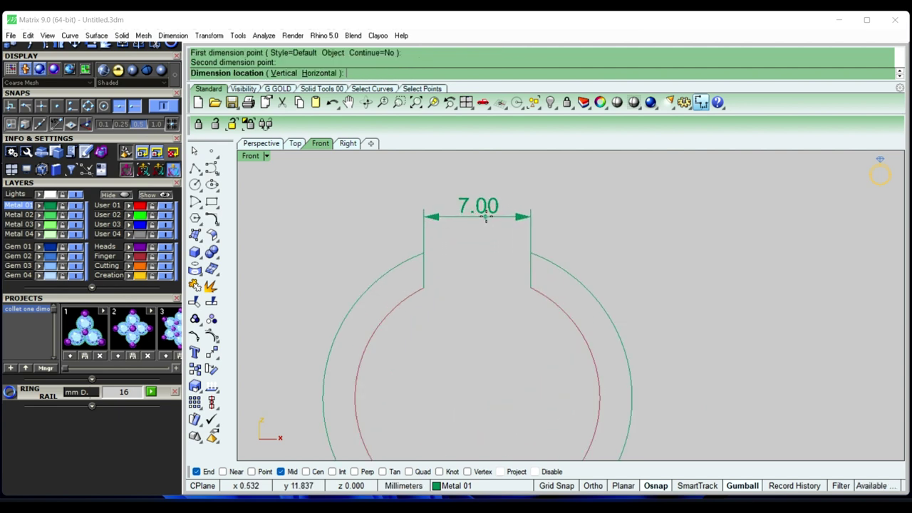
scroll(488, 216, up, 1)
right_click(495, 239)
scroll(495, 240, down, 1)
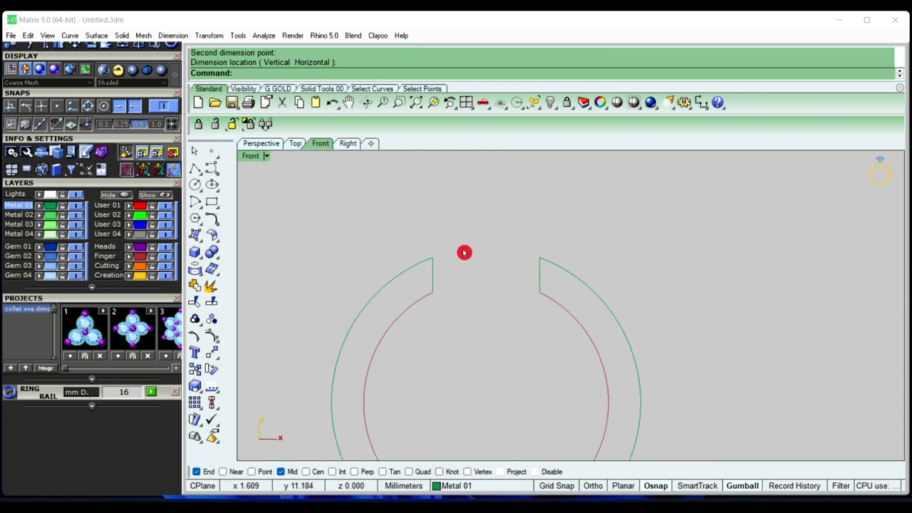
scroll(498, 236, down, 2)
right_drag(503, 301, 505, 276)
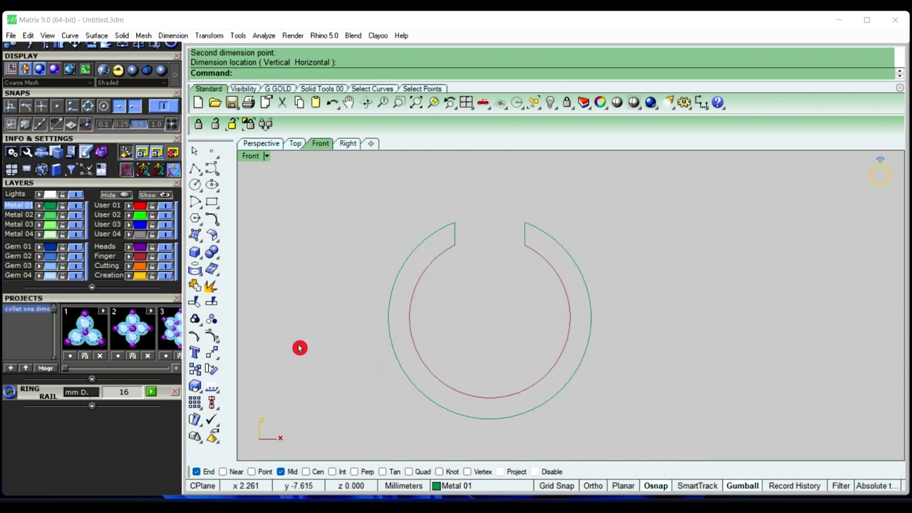
scroll(459, 287, down, 1)
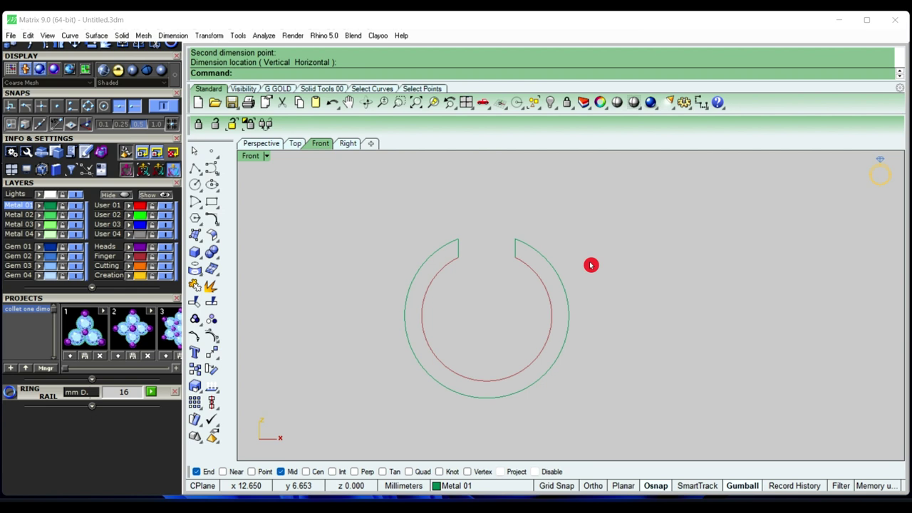
right_drag(495, 358, 503, 321)
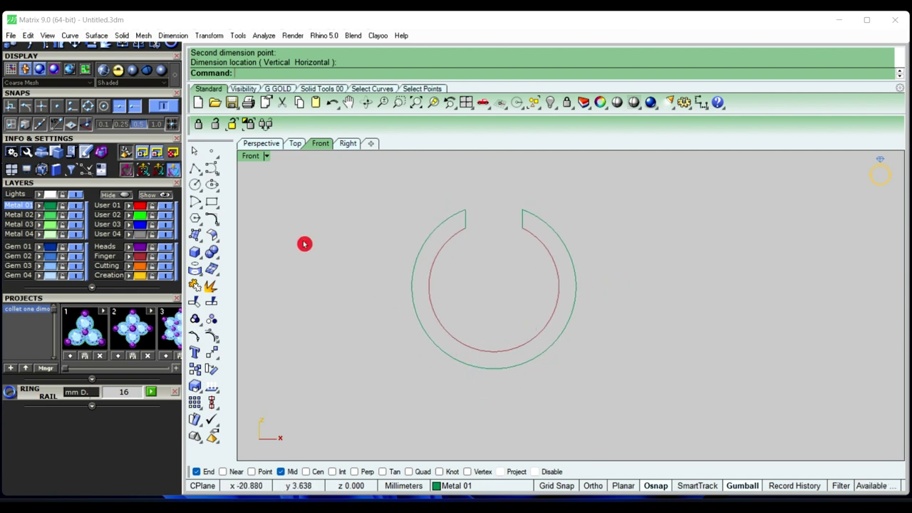
scroll(497, 356, up, 1)
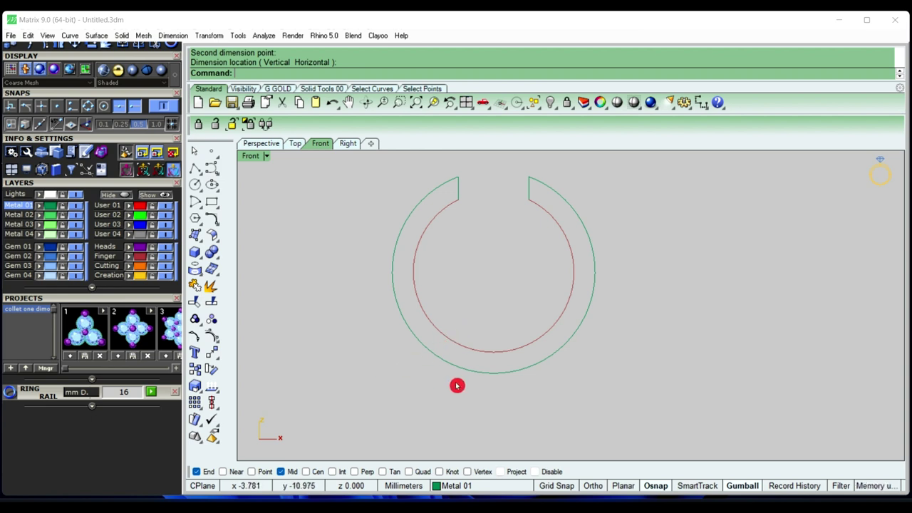
With Near snap on, draw a line from the inner circle's bottom to the outer circle's bottom
click(200, 172)
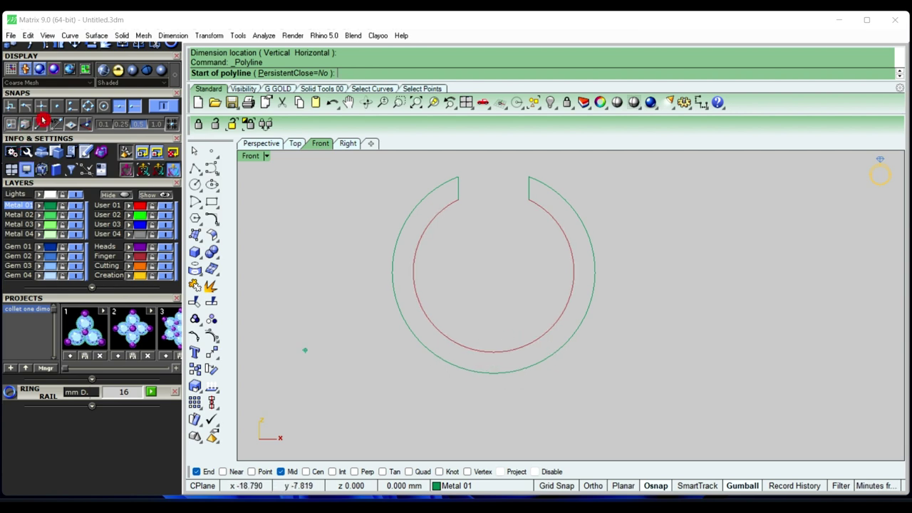
click(73, 108)
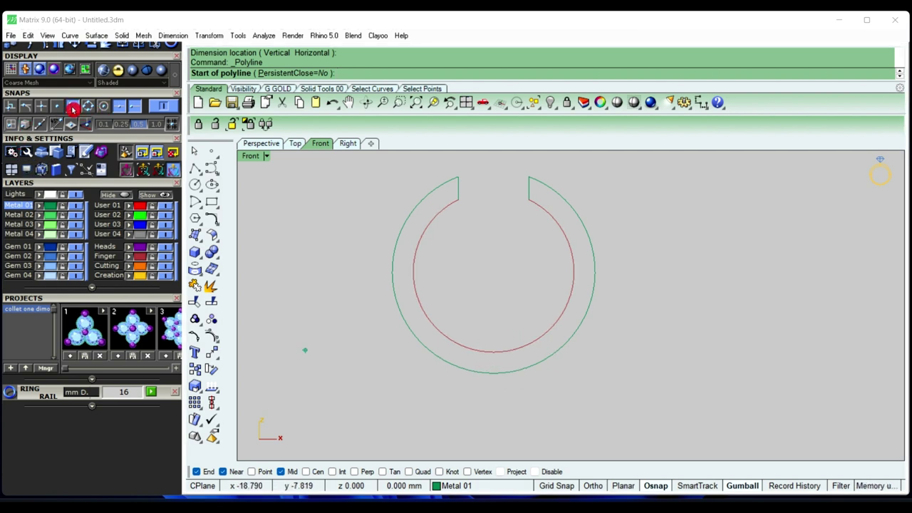
click(492, 352)
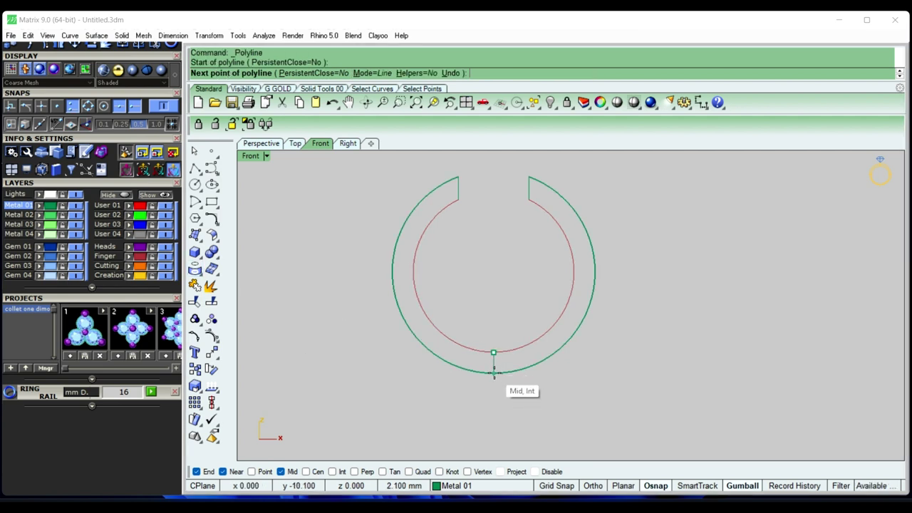
click(494, 373)
right_click(494, 393)
scroll(491, 371, up, 2)
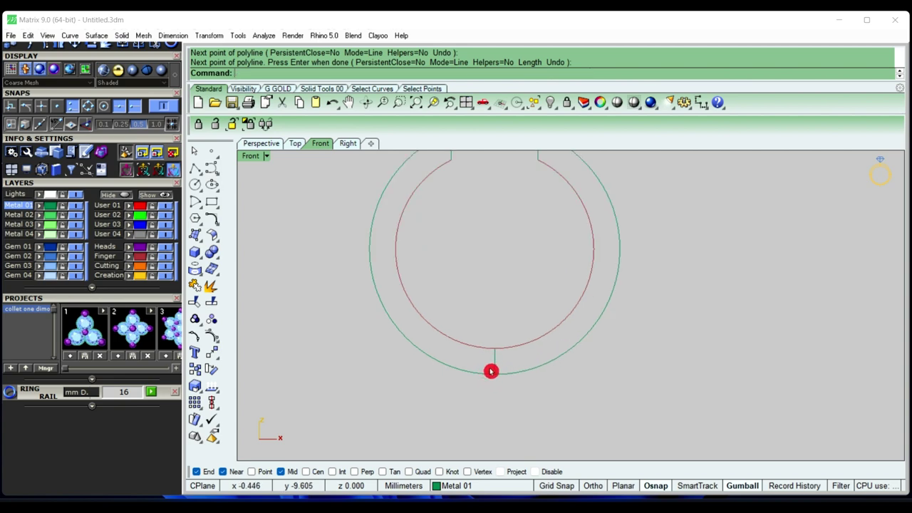
scroll(491, 371, up, 2)
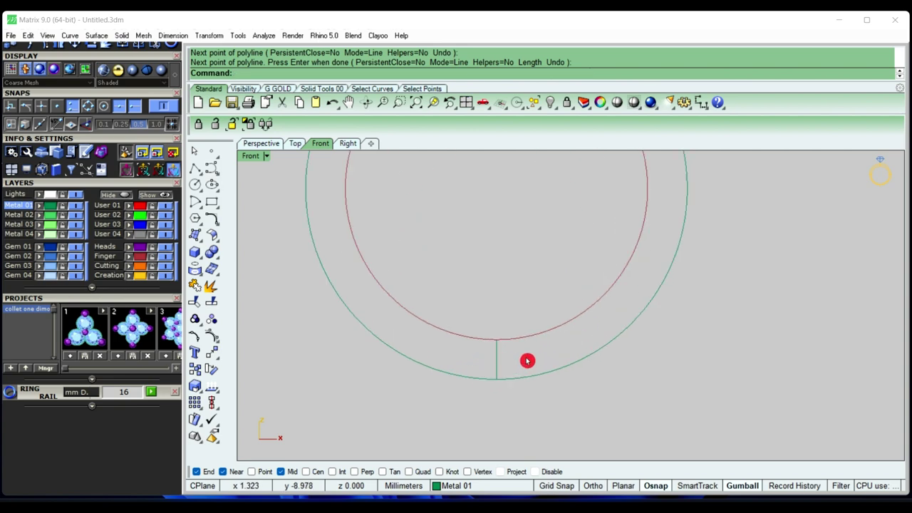
click(200, 185)
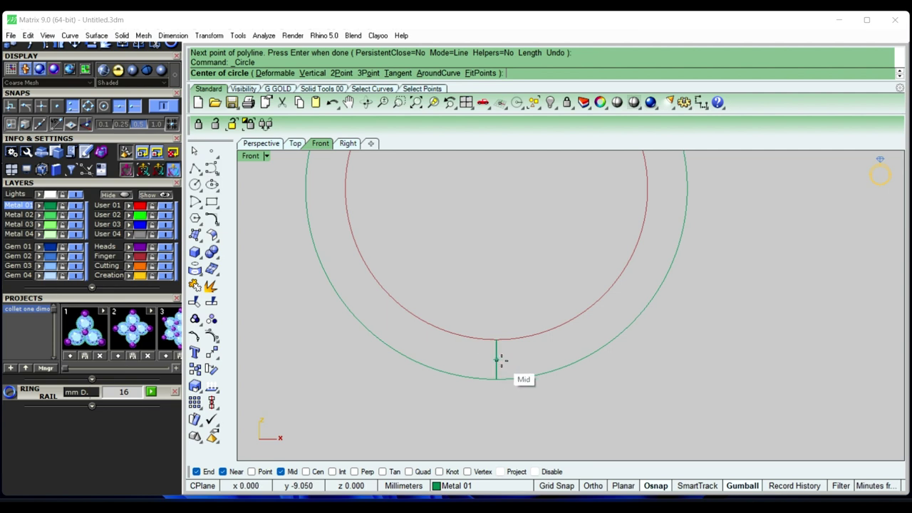
Place a 2.2 mm circle centred on the short line's midpoint
click(499, 359)
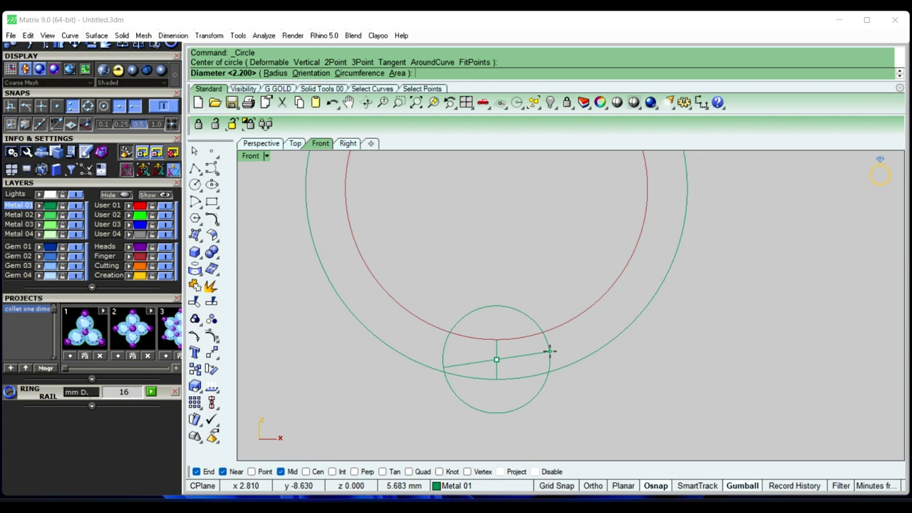
text(2.2)
right_click(552, 355)
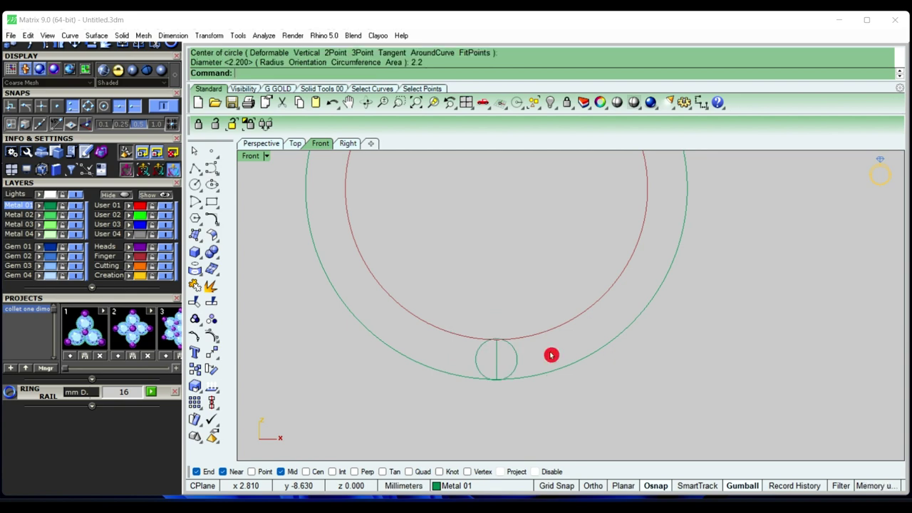
scroll(475, 375, up, 2)
scroll(525, 379, up, 2)
scroll(517, 350, down, 2)
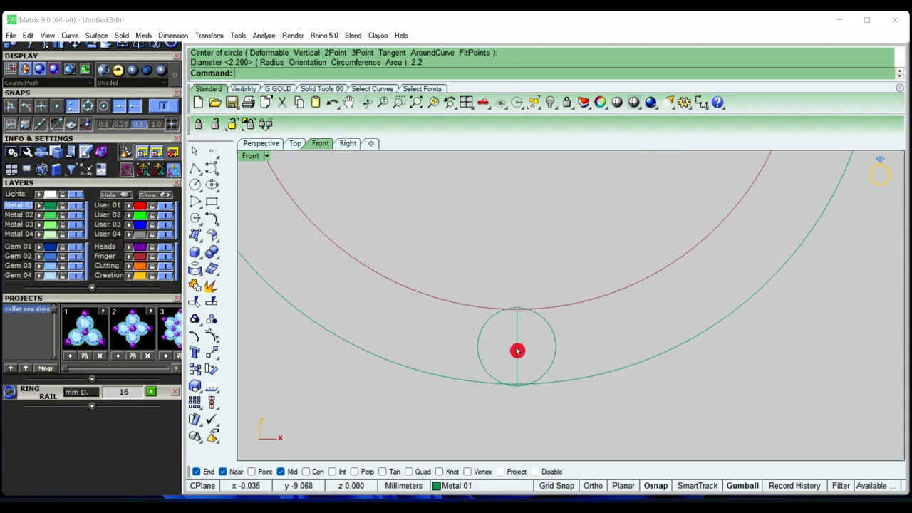
scroll(605, 388, down, 2)
scroll(546, 346, up, 2)
scroll(539, 350, up, 2)
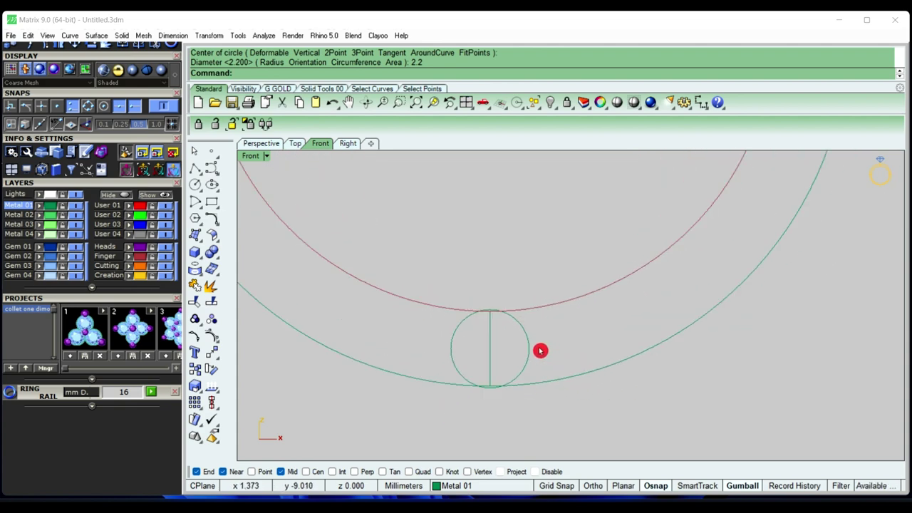
scroll(539, 350, up, 2)
Offset the small circle 0.7 mm inward
click(520, 354)
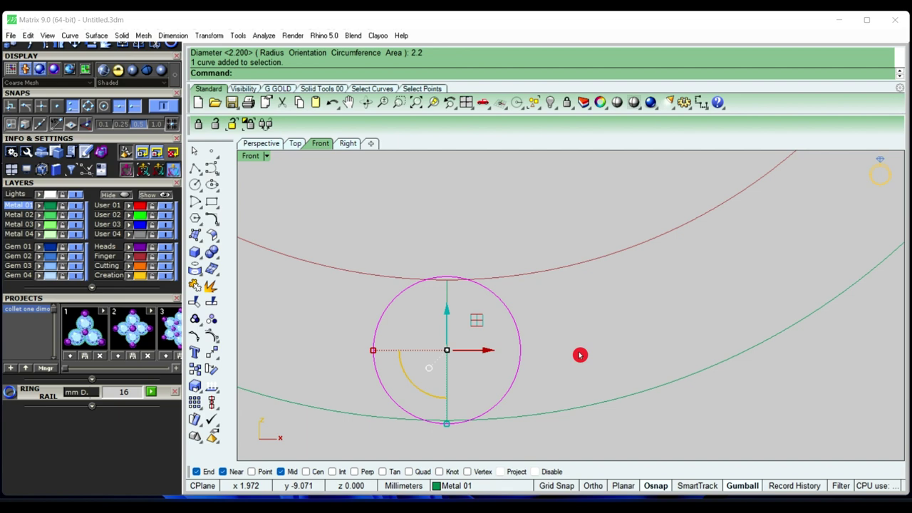
text(Offset)
key(Return)
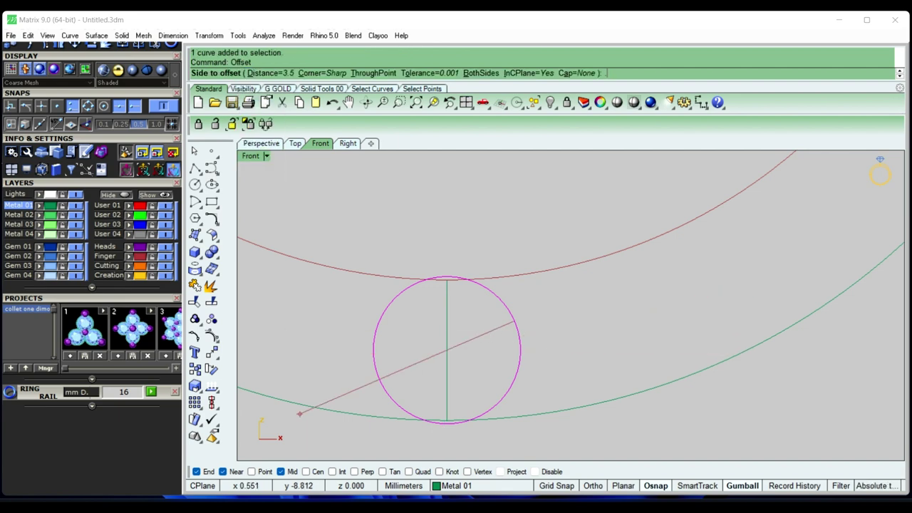
text(.7)
key(Return)
click(482, 335)
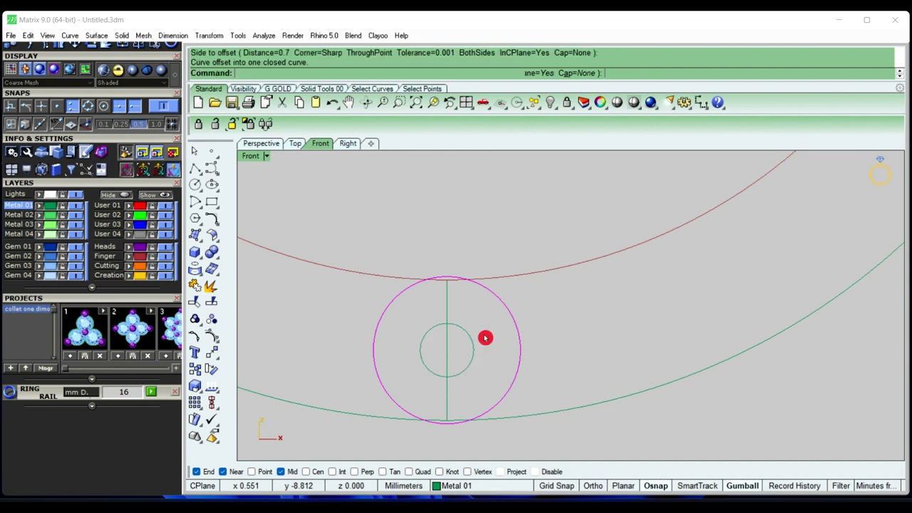
Delete the short vertical connecting line
click(527, 242)
click(450, 310)
key(Delete)
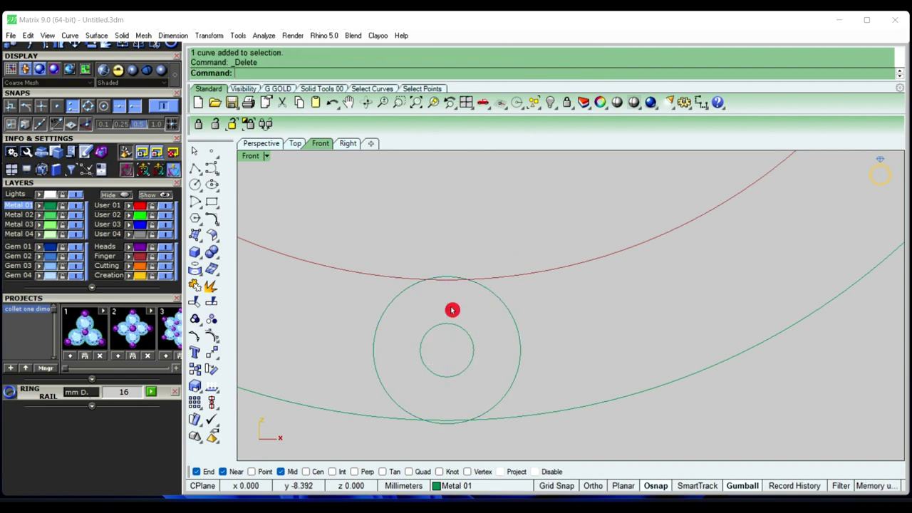
Measure the 0.70 mm wall between the small circles and the 0.80 mm inner width
click(702, 102)
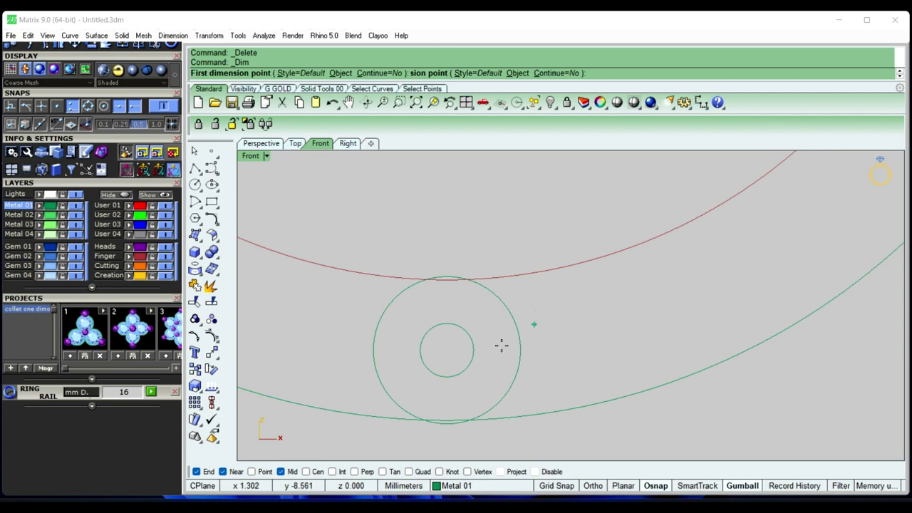
click(475, 350)
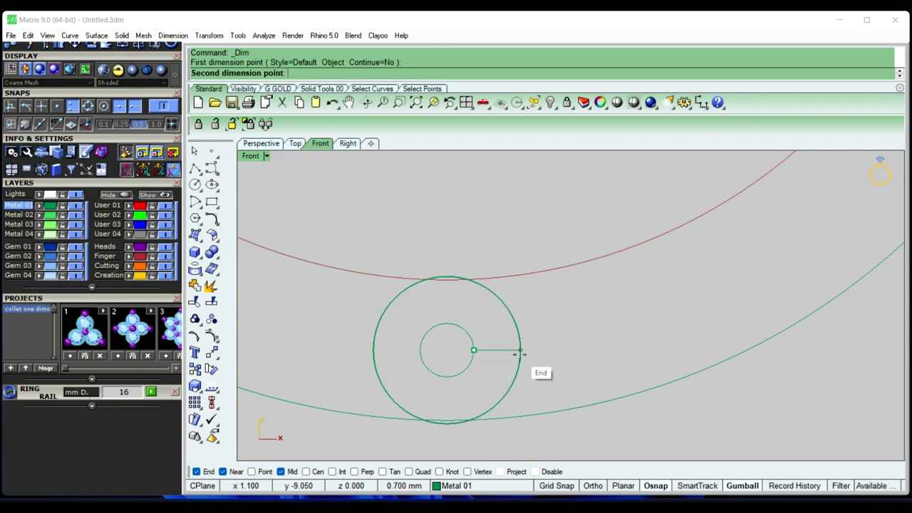
click(520, 349)
key(Escape)
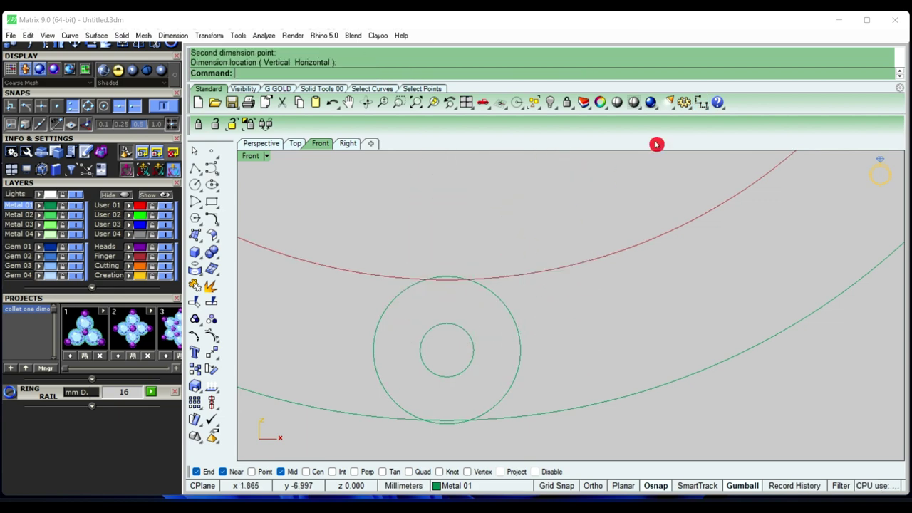
click(696, 105)
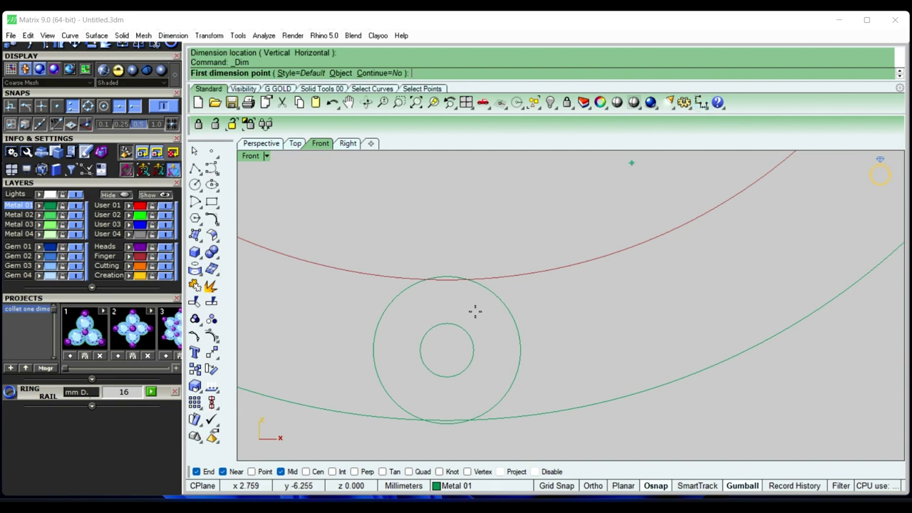
click(419, 350)
click(473, 350)
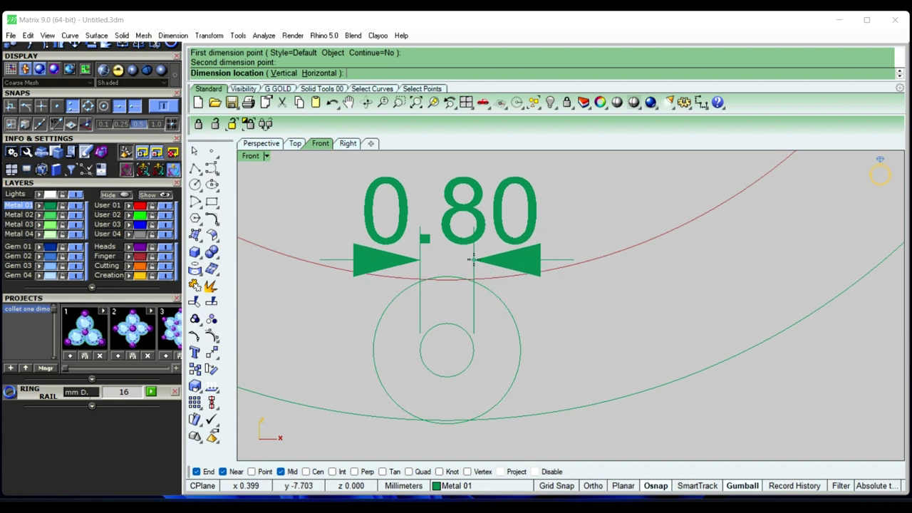
key(Escape)
scroll(520, 364, down, 5)
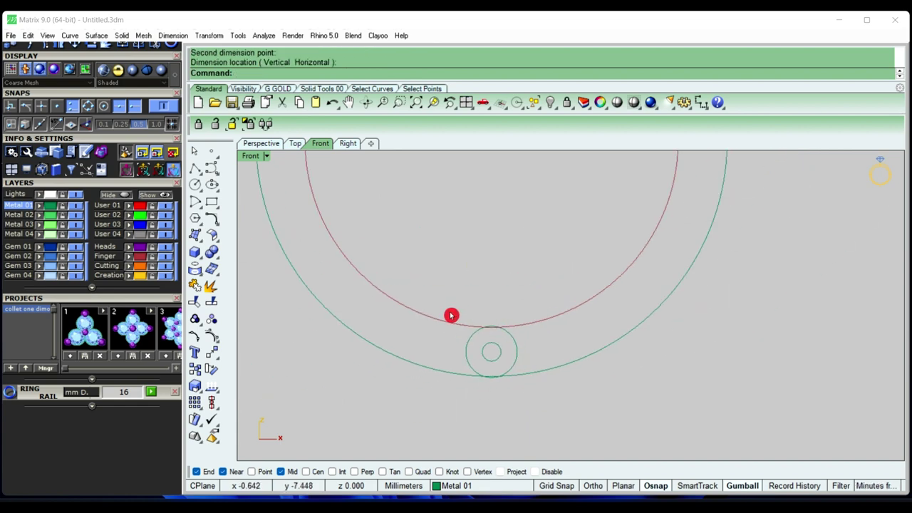
Move the two small circles to the red User 01 layer and hide that layer
drag(449, 313, 548, 442)
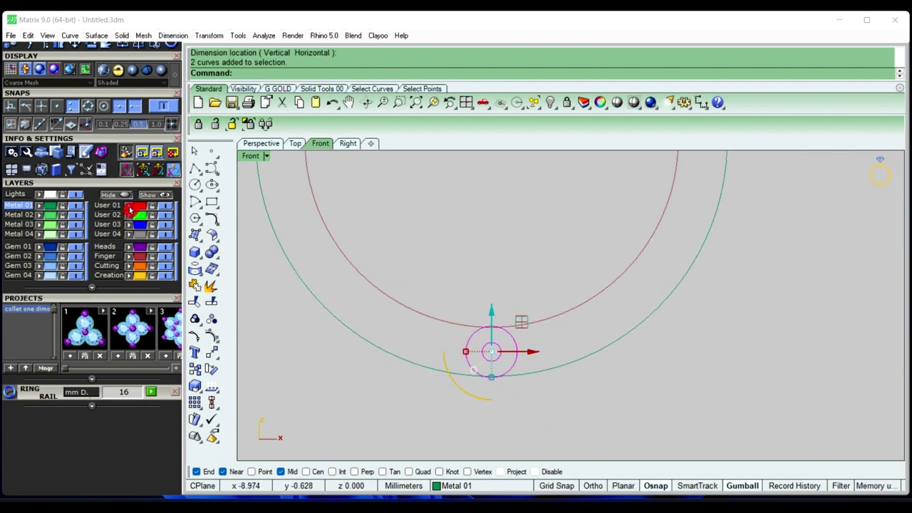
click(130, 209)
click(370, 274)
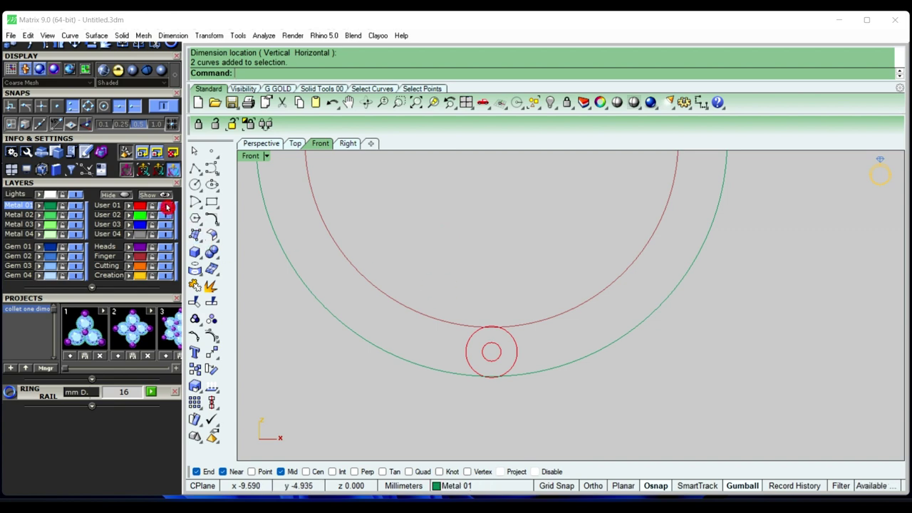
click(165, 207)
Switch to Perspective, orbit around the gapped ring, and select the outer ring curve
scroll(499, 369, down, 4)
scroll(492, 356, down, 2)
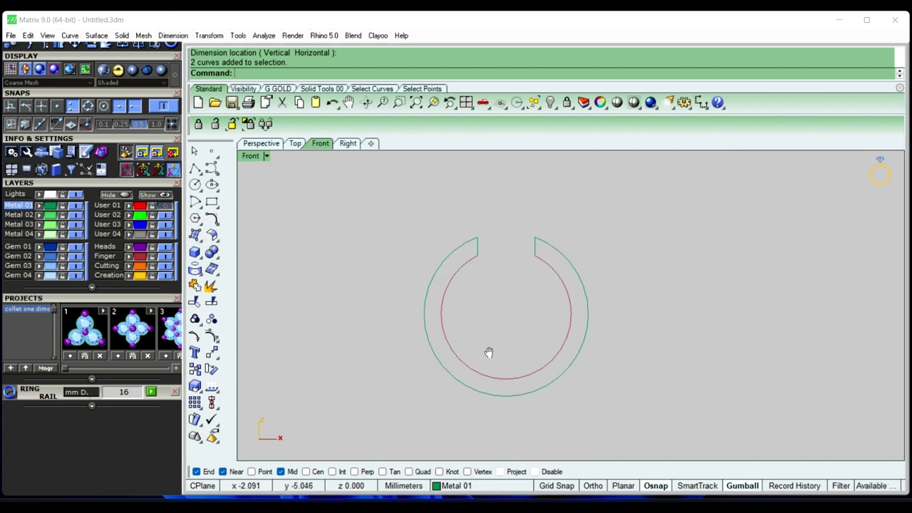
click(262, 143)
mouse_move(414, 265)
right_down()
mouse_move(596, 321)
mouse_move(525, 349)
right_up()
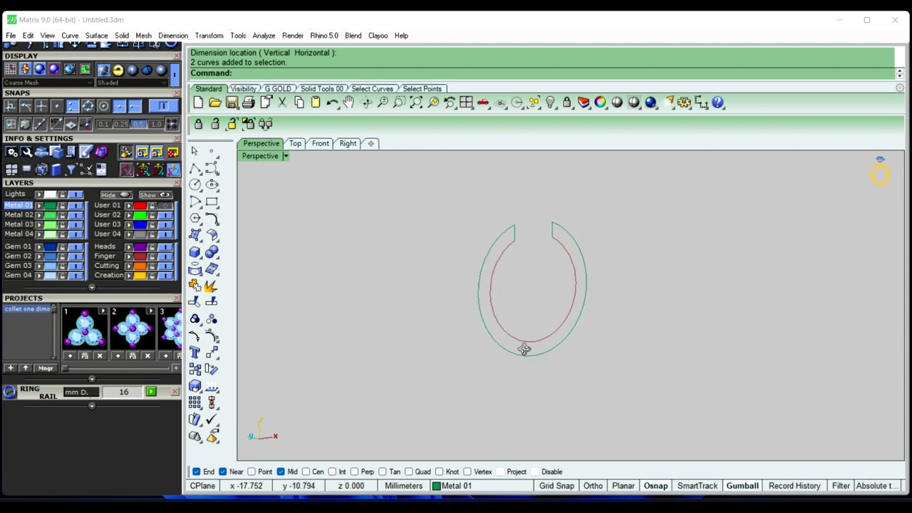
scroll(498, 357, up, 3)
click(499, 354)
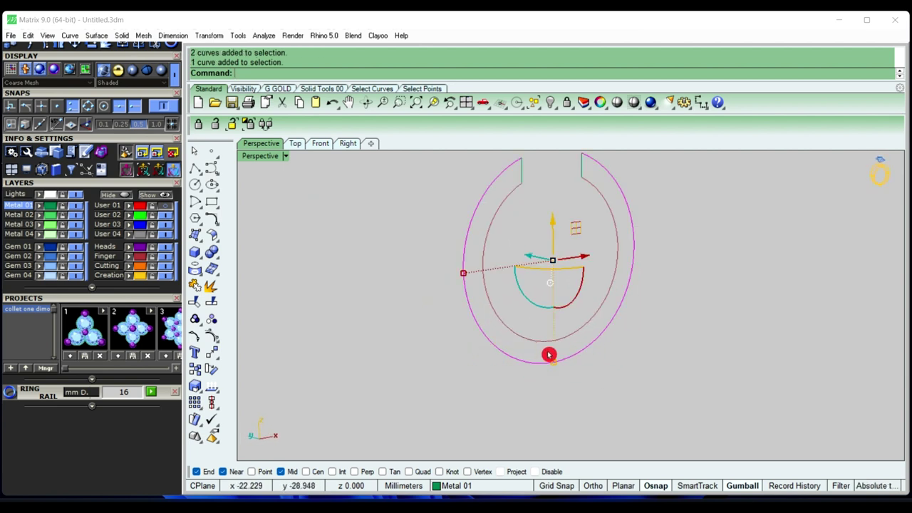
right_drag(548, 355, 672, 372)
Place a Profile Placer profile at the ring's bottom and set its width to 3 mm
right_click(671, 372)
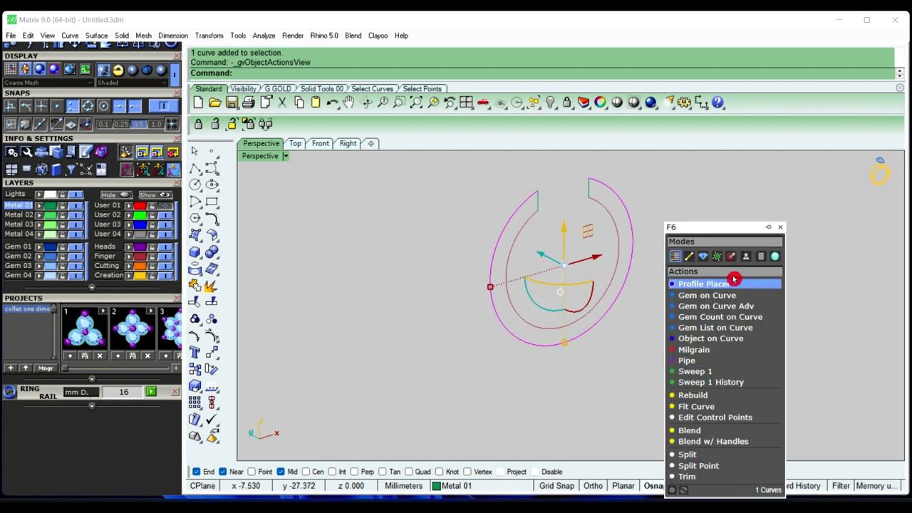
click(734, 285)
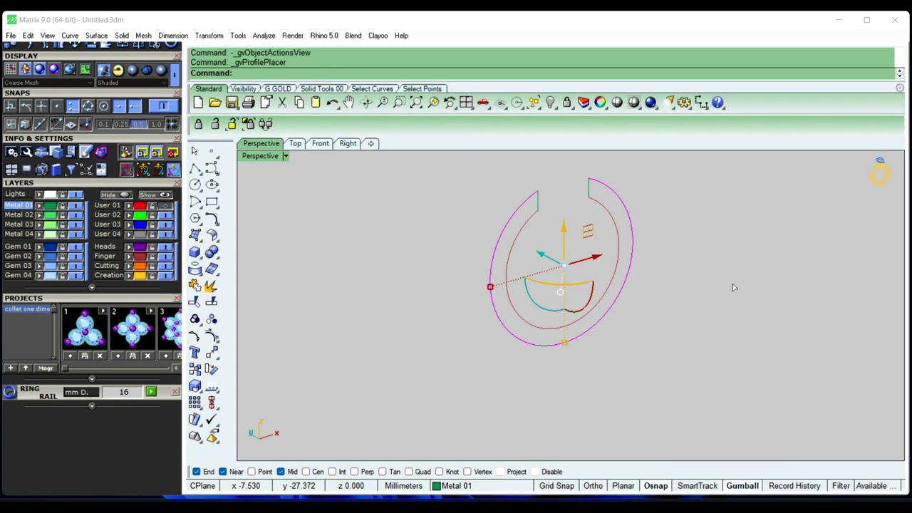
click(544, 343)
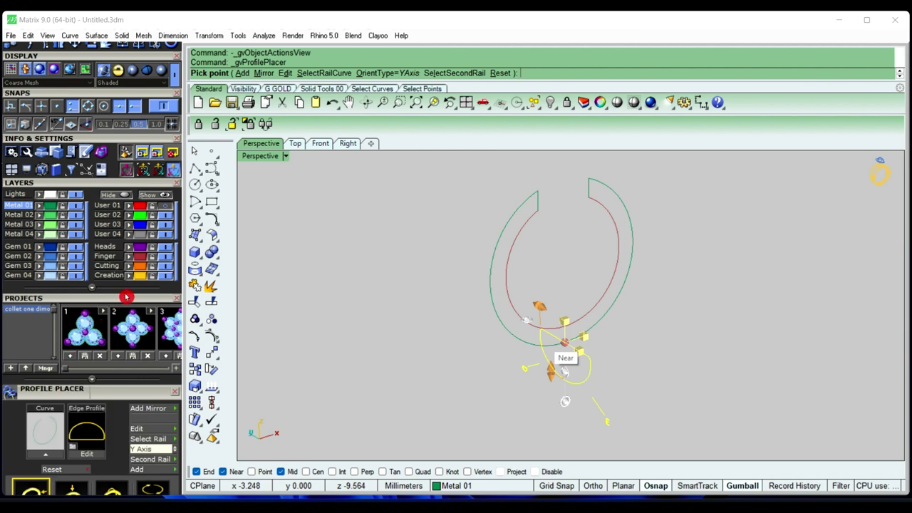
scroll(135, 189, down, 2)
drag(138, 133, 138, 106)
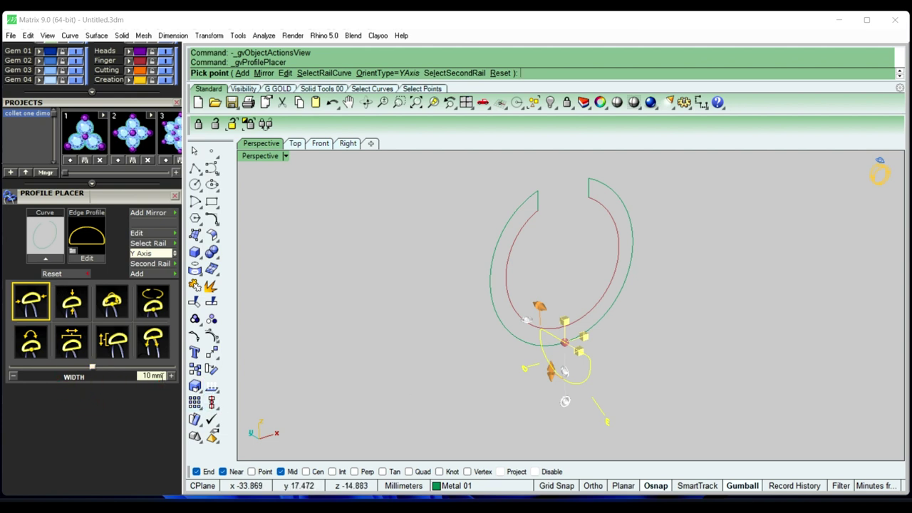
click(119, 372)
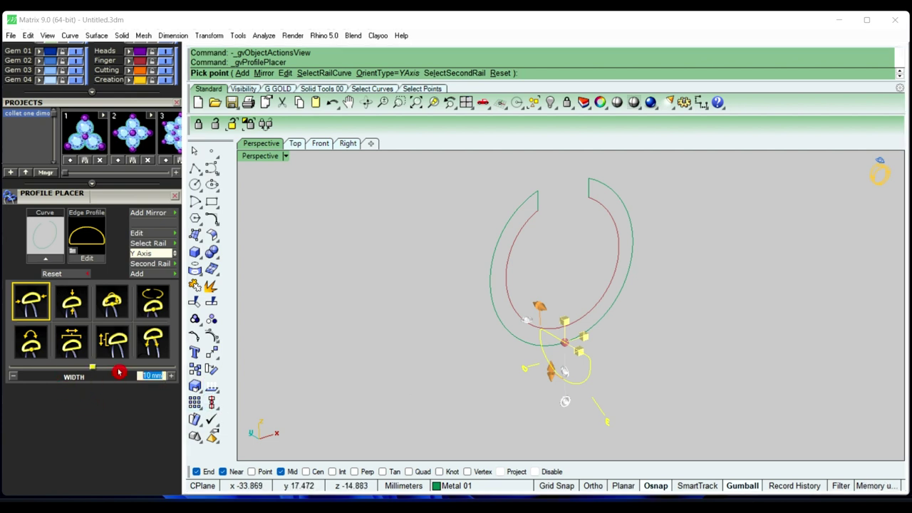
text(3)
click(119, 372)
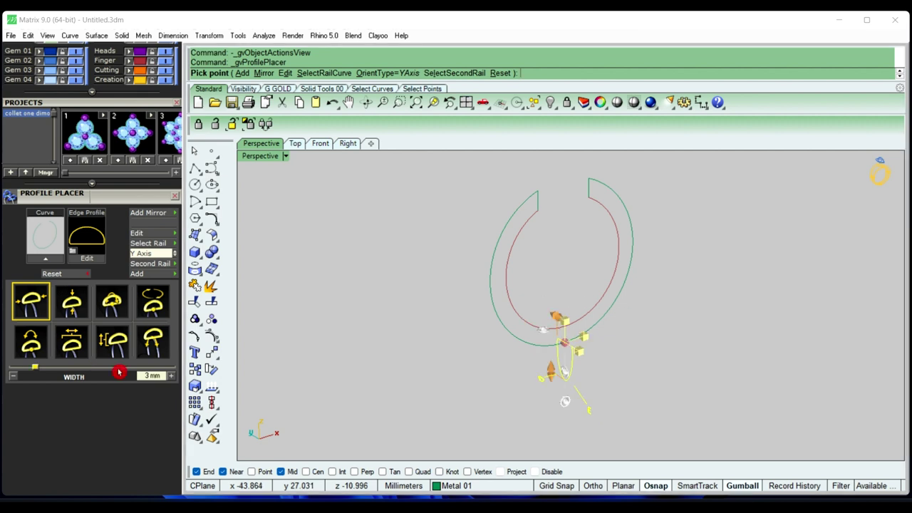
Set the profile height to 2.1 mm
click(78, 310)
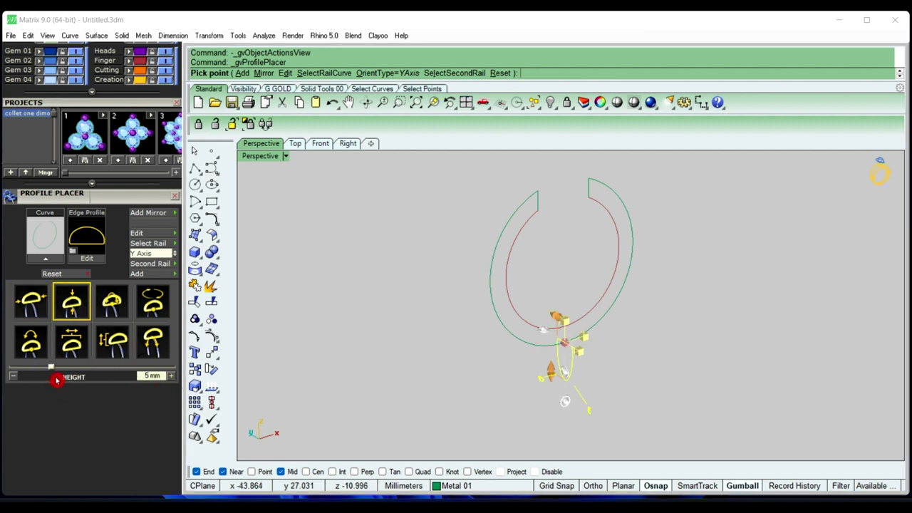
right_drag(651, 370, 595, 365)
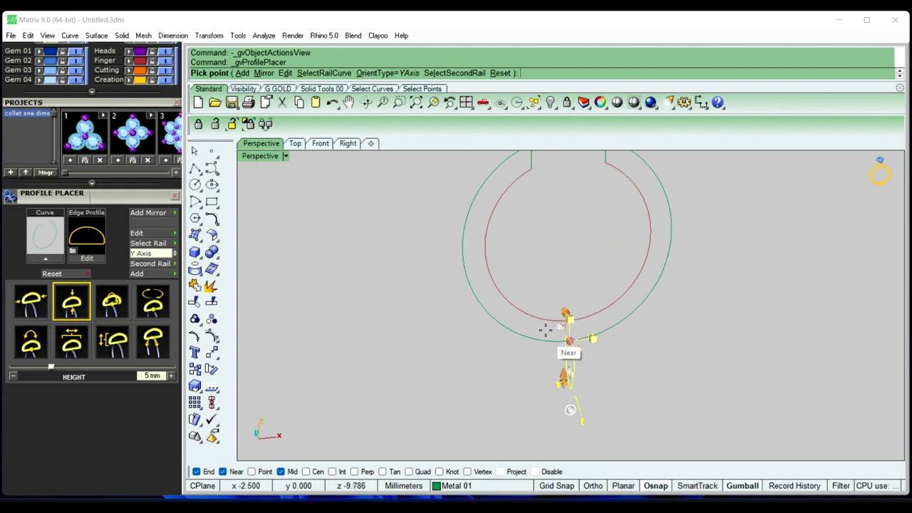
click(166, 389)
click(112, 368)
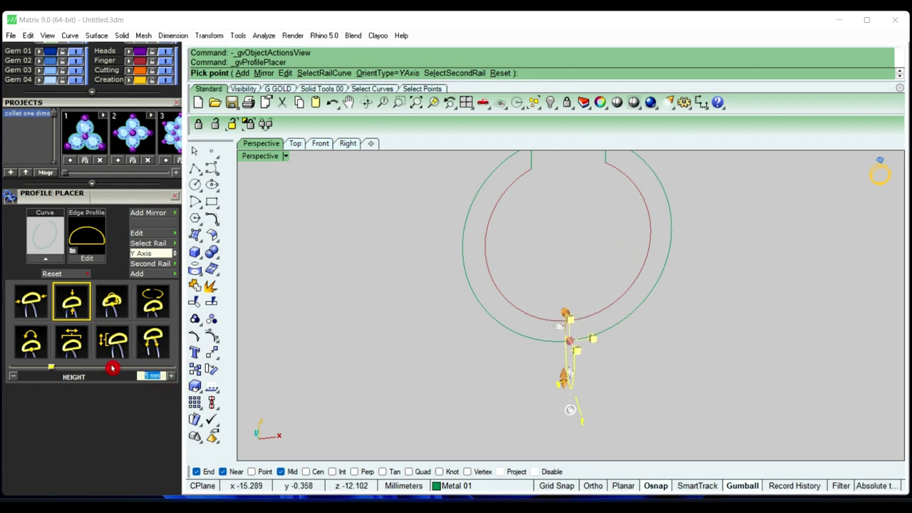
text(2.1)
click(112, 368)
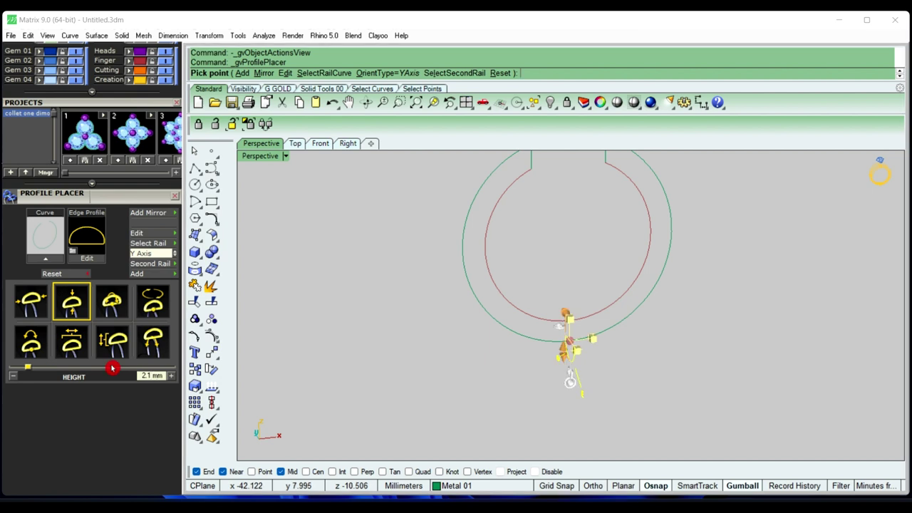
scroll(574, 352, up, 3)
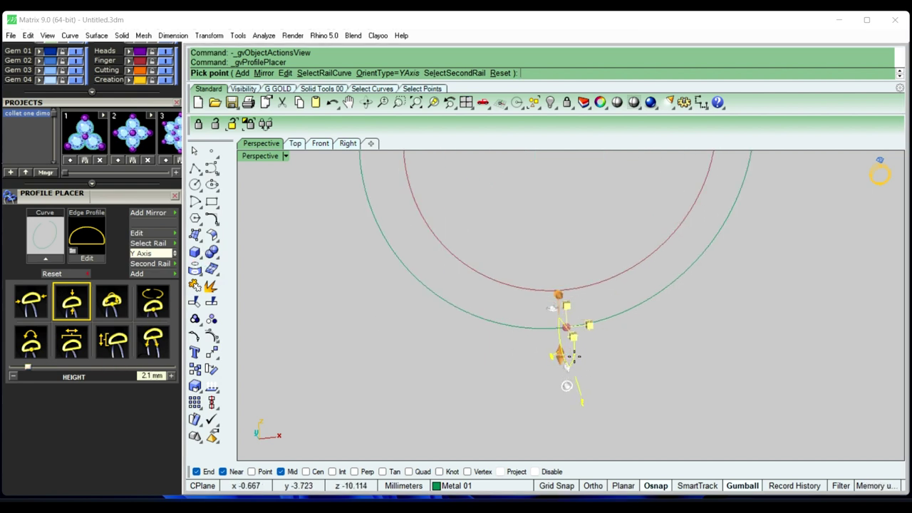
click(76, 255)
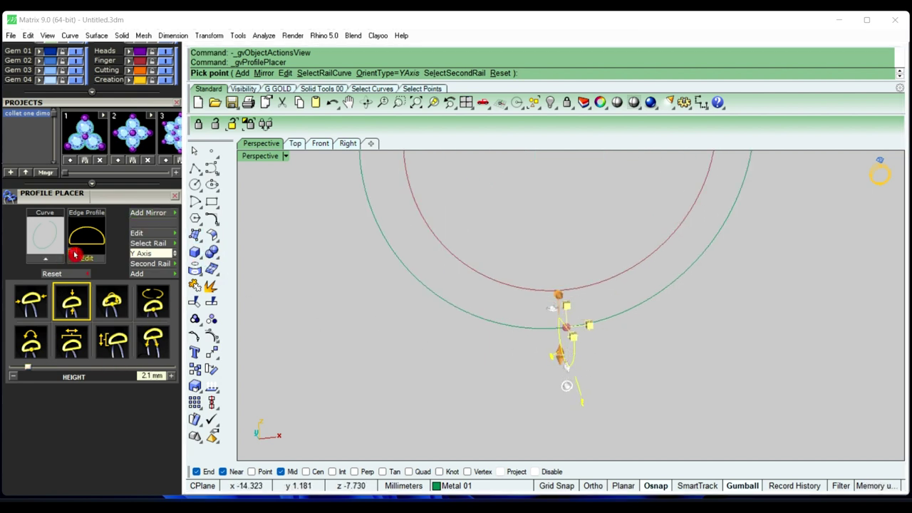
Apply the rounded-rectangle profileplacer_08 shape from the Shank Profile gallery as the cross-section
scroll(364, 356, down, 5)
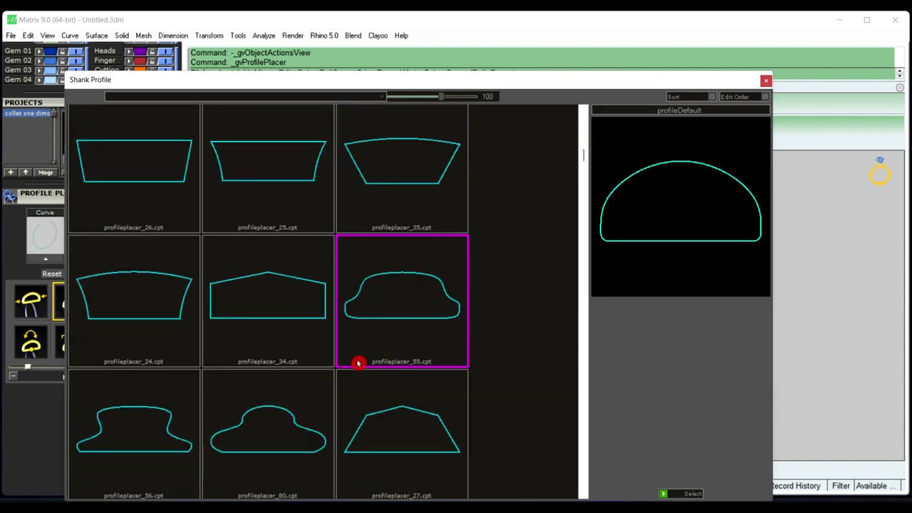
scroll(358, 362, down, 5)
scroll(359, 362, down, 5)
scroll(358, 362, down, 5)
scroll(358, 363, down, 5)
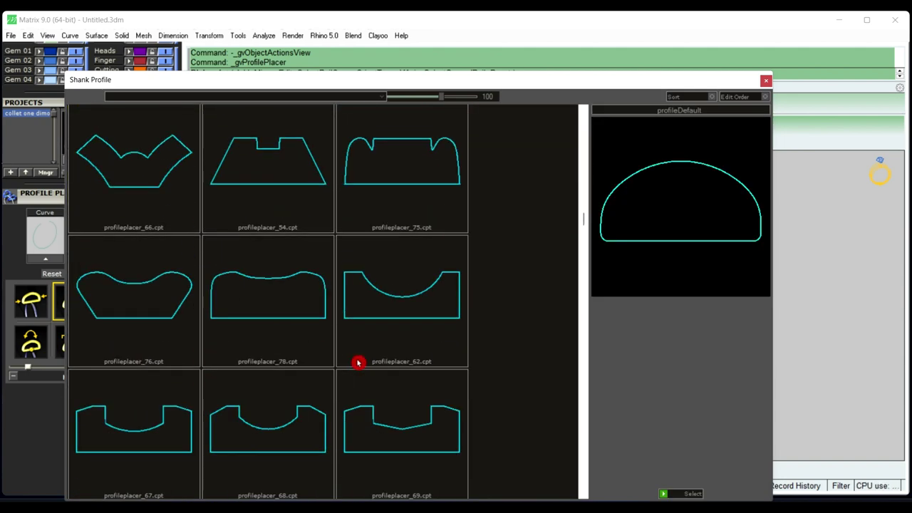
scroll(358, 363, down, 5)
scroll(359, 363, down, 5)
scroll(257, 435, down, 3)
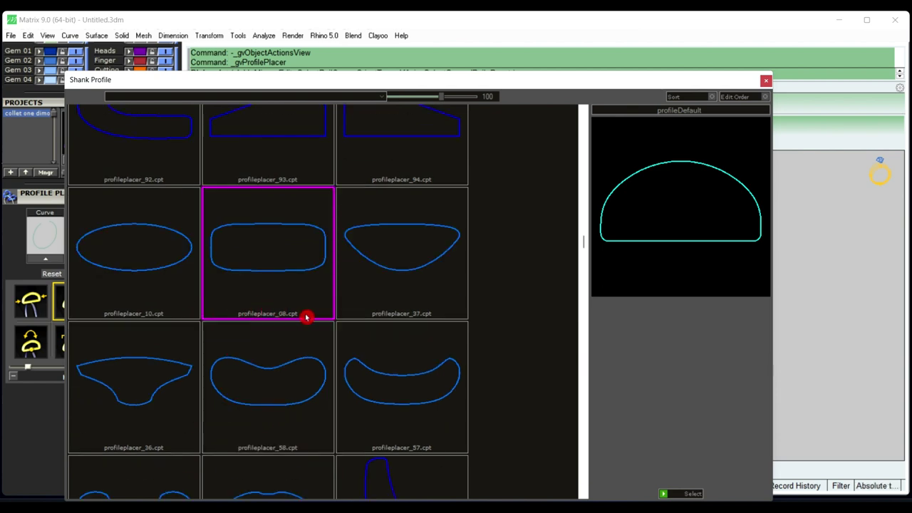
click(284, 301)
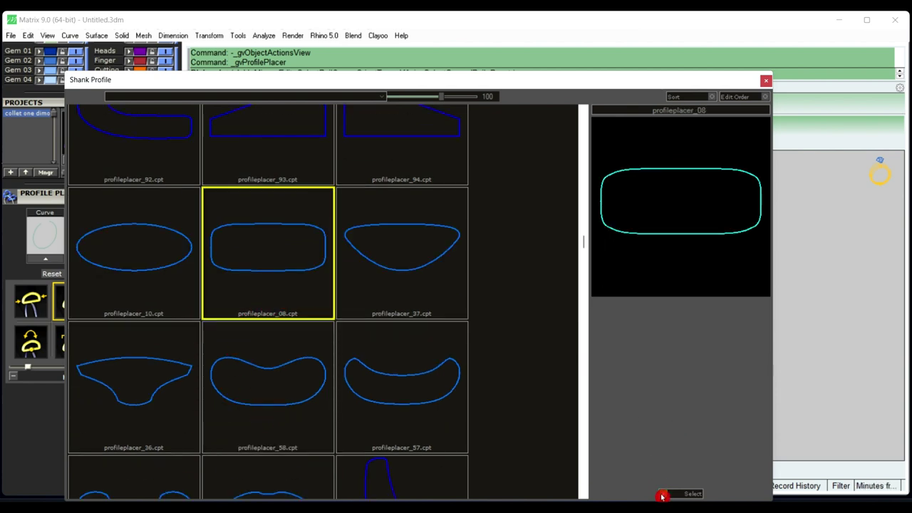
click(664, 497)
right_drag(473, 354, 508, 392)
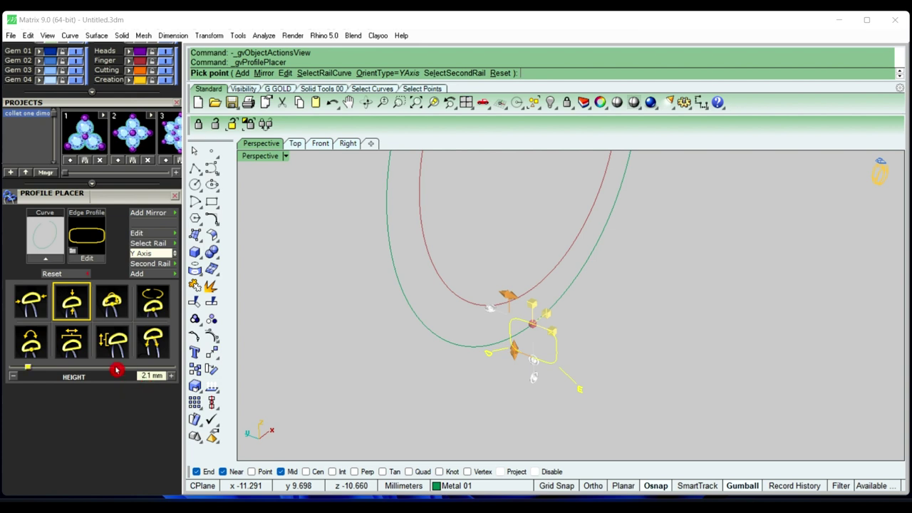
Finish placing the rounded-rectangle profile with Profile Placer and select the placed curve
click(29, 317)
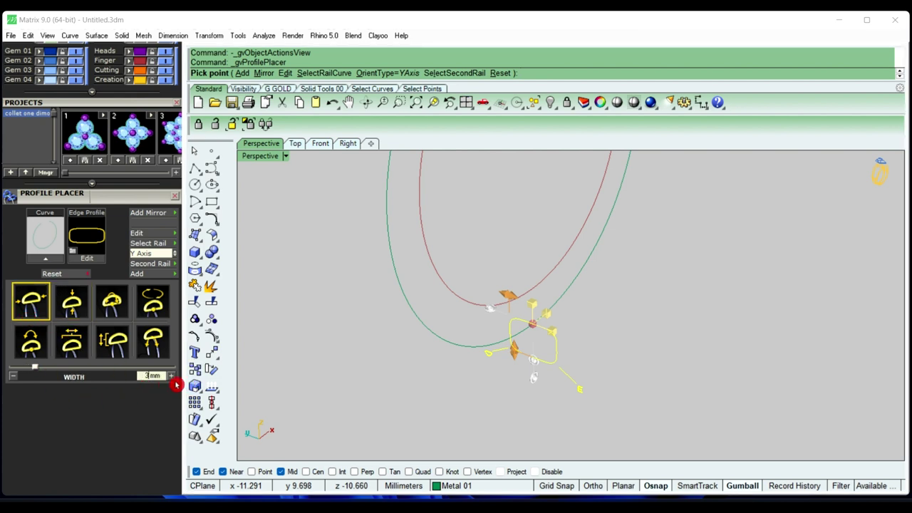
right_click(651, 336)
right_drag(651, 335, 598, 353)
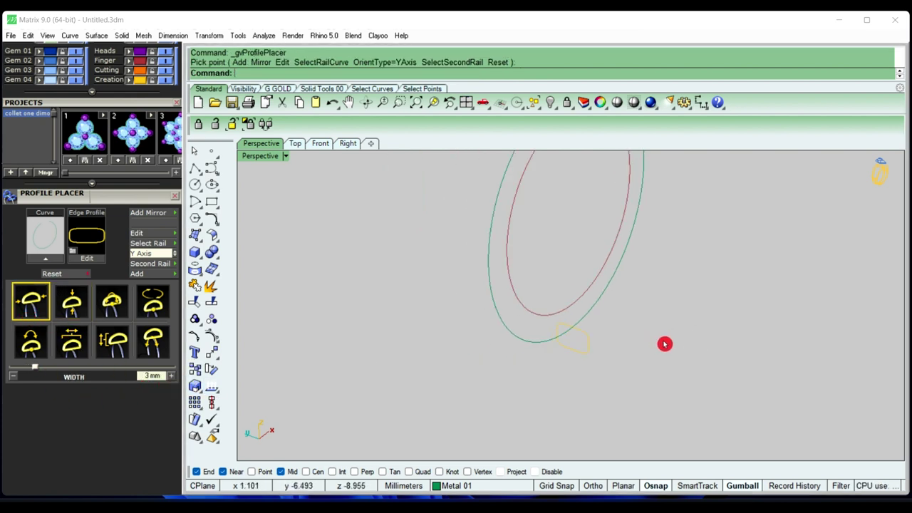
scroll(598, 354, up, 2)
click(591, 356)
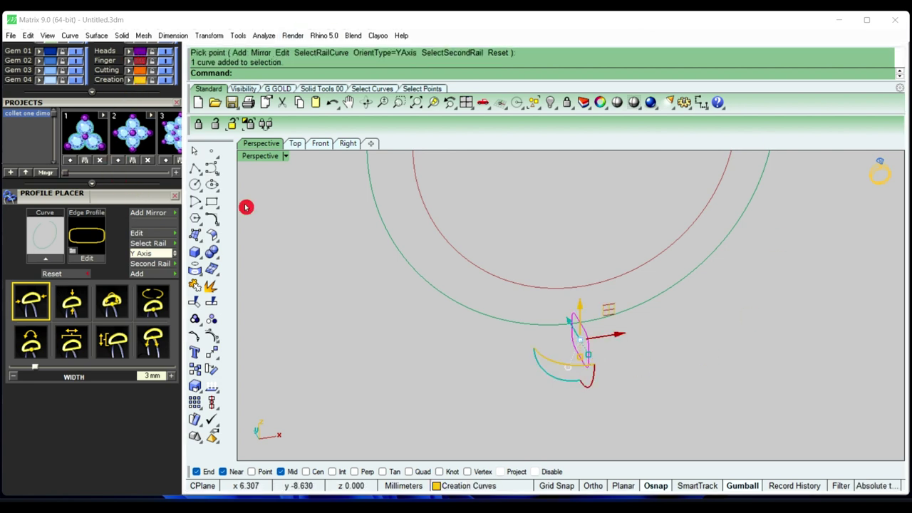
right_click(431, 352)
mouse_move(432, 352)
right_down()
mouse_move(700, 350)
mouse_move(552, 346)
right_up()
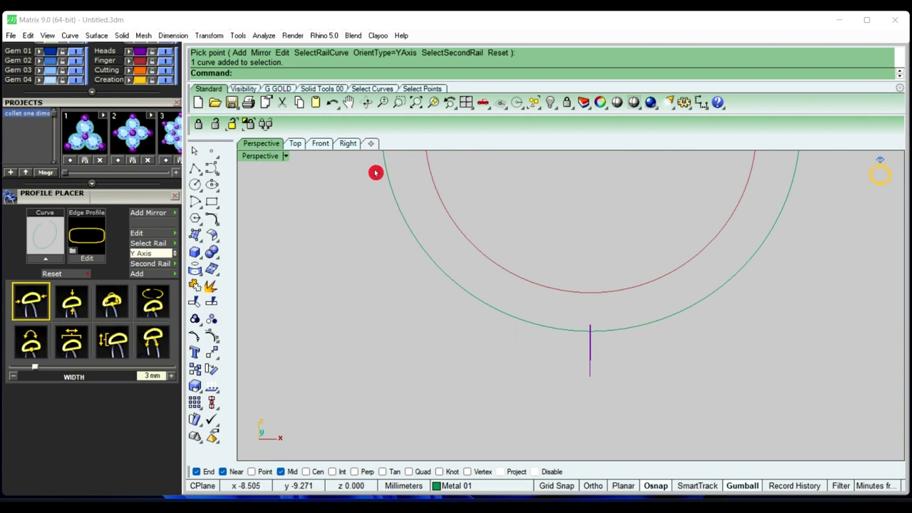
Switch to the Front view and select the profile line beneath the ring's bottom
click(347, 144)
scroll(472, 299, down, 2)
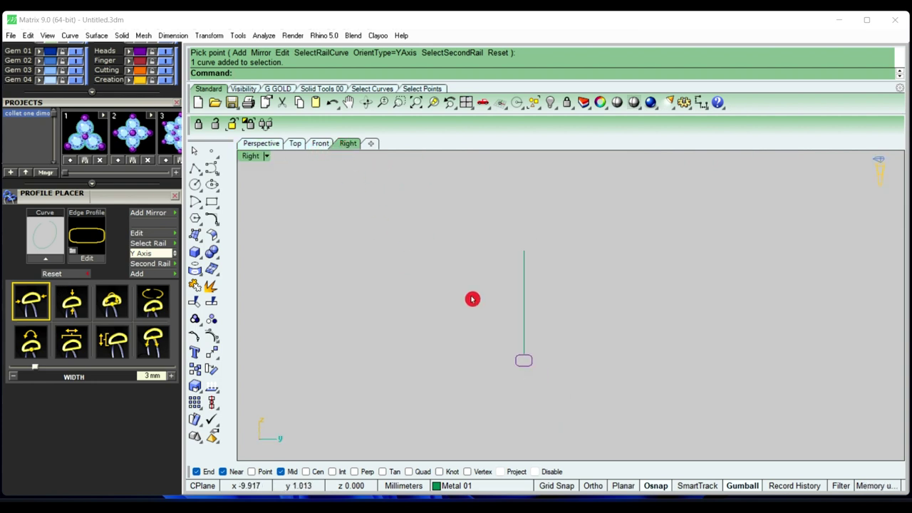
click(320, 143)
scroll(501, 413, up, 3)
right_drag(501, 414, 560, 389)
scroll(520, 368, up, 2)
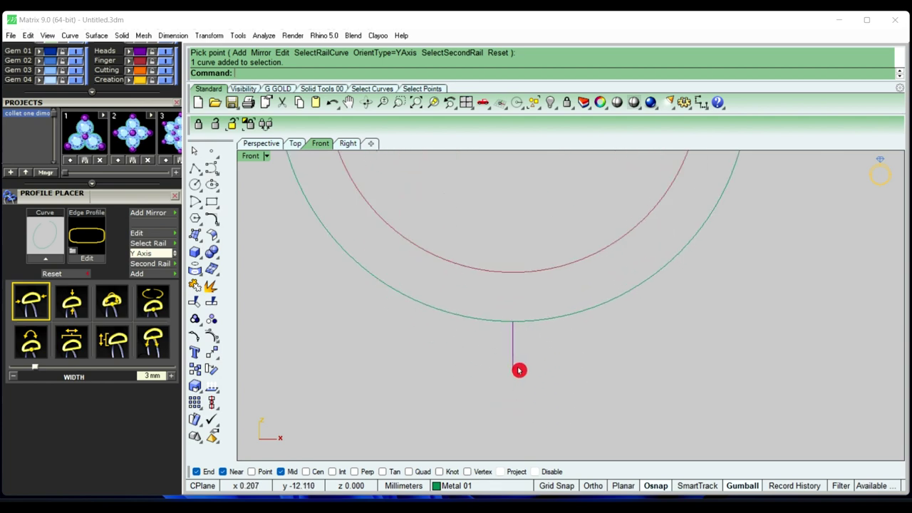
click(514, 367)
Move the profile line up from the outer ring's bottom to sit between the two rings
drag(121, 203, 126, 429)
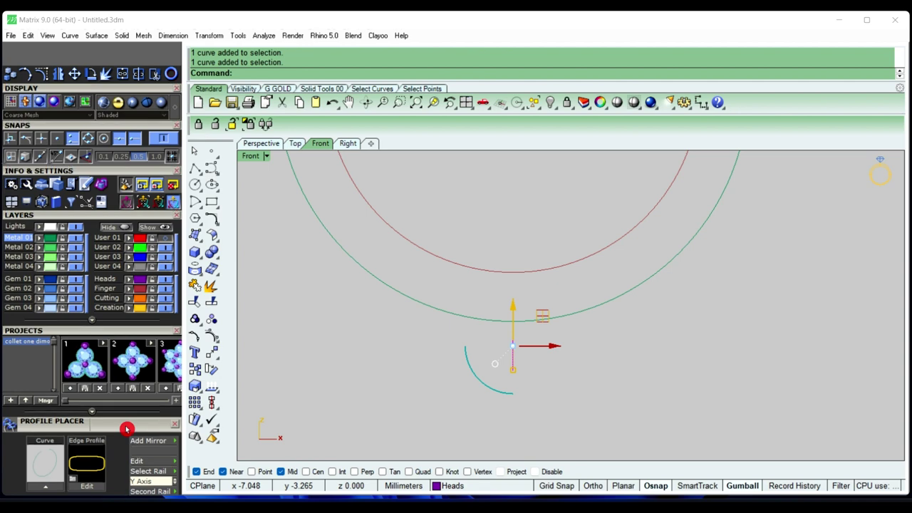
click(76, 74)
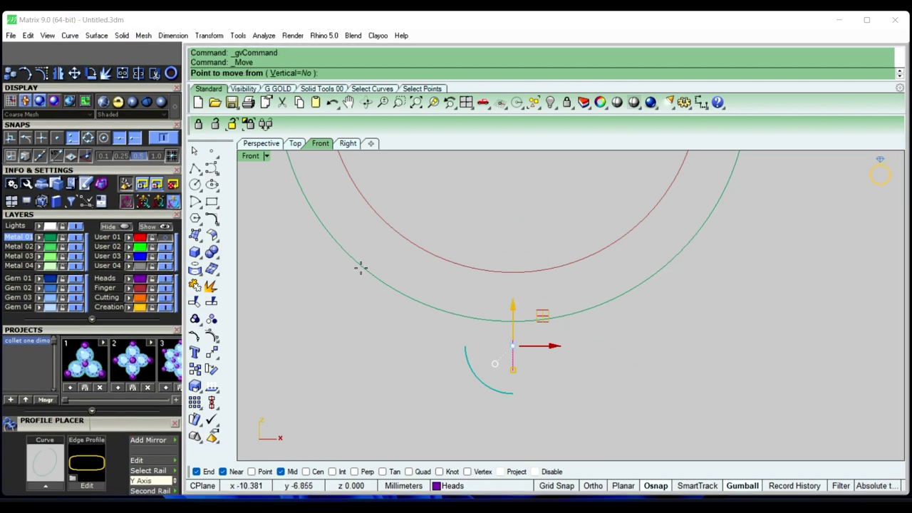
click(513, 320)
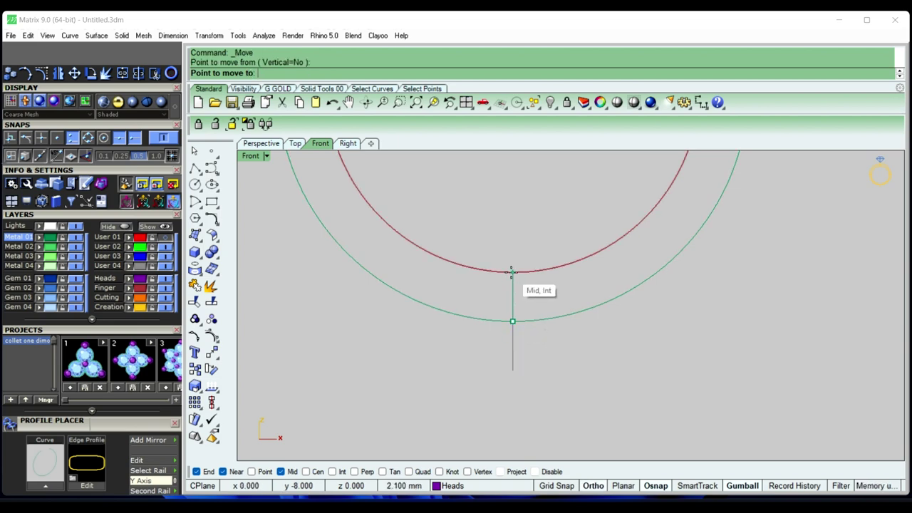
click(511, 271)
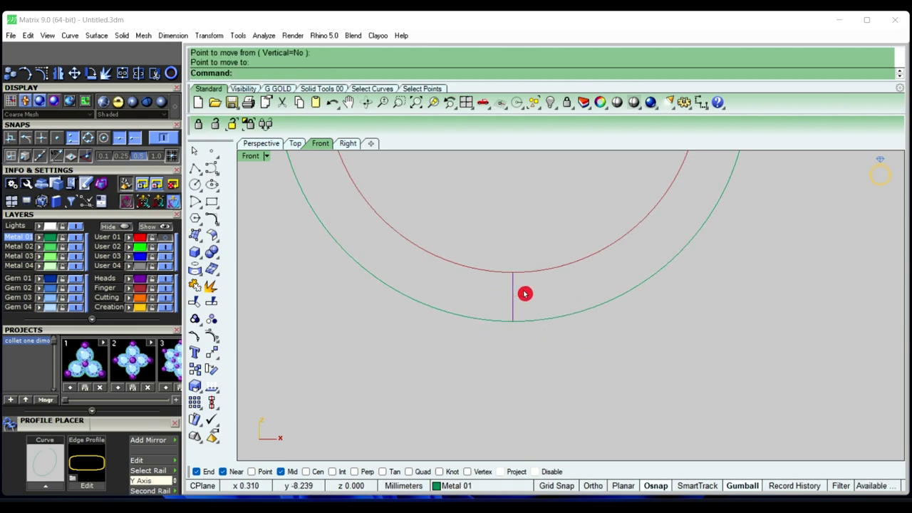
In Perspective, sweep the profile along the inner and outer ring rails to create a band
click(262, 144)
mouse_move(568, 338)
right_down()
mouse_move(662, 377)
mouse_move(752, 337)
mouse_move(546, 332)
mouse_move(587, 379)
mouse_move(682, 367)
mouse_move(546, 377)
mouse_move(632, 369)
mouse_move(568, 284)
right_up()
text(SW2)
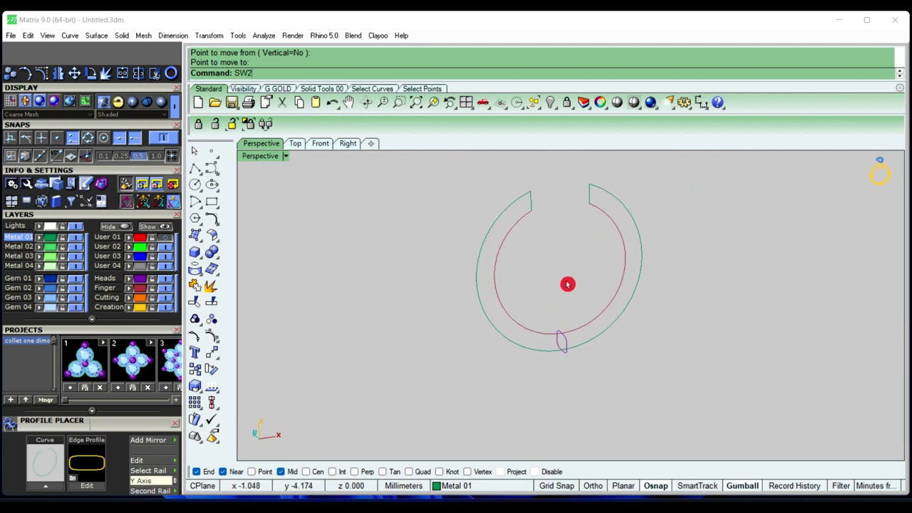
key(Return)
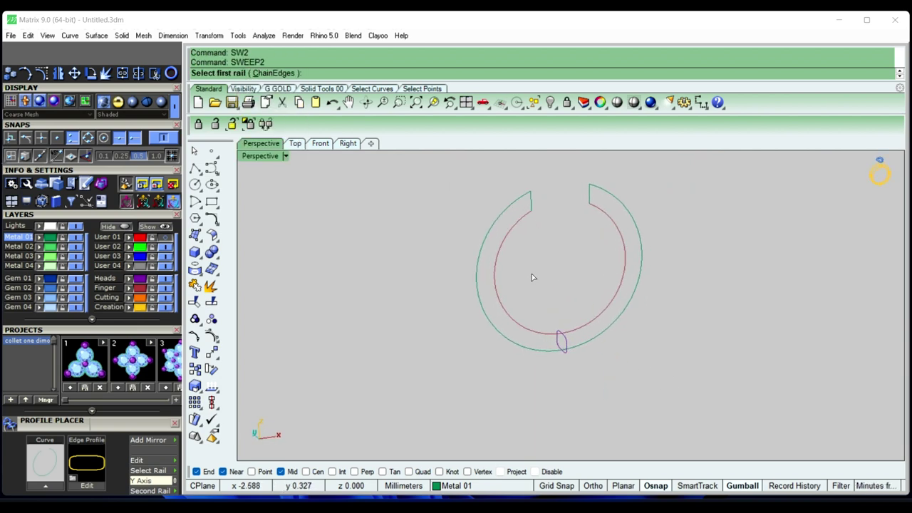
click(518, 326)
click(514, 347)
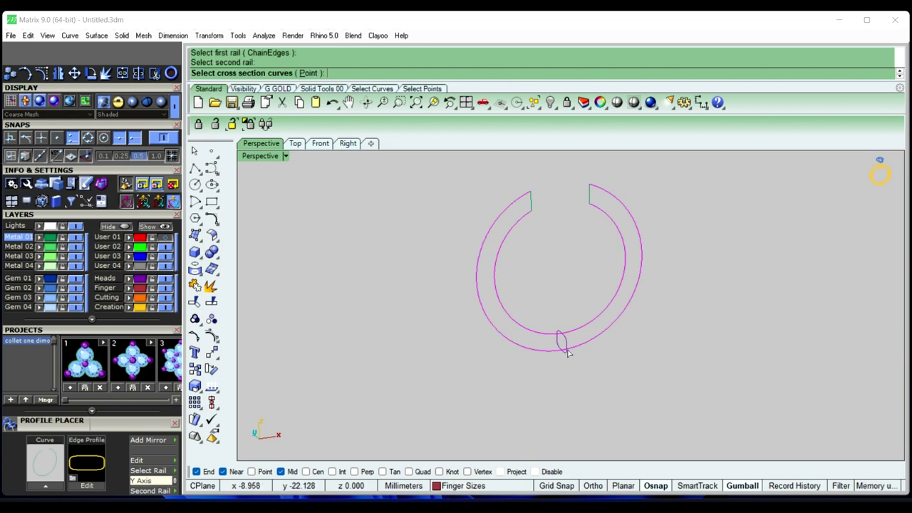
click(565, 345)
key(Return)
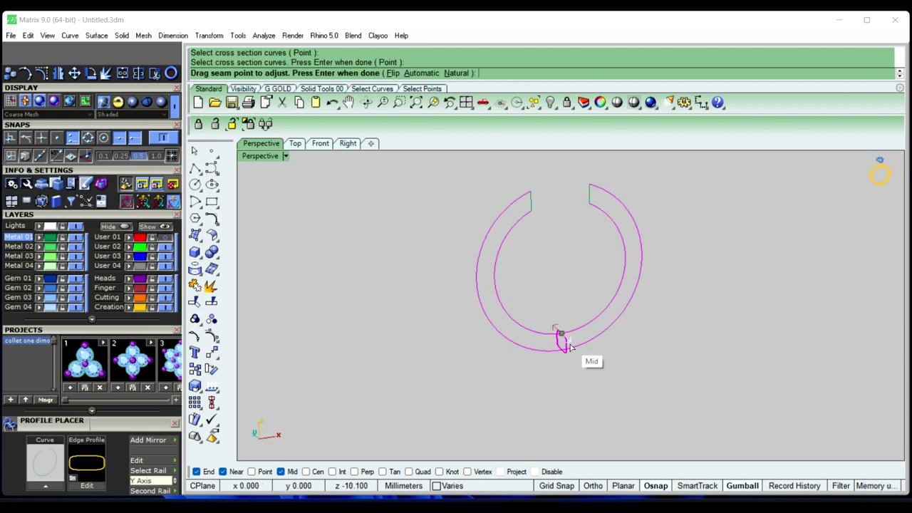
key(Return)
click(698, 360)
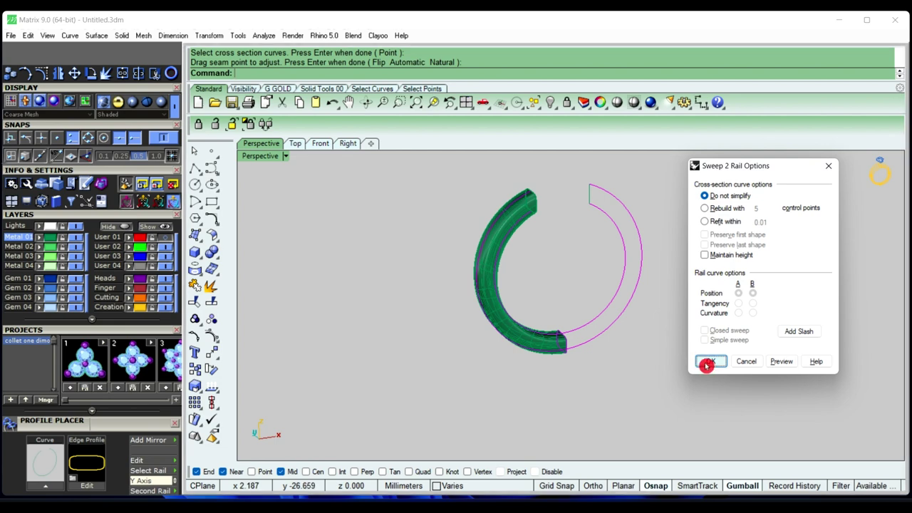
Repeat Sweep2 on both rails with the tube-end edge as cross section to build the shank
right_click(631, 285)
click(637, 300)
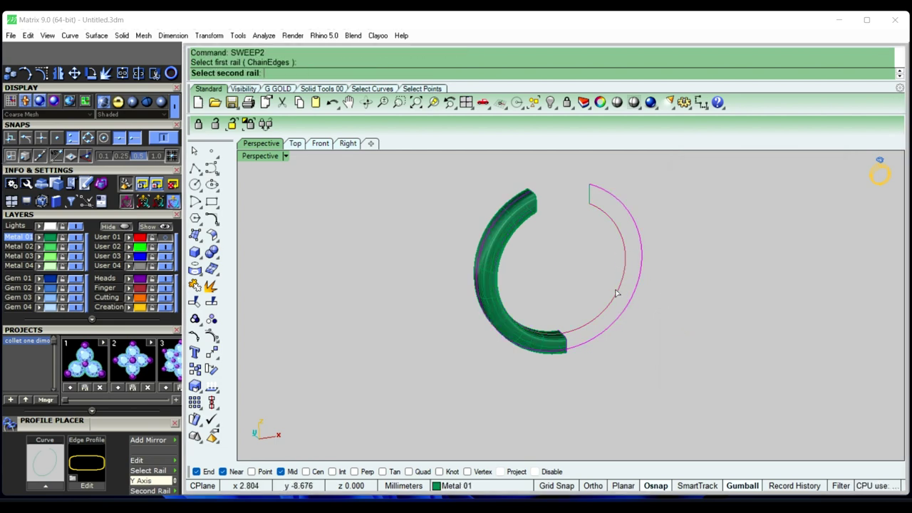
click(617, 292)
right_drag(674, 340, 578, 345)
scroll(559, 337, up, 3)
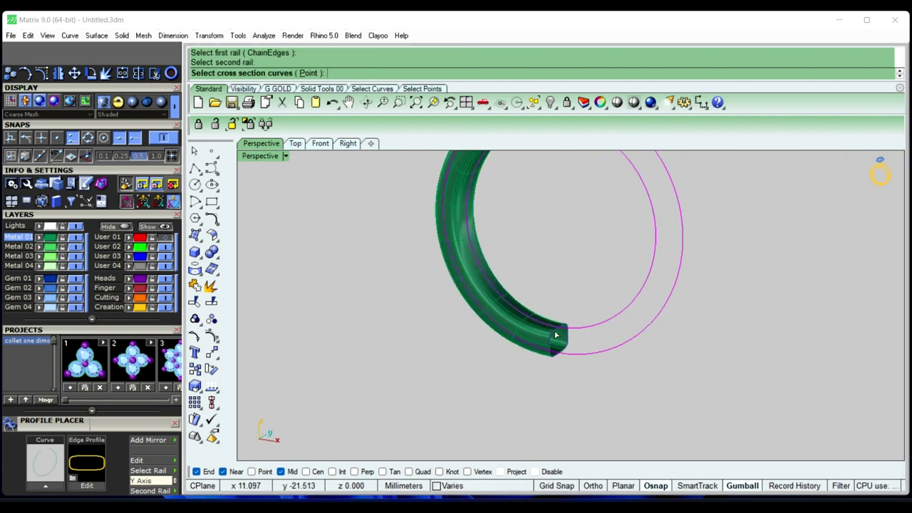
click(556, 335)
right_click(584, 358)
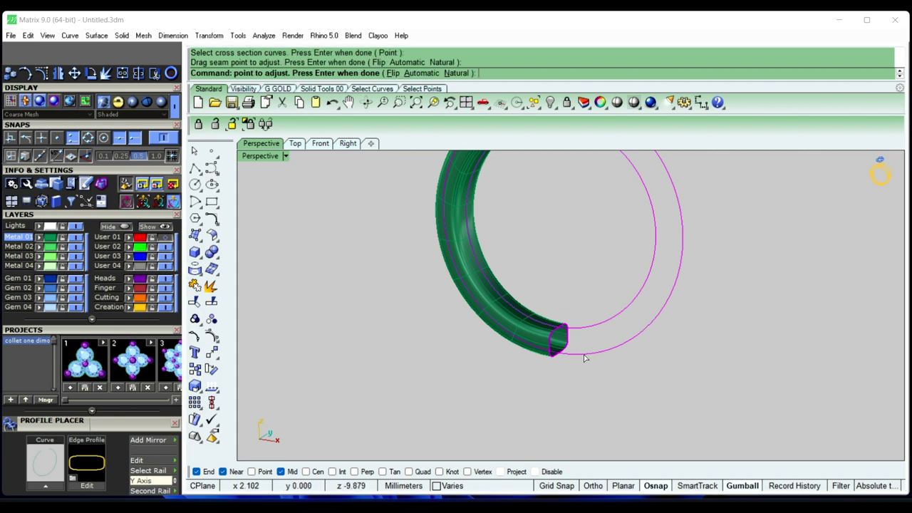
right_click(584, 358)
key(Return)
Orbit and zoom around the green Metal 01 shank, then reveal Icon History and Main Menu in the side panel
mouse_move(591, 361)
right_down()
mouse_move(515, 367)
mouse_move(674, 387)
mouse_move(741, 366)
mouse_move(541, 373)
mouse_move(560, 353)
mouse_move(586, 247)
mouse_move(564, 295)
mouse_move(521, 242)
mouse_move(495, 261)
mouse_move(556, 297)
mouse_move(544, 246)
right_up()
scroll(574, 299, down, 2)
scroll(578, 272, down, 1)
scroll(532, 261, up, 3)
scroll(556, 297, down, 3)
scroll(542, 306, up, 1)
scroll(539, 292, up, 2)
right_drag(540, 292, 485, 251)
scroll(493, 250, up, 1)
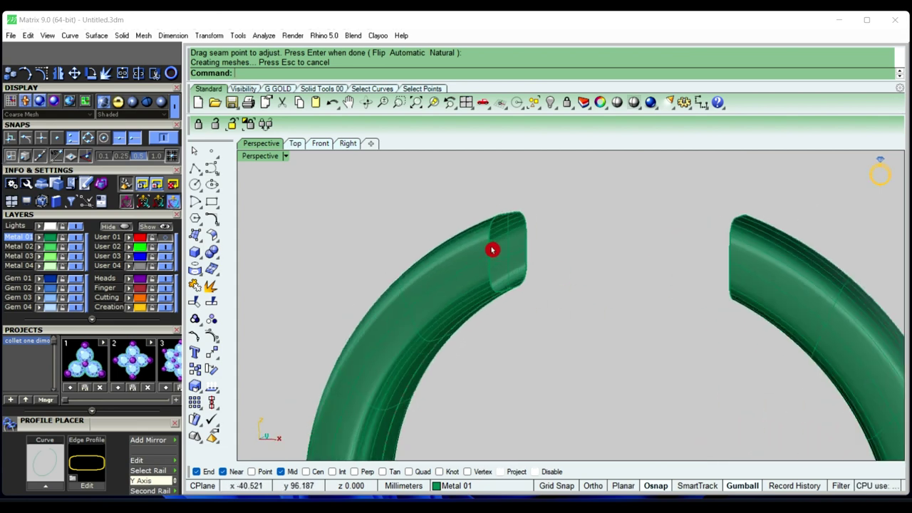
scroll(495, 253, down, 2)
scroll(511, 246, down, 1)
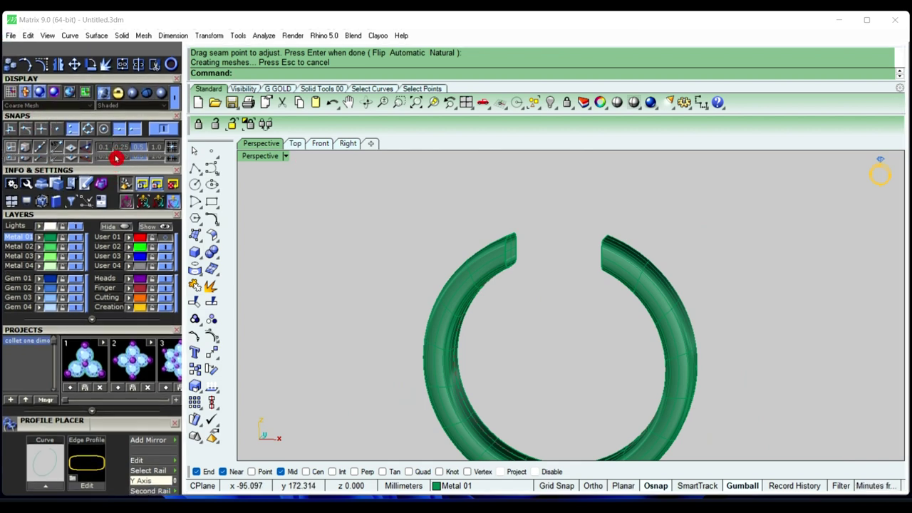
mouse_move(112, 169)
mouse_down()
mouse_move(119, 114)
mouse_move(110, 244)
mouse_up()
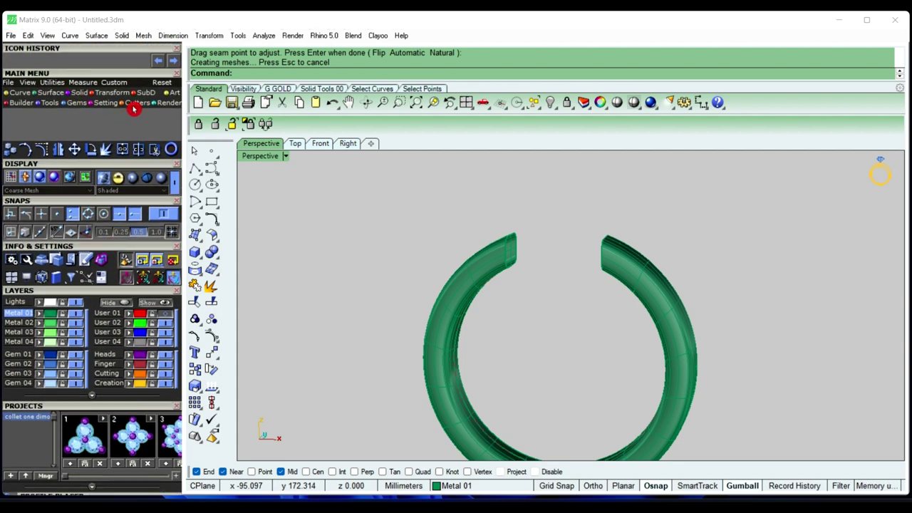
Duplicate the border edges of the left ring half as curves using Curve > Duplicate Border
click(30, 94)
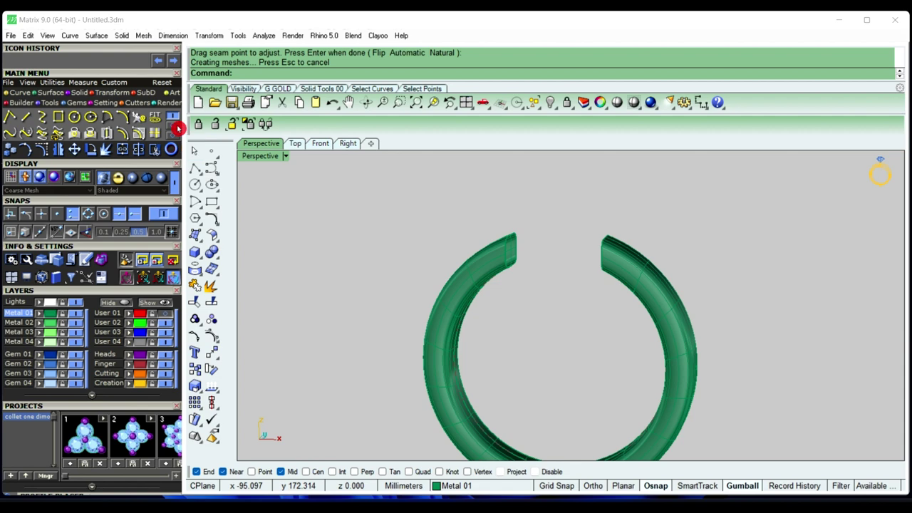
click(176, 127)
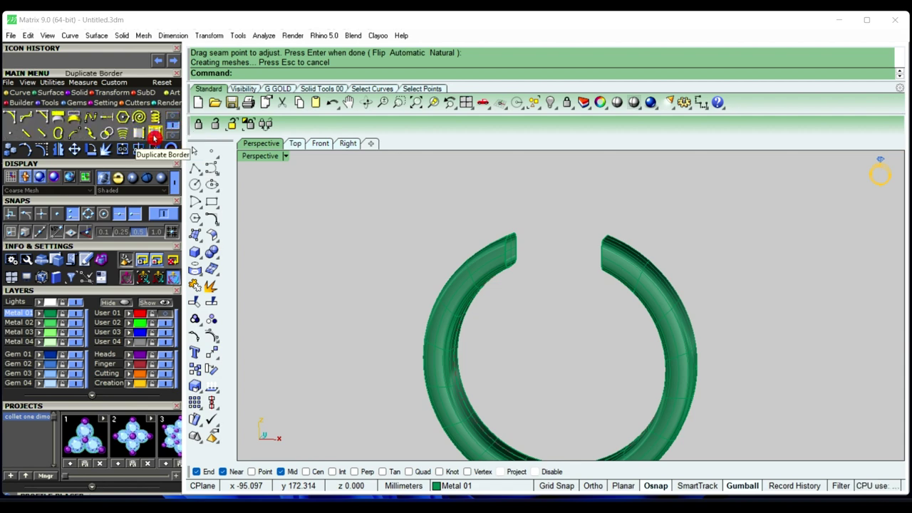
click(154, 135)
scroll(525, 286, up, 2)
scroll(498, 274, up, 2)
click(468, 259)
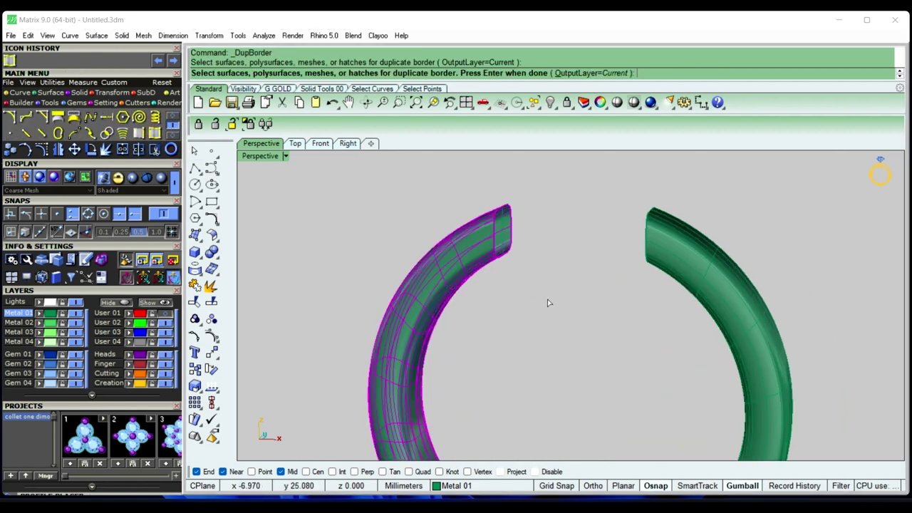
key(Return)
Select the copied end-loop curve at the cut end and zoom in on it in the Front view
scroll(508, 251, up, 2)
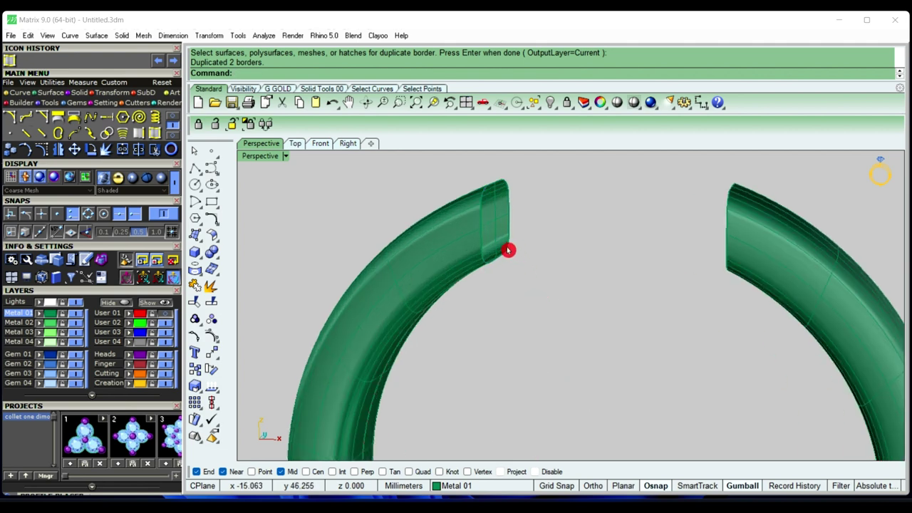
click(492, 264)
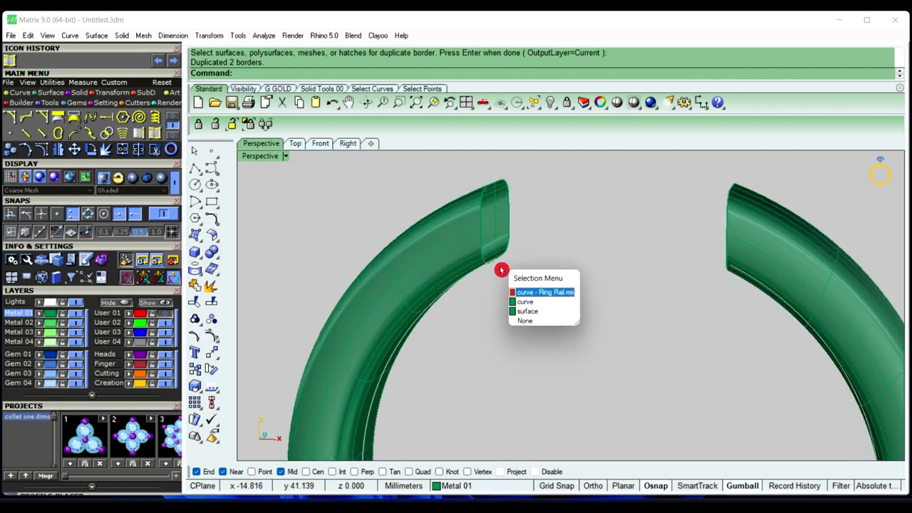
click(531, 310)
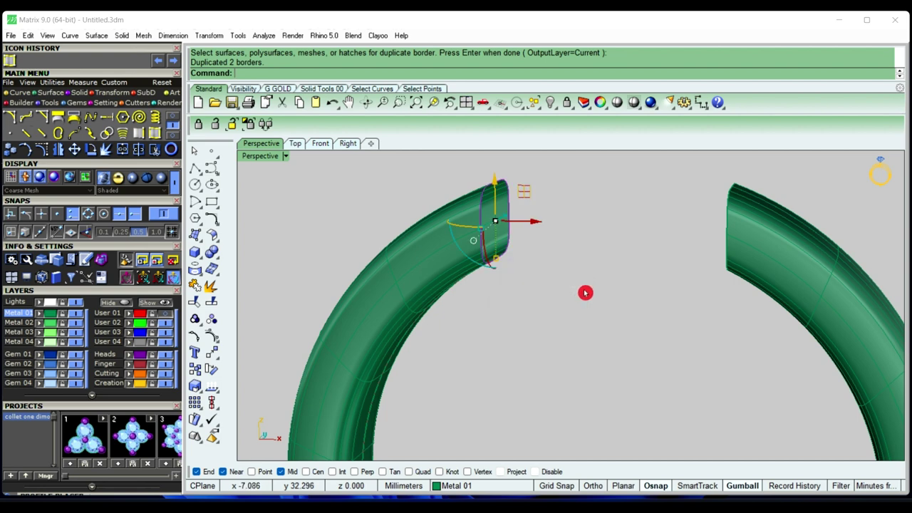
mouse_move(587, 292)
right_down()
mouse_move(547, 286)
mouse_move(560, 302)
right_up()
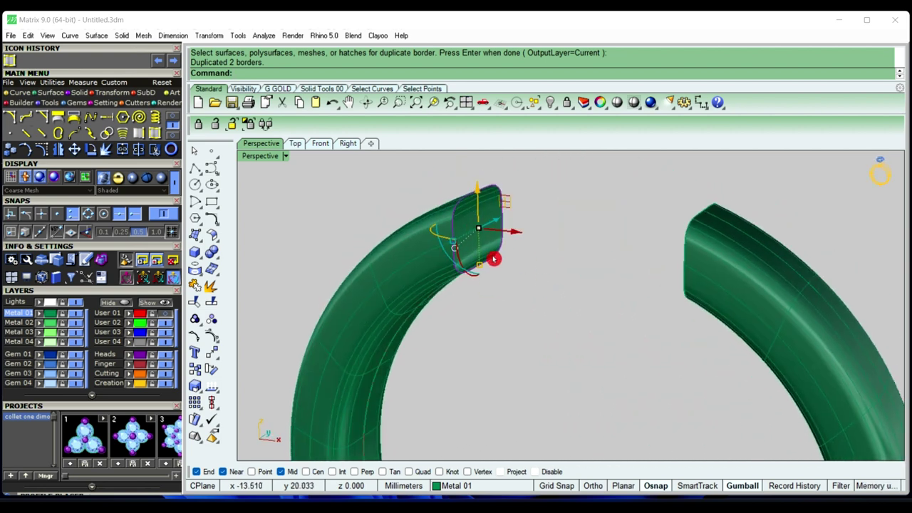
click(352, 145)
click(320, 145)
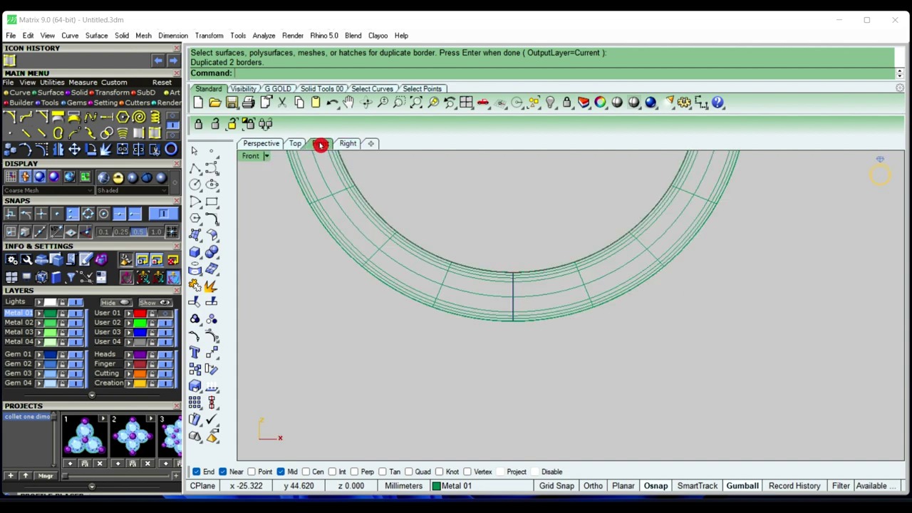
scroll(489, 330, down, 3)
scroll(482, 260, up, 3)
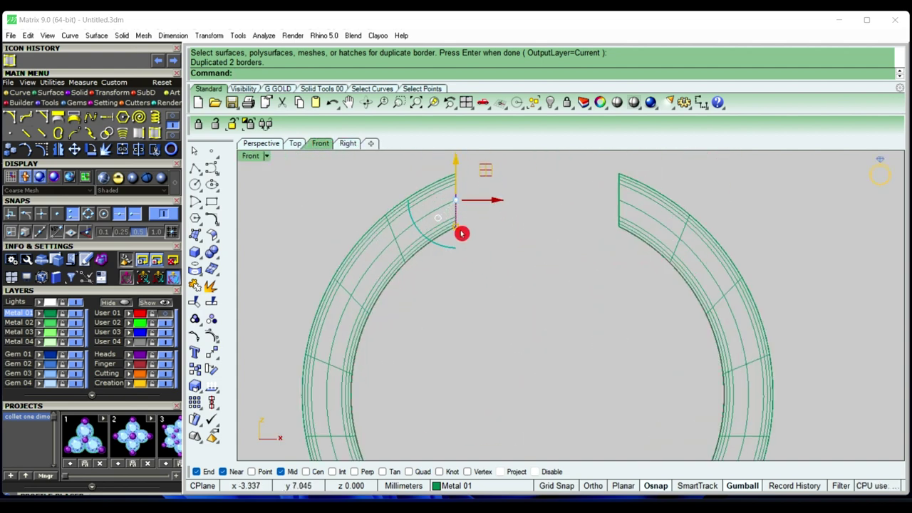
scroll(463, 234, up, 2)
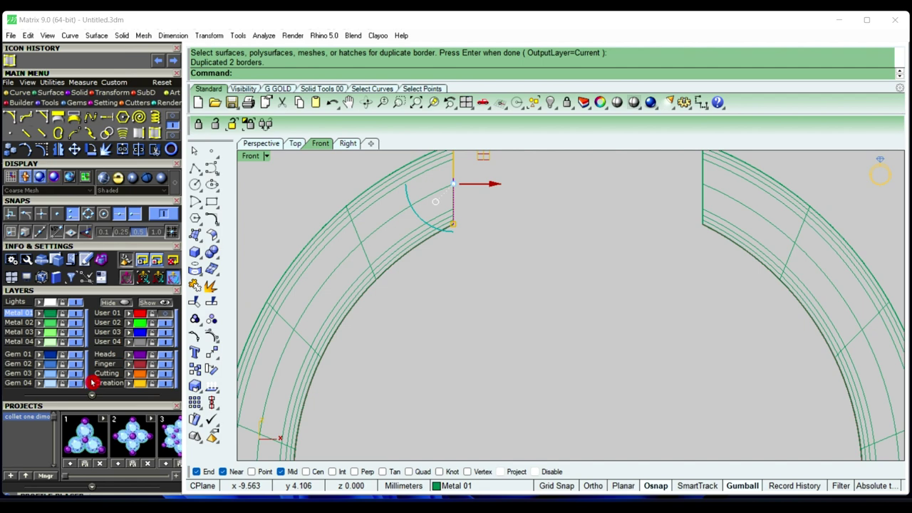
click(203, 397)
Stretch the left end's border loop downward with Scale1D, anchored at the loop's top
click(258, 393)
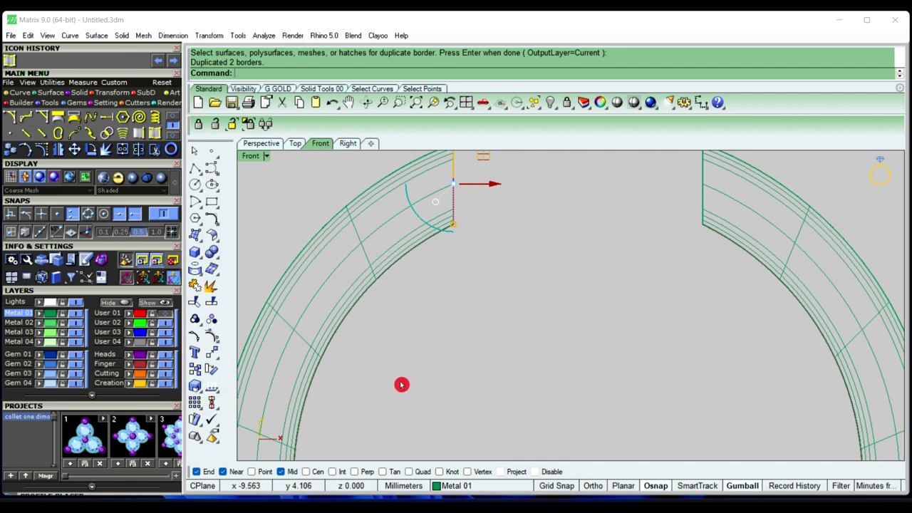
scroll(401, 377, down, 3)
click(436, 223)
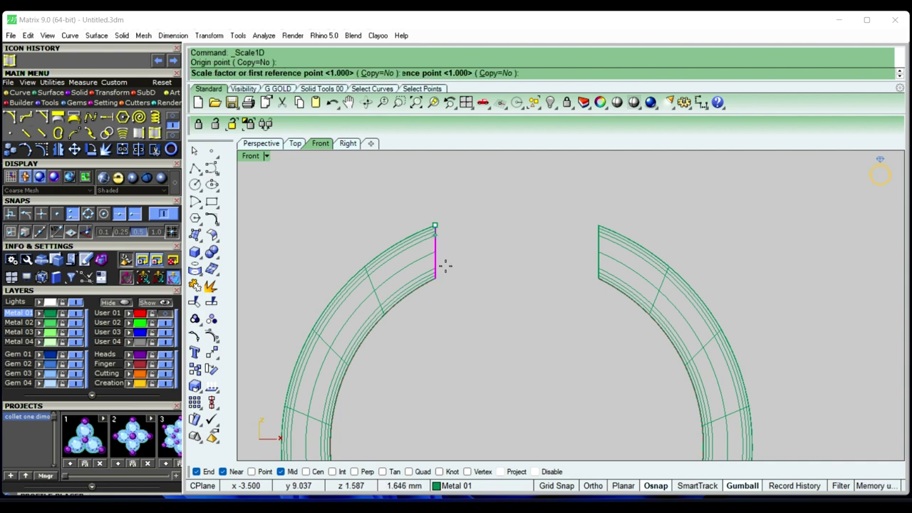
scroll(434, 285, up, 1)
scroll(445, 282, up, 2)
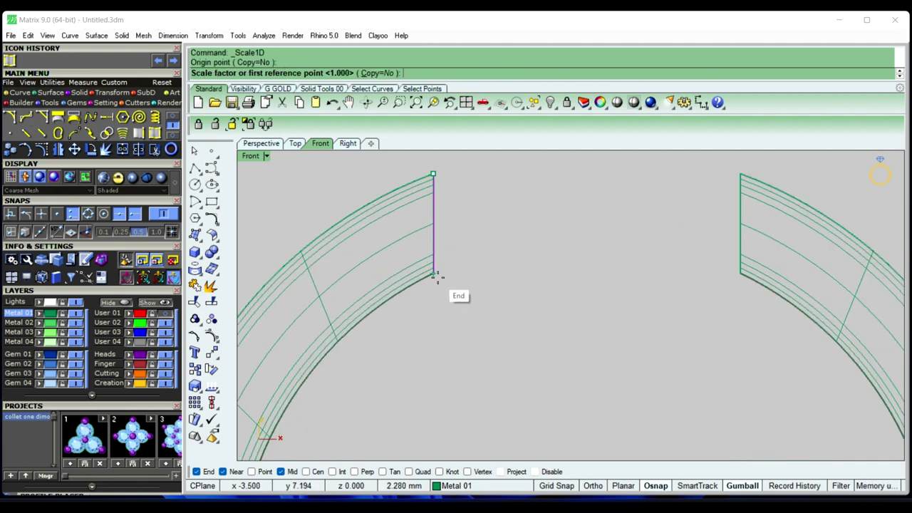
click(433, 273)
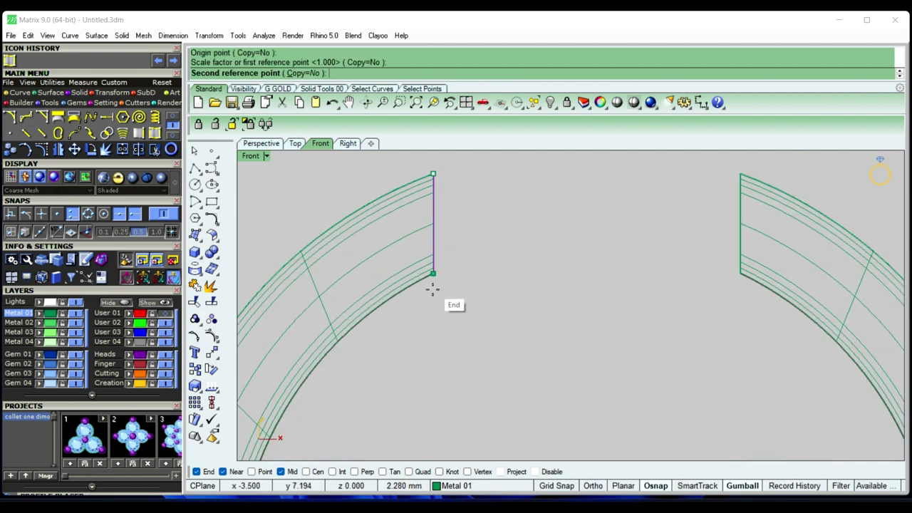
click(433, 325)
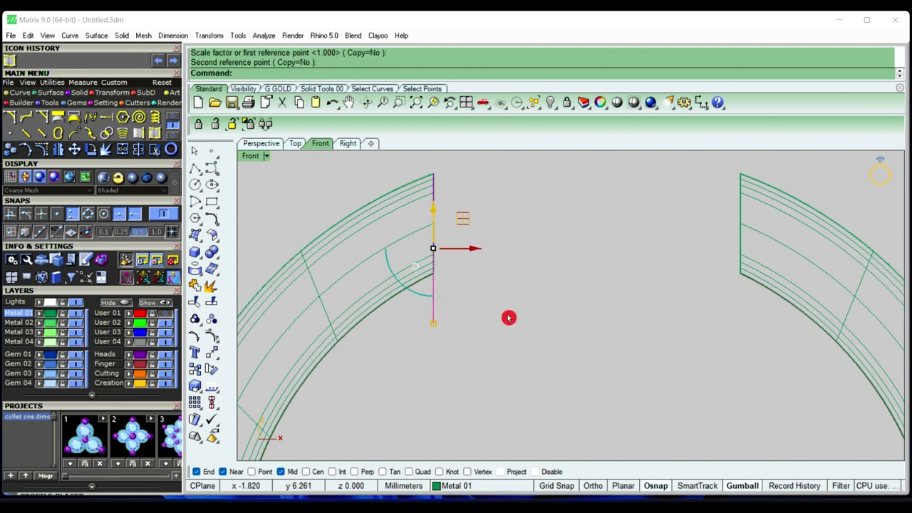
key(Escape)
Measure the stretched loop with Dim to confirm about 3.42 mm, then cancel the dimension
click(702, 105)
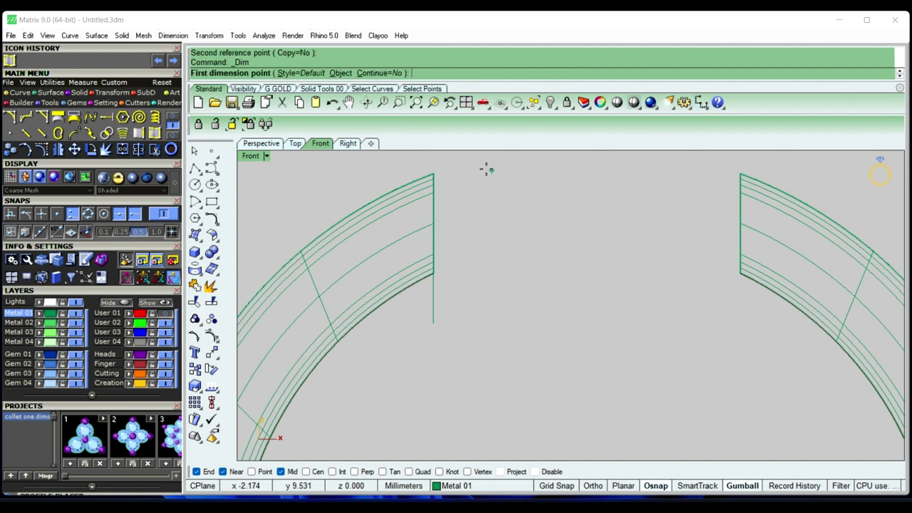
click(435, 174)
click(432, 323)
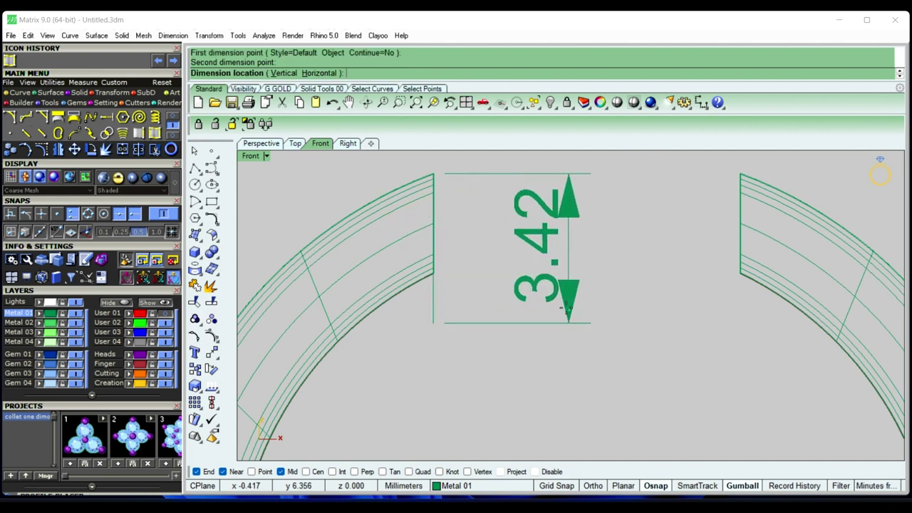
right_click(456, 299)
scroll(478, 309, down, 2)
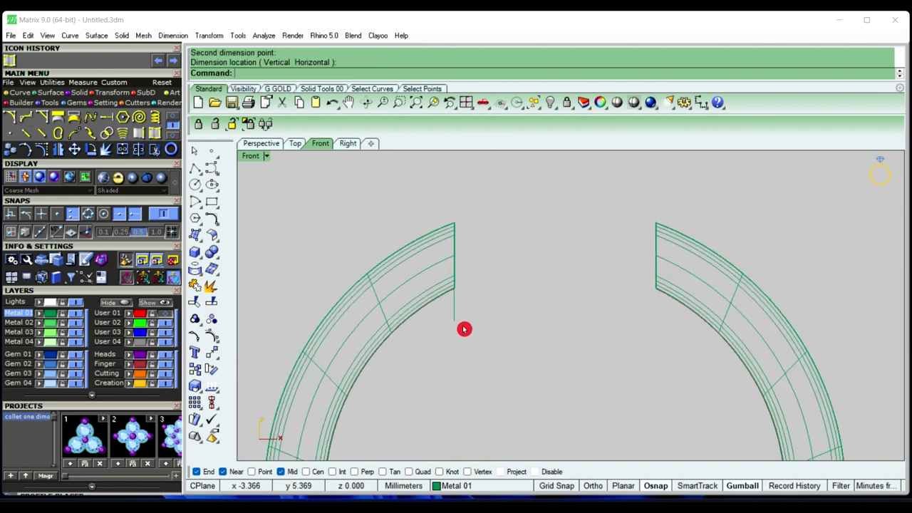
scroll(464, 329, down, 1)
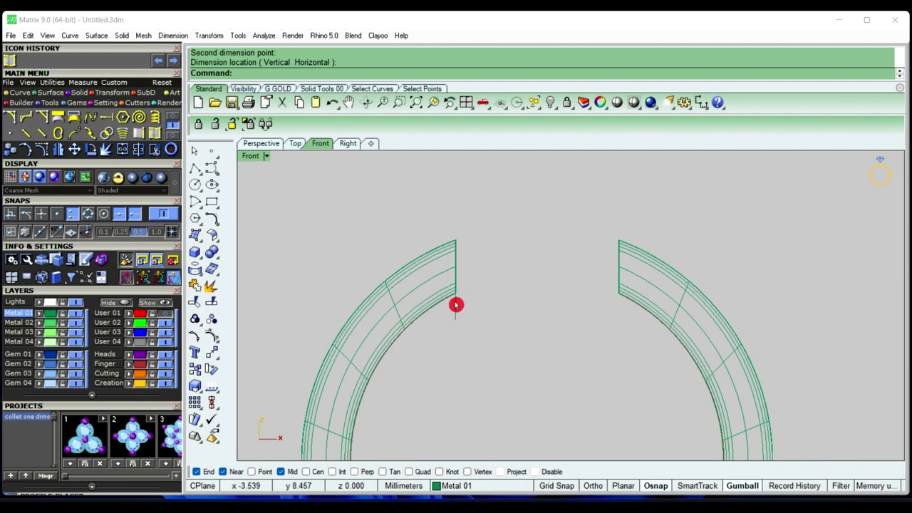
scroll(526, 318, down, 2)
scroll(533, 307, down, 2)
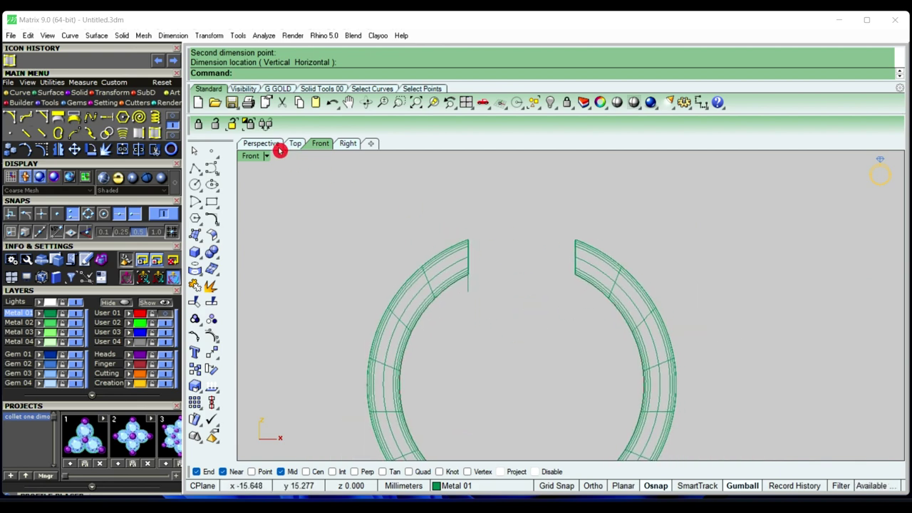
Build a Patch surface inside the stretched end loop at the left gap
click(276, 145)
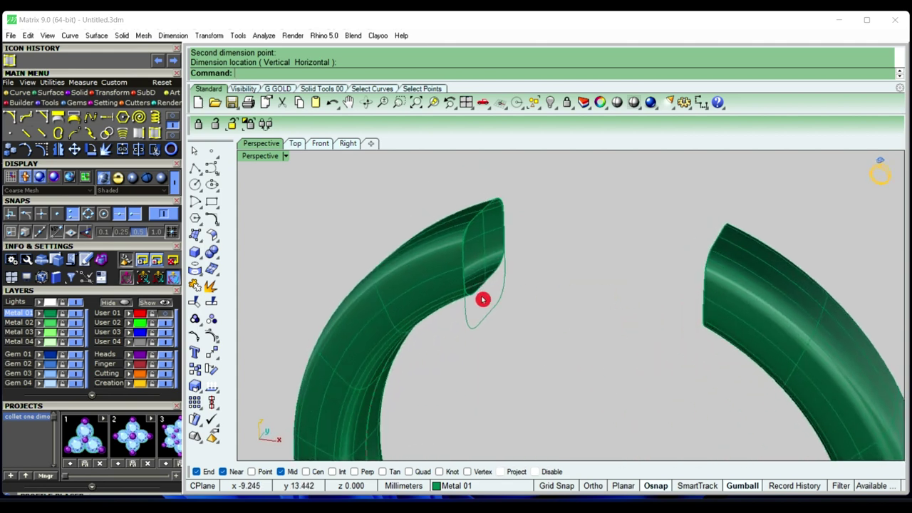
scroll(476, 338, up, 2)
click(478, 343)
text(Pat)
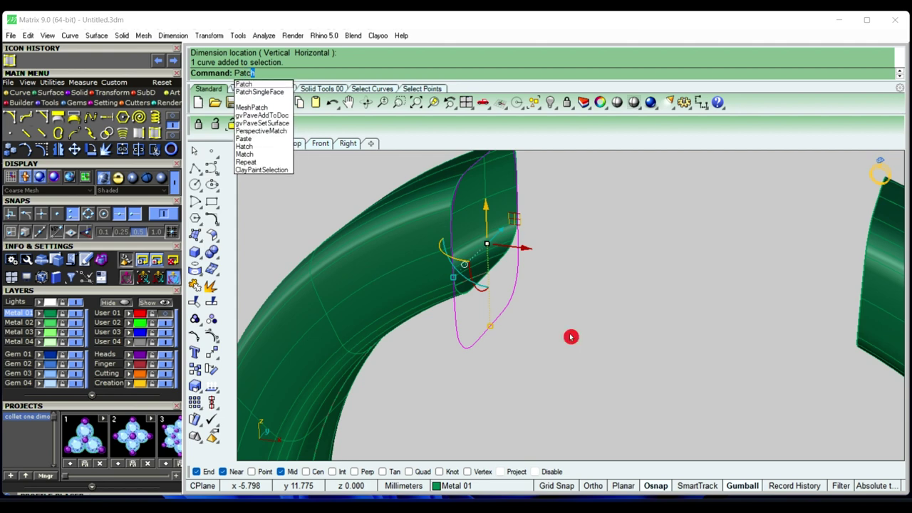
text(ch)
key(Return)
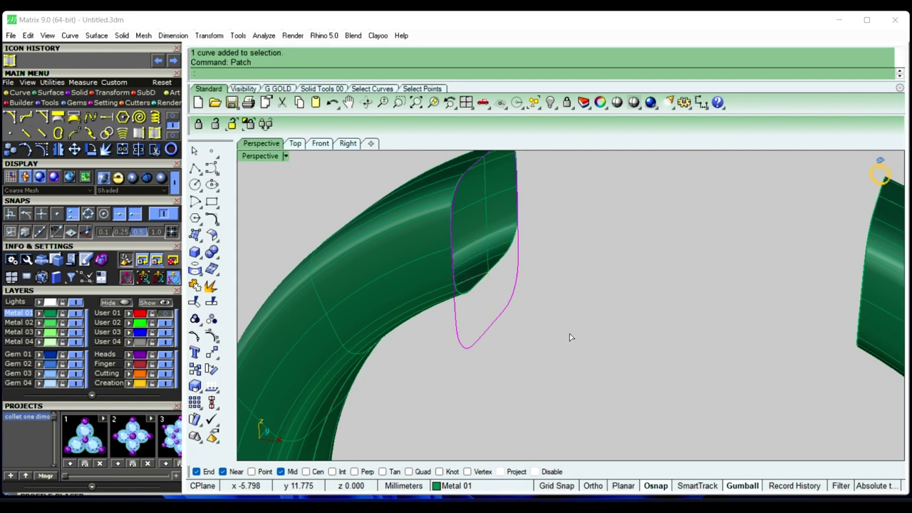
key(Return)
Select the new patch cap and view it in the Front viewport
mouse_move(572, 335)
right_down()
mouse_move(583, 341)
mouse_move(573, 324)
mouse_move(494, 292)
right_up()
right_drag(578, 243, 562, 283)
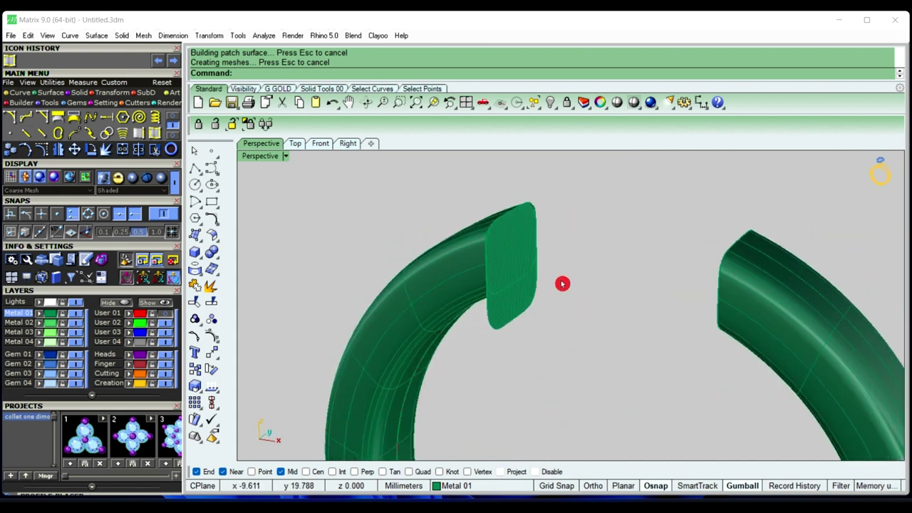
right_drag(494, 296, 521, 310)
click(520, 310)
click(321, 144)
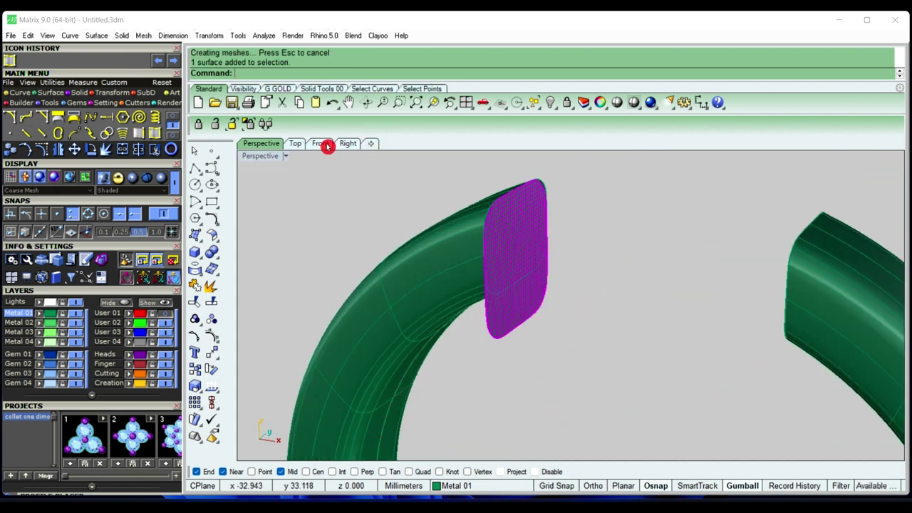
Draw a horizontal Polyline across the cap patch as a cutting line
click(196, 172)
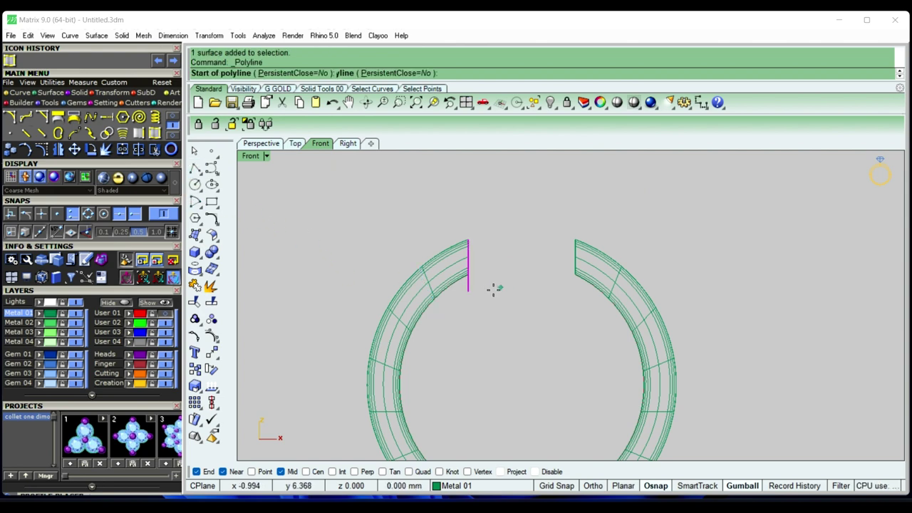
scroll(466, 272, up, 4)
click(407, 226)
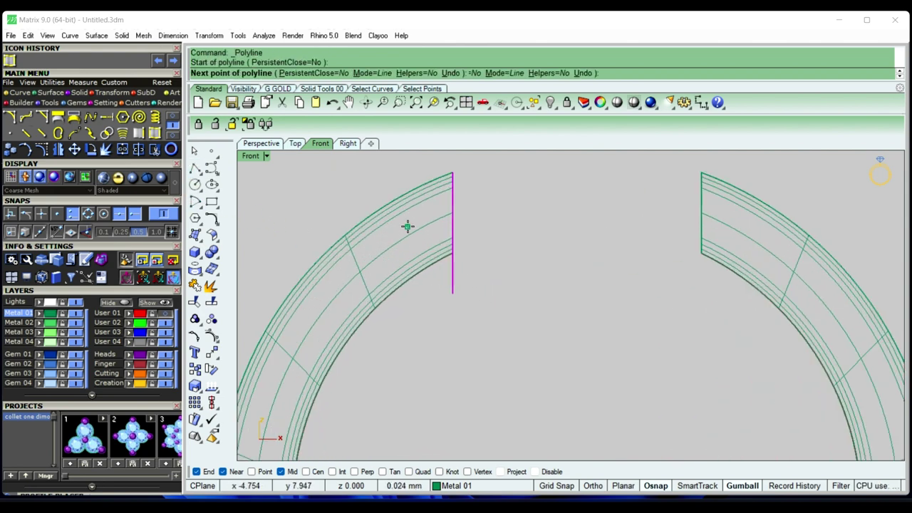
click(518, 226)
right_click(474, 270)
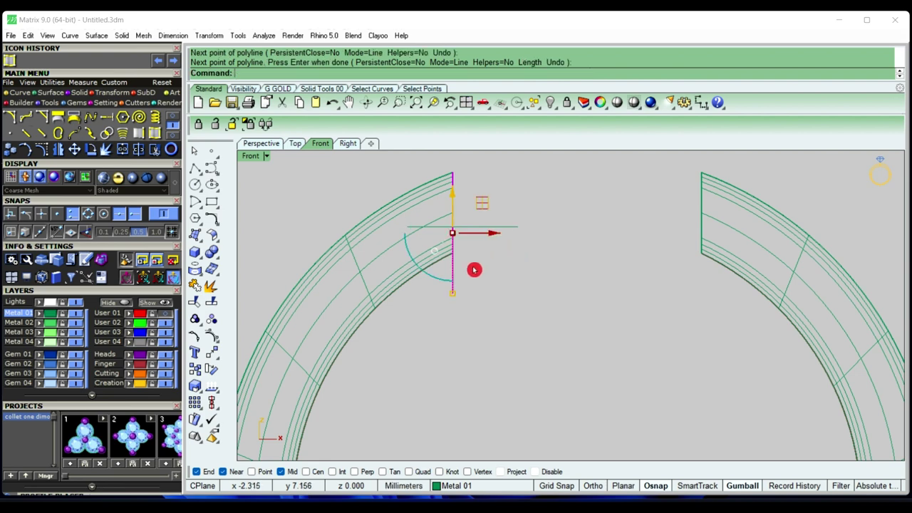
click(454, 291)
click(597, 276)
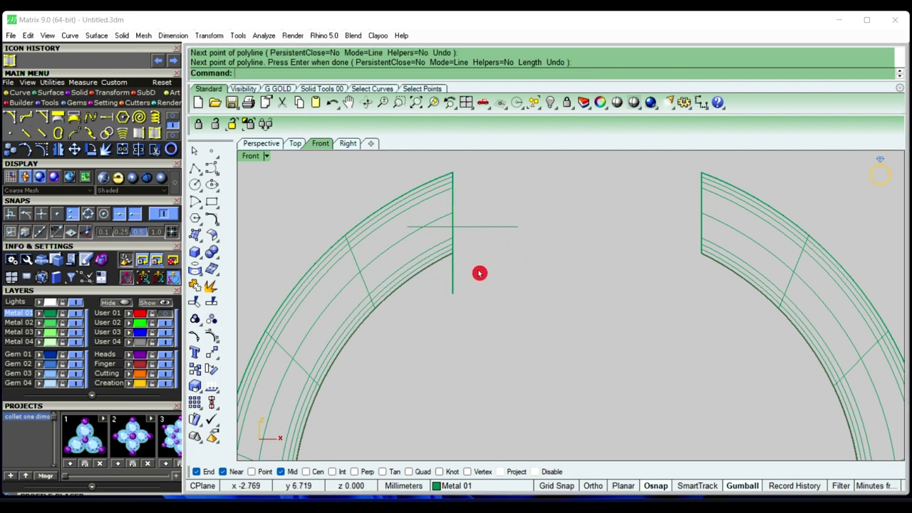
Split the cap patch with the line into two pieces, then delete the cutting line
click(452, 284)
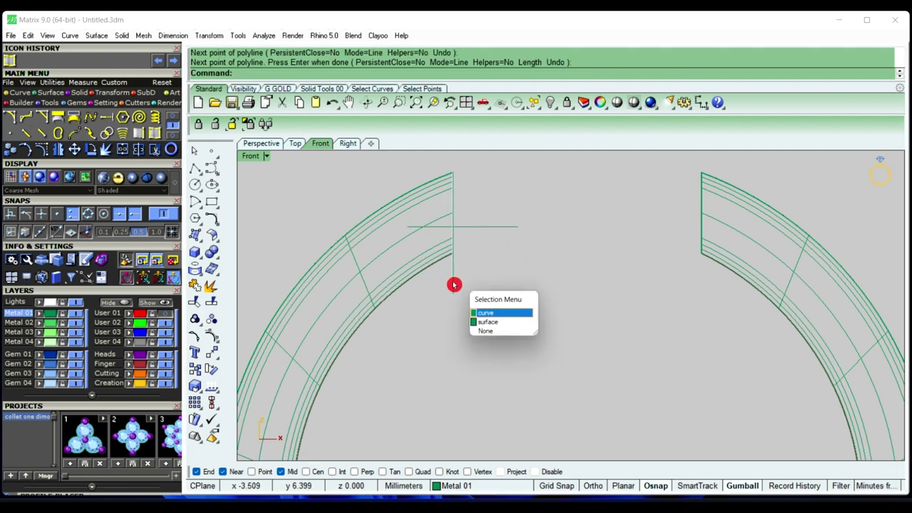
click(497, 323)
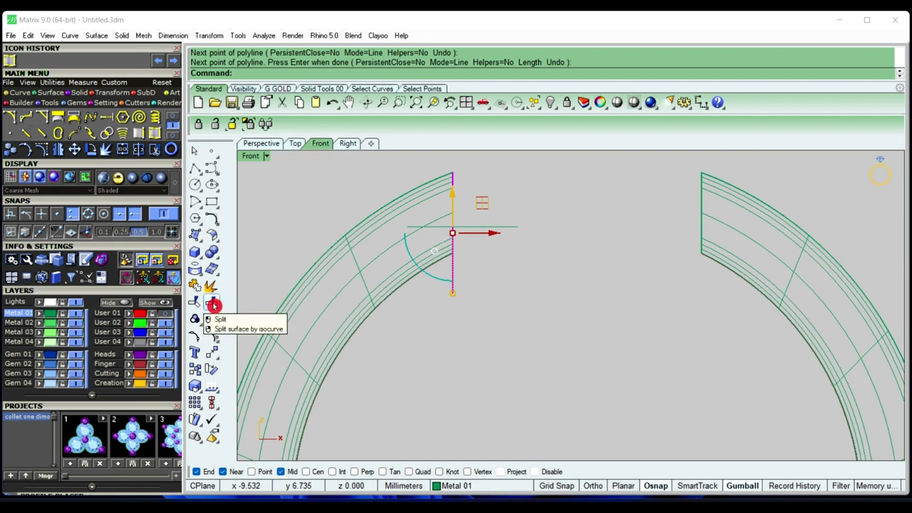
click(214, 305)
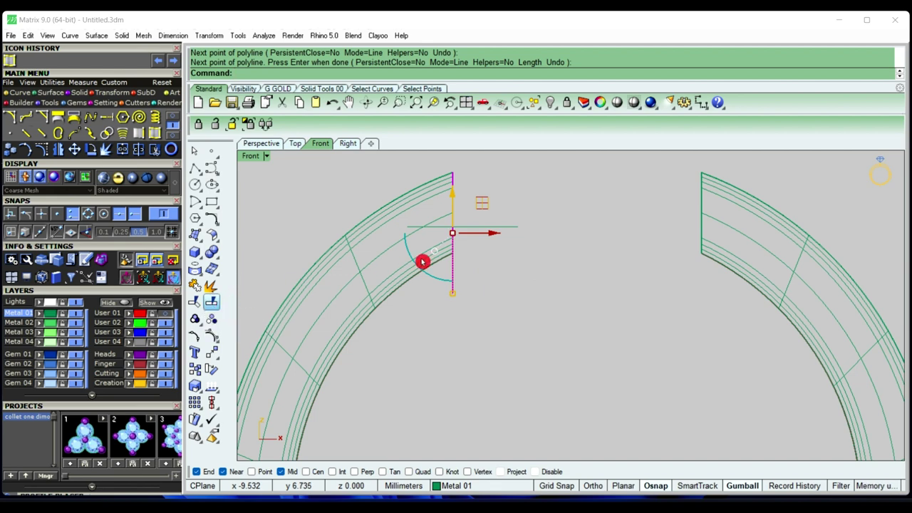
right_click(502, 230)
click(501, 261)
click(498, 228)
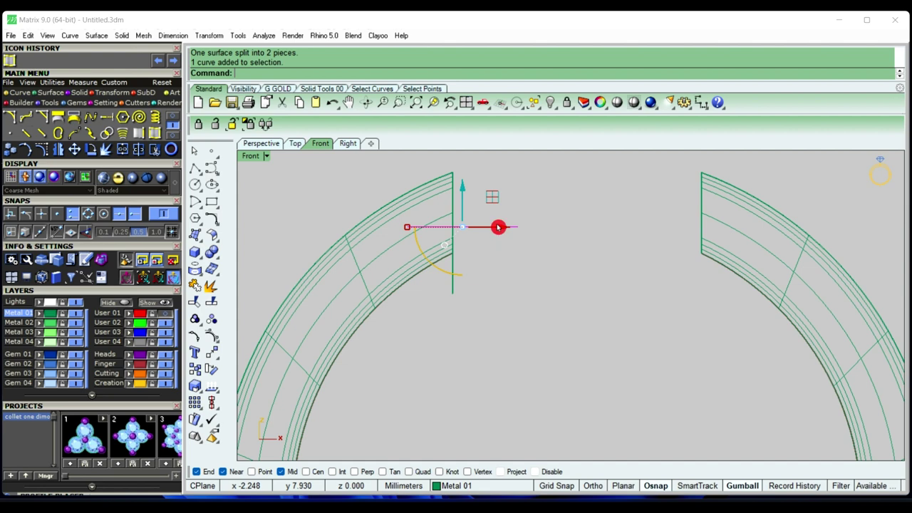
key(Delete)
click(268, 145)
Delete the upper piece of the split cap
scroll(554, 238, up, 2)
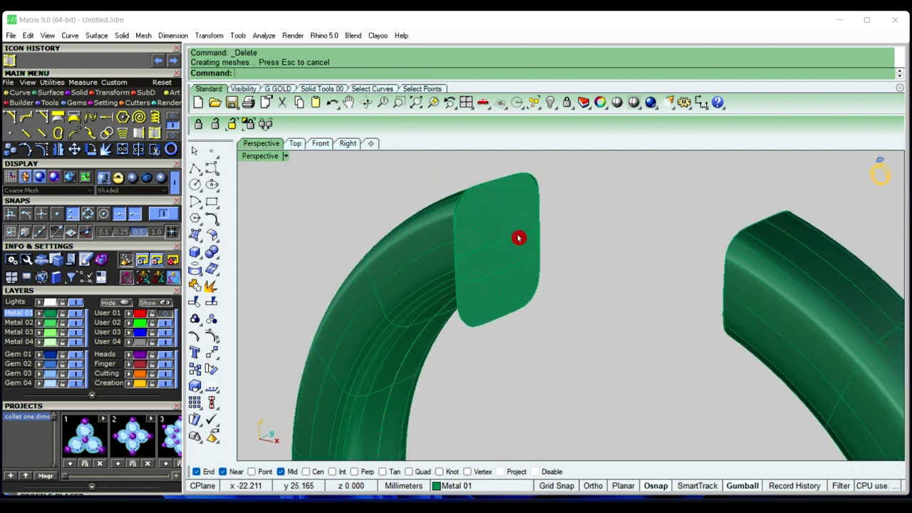
scroll(520, 238, up, 2)
click(510, 224)
key(Delete)
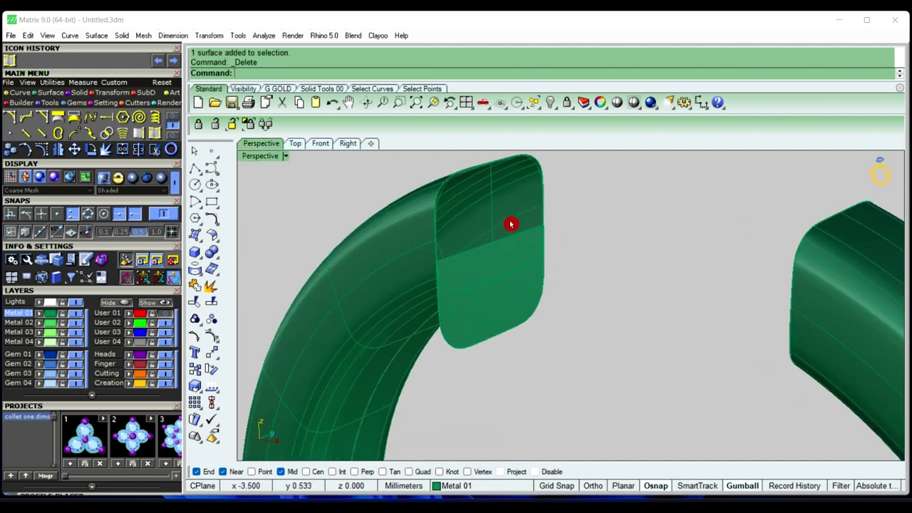
Move the lower cap piece up 3 mm and delete the leftover edge curve and surface
mouse_move(508, 223)
right_down()
mouse_move(530, 289)
mouse_move(581, 320)
mouse_move(539, 304)
right_up()
click(526, 291)
click(502, 217)
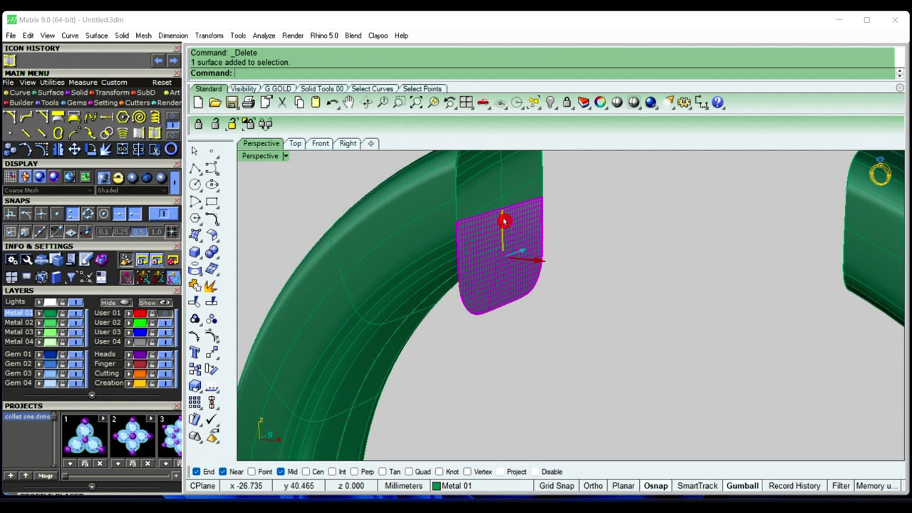
text(3)
key(Return)
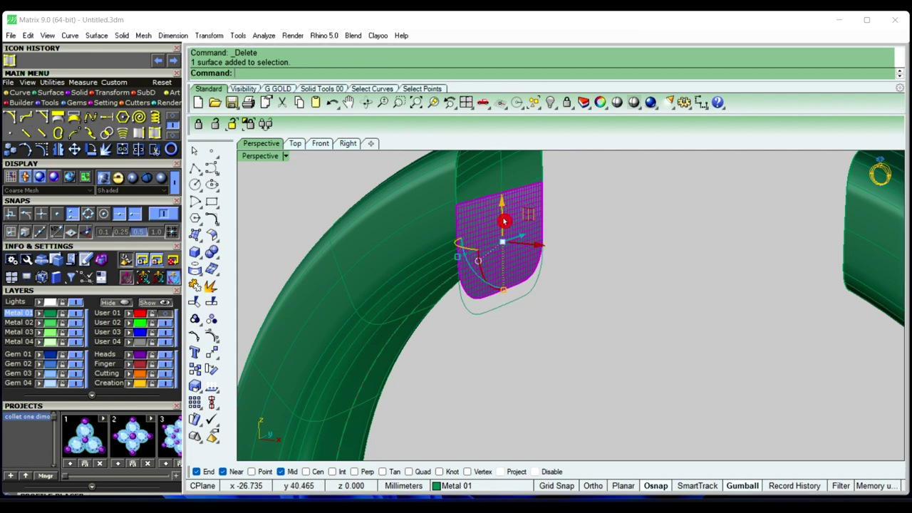
click(615, 233)
click(537, 288)
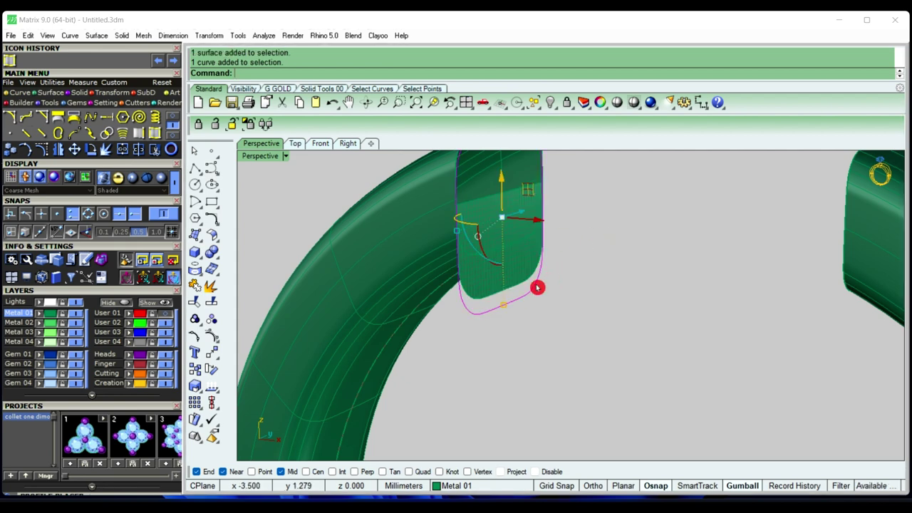
key(Delete)
Thicken the raised cap piece with OffsetSrf 0.6 into a solid tab
scroll(537, 286, down, 3)
mouse_move(537, 286)
right_down()
mouse_move(559, 278)
mouse_move(556, 291)
mouse_move(523, 295)
right_up()
click(521, 295)
text(Off)
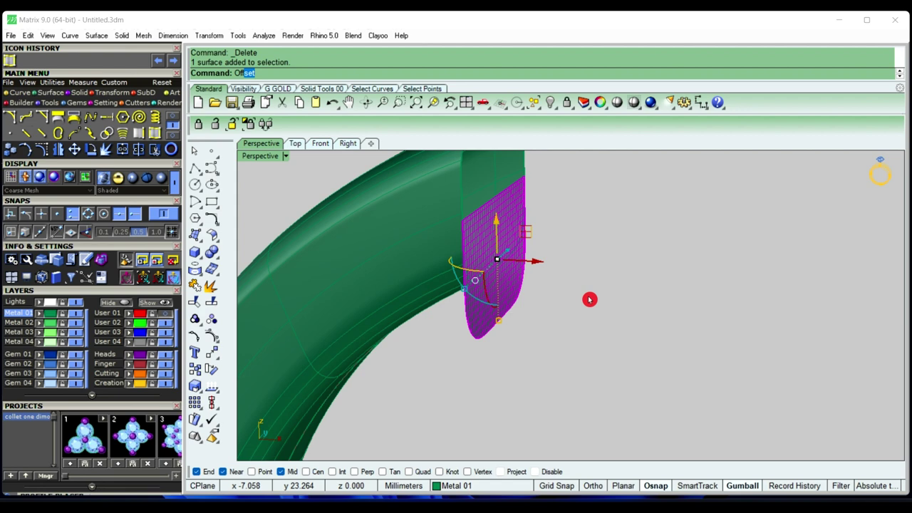
click(270, 114)
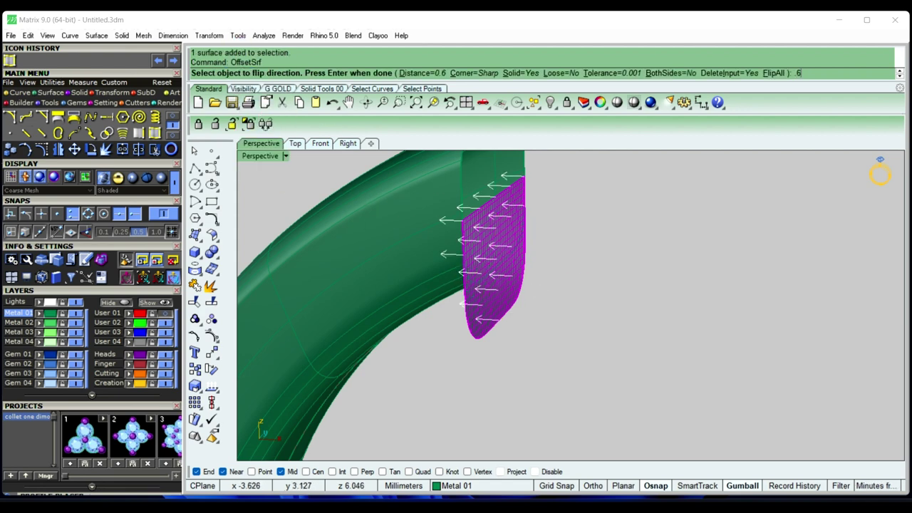
right_click(542, 287)
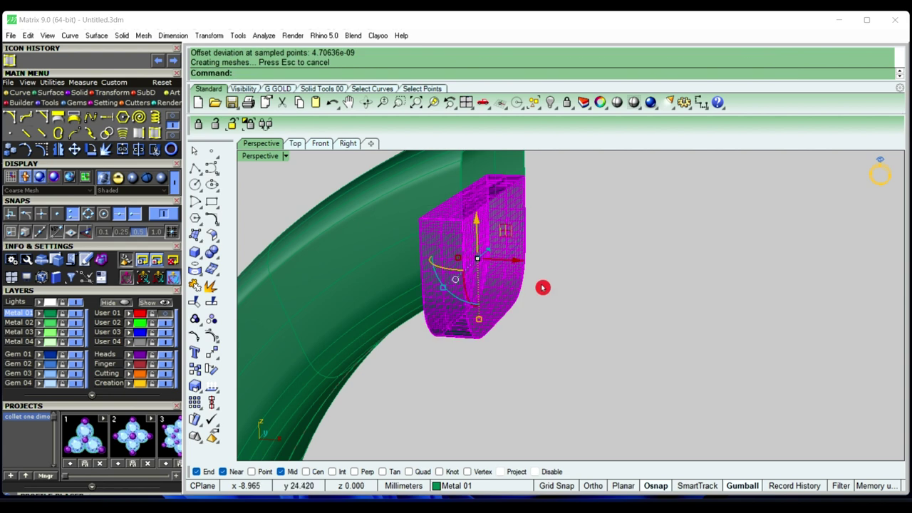
click(543, 287)
mouse_move(613, 292)
right_down()
mouse_move(627, 320)
mouse_move(565, 326)
mouse_move(518, 303)
right_up()
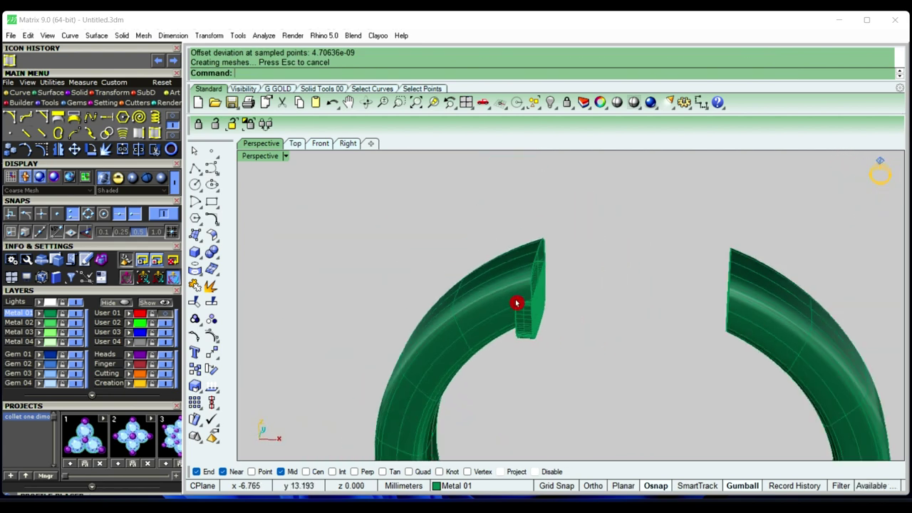
scroll(509, 271, down, 3)
Cap the open ends of the left ring half, then of the right ring half
scroll(470, 301, up, 2)
scroll(470, 301, up, 2)
click(471, 300)
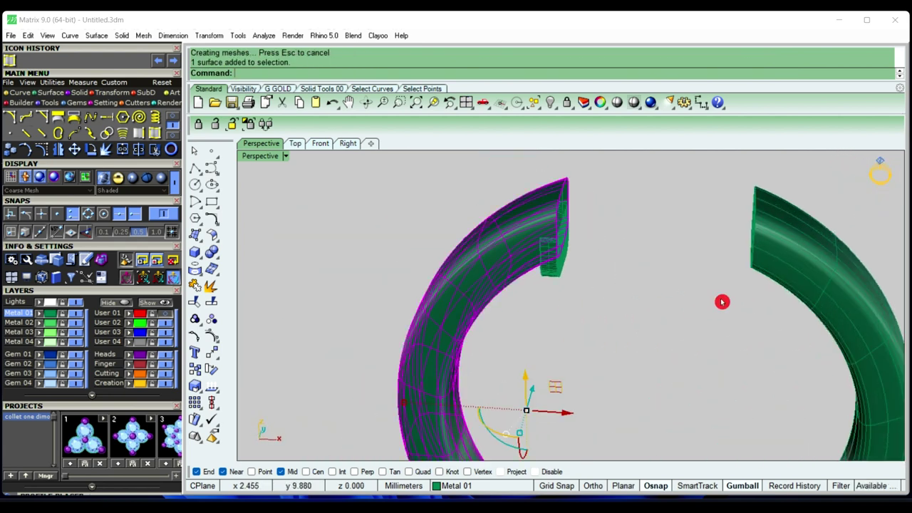
text(CAp)
key(Return)
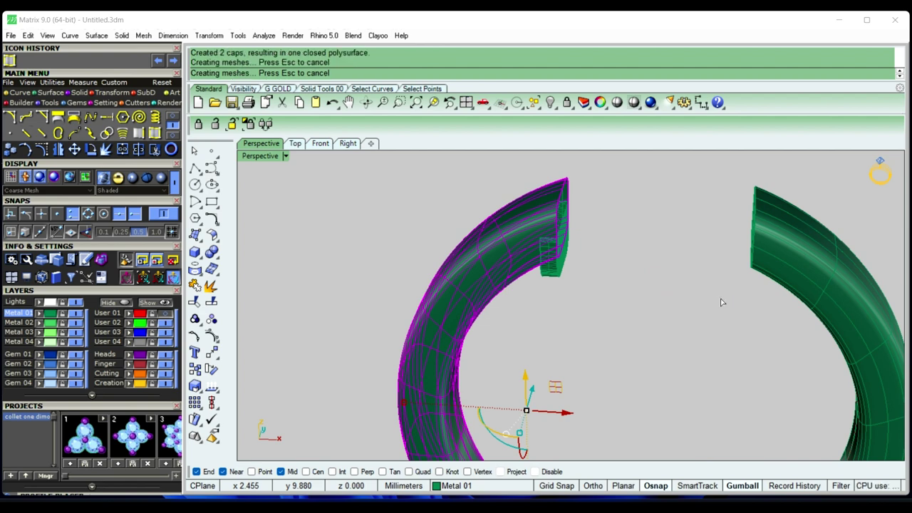
click(710, 302)
mouse_move(588, 242)
right_down()
mouse_move(513, 261)
mouse_move(542, 281)
mouse_move(566, 343)
mouse_move(774, 261)
right_up()
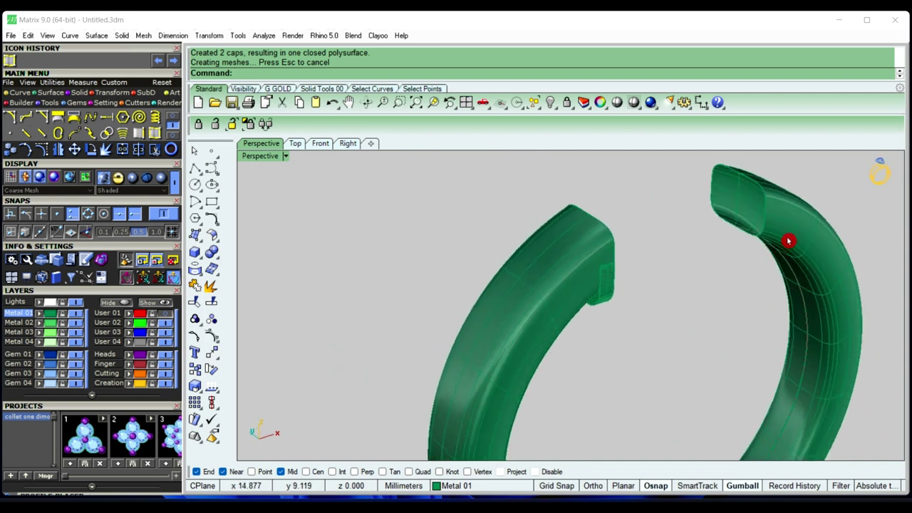
click(788, 241)
text(CA)
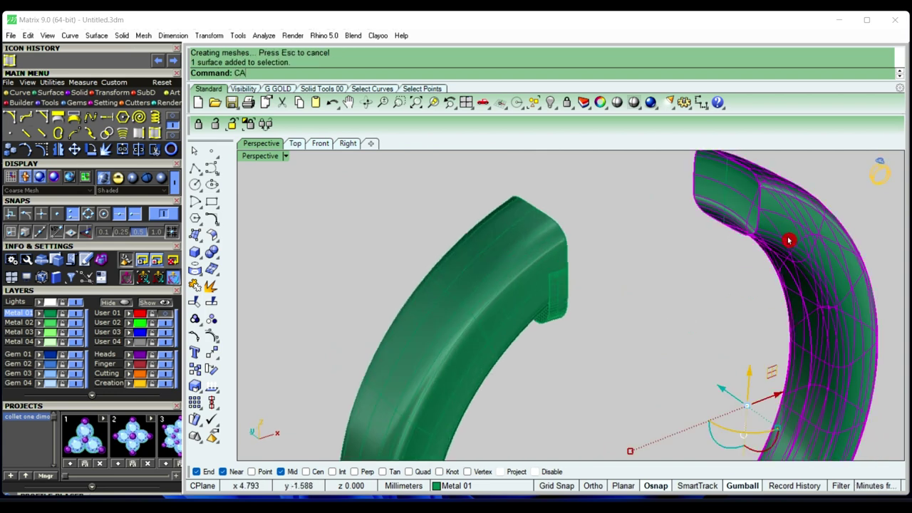
text(p)
key(Return)
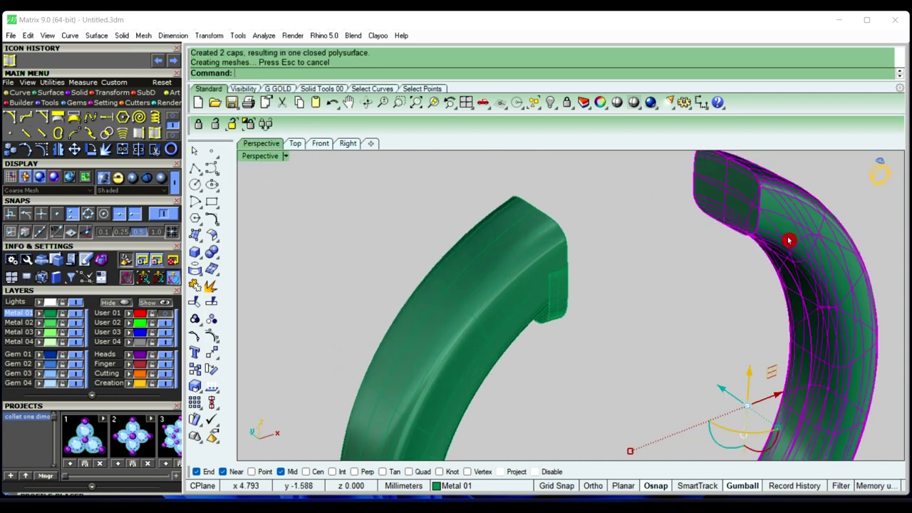
click(694, 265)
Switch the Perspective viewport to Plastic shaded display
mouse_move(694, 265)
right_down()
mouse_move(745, 302)
mouse_move(657, 295)
mouse_move(628, 267)
right_up()
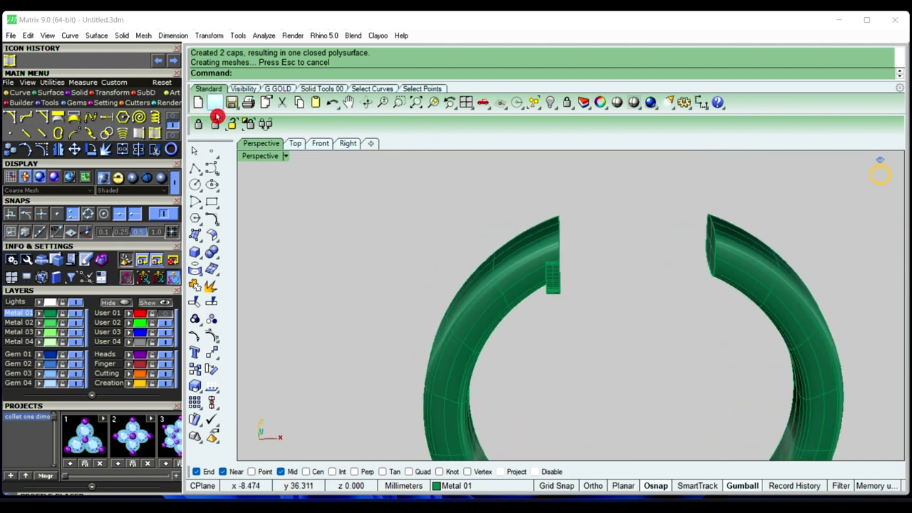
click(286, 158)
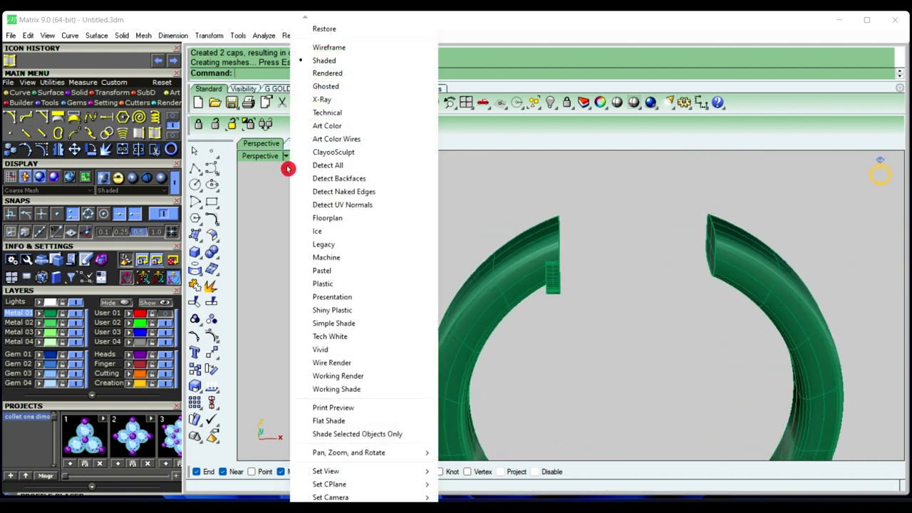
click(347, 287)
mouse_move(564, 285)
right_down()
mouse_move(547, 272)
mouse_move(400, 255)
mouse_move(619, 253)
mouse_move(629, 300)
mouse_move(760, 249)
mouse_move(477, 291)
mouse_move(495, 268)
right_up()
Select the solid tab at the left end and bring up the gold material tools
scroll(578, 261, up, 2)
scroll(489, 292, up, 3)
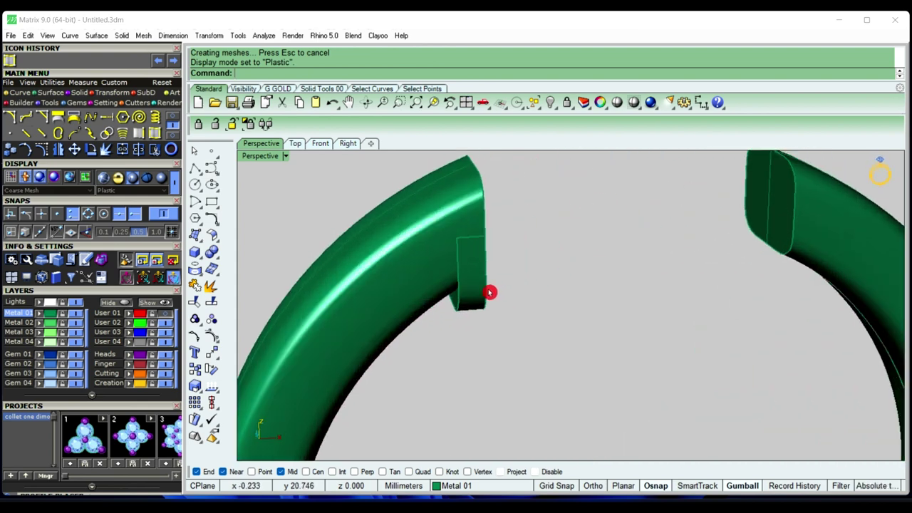
click(490, 292)
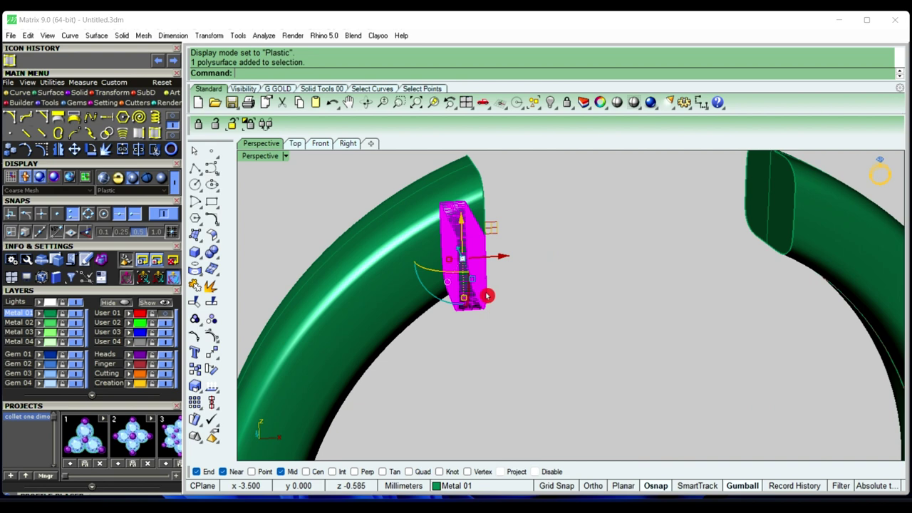
click(282, 93)
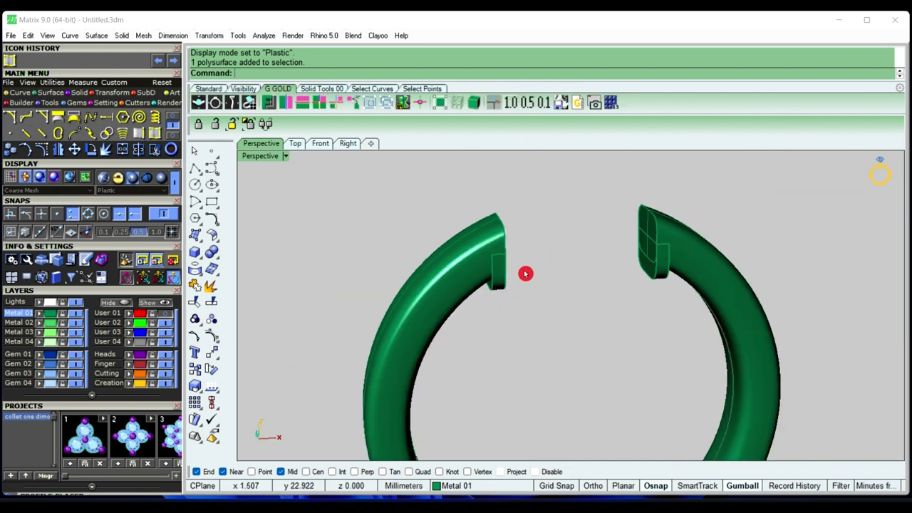
scroll(526, 274, down, 2)
Orbit and zoom to inspect the open ring from the front
mouse_move(591, 338)
right_down()
mouse_move(837, 308)
mouse_move(552, 295)
mouse_move(561, 295)
mouse_move(553, 288)
right_up()
scroll(573, 332, up, 2)
mouse_move(572, 332)
right_down()
mouse_move(418, 310)
mouse_move(603, 328)
right_up()
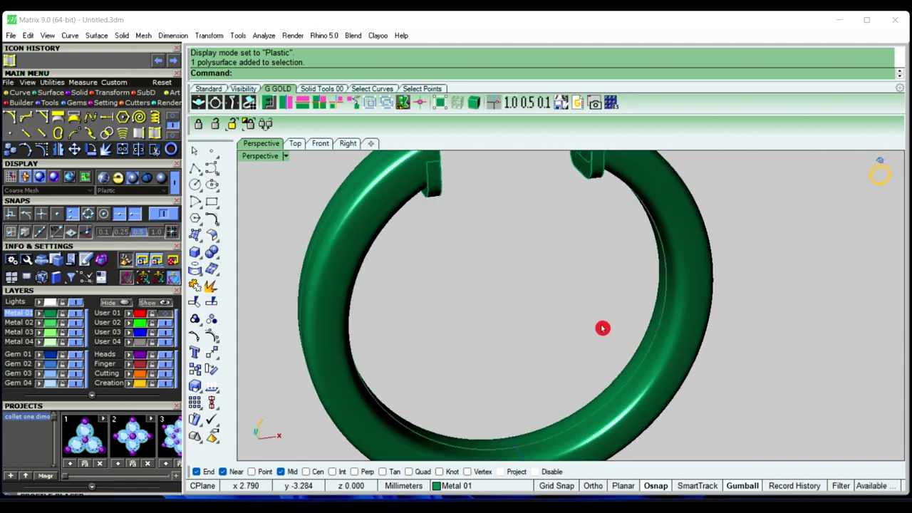
scroll(570, 339, down, 3)
mouse_move(519, 286)
right_down()
mouse_move(564, 321)
mouse_move(511, 309)
right_up()
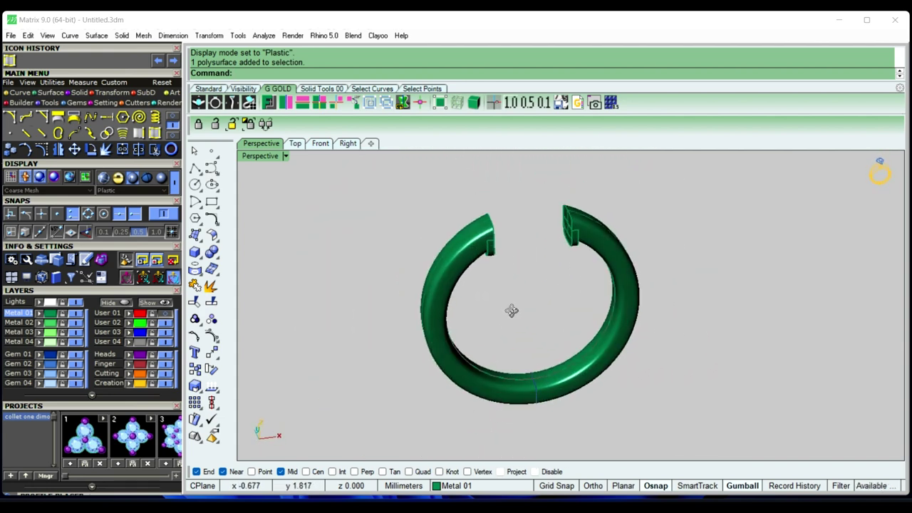
mouse_move(530, 383)
right_down()
mouse_move(548, 422)
mouse_move(520, 368)
mouse_move(522, 396)
right_up()
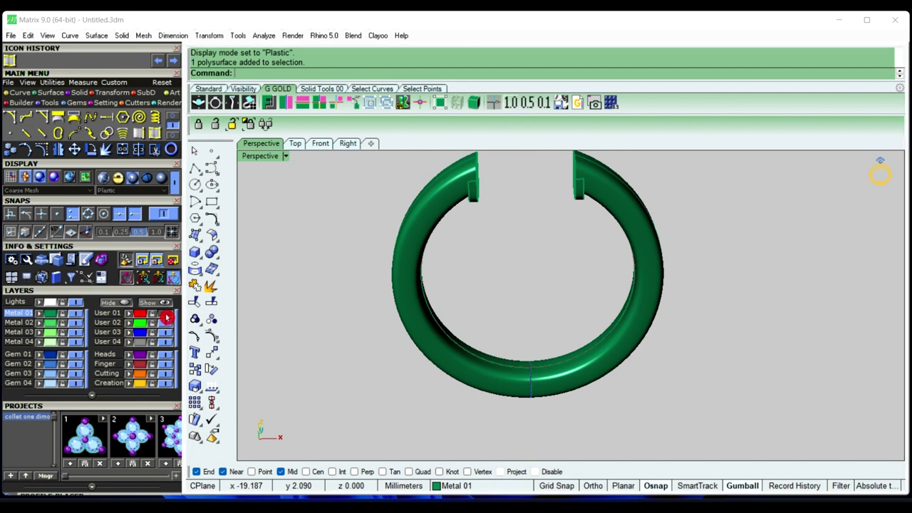
In the Front view, select the small red circle at the ring's bottom
scroll(542, 378, up, 2)
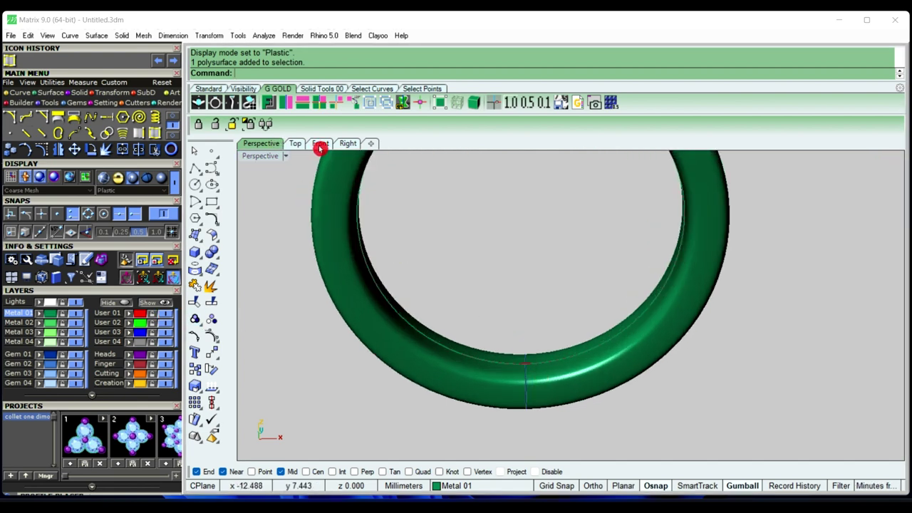
click(320, 144)
scroll(462, 271, down, 2)
scroll(462, 265, down, 3)
scroll(492, 407, up, 3)
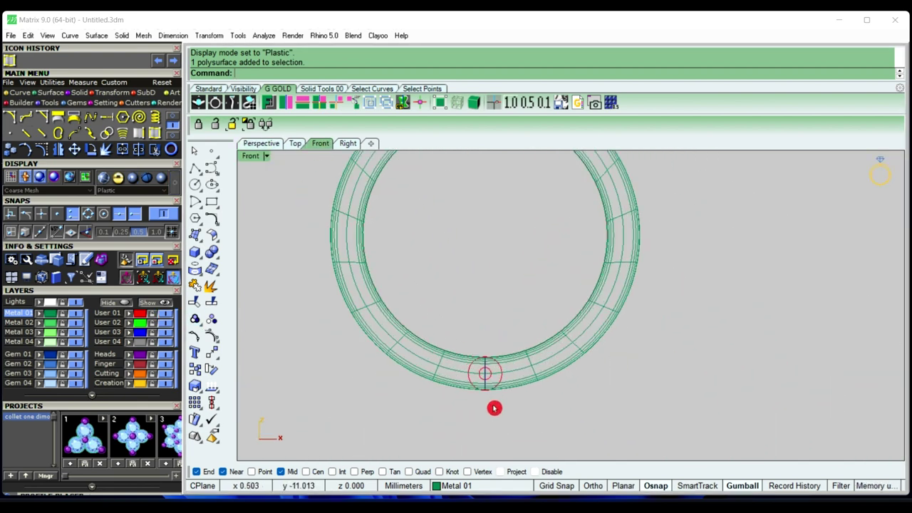
scroll(492, 397, up, 3)
scroll(493, 397, up, 1)
click(511, 305)
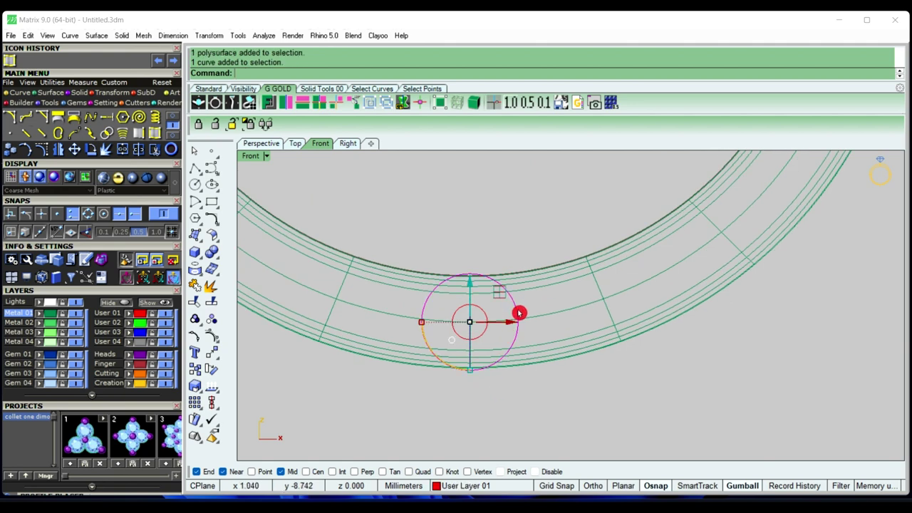
Back in Perspective, copy the selected circle to the clipboard with Ctrl+C
click(273, 147)
scroll(489, 318, down, 2)
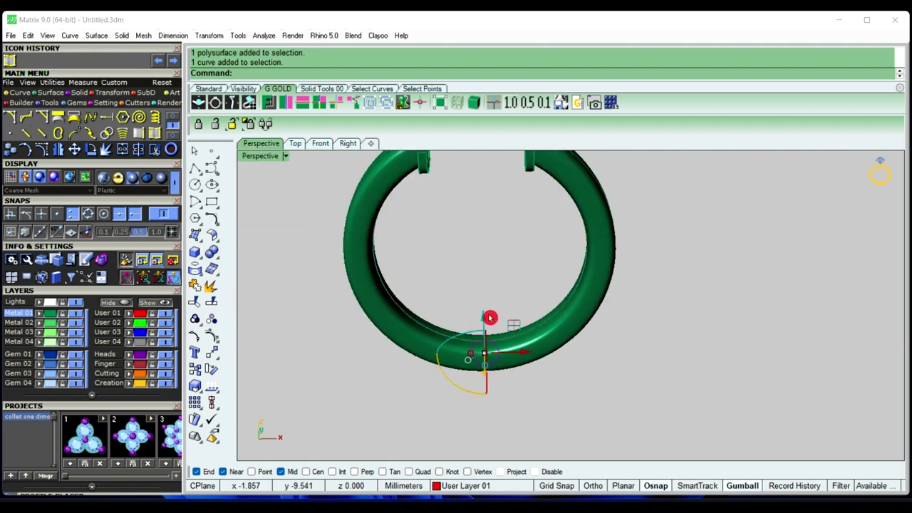
right_drag(496, 334, 493, 318)
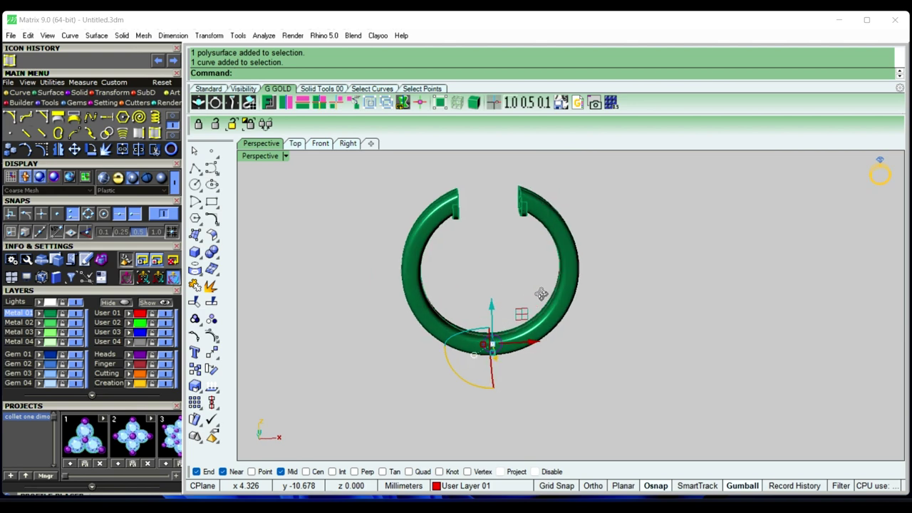
scroll(493, 318, up, 2)
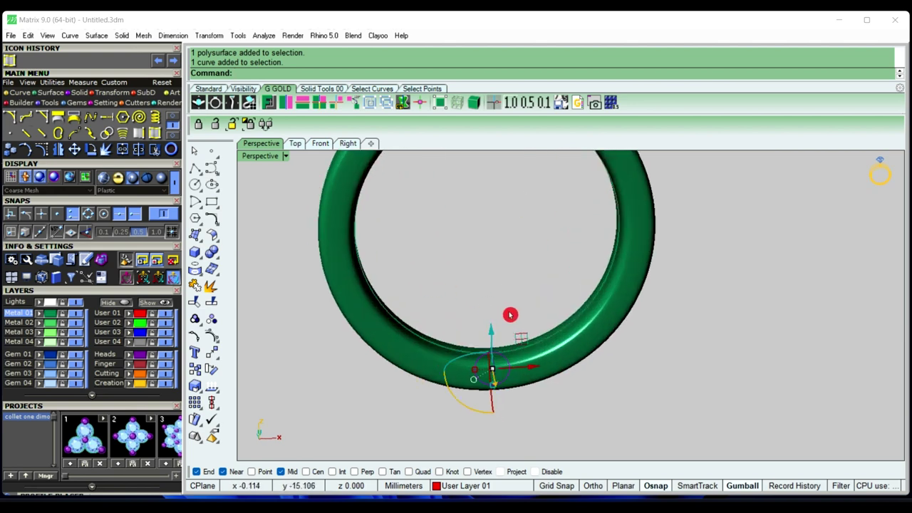
key(ctrl+c)
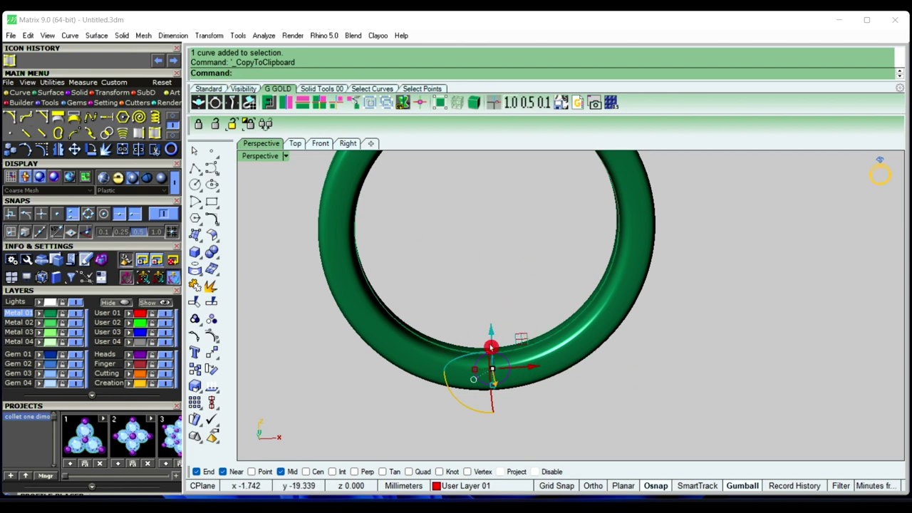
right_drag(614, 392, 469, 358)
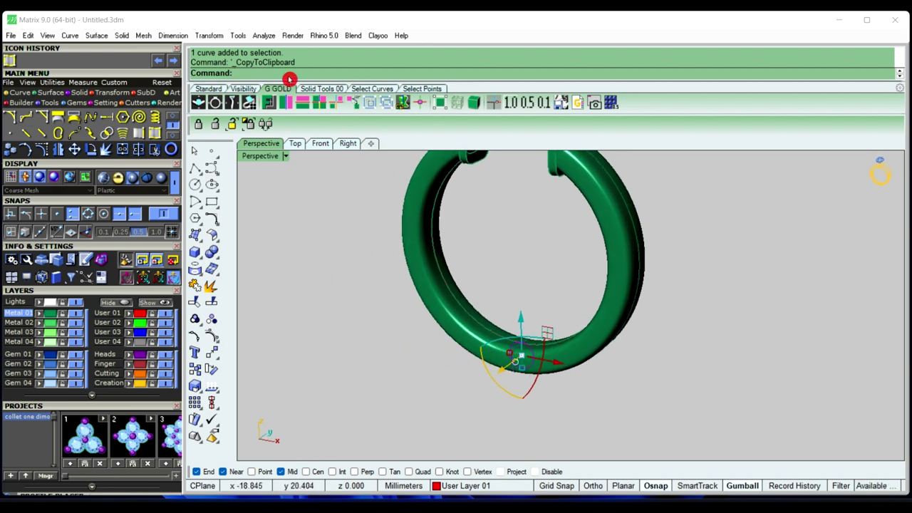
Extrude the red circle straight on both sides into a solid rod through the ring
click(202, 270)
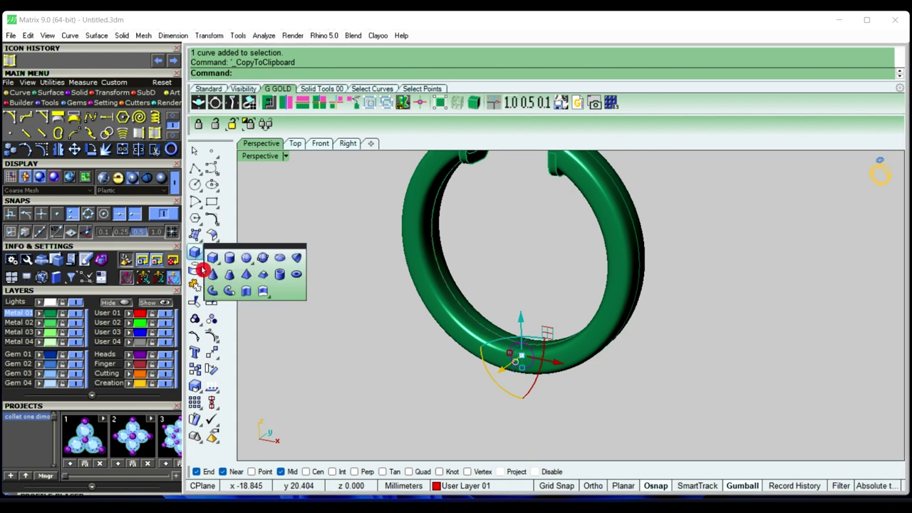
click(246, 297)
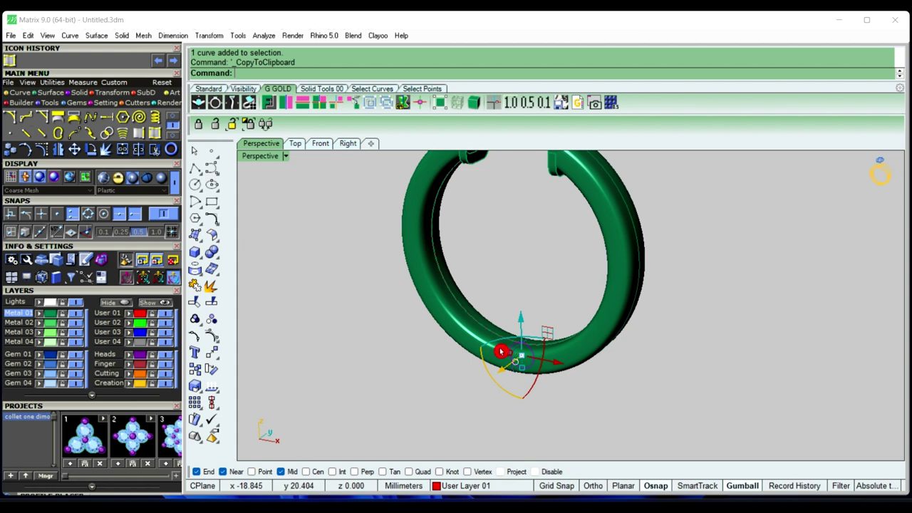
click(420, 387)
right_drag(421, 387, 548, 366)
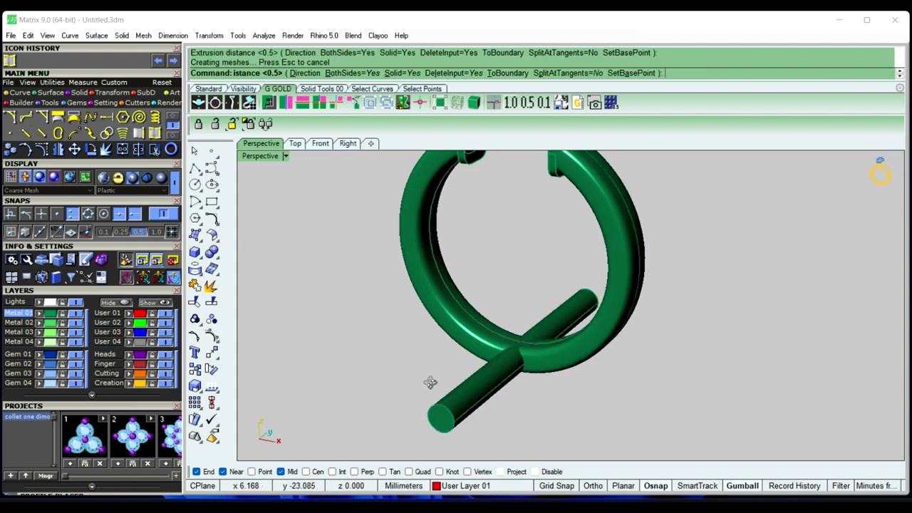
Boolean-subtract the rod from both ring halves to cut the round notch
click(522, 364)
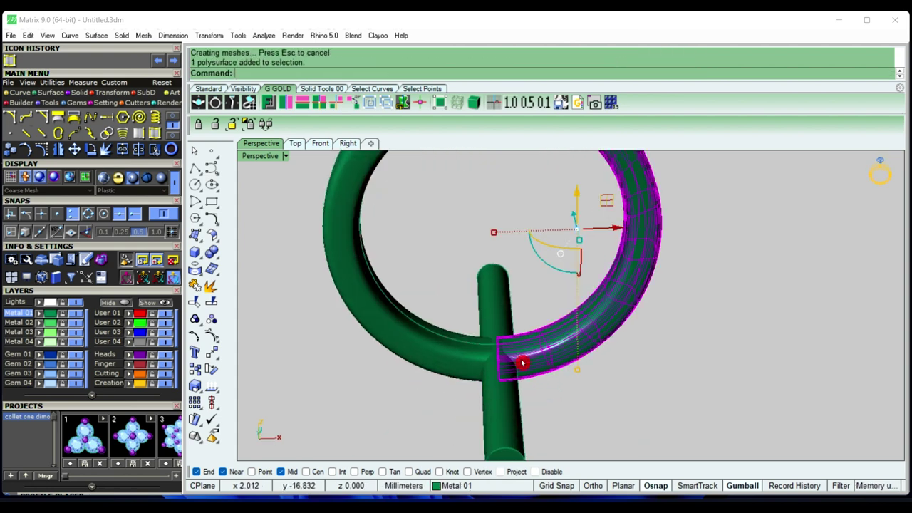
shift+click(420, 362)
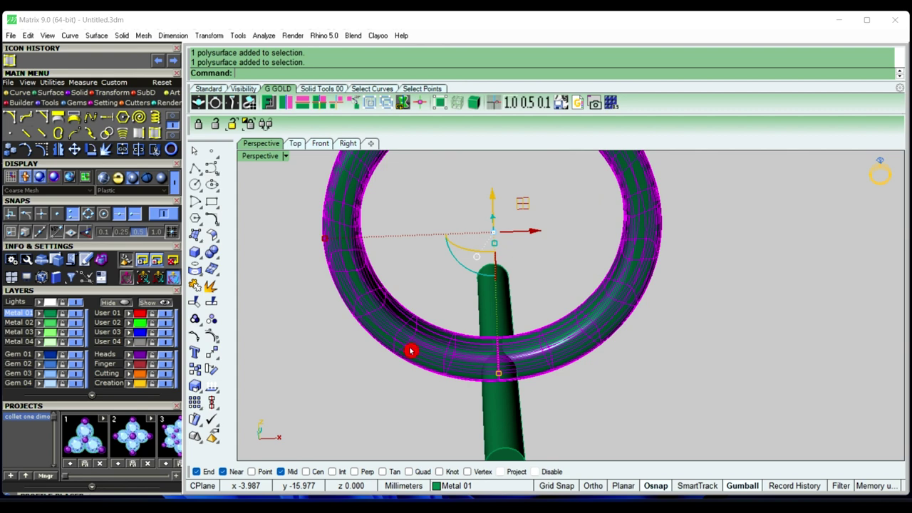
click(218, 259)
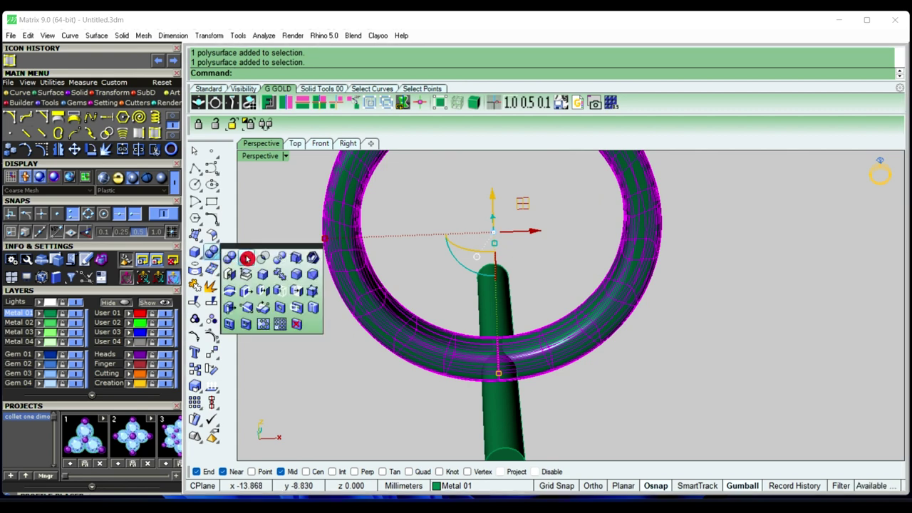
click(246, 258)
click(513, 428)
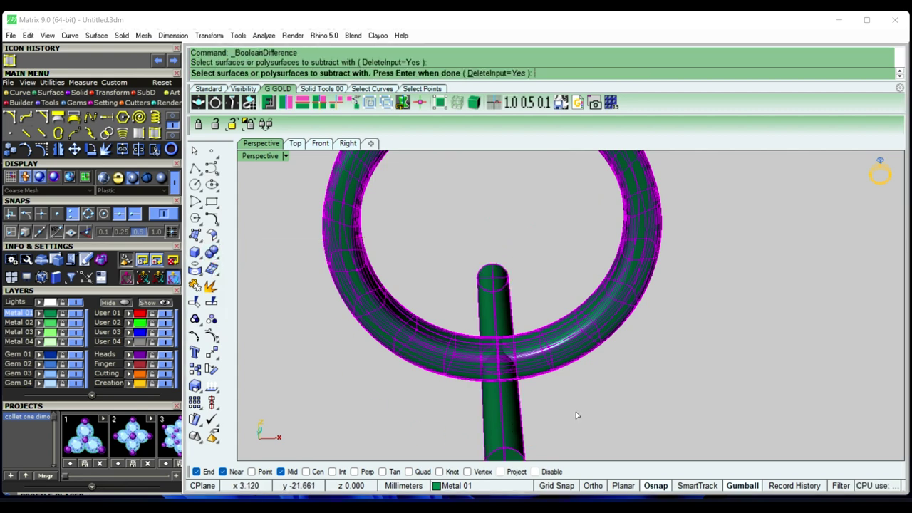
key(Return)
mouse_move(566, 373)
right_down()
mouse_move(562, 314)
mouse_move(540, 342)
mouse_move(564, 362)
mouse_move(528, 367)
mouse_move(610, 378)
mouse_move(529, 400)
mouse_move(549, 409)
right_up()
scroll(527, 367, up, 2)
scroll(526, 369, up, 2)
scroll(525, 370, up, 2)
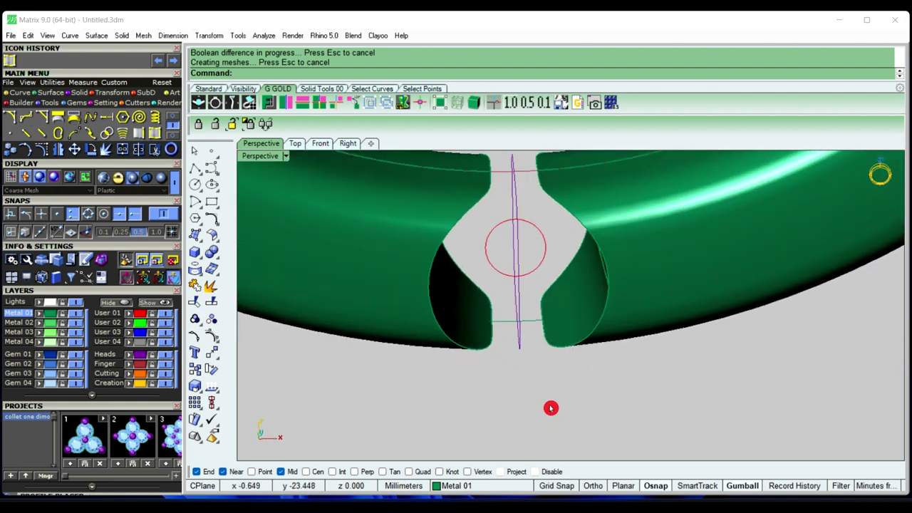
Paste the copied circle back at the notch and delete the two stray curves crossing it
key(ctrl+v)
click(551, 408)
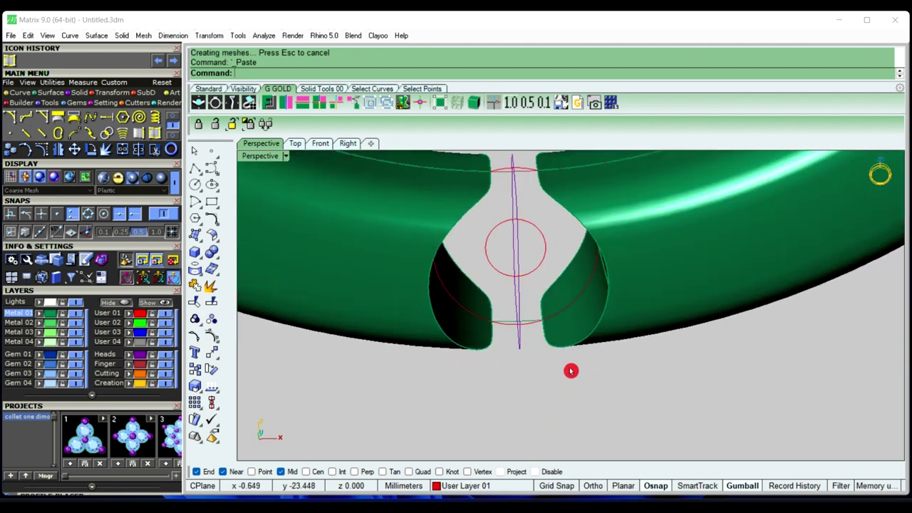
mouse_move(571, 370)
right_down()
mouse_move(659, 289)
mouse_move(555, 320)
mouse_move(542, 311)
right_up()
click(521, 309)
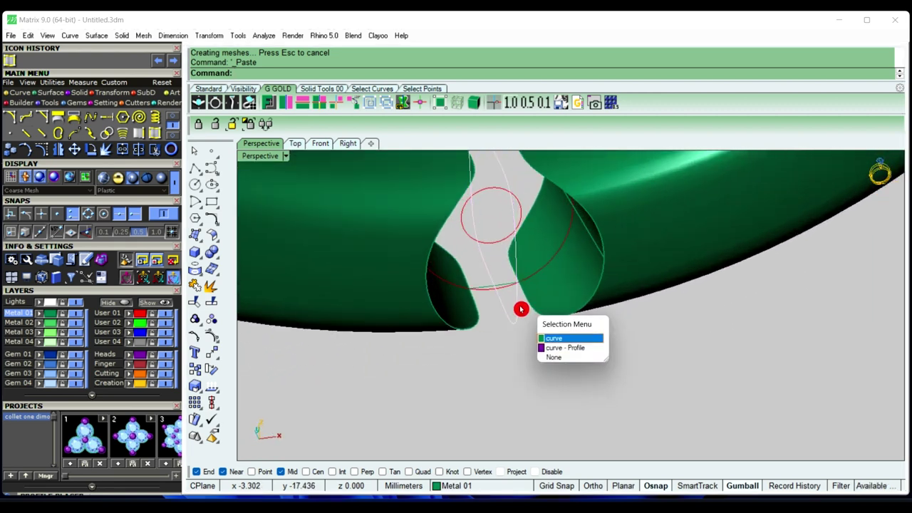
key(Delete)
click(521, 309)
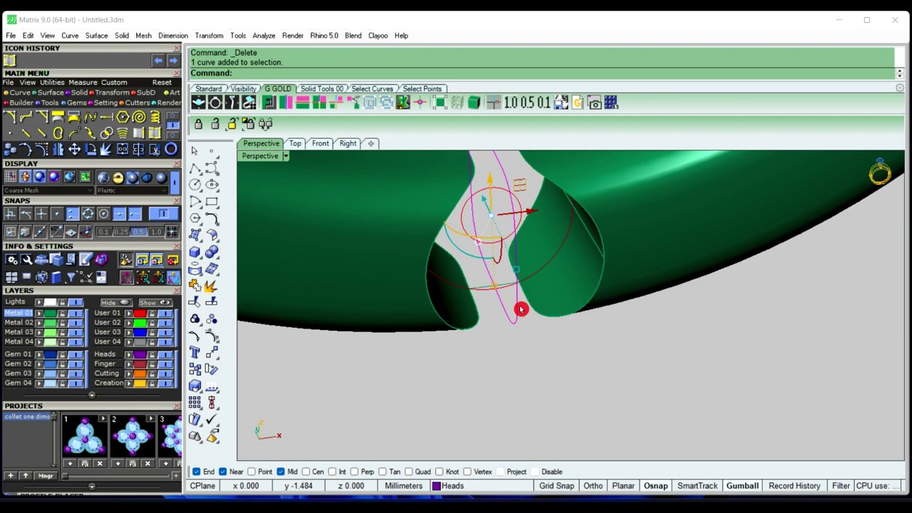
key(Delete)
mouse_move(520, 312)
right_down()
mouse_move(486, 338)
mouse_move(584, 311)
mouse_move(571, 265)
mouse_move(552, 340)
mouse_move(580, 335)
mouse_move(489, 340)
mouse_move(596, 347)
mouse_move(496, 361)
mouse_move(540, 306)
mouse_move(518, 290)
mouse_move(479, 326)
mouse_move(495, 310)
right_up()
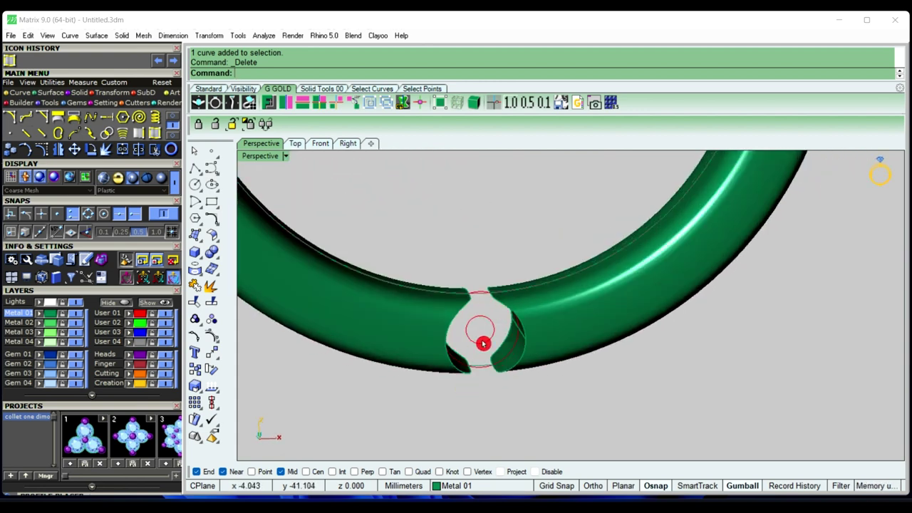
mouse_move(479, 348)
right_down()
mouse_move(482, 366)
mouse_move(285, 190)
right_up()
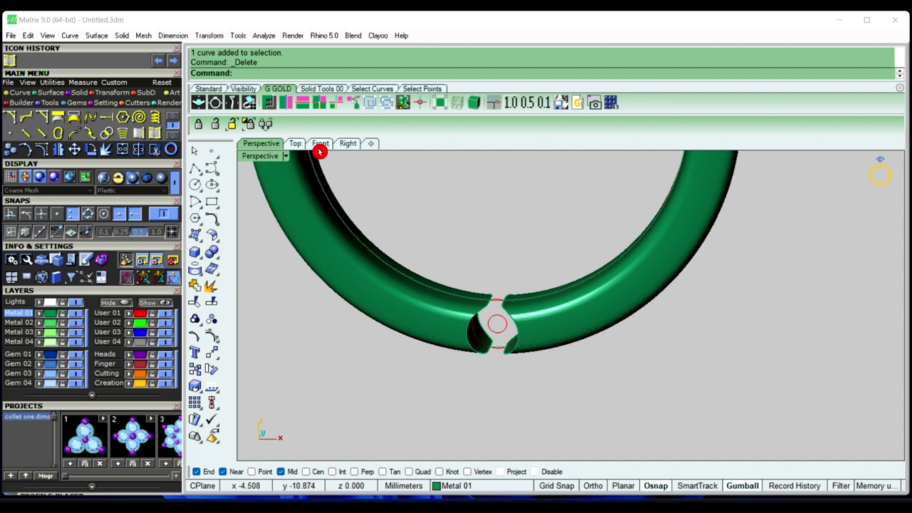
Check the notch in the Right view
click(347, 144)
scroll(466, 320, down, 2)
scroll(497, 318, up, 3)
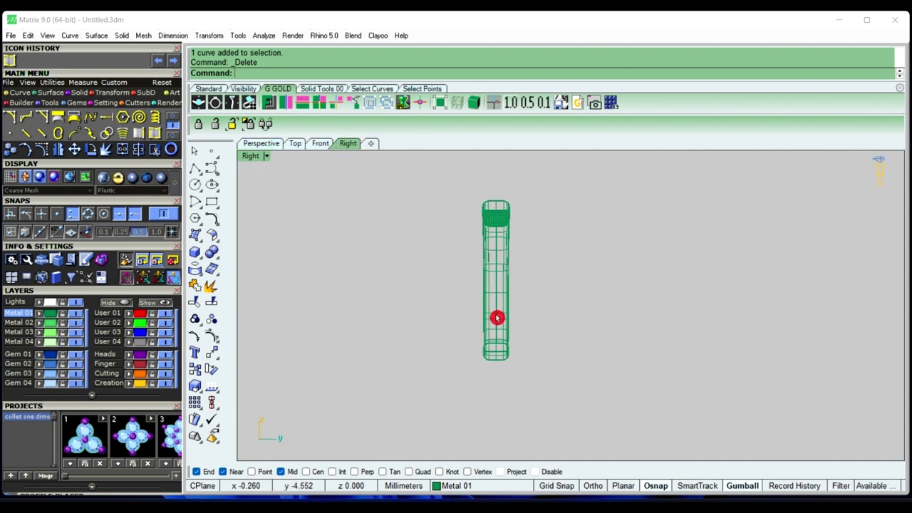
scroll(497, 318, up, 2)
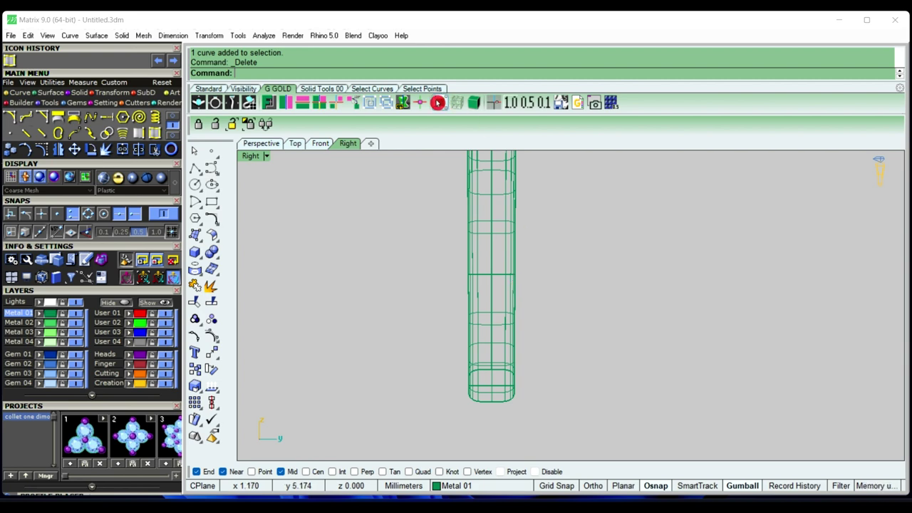
Back in Perspective, select both red circles at the notch
click(267, 144)
scroll(527, 323, up, 3)
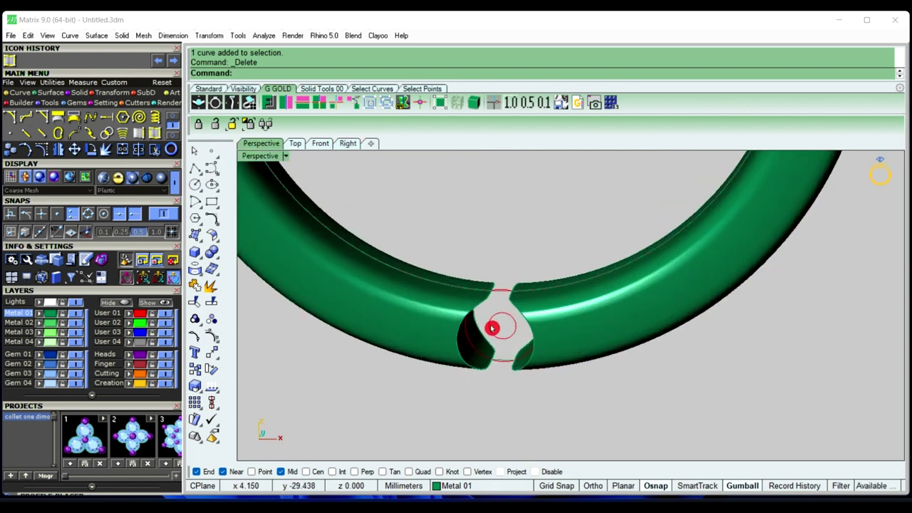
scroll(506, 328, up, 3)
click(522, 334)
mouse_move(522, 335)
right_down()
mouse_move(513, 388)
mouse_move(499, 306)
right_up()
click(520, 392)
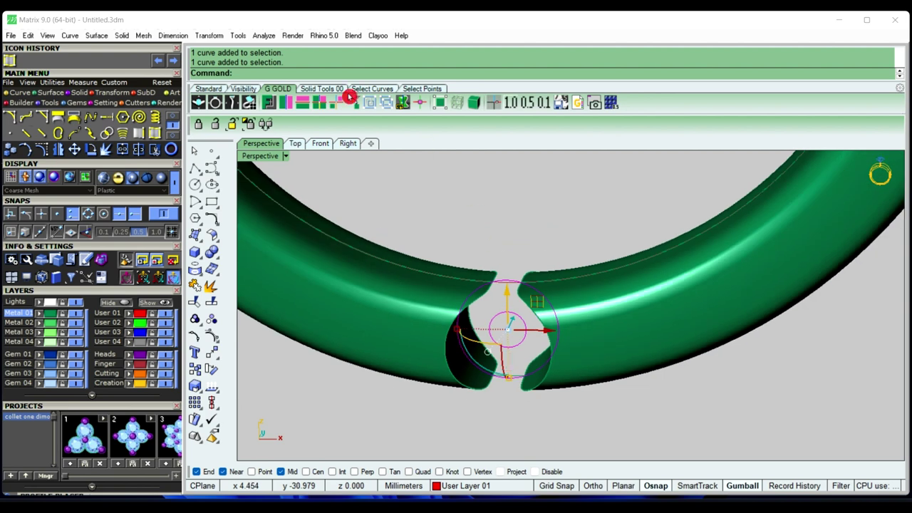
Extrude the selected circles straight both ways into a solid hinge disc with a centre hole
click(123, 35)
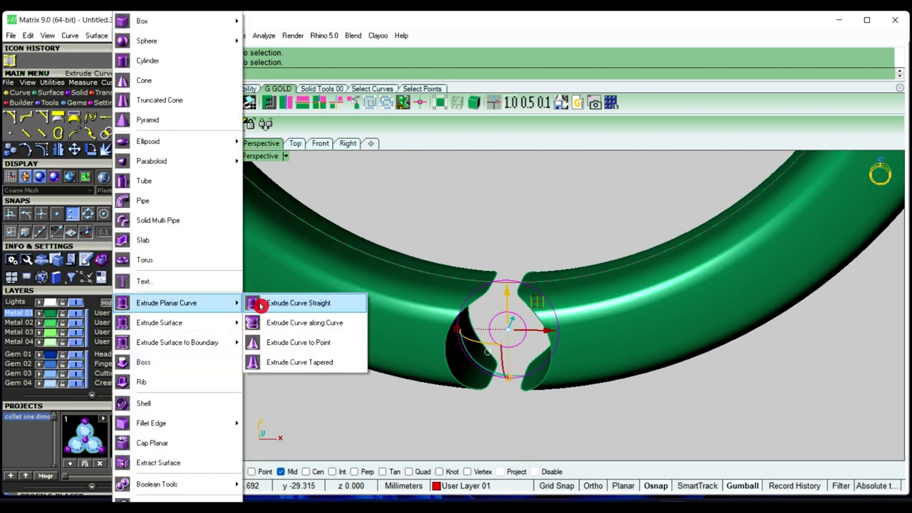
click(262, 304)
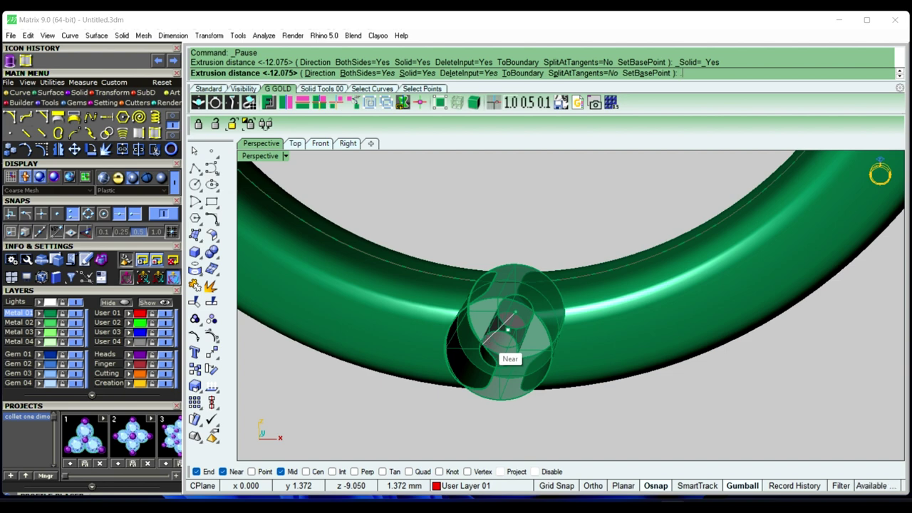
click(542, 73)
text(.5)
key(Return)
key(Return)
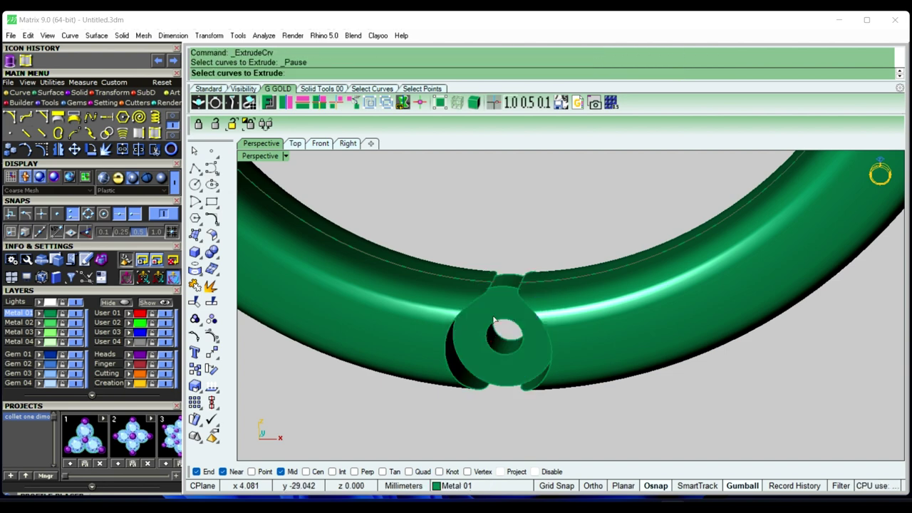
click(202, 148)
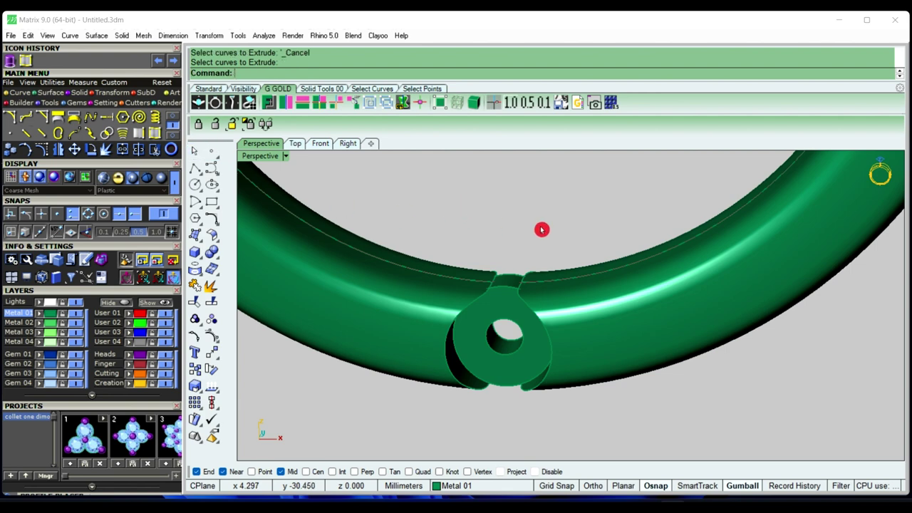
Select the hinge knuckle and switch to the Right view
mouse_move(541, 228)
right_down()
mouse_move(464, 254)
mouse_move(433, 284)
mouse_move(672, 239)
mouse_move(528, 291)
mouse_move(507, 288)
right_up()
click(506, 288)
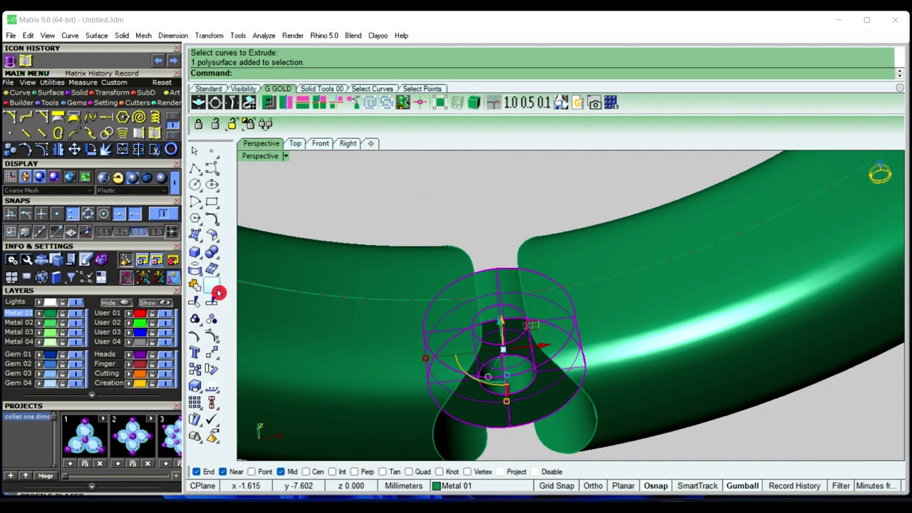
click(354, 147)
scroll(477, 389, up, 3)
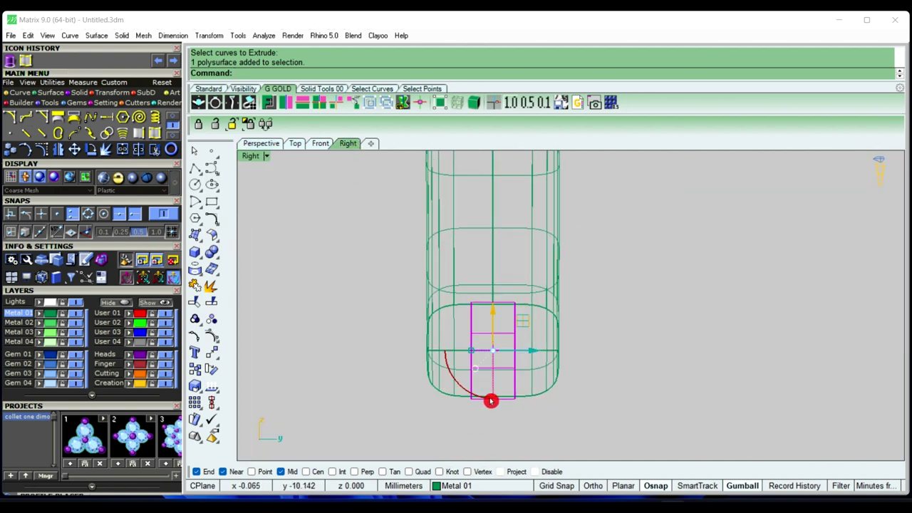
scroll(489, 401, up, 2)
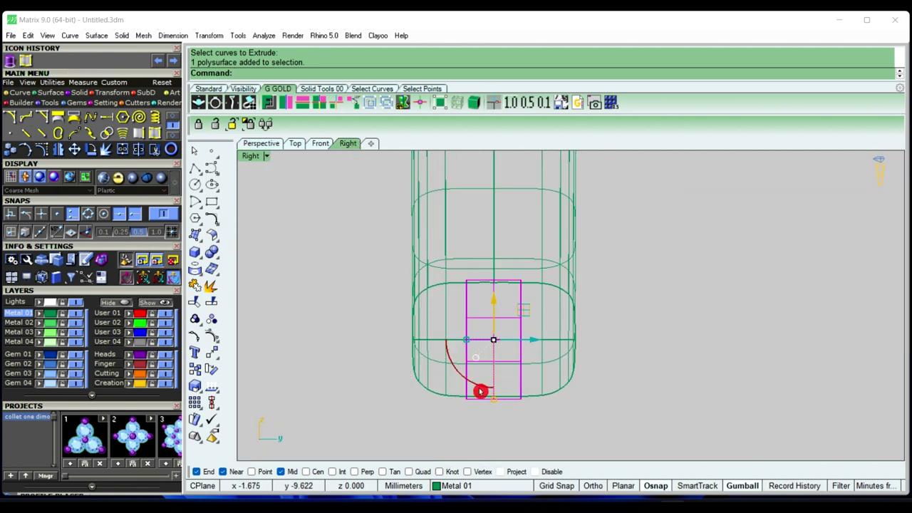
Copy the knuckle from its bottom corner to sit directly beside the original
click(195, 385)
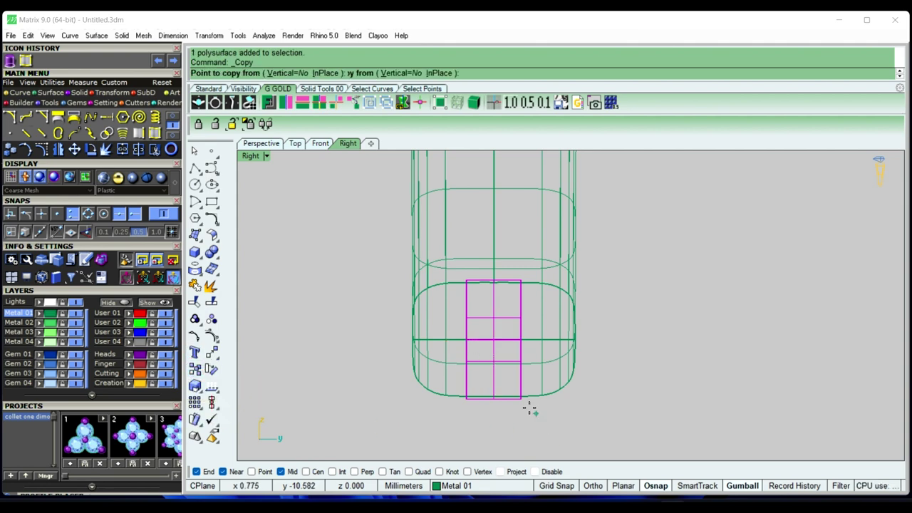
click(521, 400)
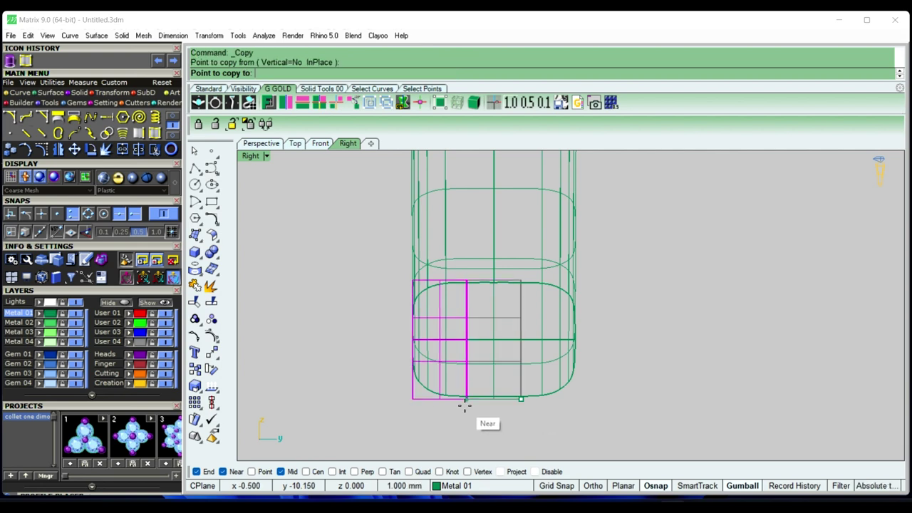
click(465, 405)
right_click(427, 407)
click(429, 367)
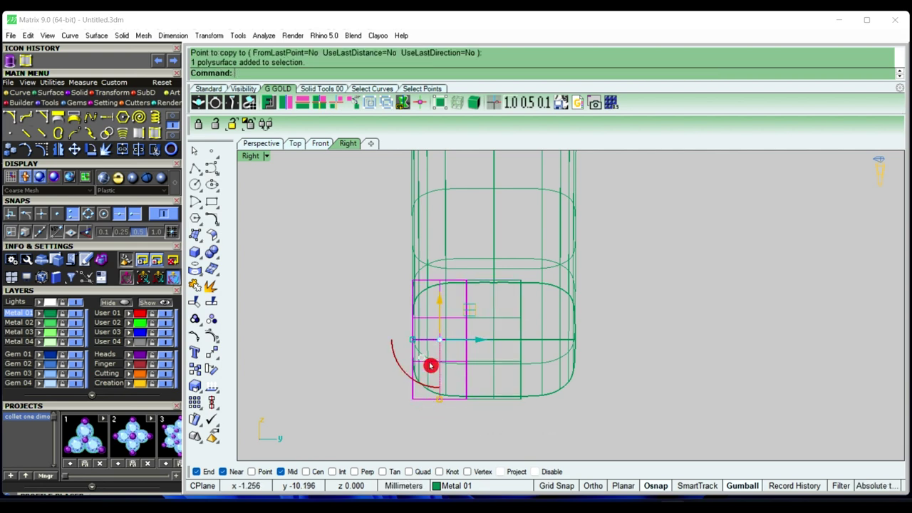
click(294, 110)
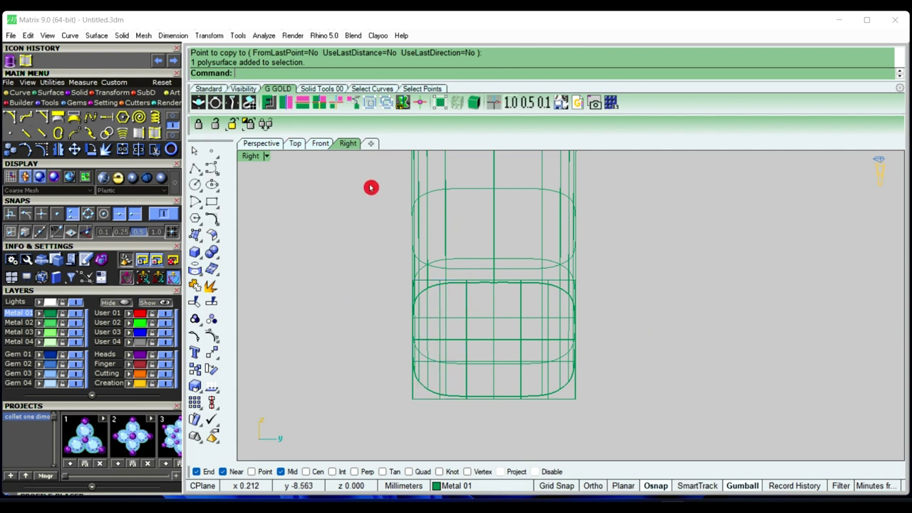
click(292, 143)
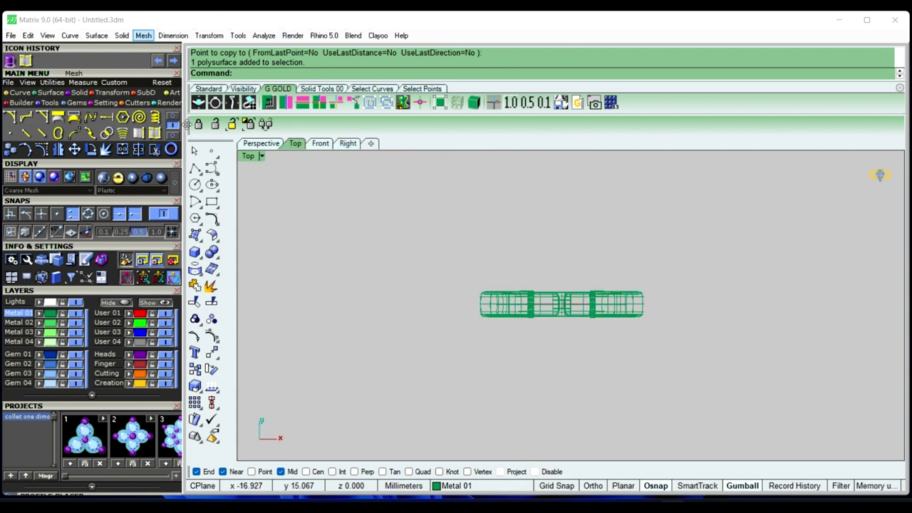
In Perspective, pick the right ring half and its hinge knuckles, then clear the selection
click(278, 143)
mouse_move(407, 245)
right_down()
mouse_move(488, 300)
mouse_move(560, 310)
mouse_move(571, 283)
mouse_move(540, 285)
mouse_move(533, 320)
mouse_move(577, 282)
right_up()
scroll(577, 281, up, 2)
click(519, 281)
scroll(472, 295, up, 2)
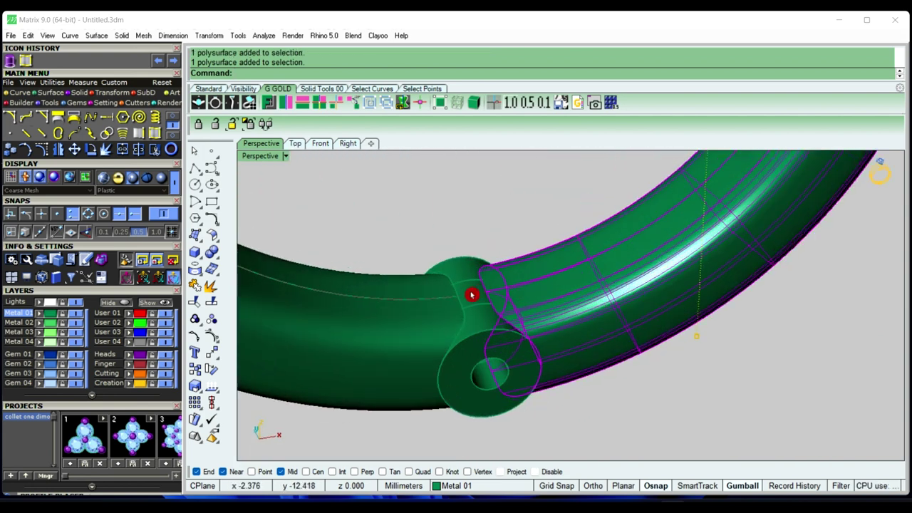
click(472, 294)
click(476, 301)
scroll(534, 297, up, 2)
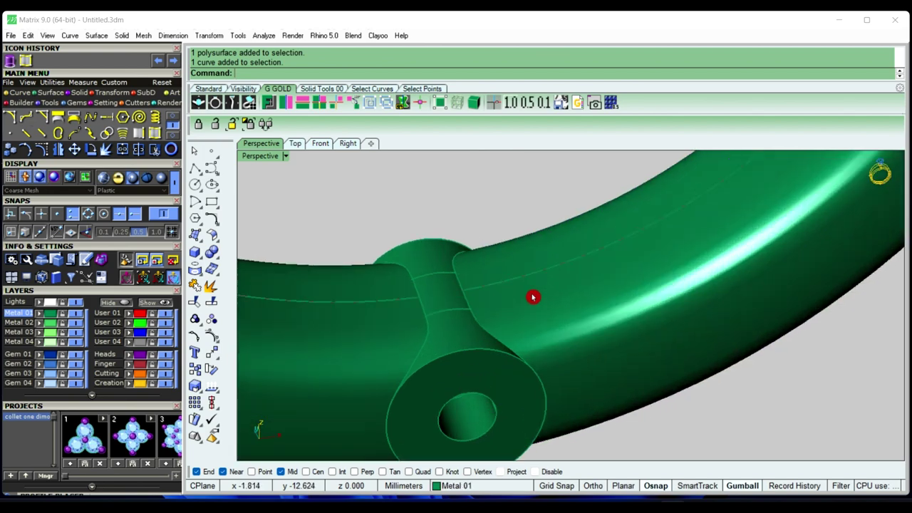
click(466, 301)
scroll(466, 302, up, 2)
click(449, 295)
scroll(449, 295, down, 2)
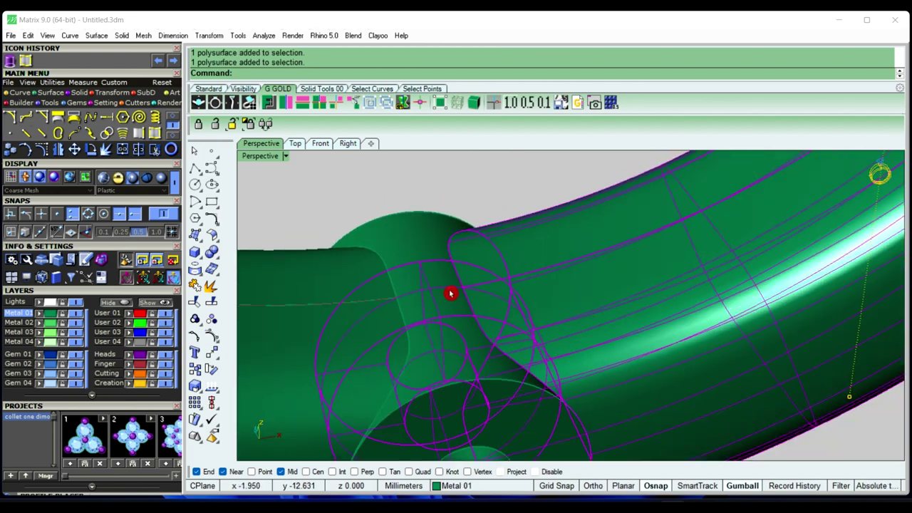
scroll(449, 291, down, 3)
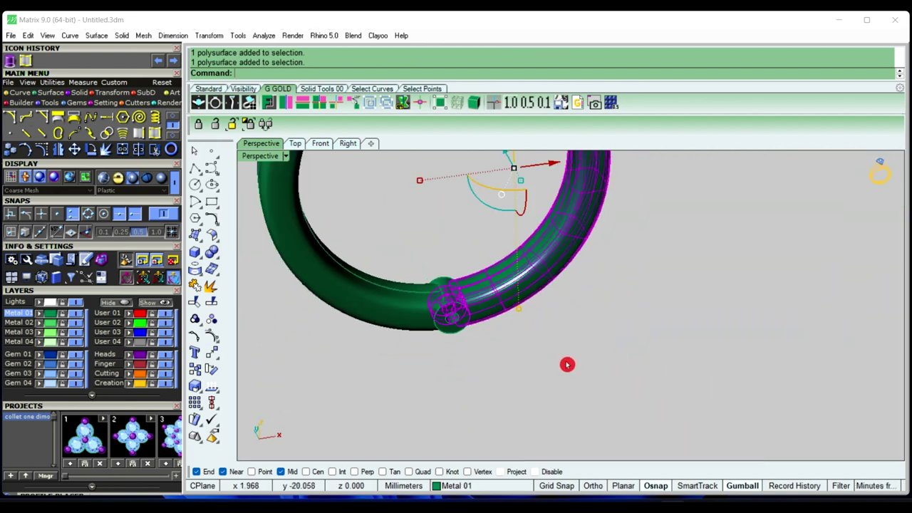
click(568, 365)
Select the sphere inside the knuckle and the right half's end face
scroll(464, 305, up, 2)
scroll(445, 287, up, 2)
click(457, 280)
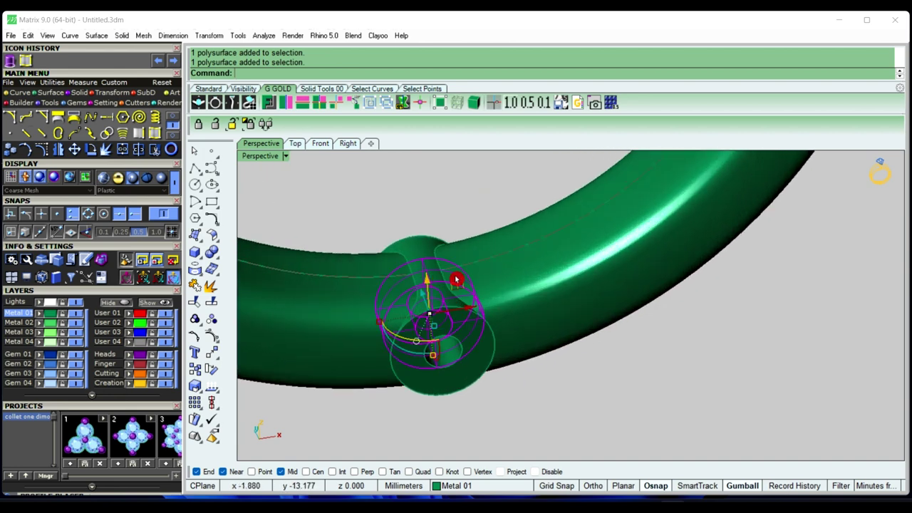
scroll(548, 285, down, 2)
scroll(560, 312, down, 3)
scroll(586, 378, down, 3)
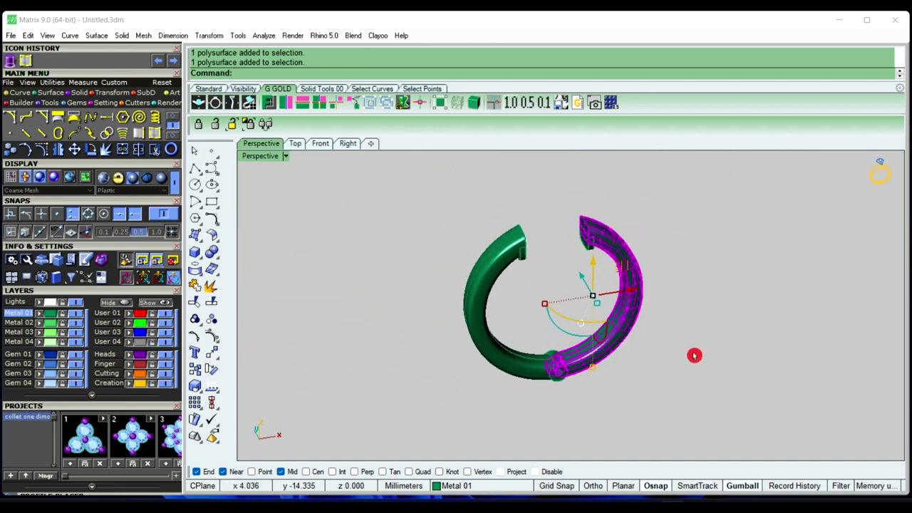
scroll(579, 249, up, 2)
shift+click(590, 225)
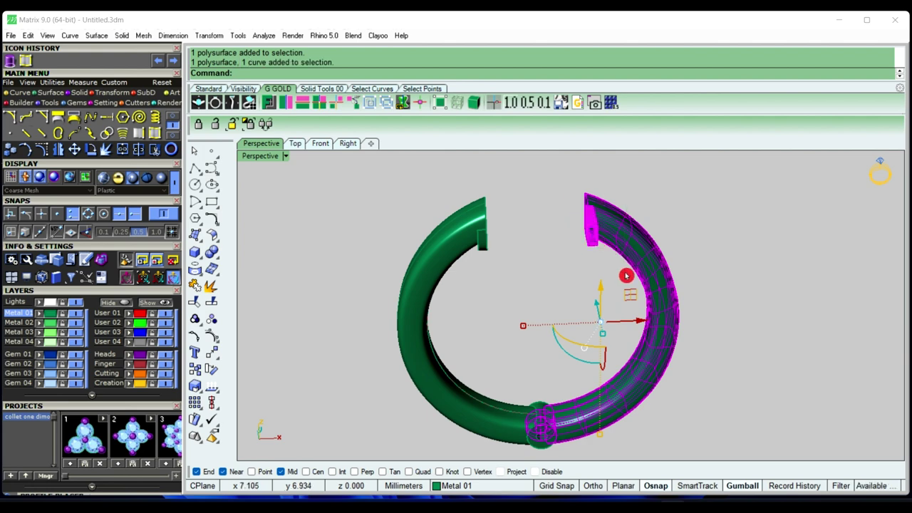
Group the selected right-half pieces into one object
click(198, 319)
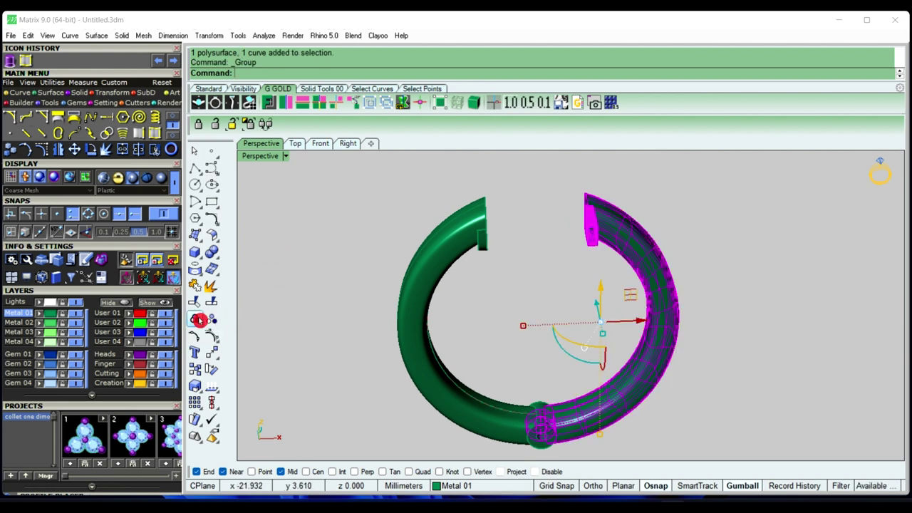
click(530, 289)
scroll(508, 266, down, 2)
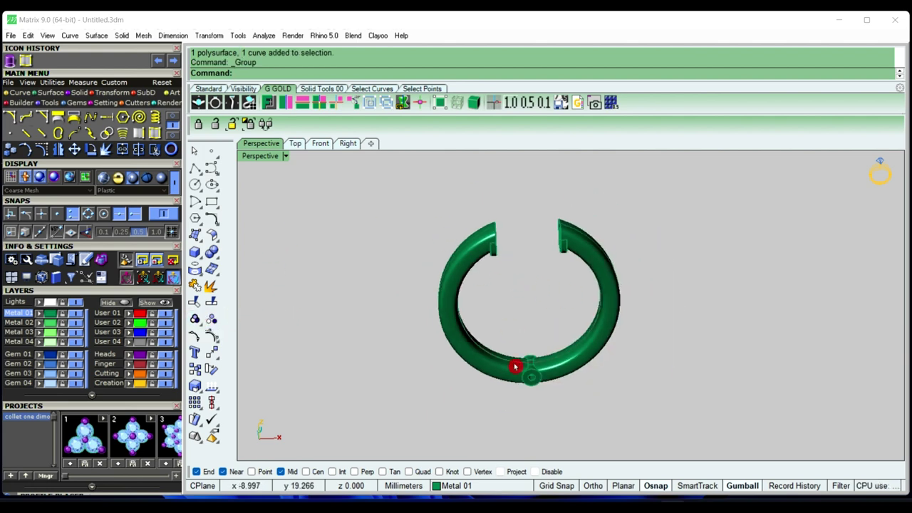
scroll(516, 367, up, 2)
scroll(525, 369, up, 2)
Group the left ring half with its two knuckle pieces and end cap
click(547, 357)
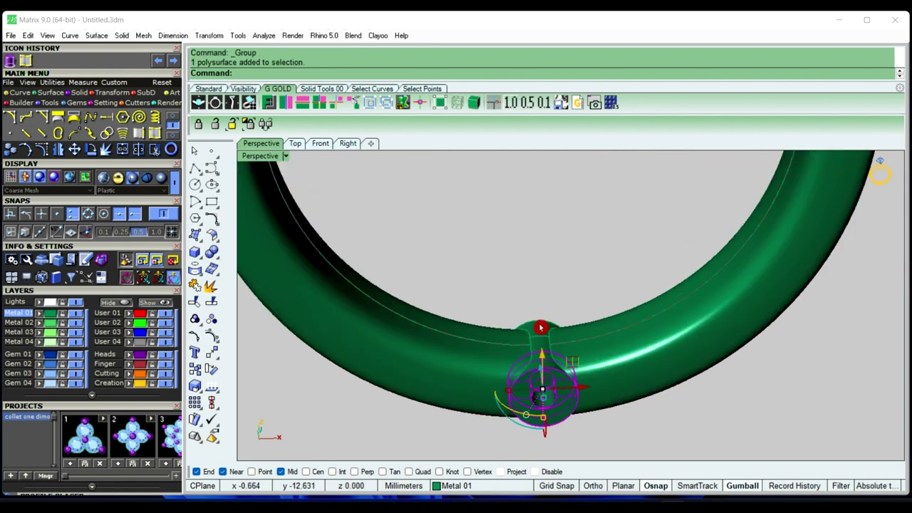
shift+click(541, 328)
shift+click(428, 362)
scroll(592, 425, down, 2)
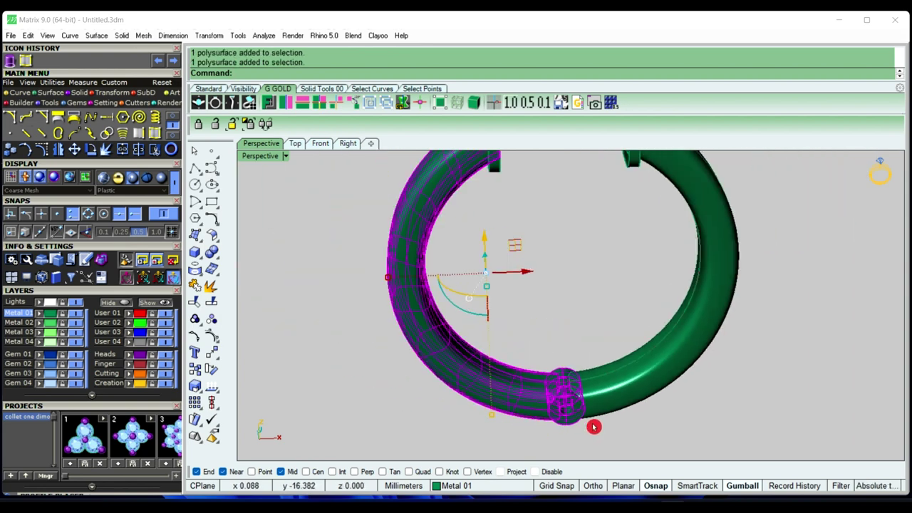
scroll(544, 271, down, 2)
scroll(549, 278, up, 3)
shift+click(555, 323)
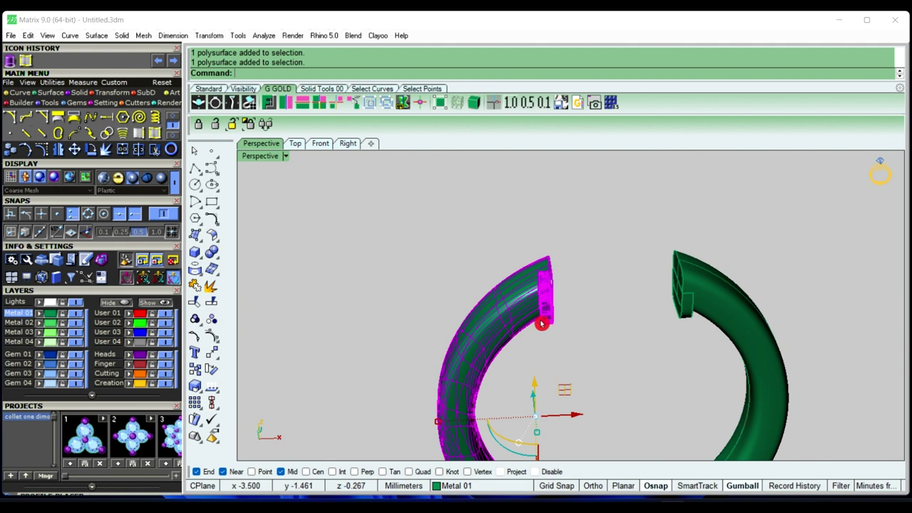
click(196, 321)
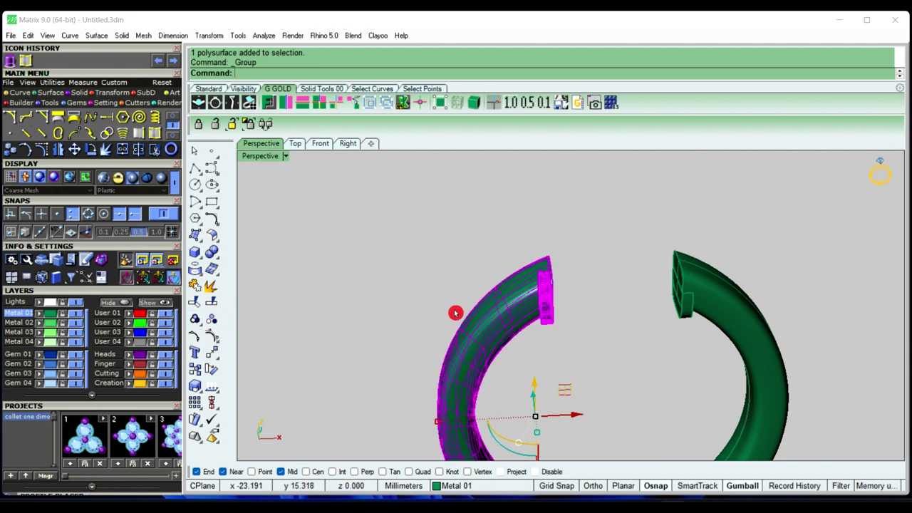
Drag the grouped right half away to test the hinge, then undo the move
scroll(456, 312, down, 2)
scroll(570, 320, down, 1)
click(710, 328)
scroll(549, 358, up, 2)
click(561, 354)
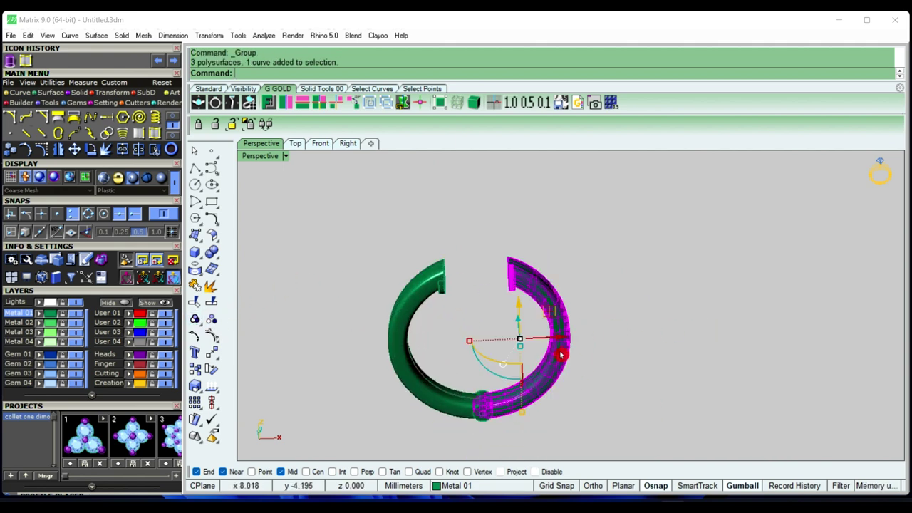
drag(557, 340, 666, 342)
key(Escape)
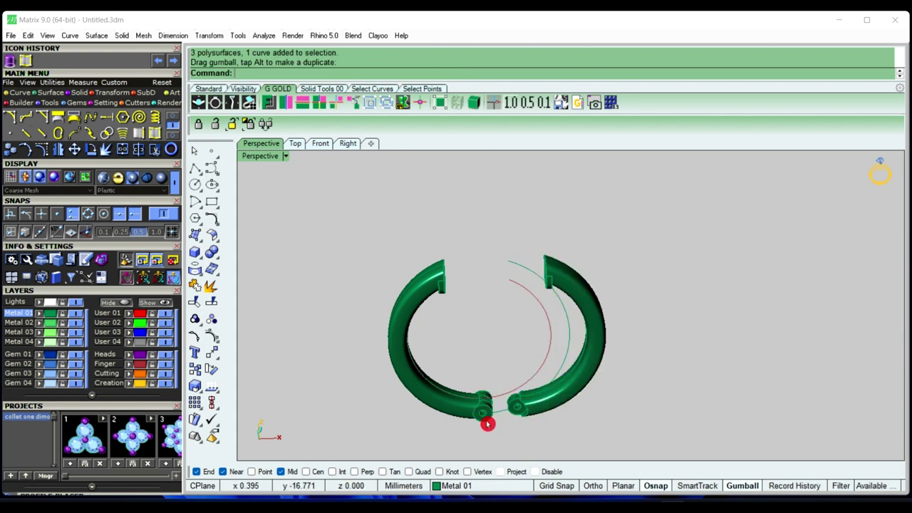
scroll(514, 418, up, 3)
mouse_move(515, 417)
right_down()
mouse_move(420, 392)
mouse_move(658, 397)
mouse_move(774, 332)
mouse_move(483, 397)
mouse_move(493, 367)
mouse_move(473, 383)
mouse_move(632, 387)
right_up()
scroll(506, 366, up, 2)
scroll(615, 373, down, 3)
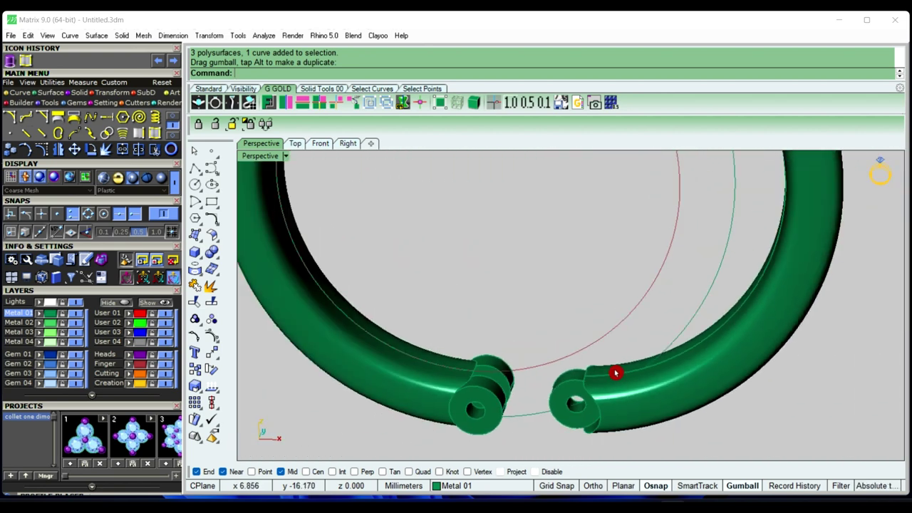
scroll(615, 373, down, 2)
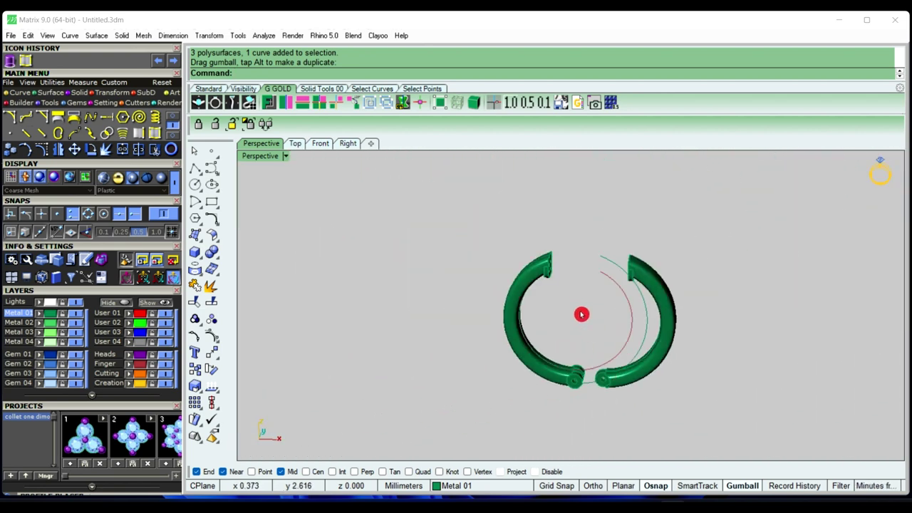
key(ctrl+z)
click(656, 258)
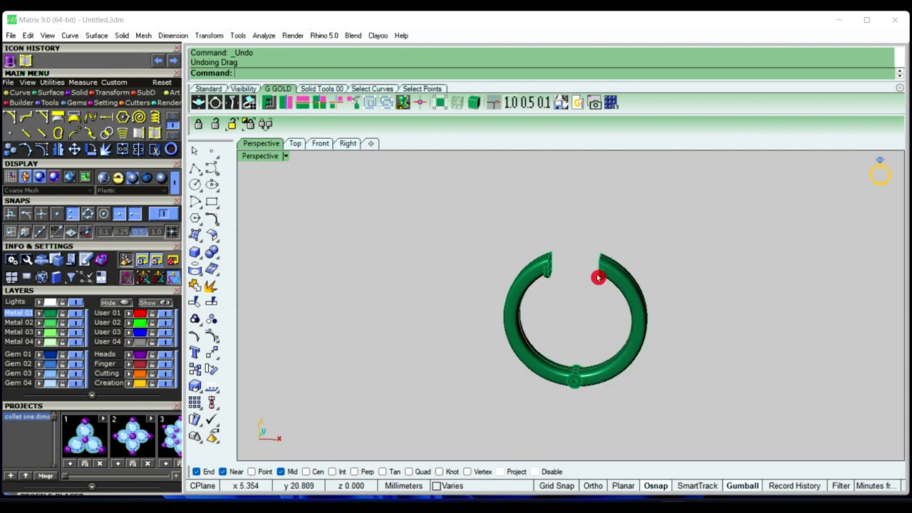
mouse_move(596, 277)
right_down()
mouse_move(647, 307)
mouse_move(572, 288)
right_up()
scroll(572, 287, up, 3)
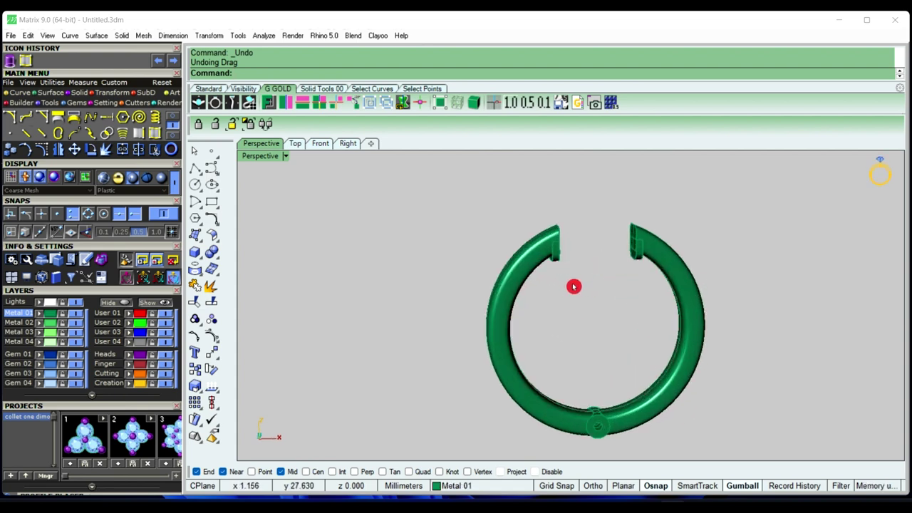
click(298, 145)
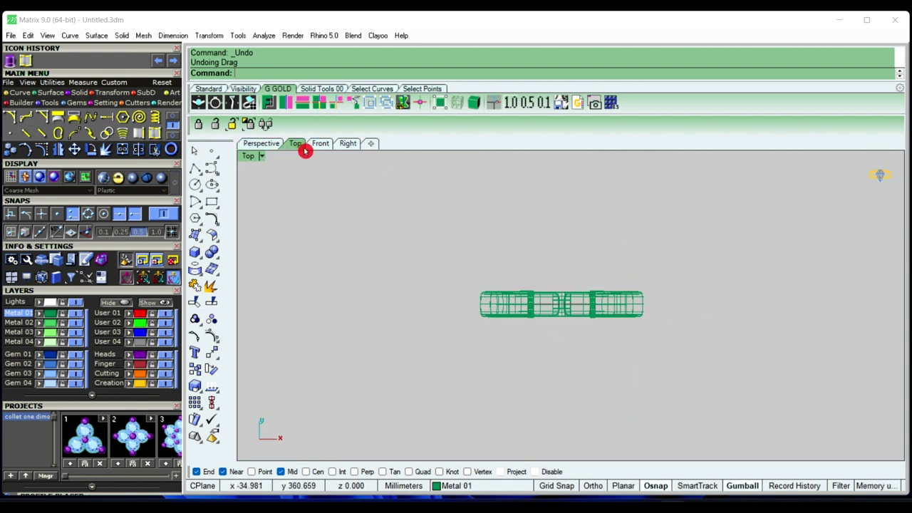
click(254, 147)
scroll(477, 320, up, 2)
mouse_move(477, 320)
right_down()
mouse_move(648, 340)
mouse_move(614, 229)
mouse_move(472, 318)
mouse_move(634, 363)
mouse_move(570, 357)
mouse_move(602, 358)
right_up()
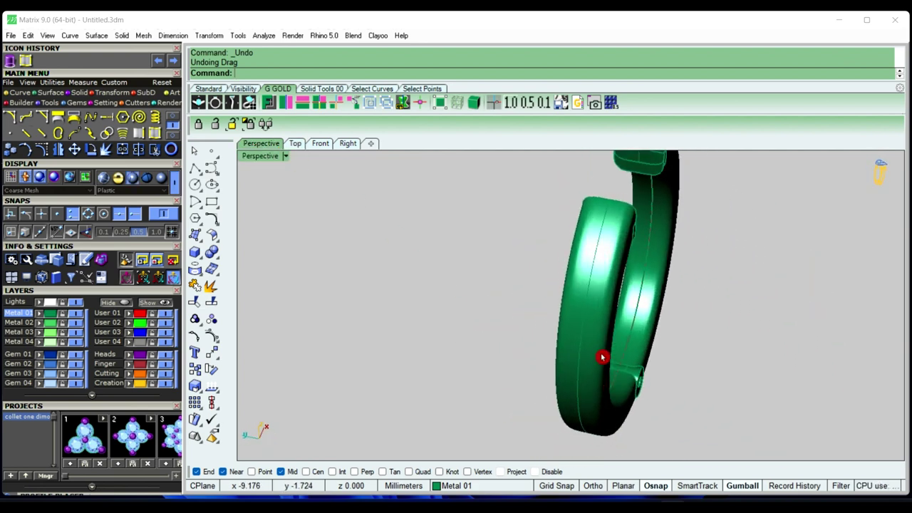
click(285, 163)
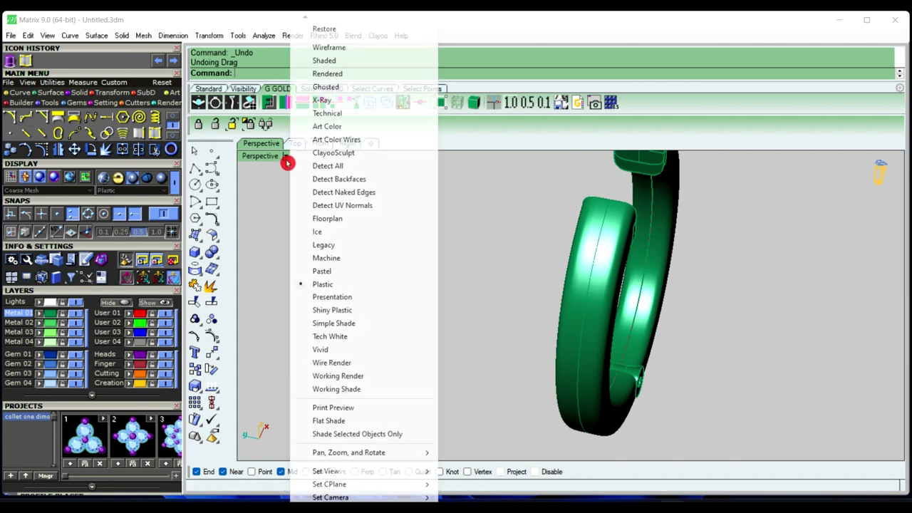
click(338, 55)
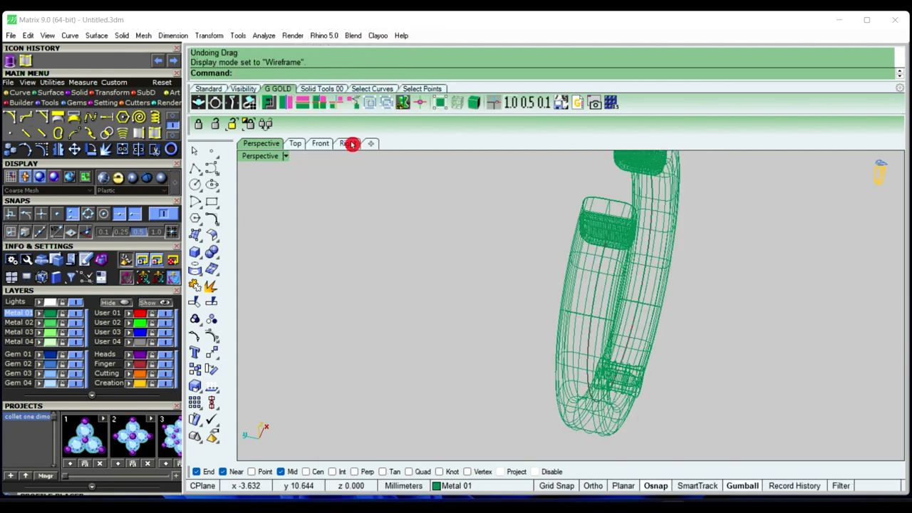
click(285, 161)
click(332, 65)
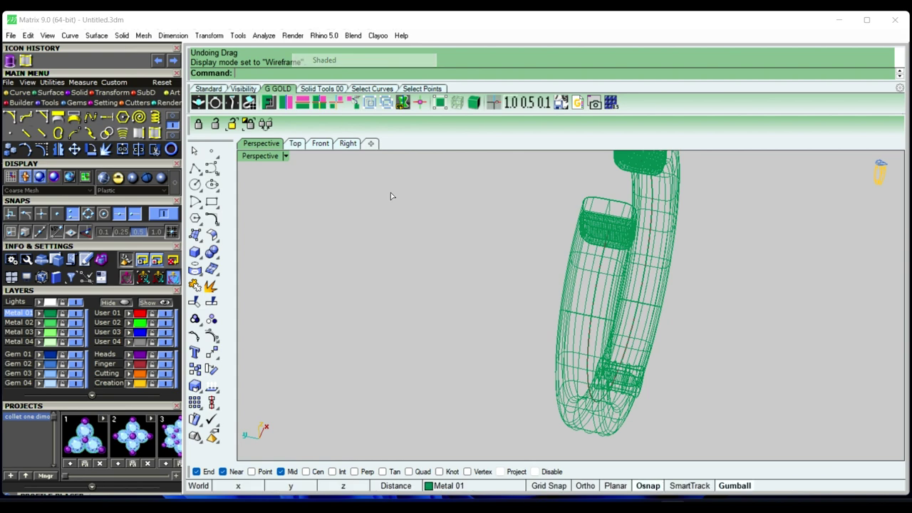
mouse_move(533, 291)
right_down()
mouse_move(602, 252)
mouse_move(548, 279)
mouse_move(580, 326)
mouse_move(592, 321)
mouse_move(621, 238)
mouse_move(576, 279)
mouse_move(611, 261)
mouse_move(598, 197)
mouse_move(557, 207)
mouse_move(588, 240)
mouse_move(564, 256)
right_up()
scroll(563, 256, up, 3)
scroll(560, 254, up, 3)
mouse_move(456, 251)
right_down()
mouse_move(570, 320)
mouse_move(583, 291)
right_up()
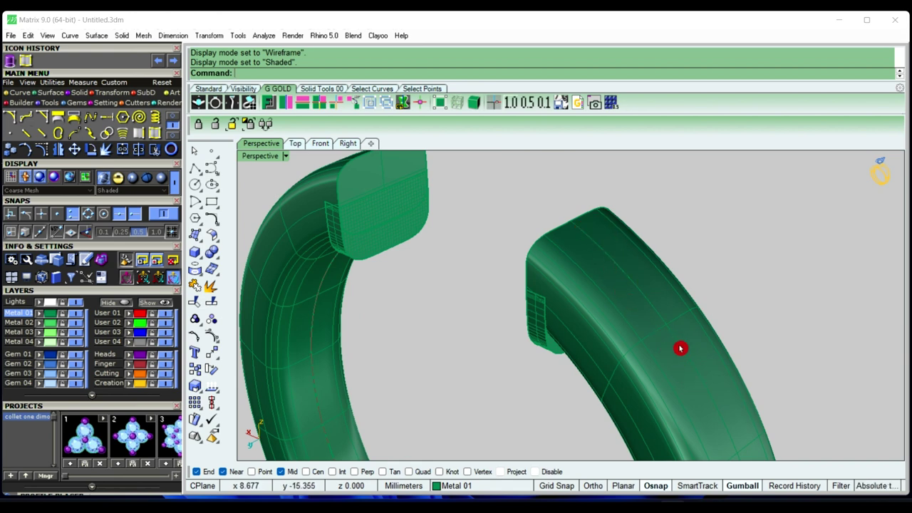
scroll(575, 278, up, 2)
text(Extr)
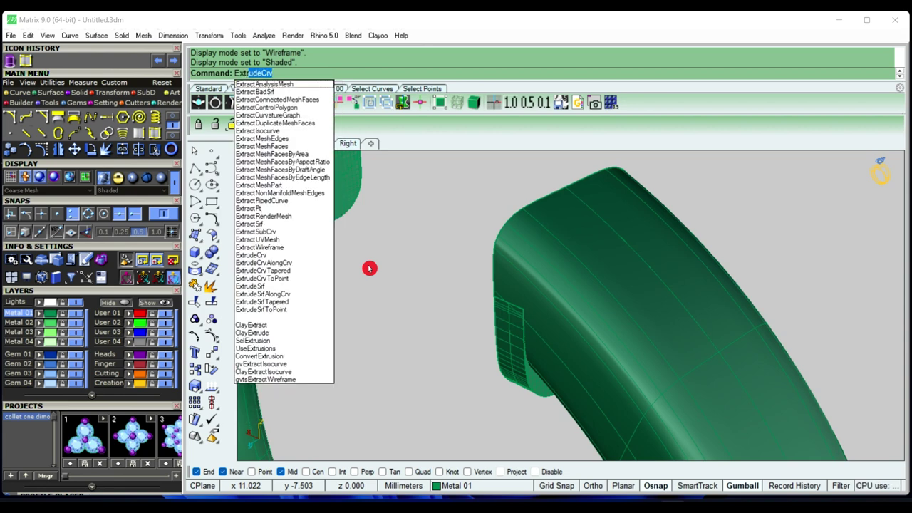
Extract the centre isocurve running lengthwise along the band surface onto User Layer 03
text(act)
key(Return)
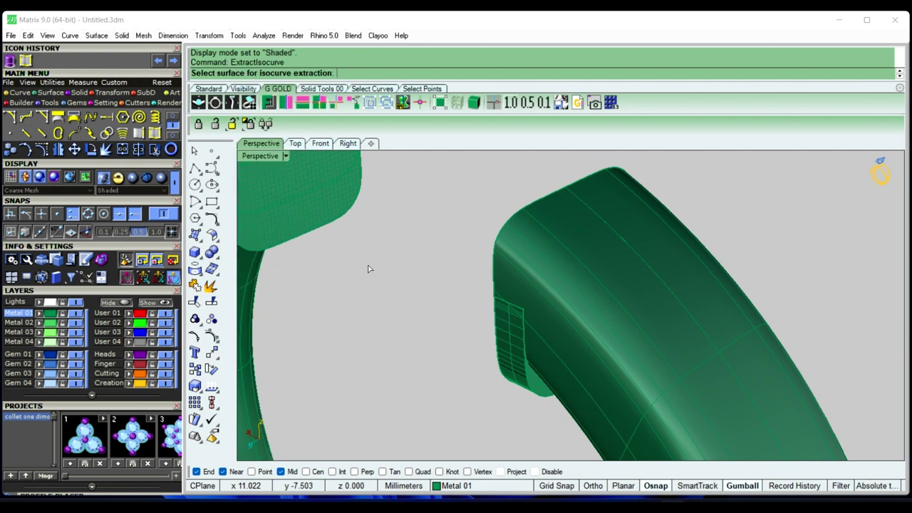
click(114, 335)
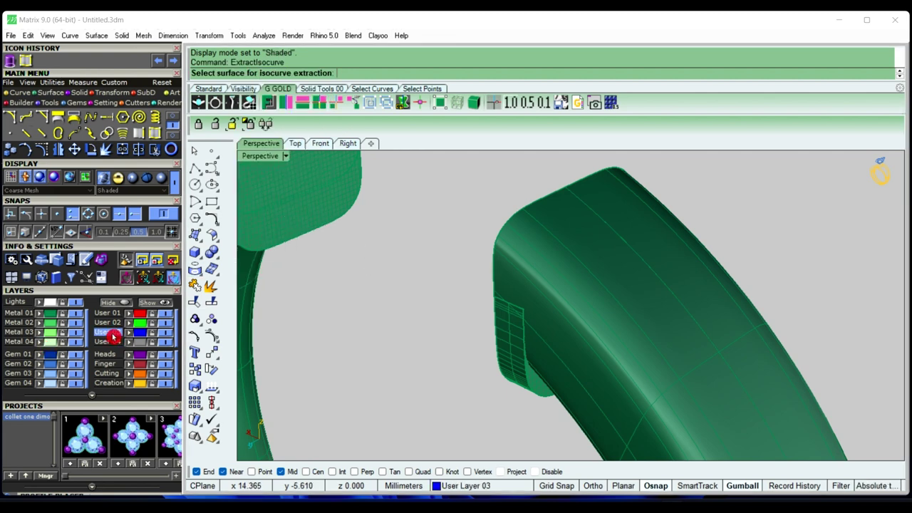
click(531, 217)
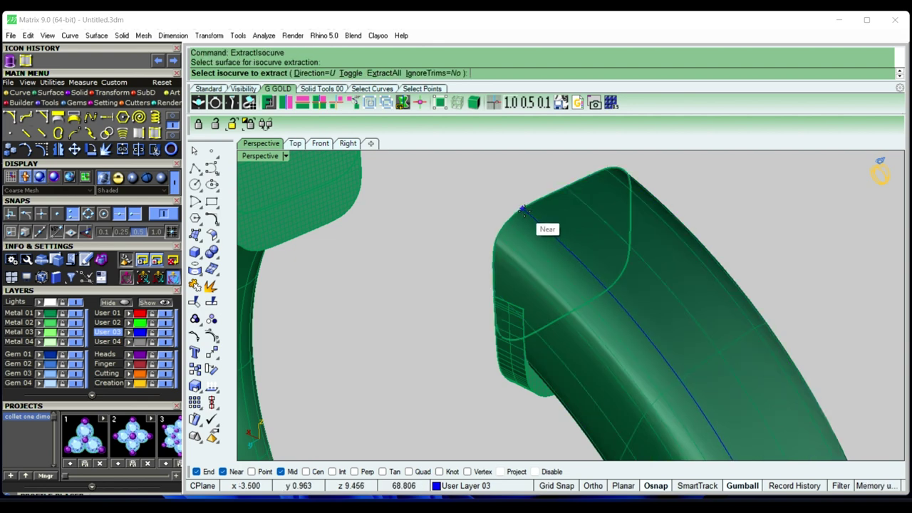
scroll(524, 210, up, 3)
scroll(524, 212, up, 3)
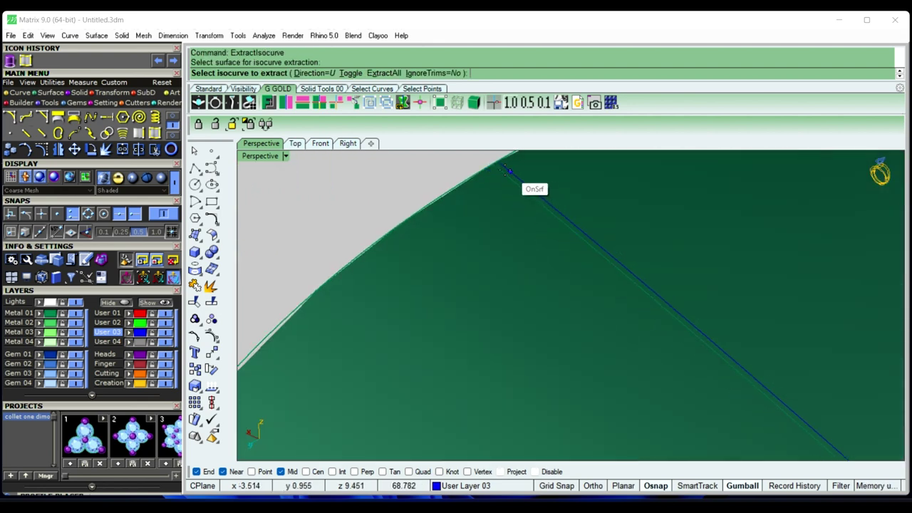
click(493, 165)
scroll(495, 165, down, 3)
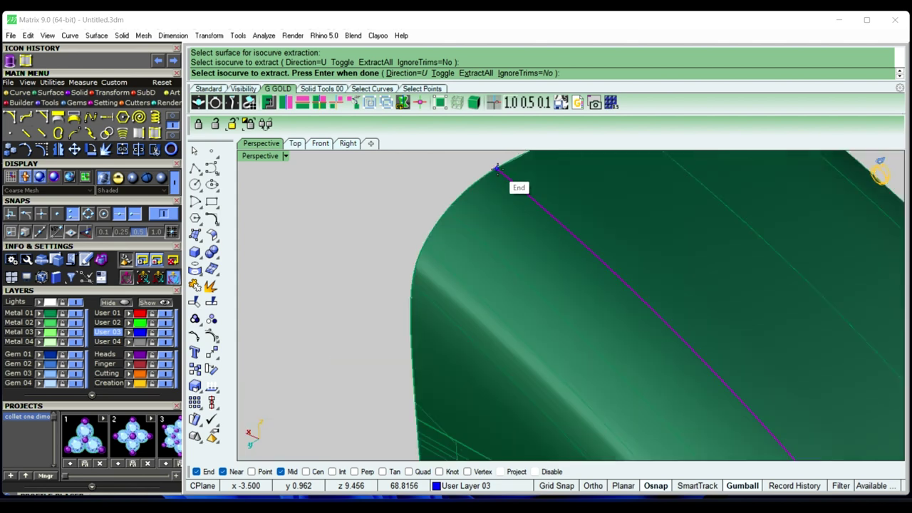
scroll(496, 170, down, 3)
key(Return)
scroll(615, 242, down, 3)
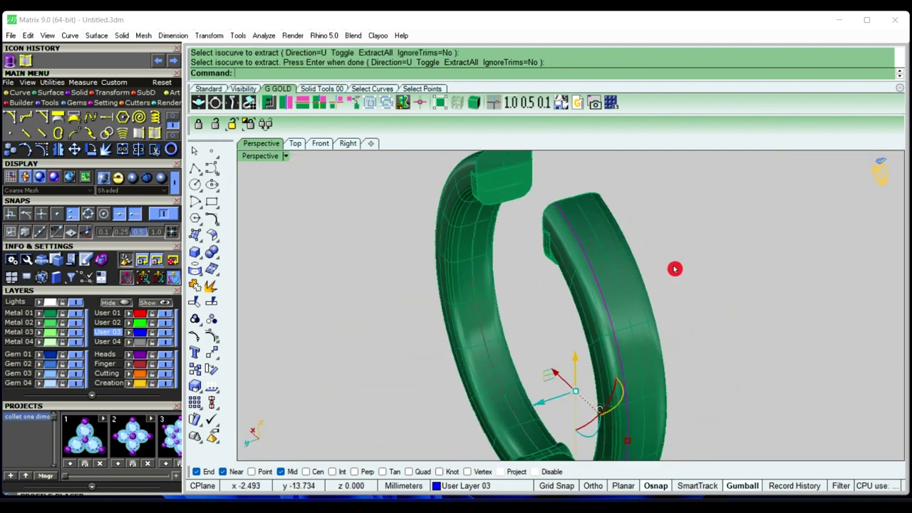
right_drag(716, 267, 586, 267)
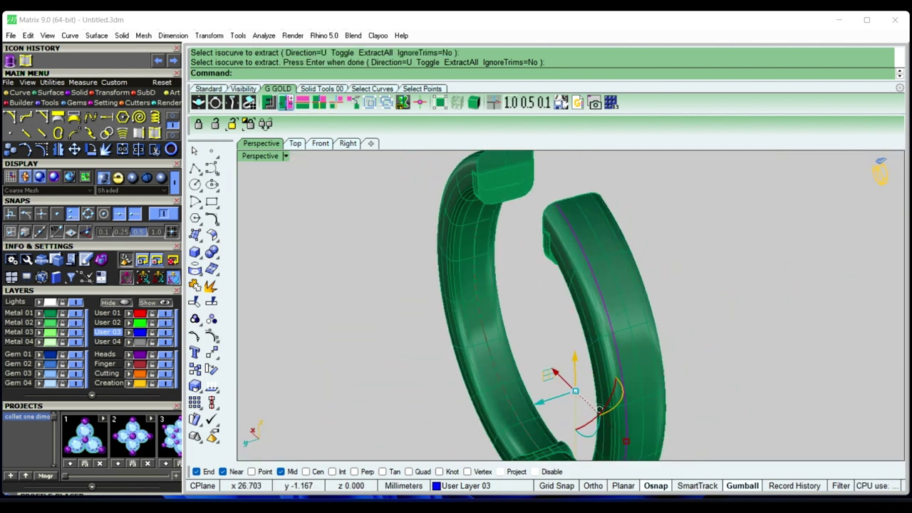
Undo the last mirror operation and check the extracted curve on the band
click(381, 216)
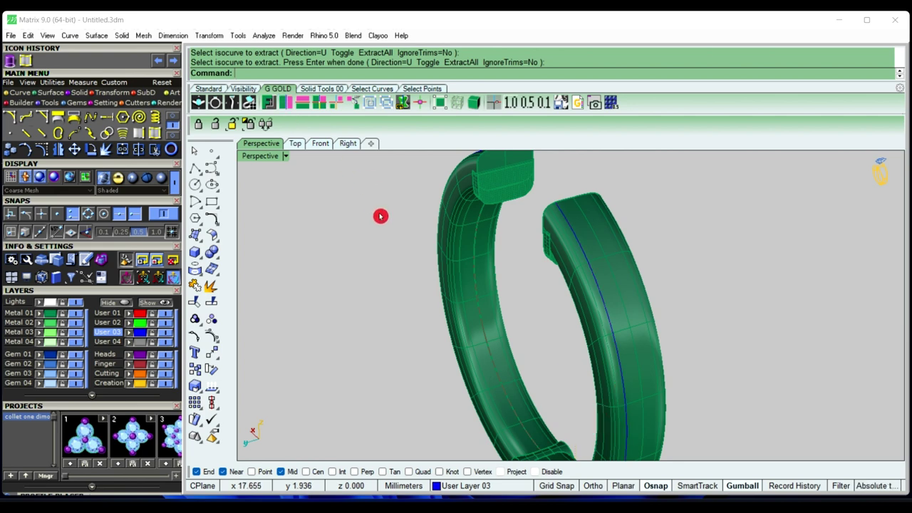
key(ctrl+z)
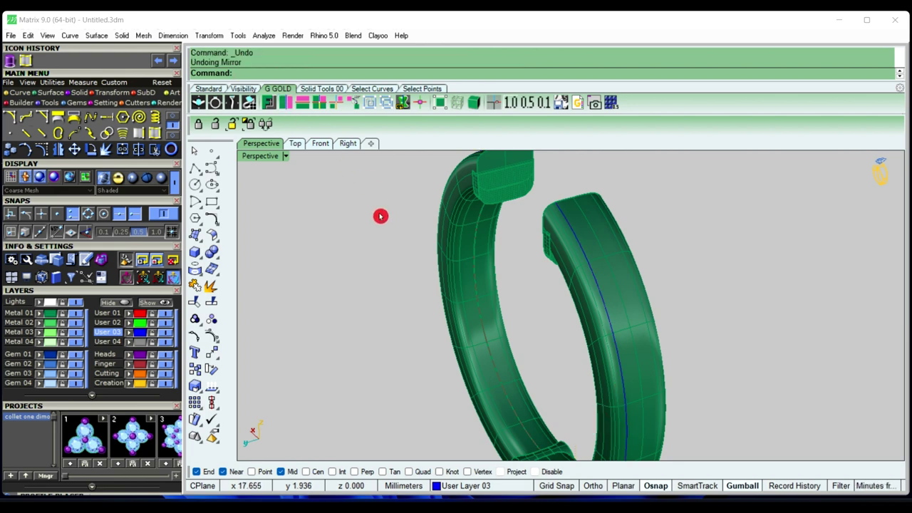
click(581, 243)
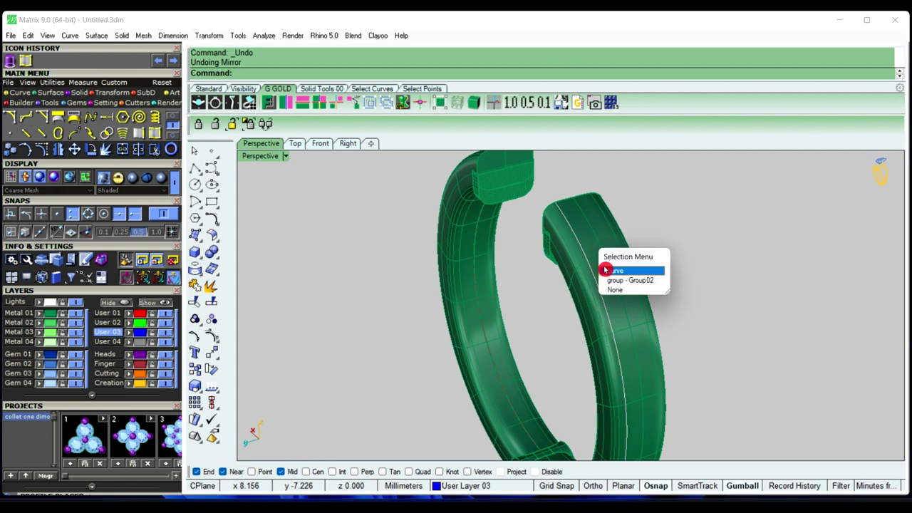
click(605, 266)
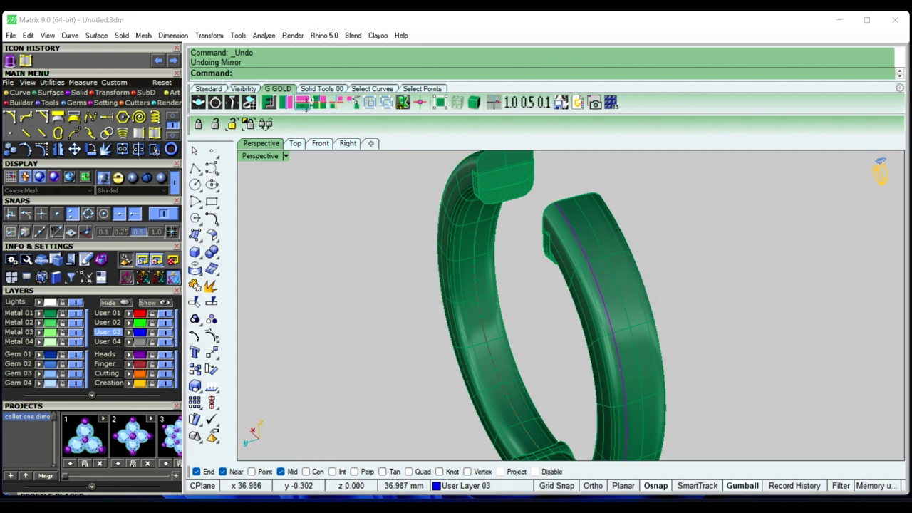
click(330, 230)
mouse_move(688, 312)
right_down()
mouse_move(578, 277)
mouse_move(506, 236)
mouse_move(605, 283)
mouse_move(625, 306)
mouse_move(513, 259)
mouse_move(615, 328)
mouse_move(452, 291)
mouse_move(616, 335)
mouse_move(615, 207)
mouse_move(470, 322)
mouse_move(506, 332)
mouse_move(478, 310)
right_up()
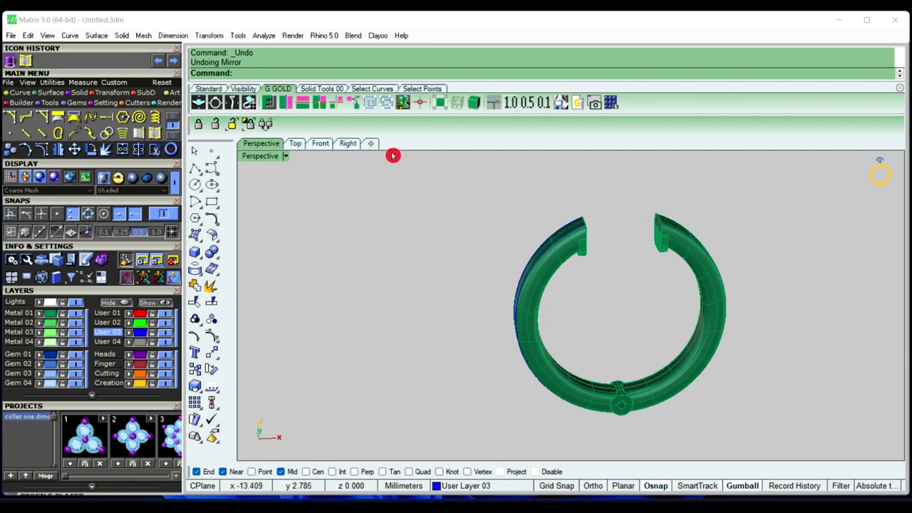
In the Front view, draw a polyline from the origin down to a point below the ring
click(324, 144)
scroll(481, 295, down, 2)
scroll(488, 305, down, 3)
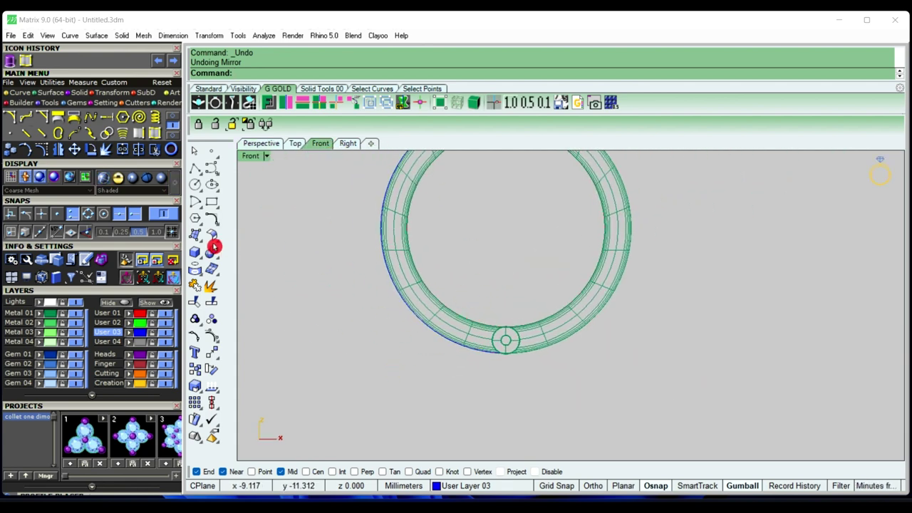
scroll(468, 332, down, 1)
scroll(504, 305, down, 2)
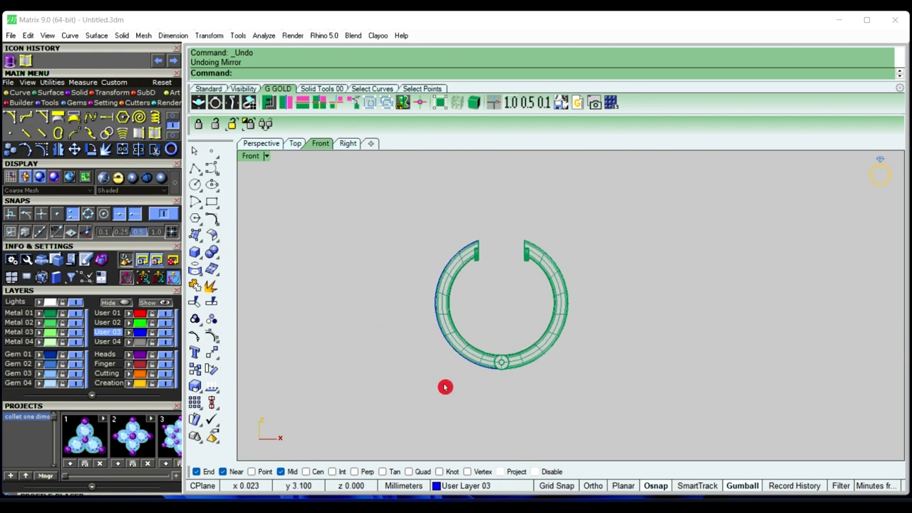
click(196, 168)
text(0)
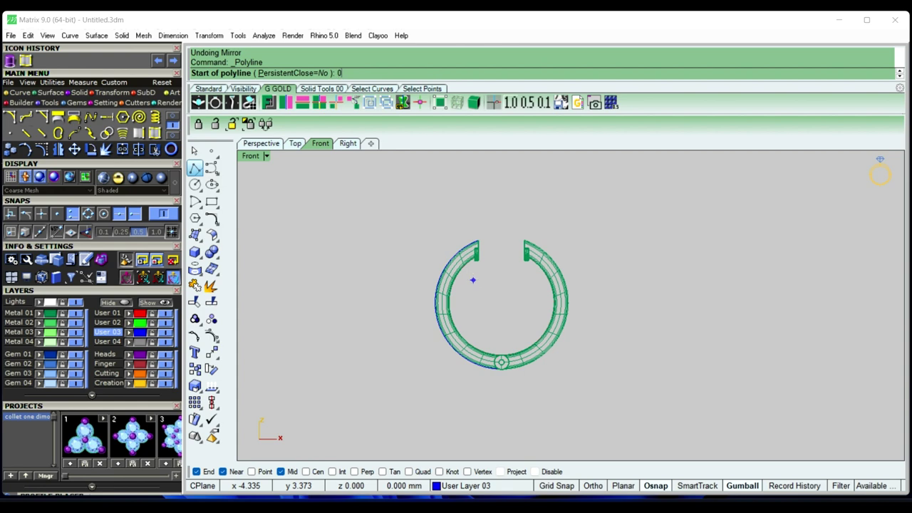
key(Return)
scroll(442, 357, up, 2)
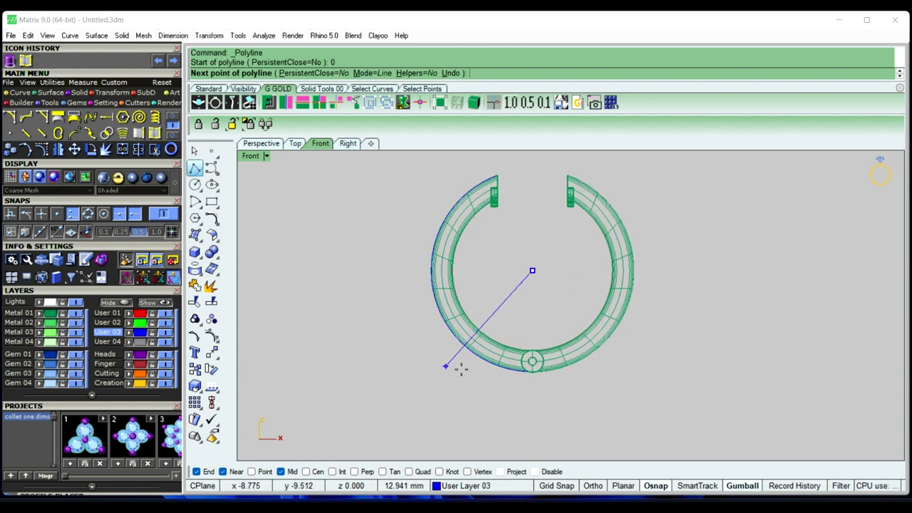
scroll(492, 388, up, 4)
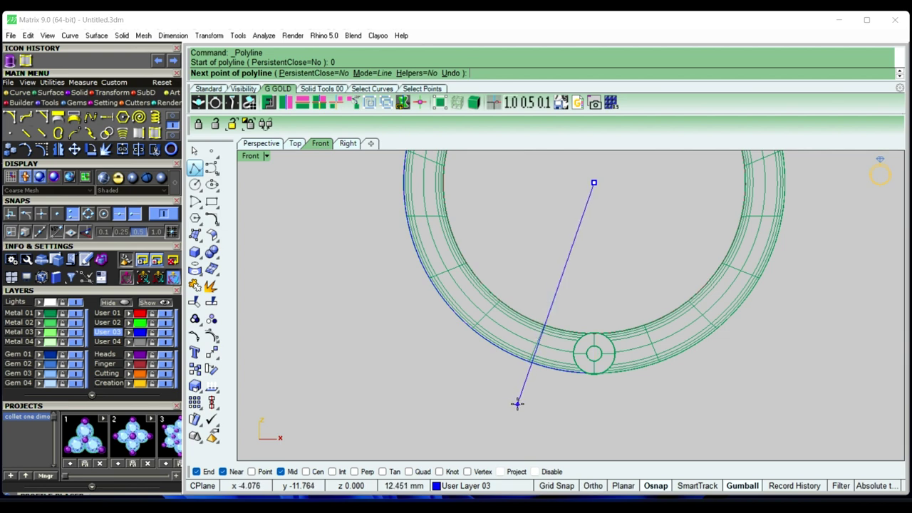
click(515, 405)
right_click(530, 421)
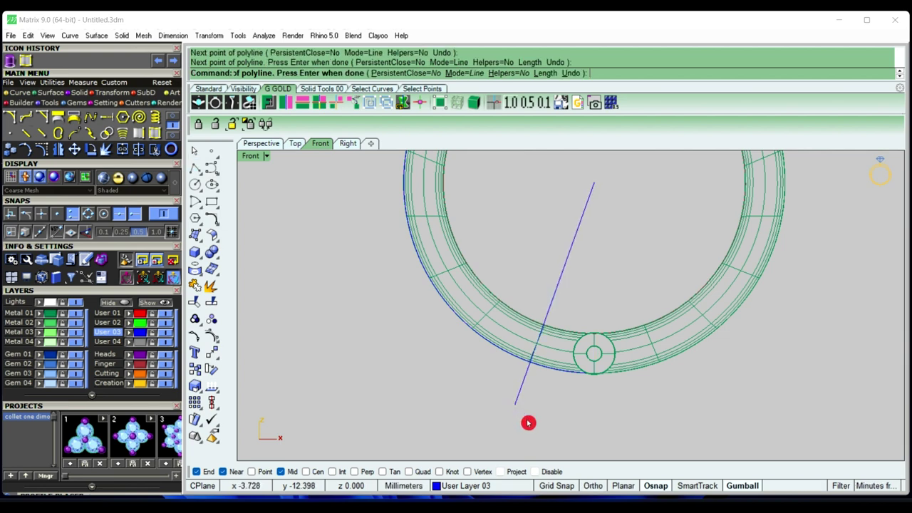
Draw a second polyline from the origin up to a point above the ring
scroll(549, 399, down, 3)
scroll(568, 323, up, 2)
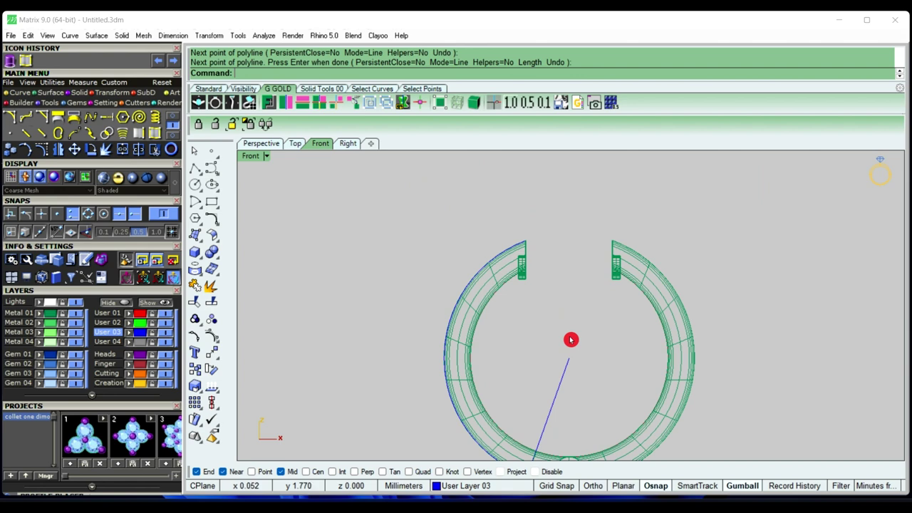
right_click(570, 339)
text(0)
key(Return)
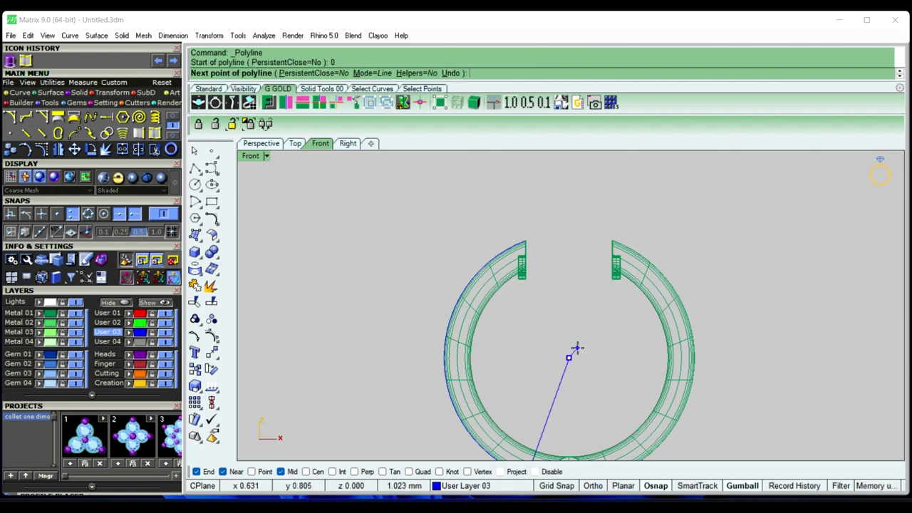
scroll(524, 227, up, 2)
scroll(516, 229, up, 2)
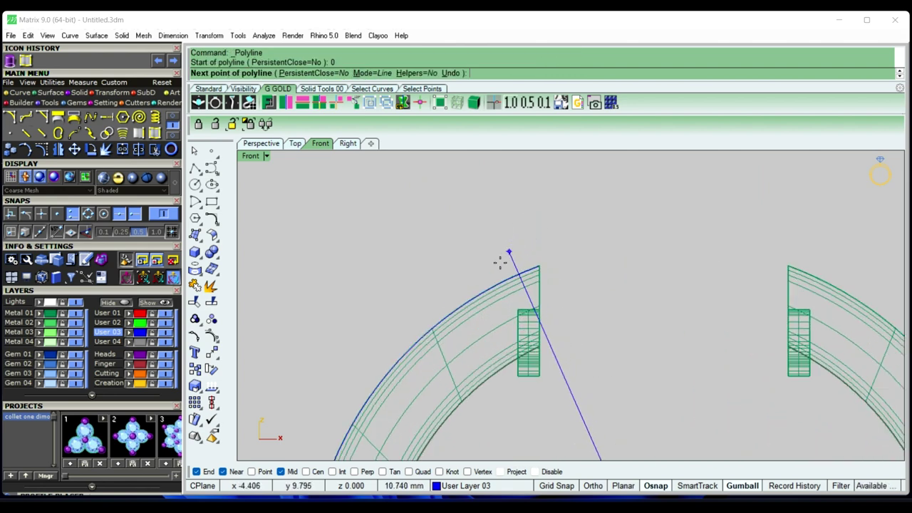
scroll(474, 272, up, 2)
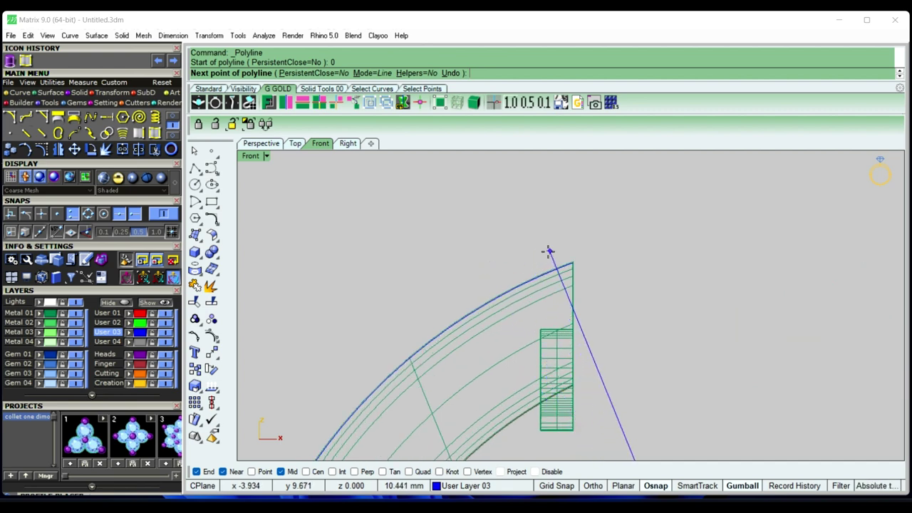
click(494, 275)
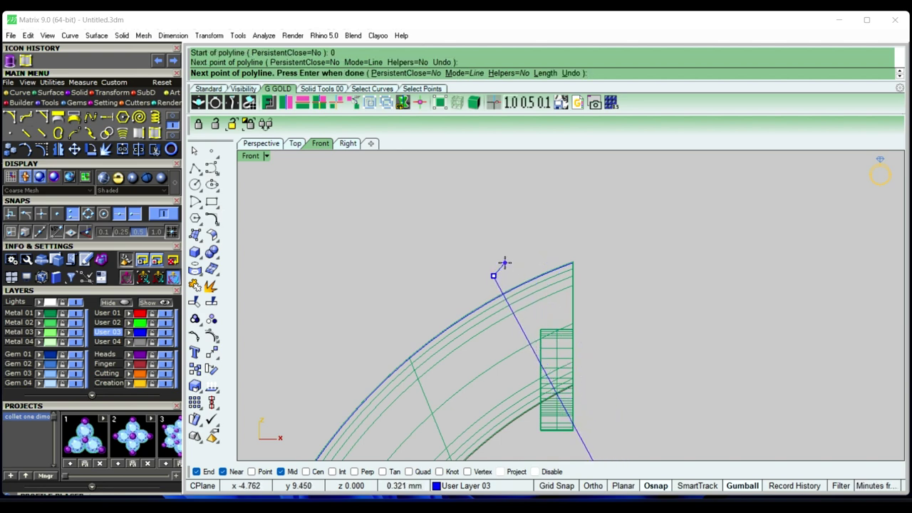
right_click(504, 263)
scroll(504, 263, down, 3)
scroll(505, 265, down, 3)
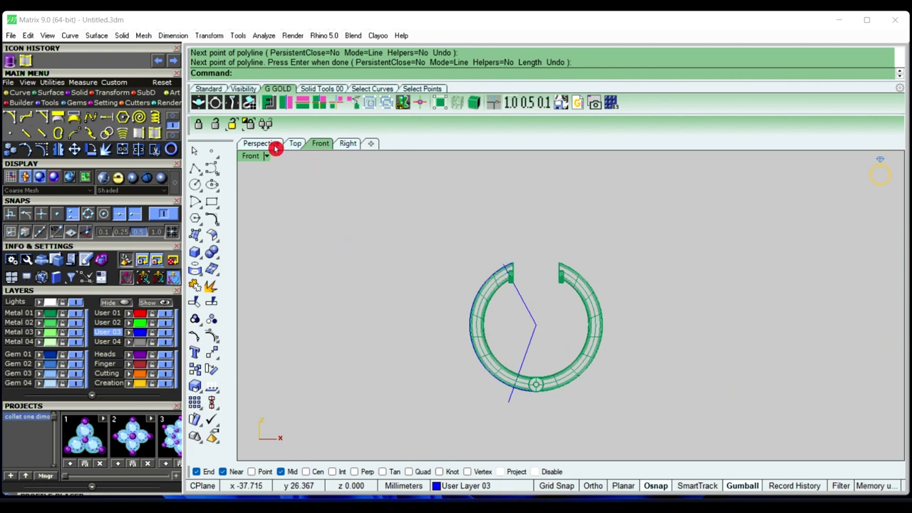
click(275, 148)
Hide the Metal layer's ring solid and the red finger-size circle
right_drag(573, 342, 598, 344)
click(76, 313)
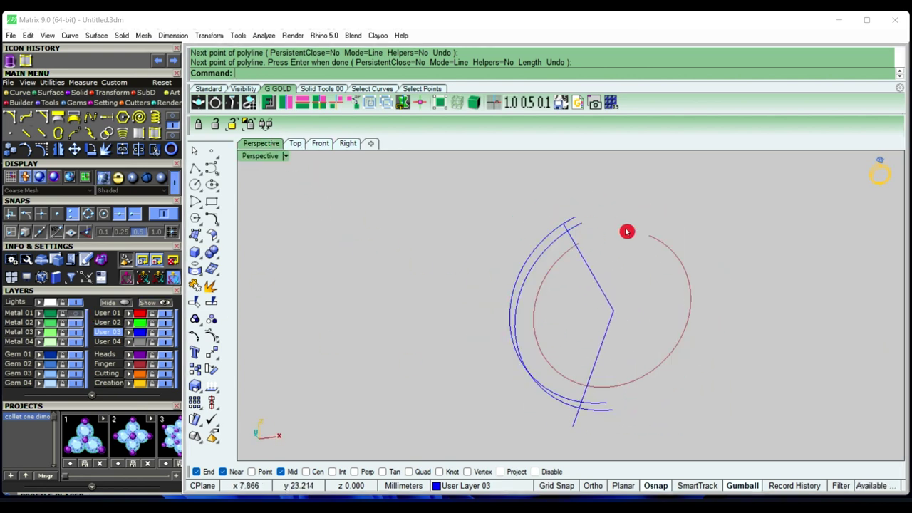
scroll(626, 232, up, 3)
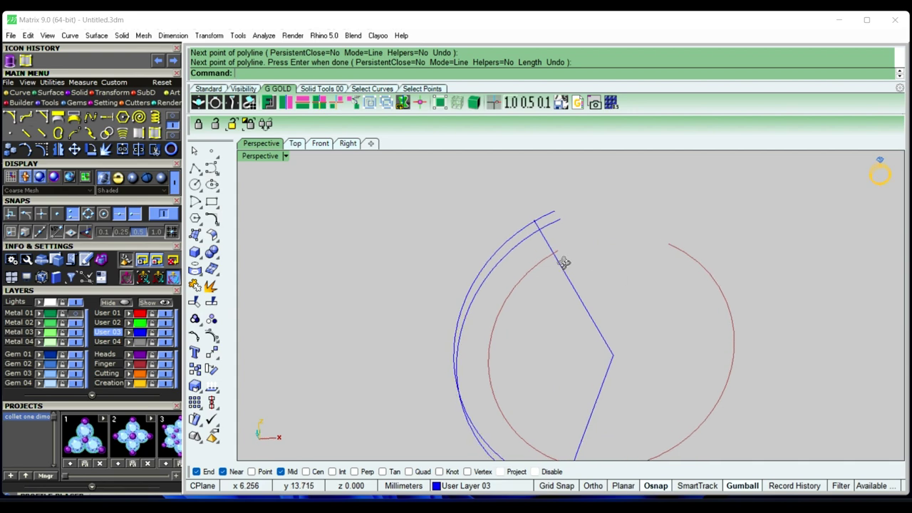
click(722, 312)
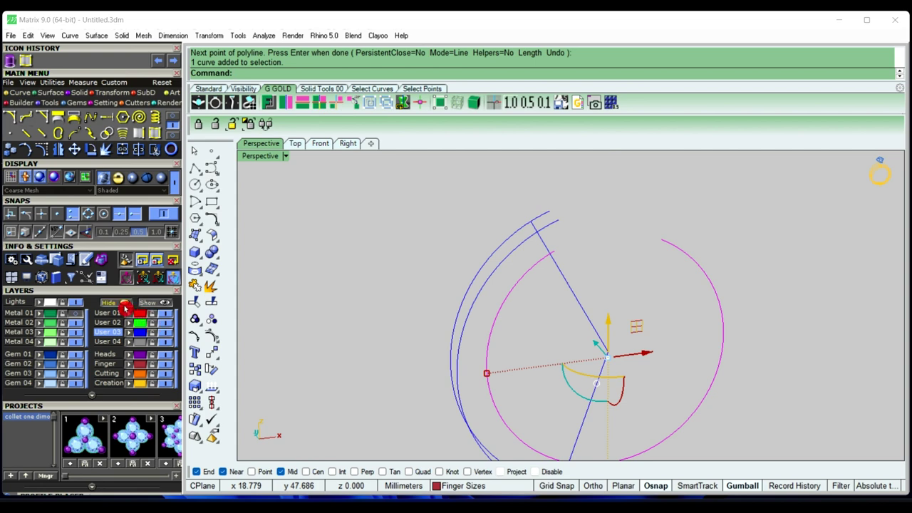
click(125, 308)
In the Front view, trim the arc and polyline overshoots at the top and bottom junctions
mouse_move(504, 285)
right_down()
mouse_move(571, 326)
mouse_move(352, 188)
right_up()
click(320, 143)
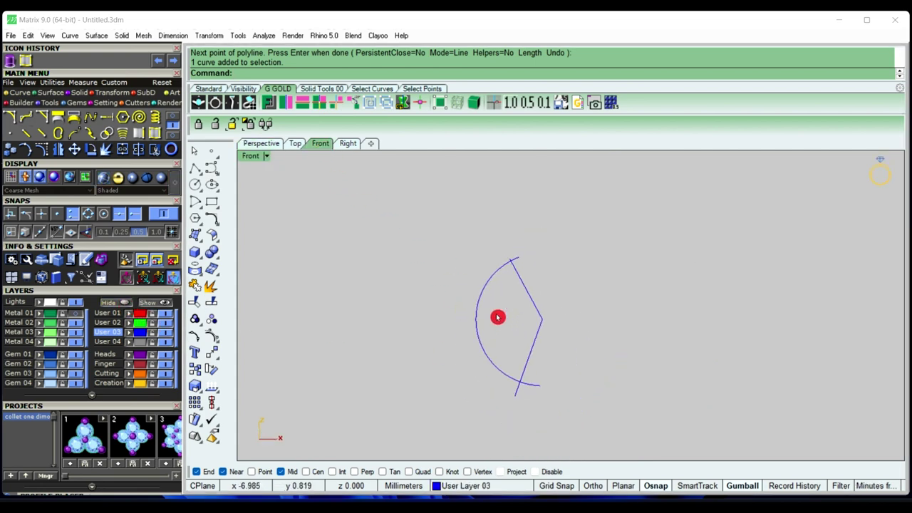
drag(433, 211, 618, 384)
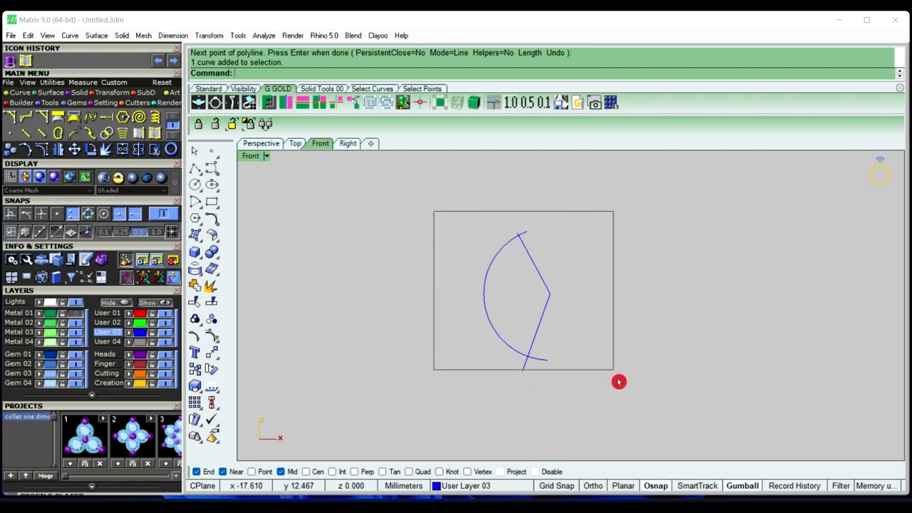
scroll(531, 278, up, 2)
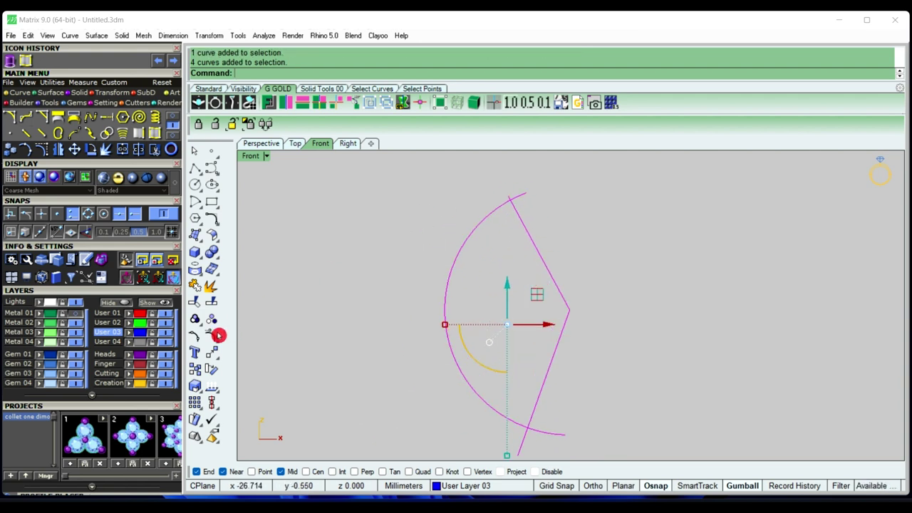
click(198, 312)
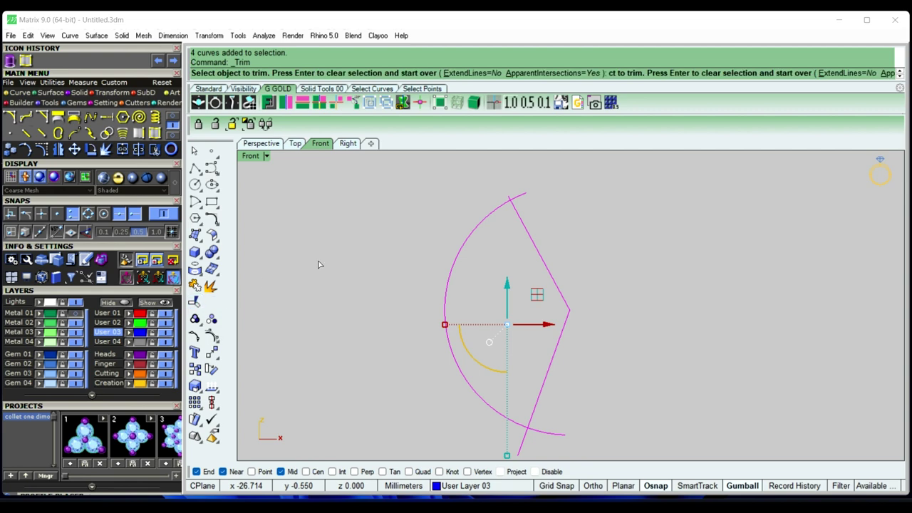
click(523, 199)
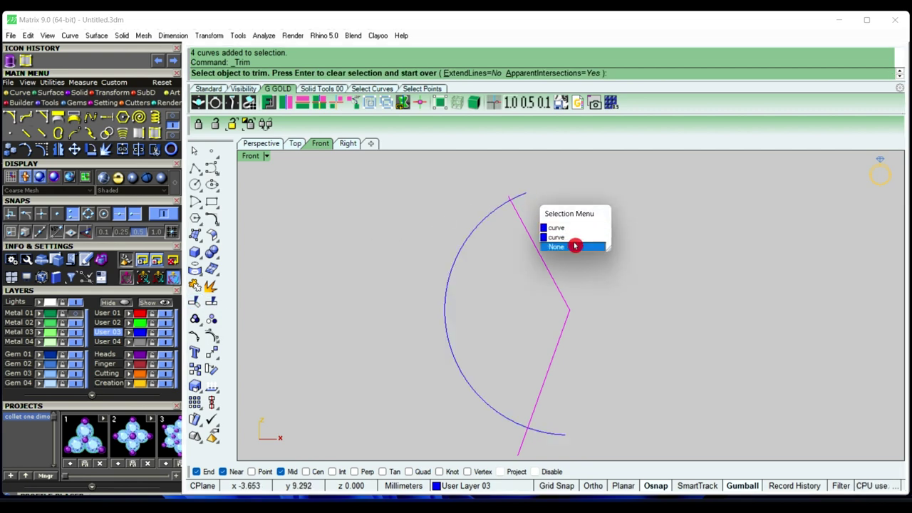
click(561, 233)
click(520, 200)
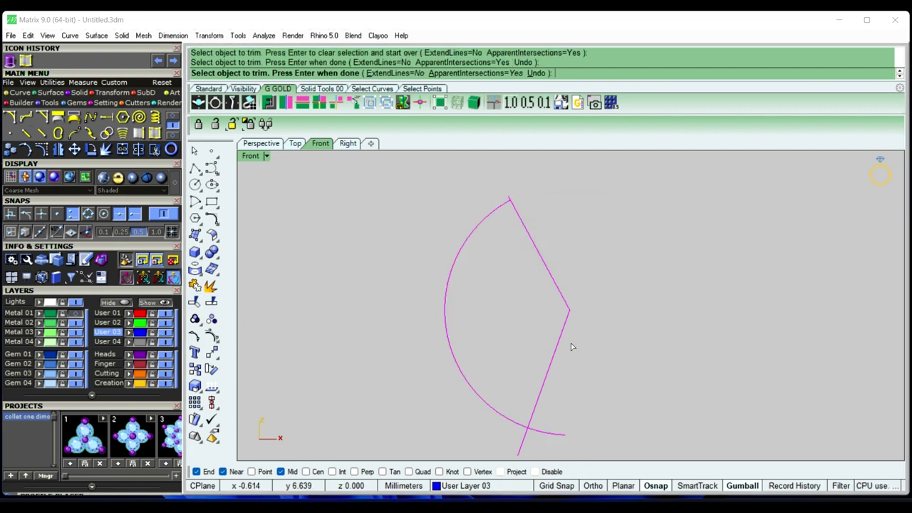
scroll(564, 407, down, 2)
scroll(563, 404, up, 3)
click(565, 403)
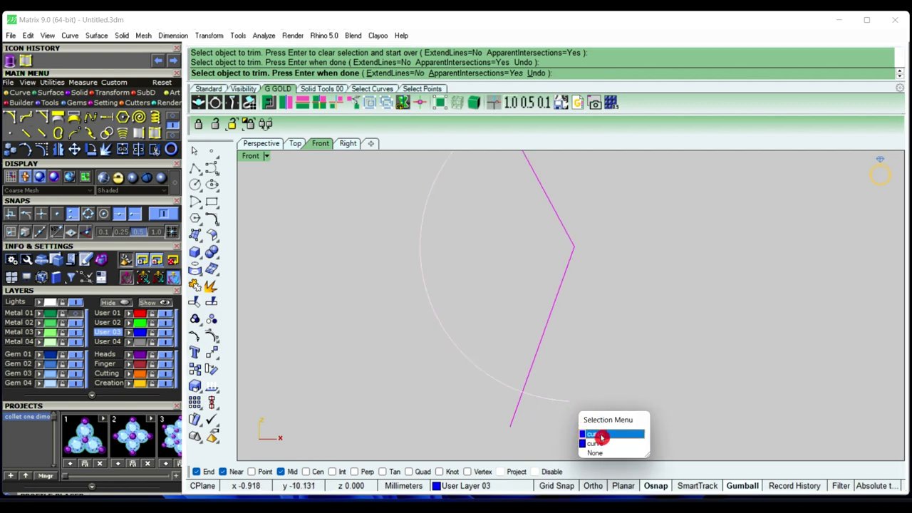
click(602, 435)
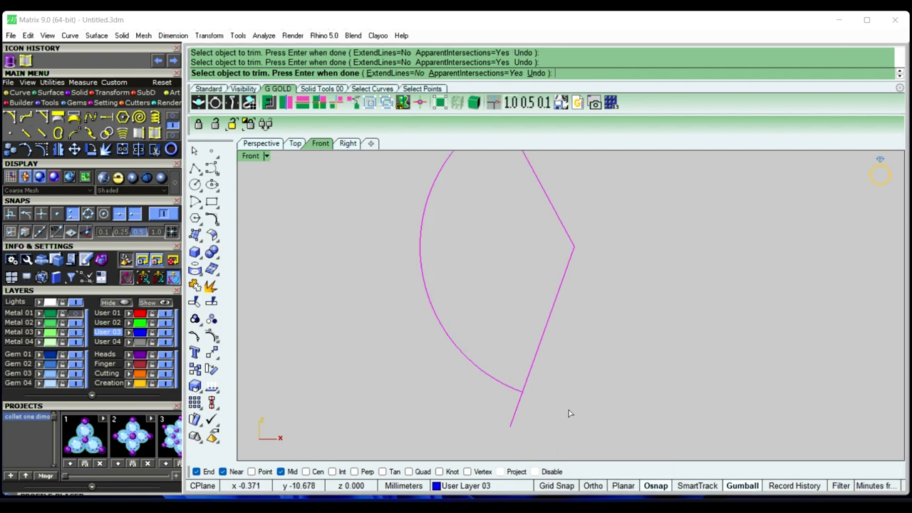
scroll(569, 412, down, 3)
scroll(592, 379, down, 1)
right_click(592, 377)
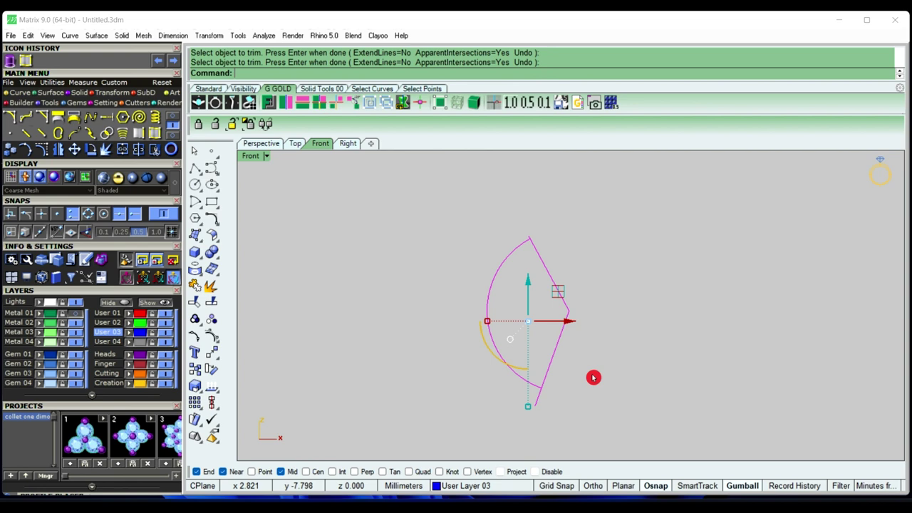
click(563, 303)
Delete the upper and lower straight lines and view the arcs edge-on in Perspective
key(Delete)
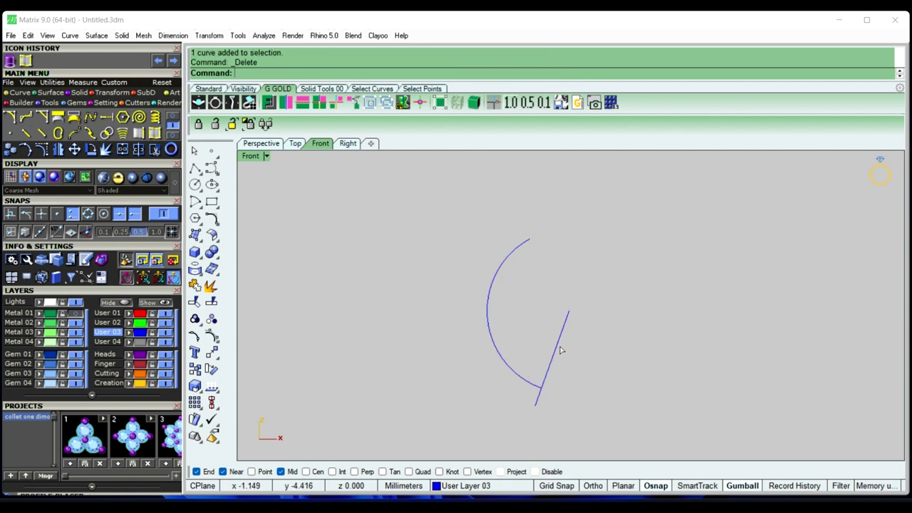
click(563, 340)
key(Delete)
click(280, 146)
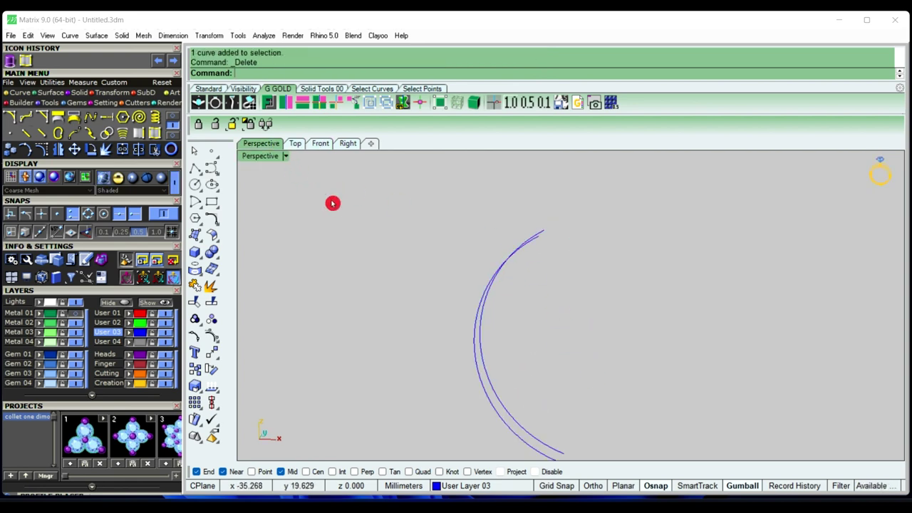
mouse_move(332, 202)
right_down()
mouse_move(637, 315)
mouse_move(646, 280)
right_up()
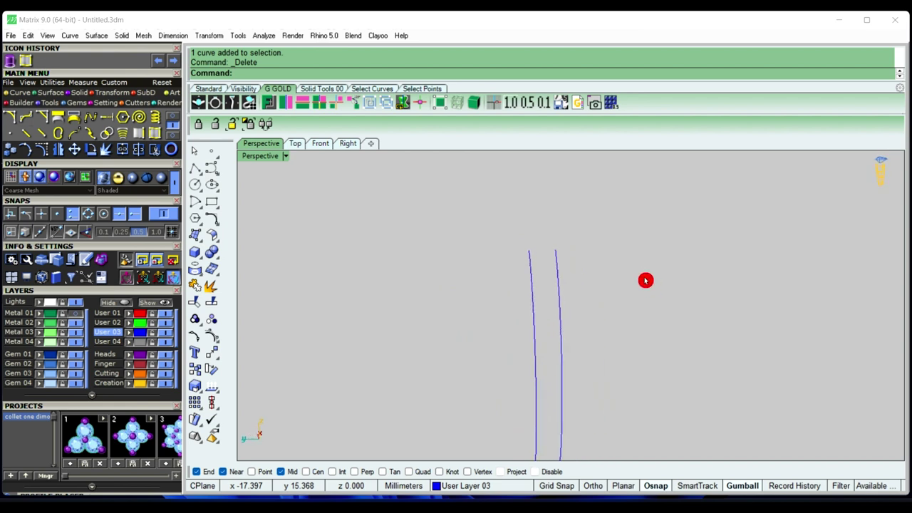
Draw a short polyline joining the two arcs' top ends
click(195, 168)
click(531, 251)
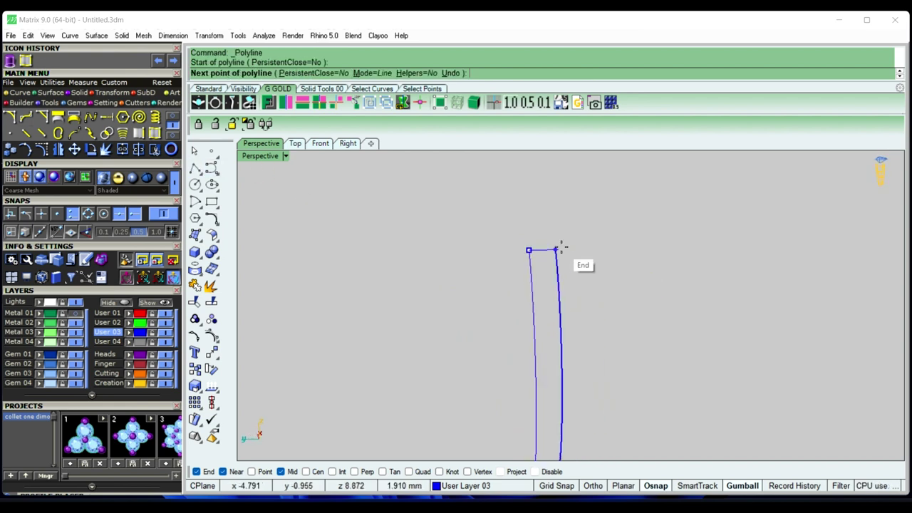
click(557, 250)
right_click(564, 275)
scroll(568, 264, down, 3)
scroll(562, 338, up, 2)
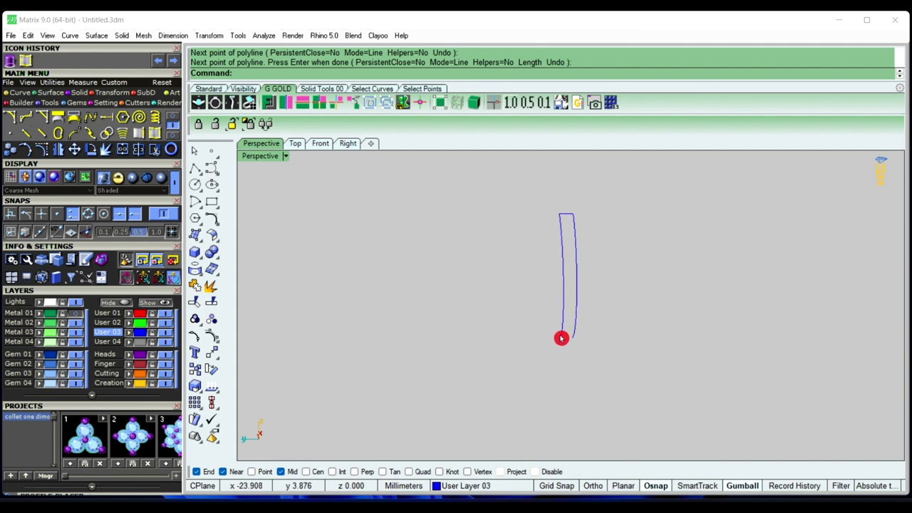
scroll(568, 364, up, 3)
Join the two arcs' bottom ends with another short polyline
right_click(570, 367)
scroll(567, 375, up, 2)
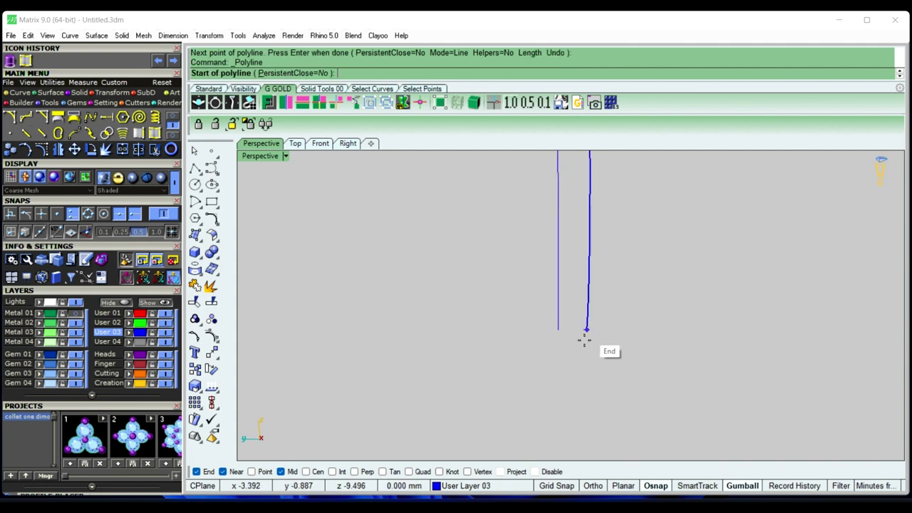
scroll(586, 388, down, 2)
right_click(591, 393)
right_drag(590, 392, 595, 342)
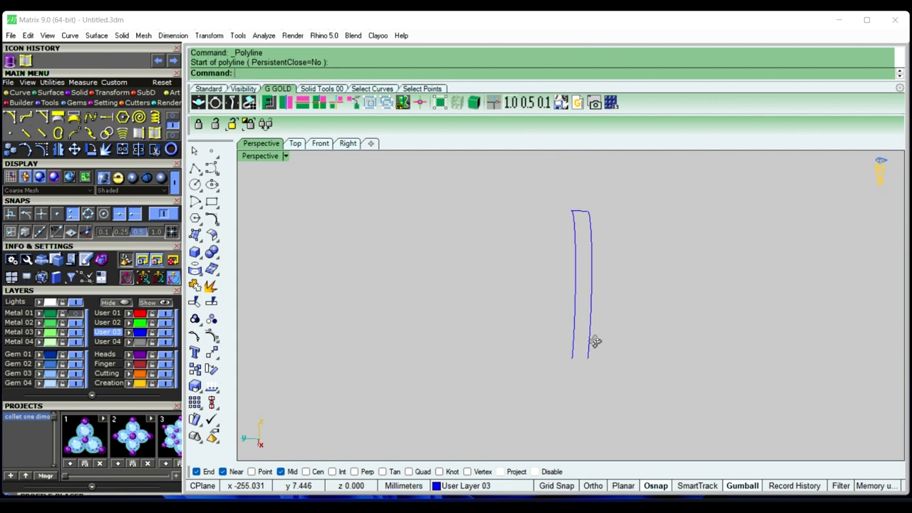
scroll(570, 364, up, 2)
right_click(566, 375)
click(560, 353)
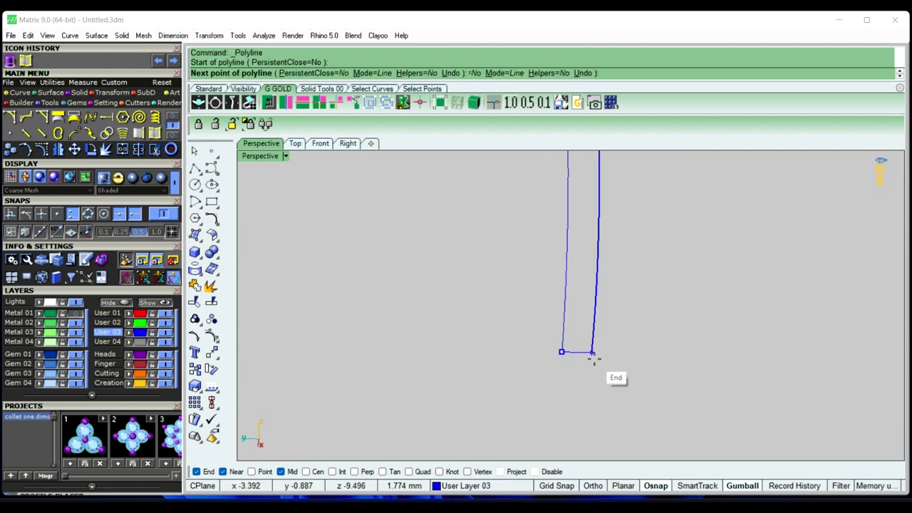
click(592, 352)
right_click(553, 379)
scroll(616, 325, down, 3)
right_drag(616, 326, 614, 339)
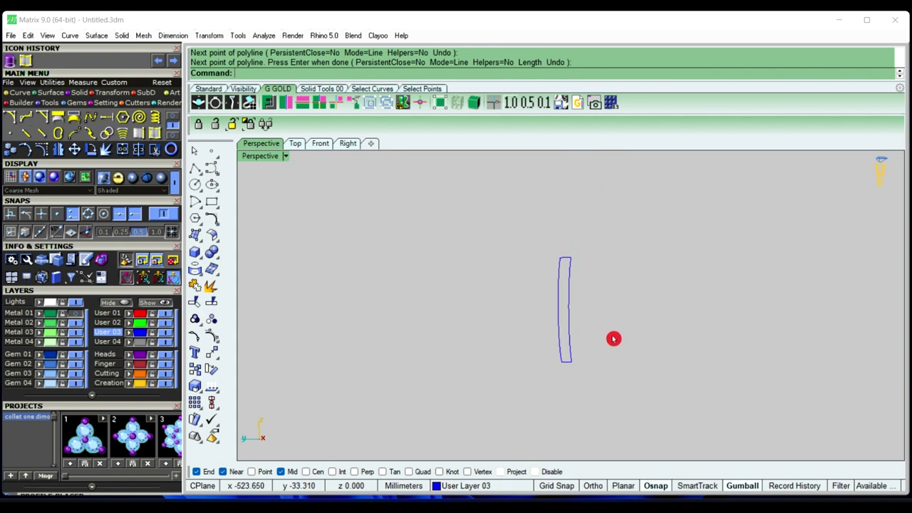
Sweep2 a strip using both arcs as rails and the top and bottom end lines as cross sections
text(SW2)
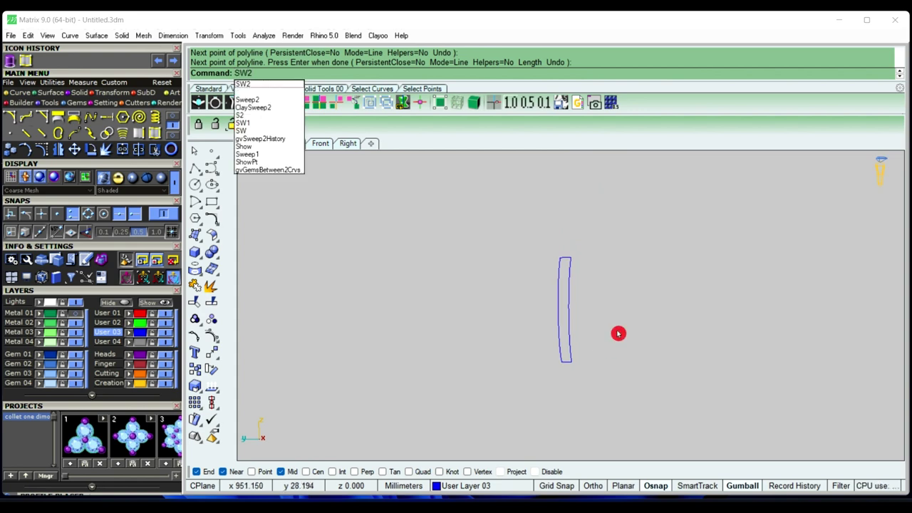
key(Return)
click(560, 320)
click(570, 329)
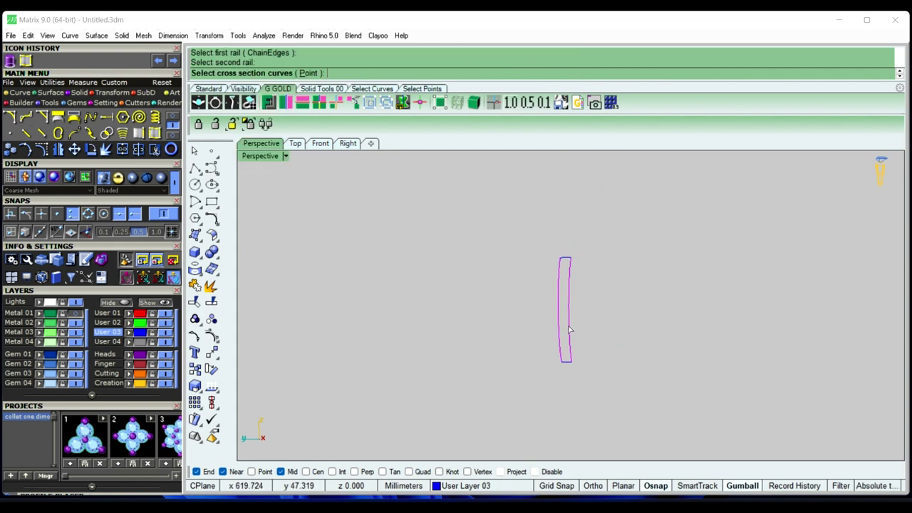
click(568, 265)
click(569, 364)
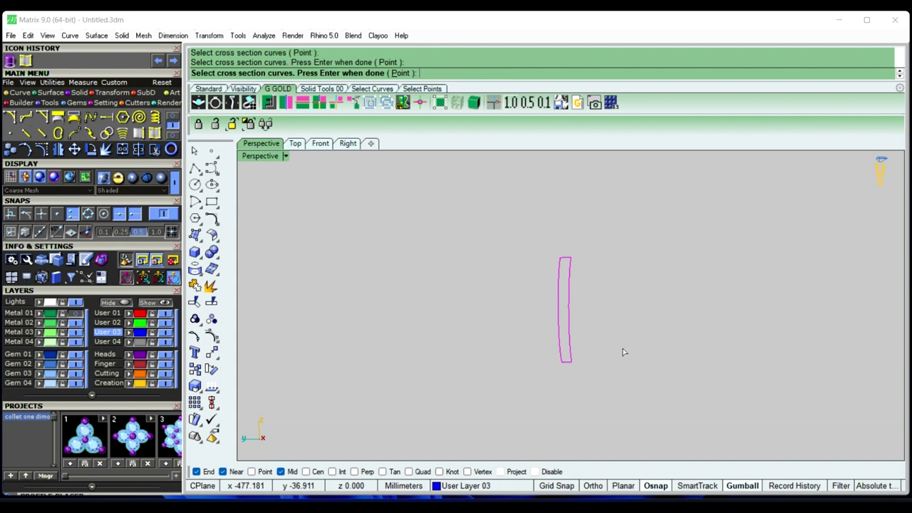
key(Return)
right_click(624, 351)
mouse_move(624, 351)
right_down()
mouse_move(522, 341)
mouse_move(594, 358)
mouse_move(582, 326)
mouse_move(615, 349)
mouse_move(560, 360)
mouse_move(591, 307)
mouse_move(592, 346)
mouse_move(673, 320)
right_up()
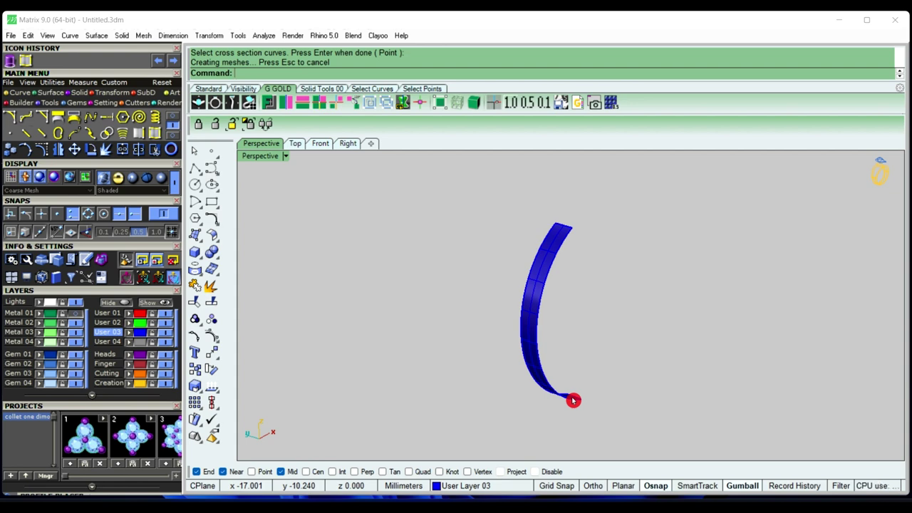
mouse_move(661, 367)
right_down()
mouse_move(555, 353)
mouse_move(517, 246)
mouse_move(587, 289)
mouse_move(545, 265)
mouse_move(617, 285)
mouse_move(523, 274)
right_up()
click(529, 278)
text(Off)
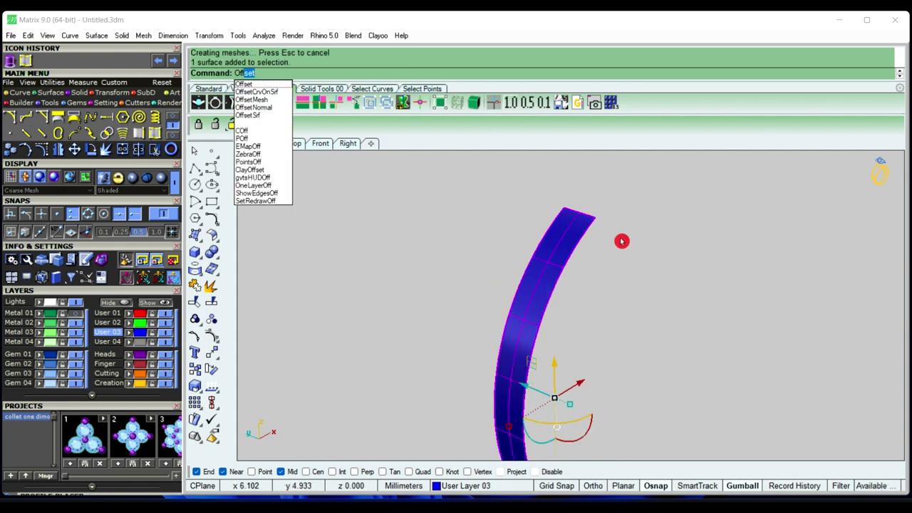
Offset the strip 0.5 mm to both sides into a solid and turn the Metal 01 layer back on
click(268, 119)
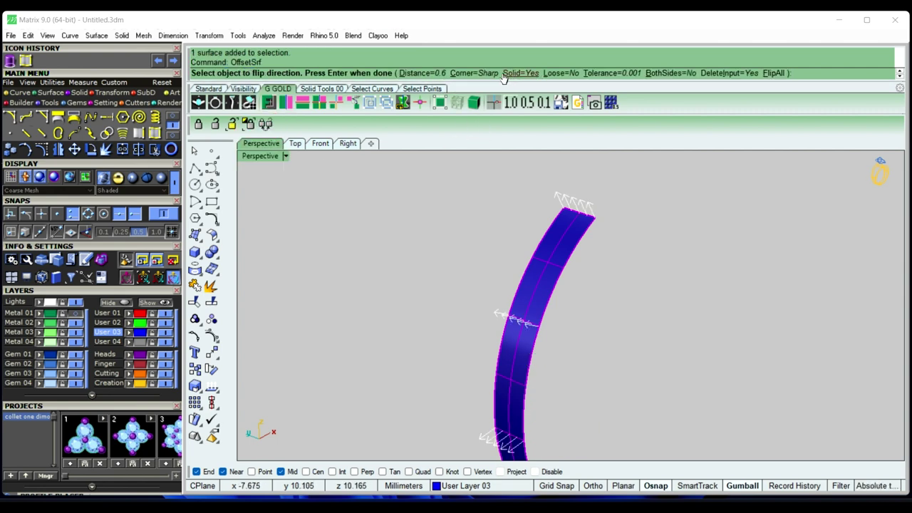
click(667, 73)
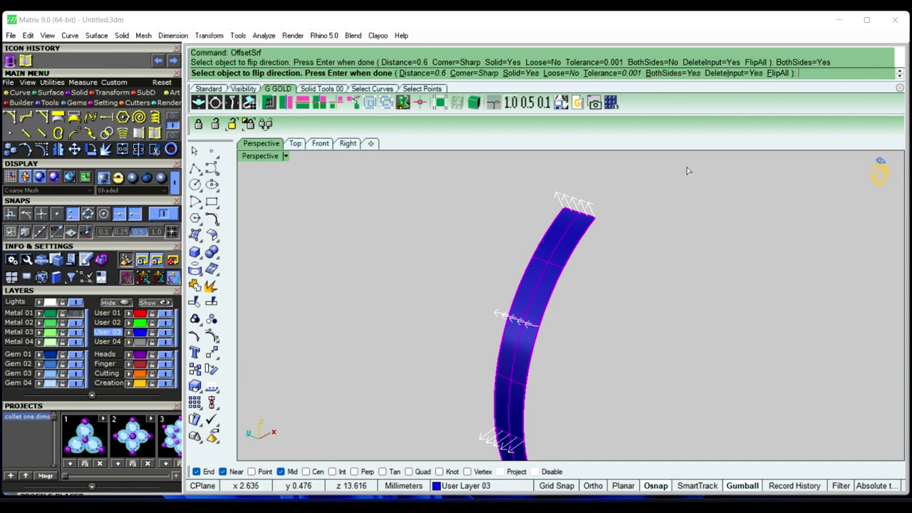
text(.5)
key(Return)
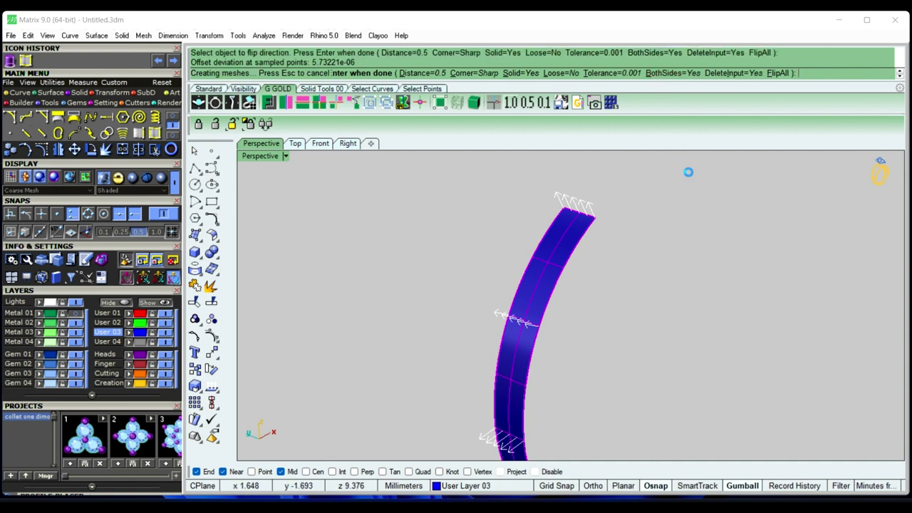
key(Escape)
mouse_move(667, 240)
right_down()
mouse_move(708, 271)
mouse_move(672, 304)
mouse_move(628, 282)
right_up()
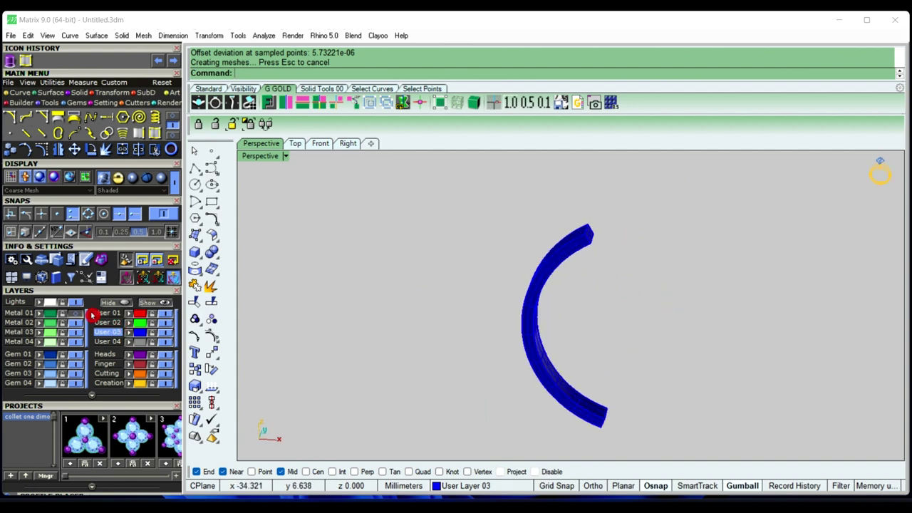
click(78, 315)
mouse_move(499, 271)
right_down()
mouse_move(520, 292)
mouse_move(503, 276)
mouse_move(636, 303)
mouse_move(813, 252)
mouse_move(645, 236)
mouse_move(585, 269)
right_up()
Boolean-difference the blue band from the ring's left half to carve the channel
scroll(585, 269, up, 2)
click(570, 275)
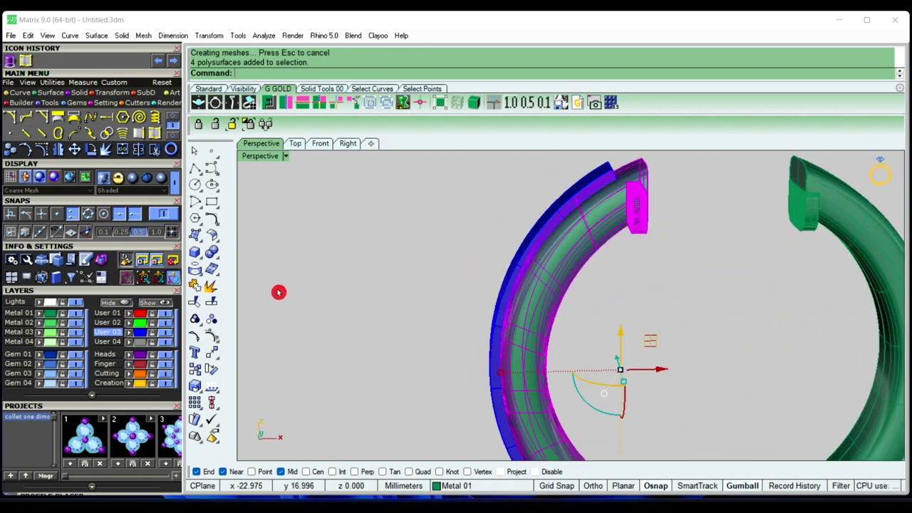
click(218, 259)
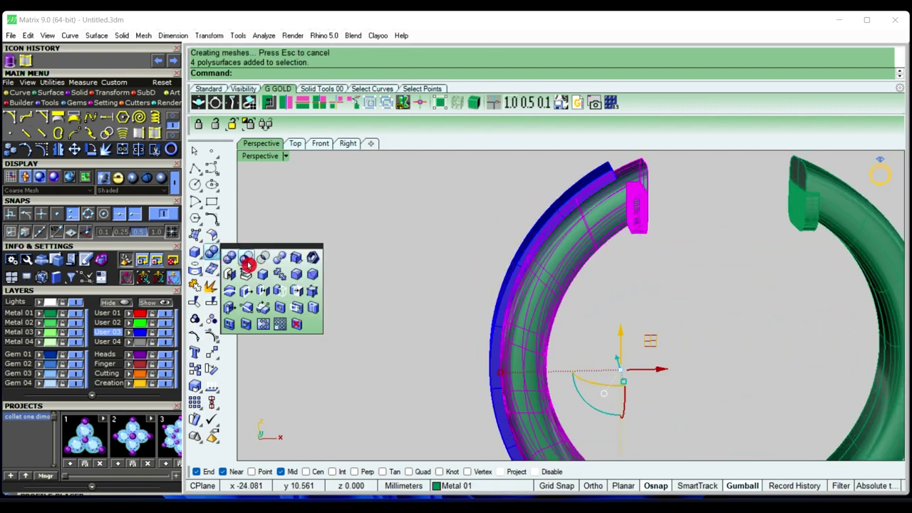
click(246, 260)
click(579, 196)
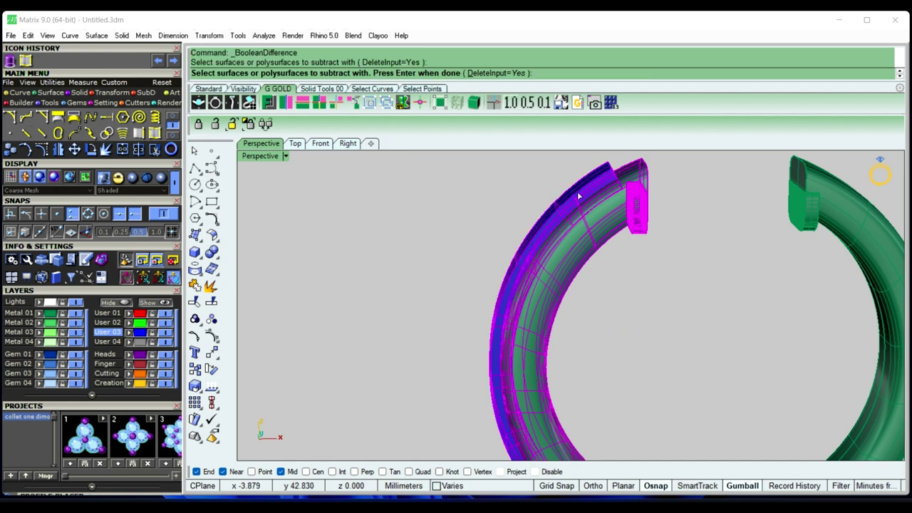
key(Return)
mouse_move(580, 193)
right_down()
mouse_move(716, 221)
mouse_move(614, 276)
right_up()
text(Sel)
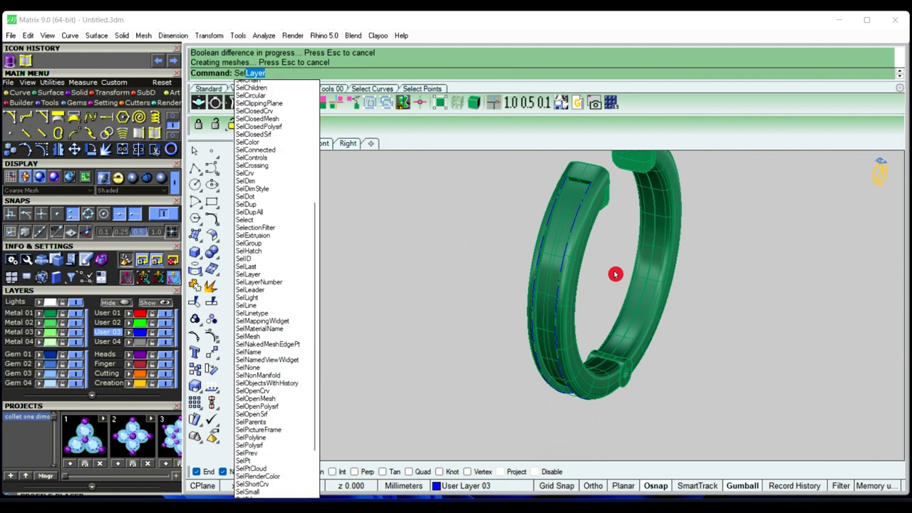
Select all curves with SelCrv and hide them
text(Crv)
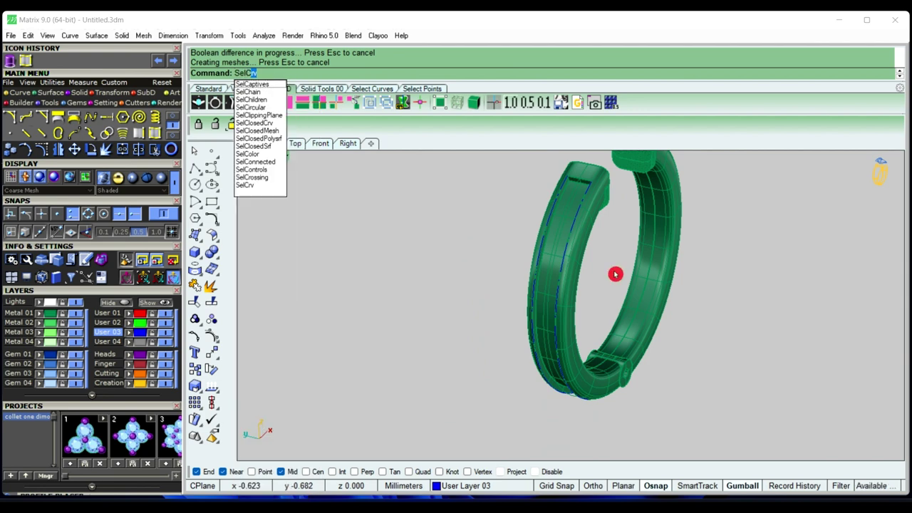
key(Return)
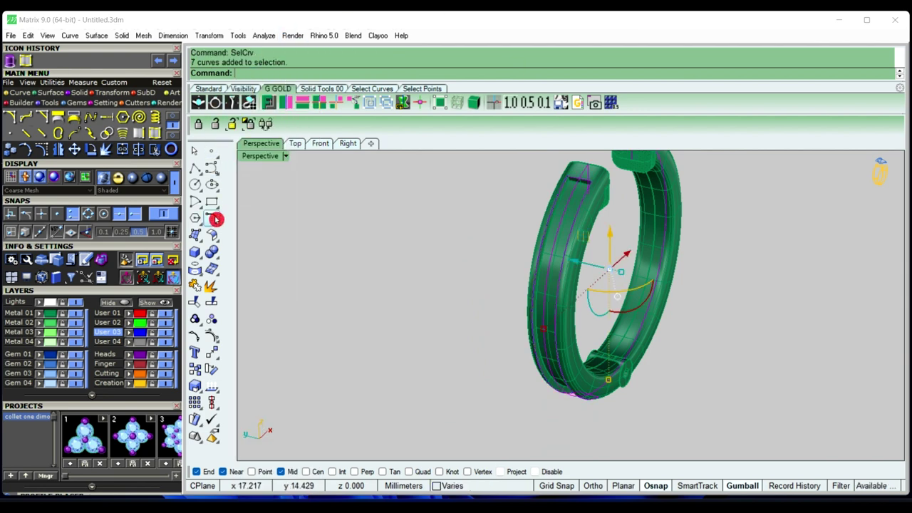
click(124, 304)
mouse_move(407, 333)
right_down()
mouse_move(724, 229)
mouse_move(706, 390)
mouse_move(664, 231)
mouse_move(668, 254)
mouse_move(706, 264)
mouse_move(571, 223)
mouse_move(767, 273)
mouse_move(741, 273)
mouse_move(714, 248)
mouse_move(657, 236)
mouse_move(669, 253)
right_up()
text(Ext)
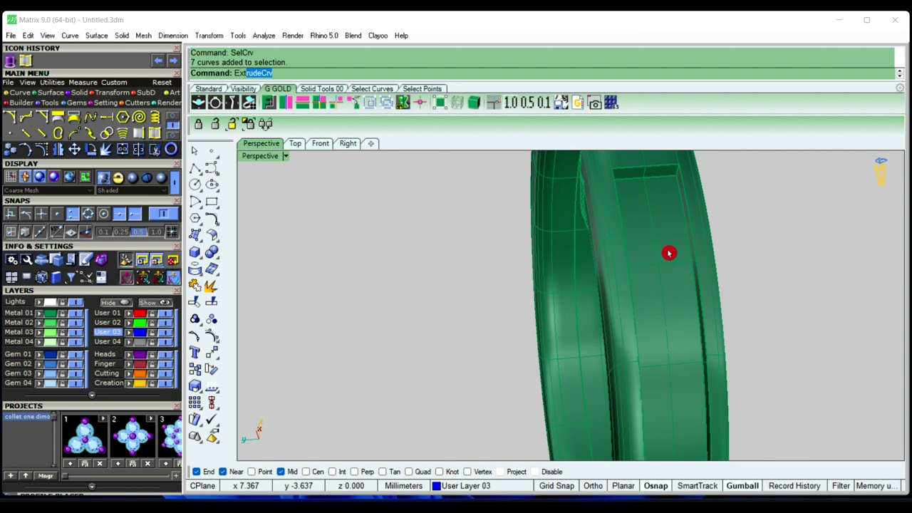
Extract the isocurve running down the middle of the channel floor
text(ra)
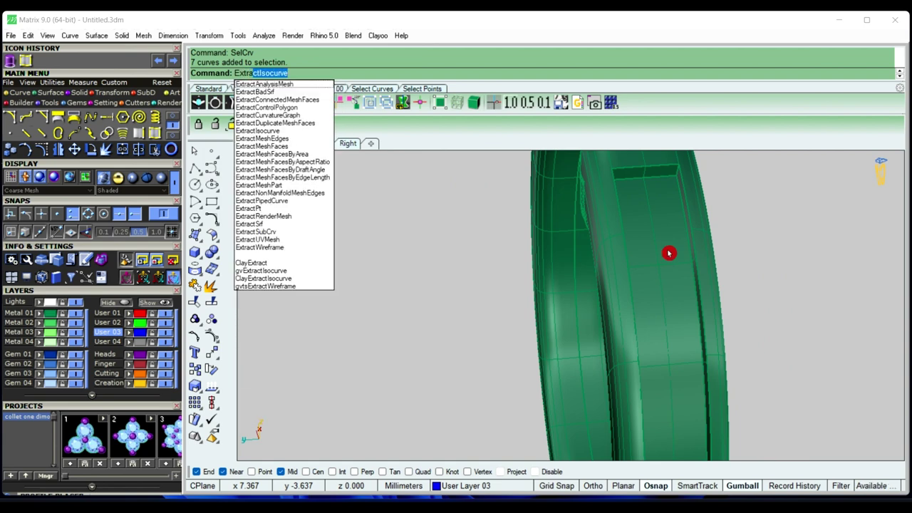
right_click(668, 253)
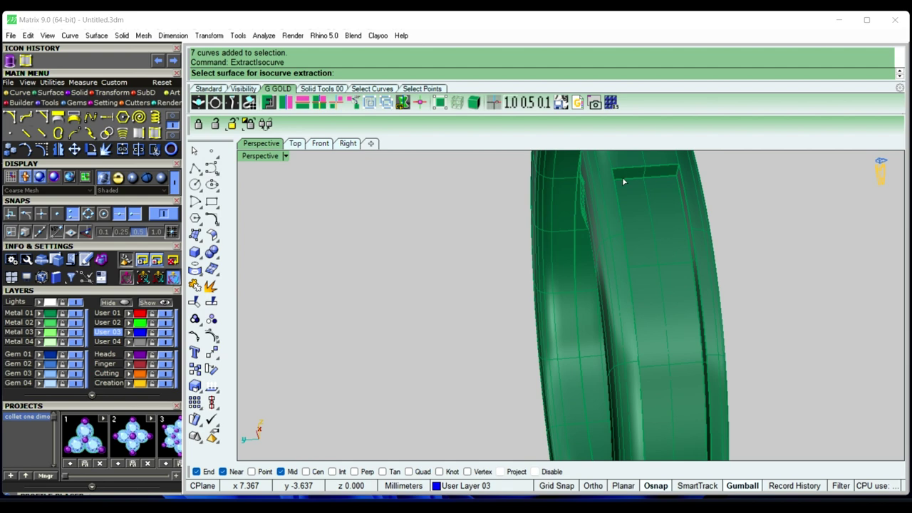
scroll(641, 178, up, 3)
scroll(645, 184, up, 2)
click(648, 188)
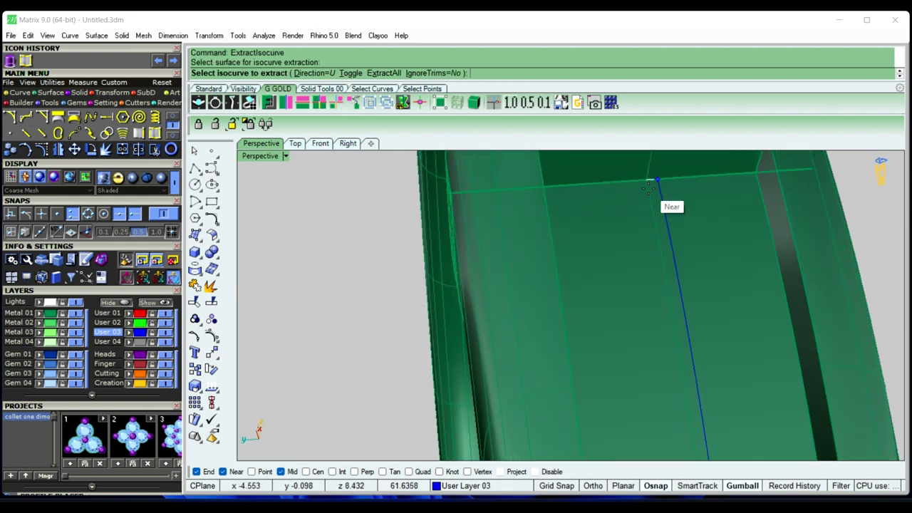
click(646, 182)
right_click(646, 182)
scroll(646, 186, down, 3)
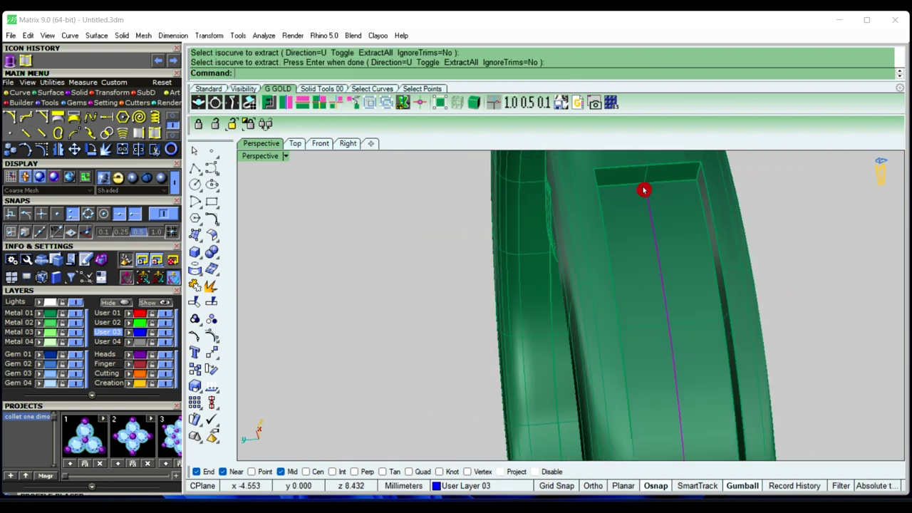
scroll(645, 190, down, 2)
scroll(788, 240, down, 2)
scroll(748, 246, down, 2)
scroll(727, 260, up, 3)
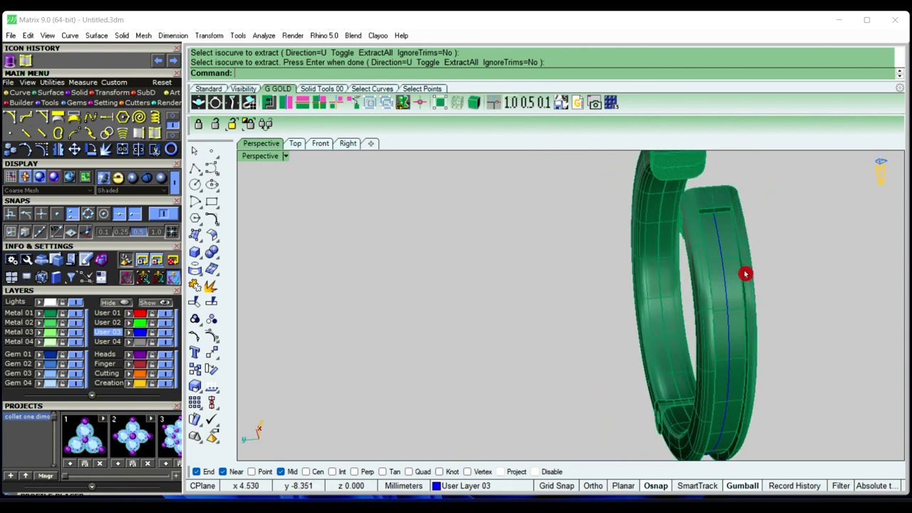
scroll(734, 267, up, 2)
Select the new centre curve and show its object actions with F6
click(718, 265)
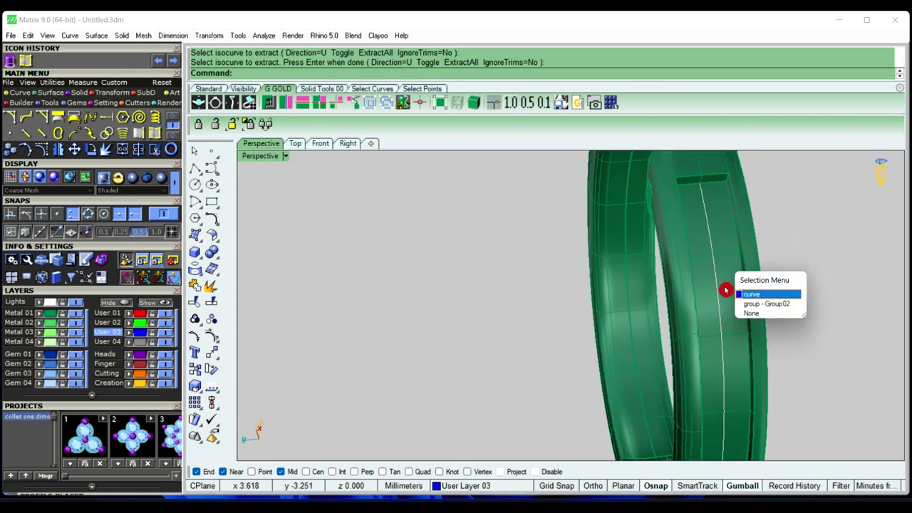
click(744, 293)
scroll(544, 279, down, 3)
scroll(544, 279, down, 2)
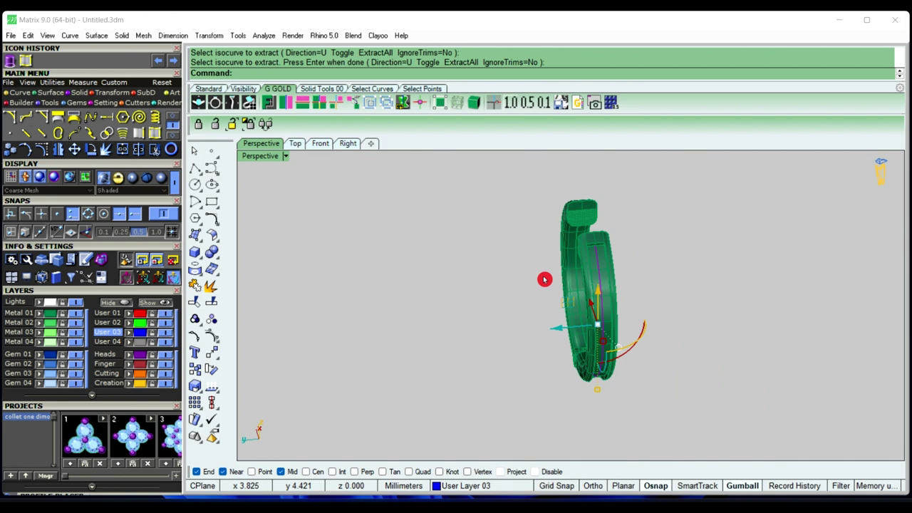
key(F6)
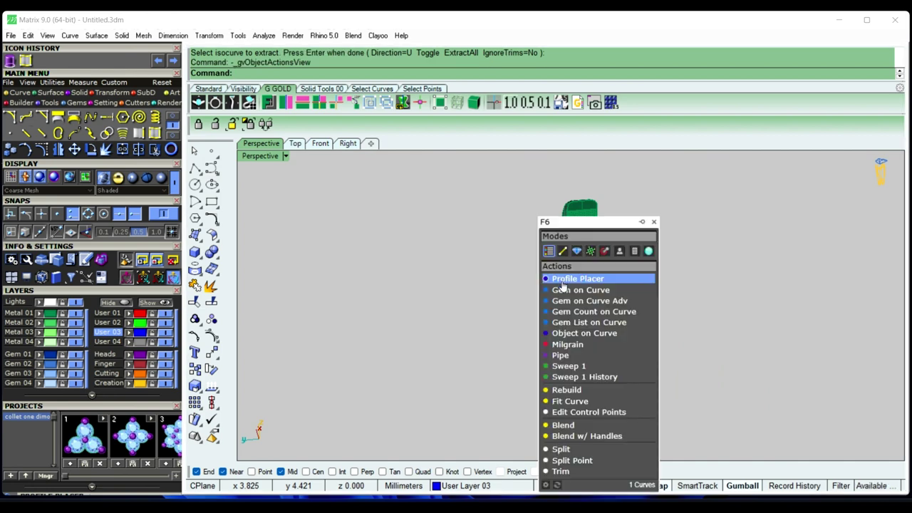
Place round gems along the channel curve with their direction oriented to the ring object
click(566, 292)
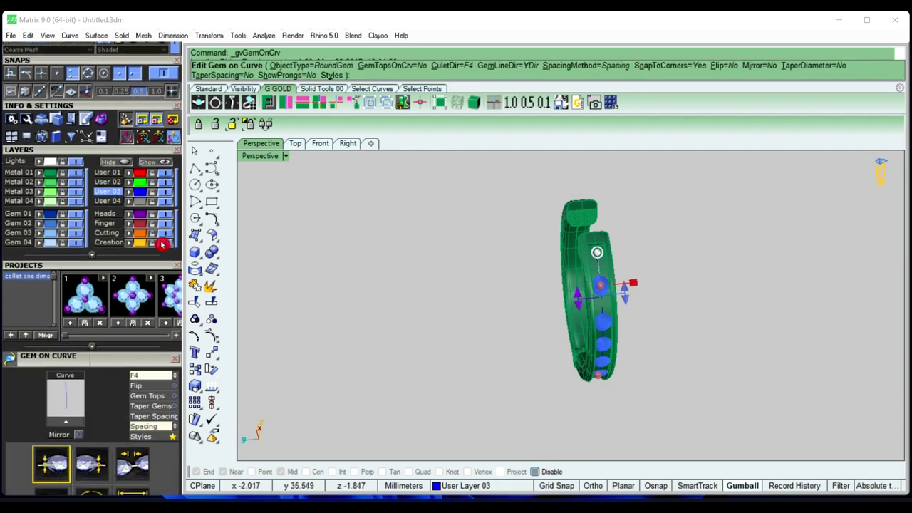
click(147, 288)
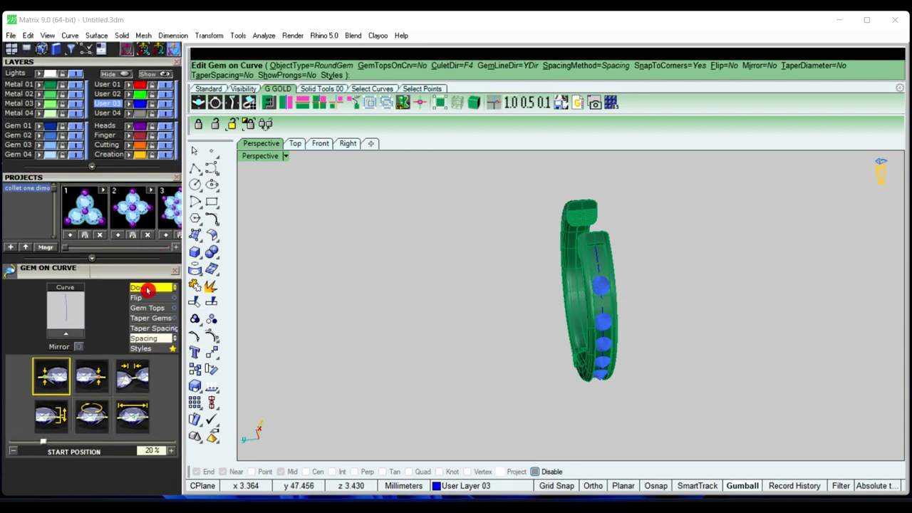
click(591, 305)
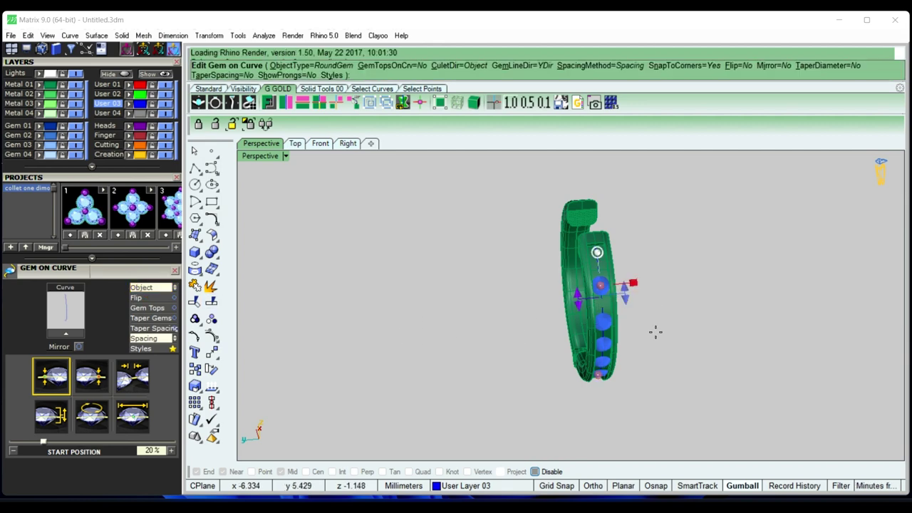
click(217, 380)
mouse_move(725, 335)
right_down()
mouse_move(737, 342)
mouse_move(609, 325)
right_up()
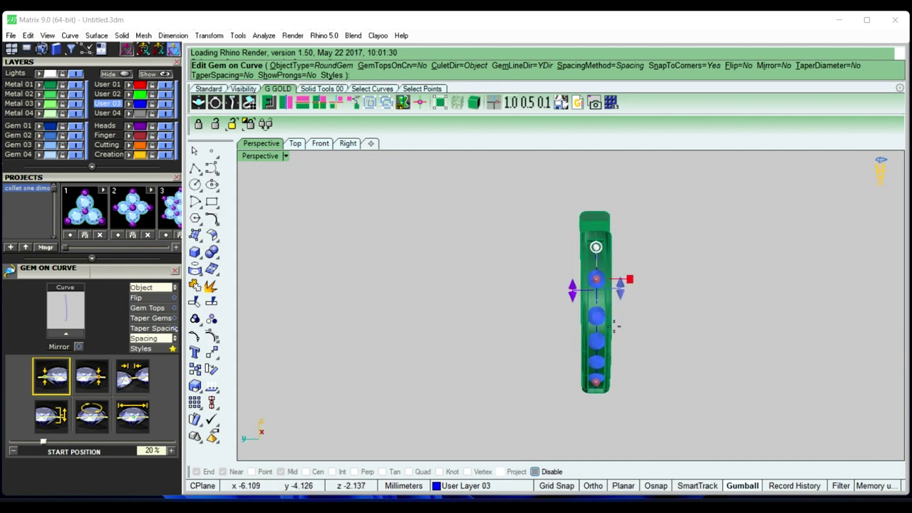
scroll(599, 321, up, 3)
scroll(568, 307, up, 3)
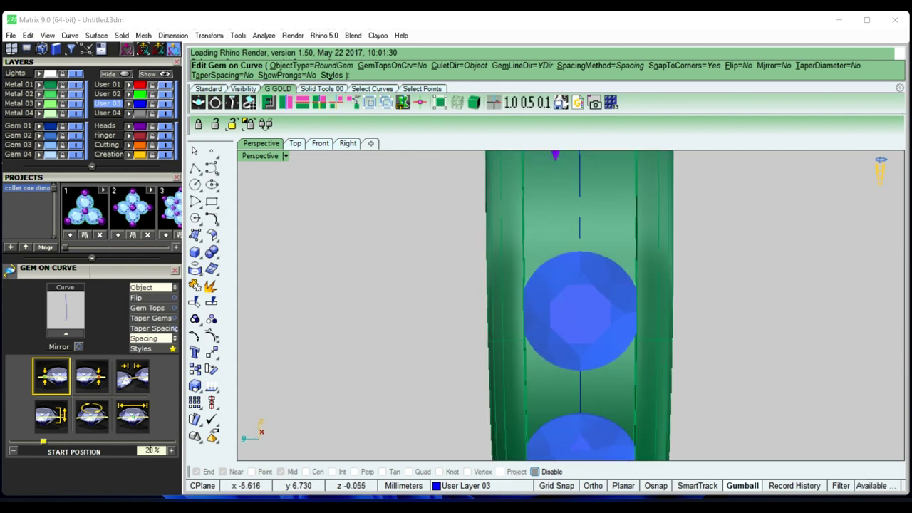
Set the gems' start size to 1.8 mm and check the resized gems
click(130, 424)
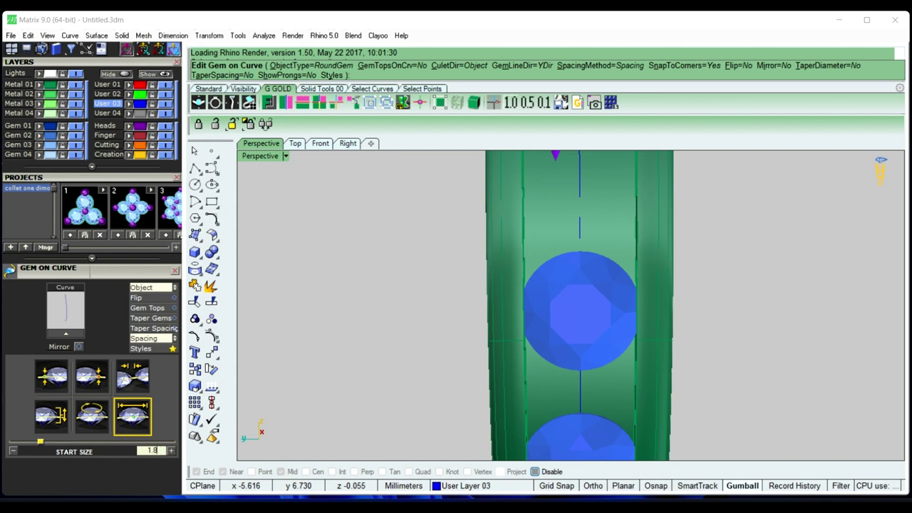
key(Return)
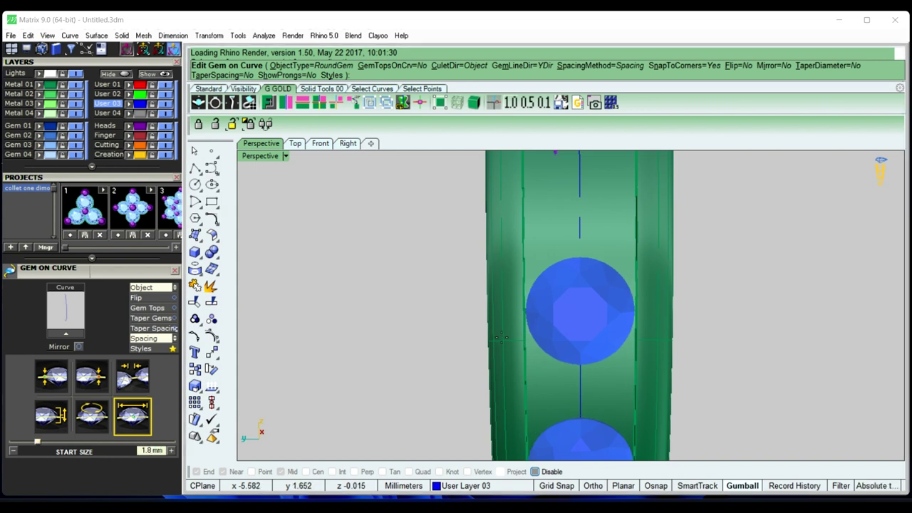
scroll(581, 313, up, 2)
mouse_move(581, 314)
right_down()
mouse_move(544, 296)
mouse_move(581, 284)
right_up()
scroll(581, 283, down, 2)
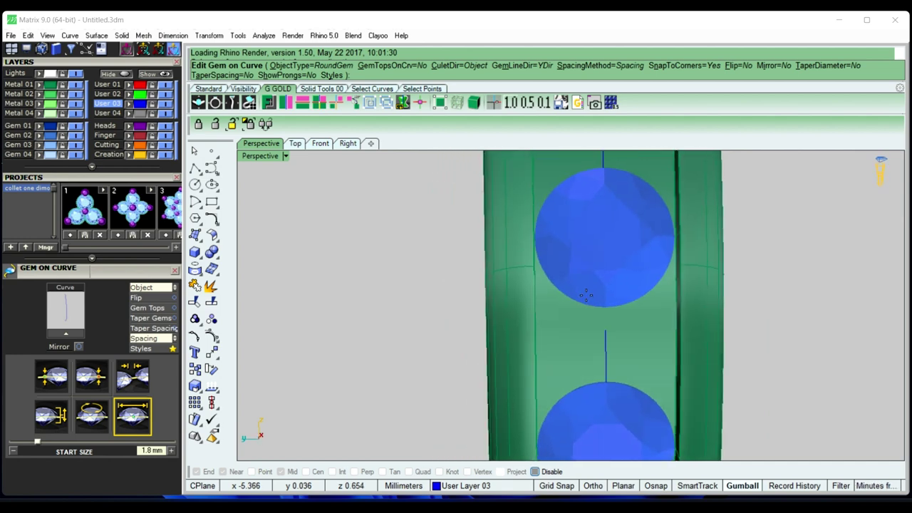
scroll(499, 292, down, 2)
click(140, 374)
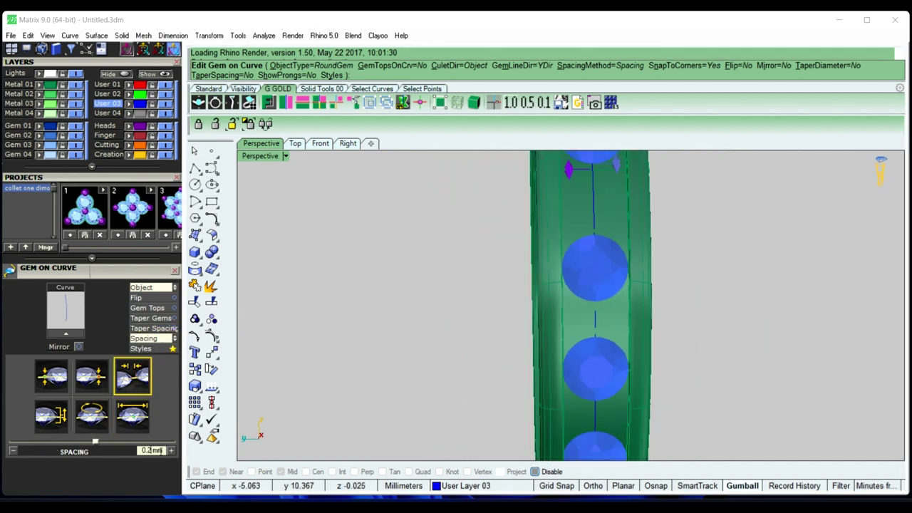
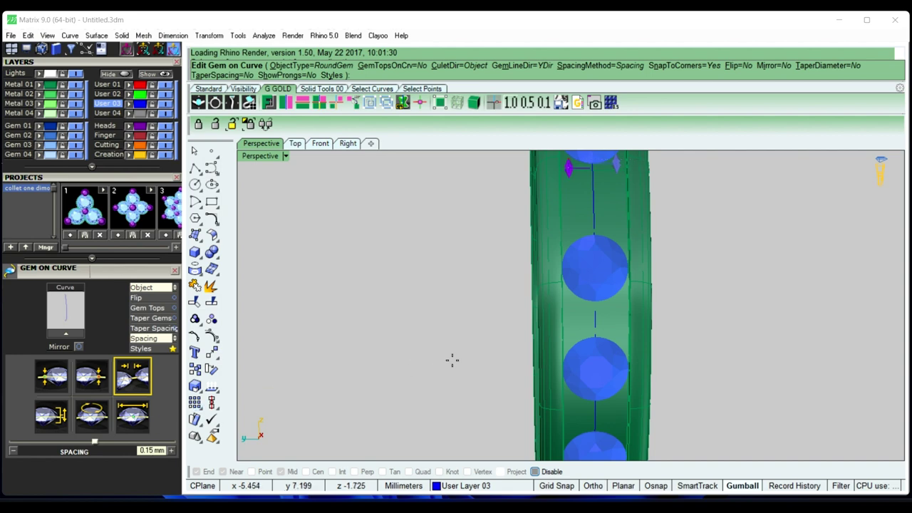
Move the gem row's start nearer the curve's beginning and extend its end to add another gem
scroll(483, 320, down, 5)
scroll(499, 285, down, 2)
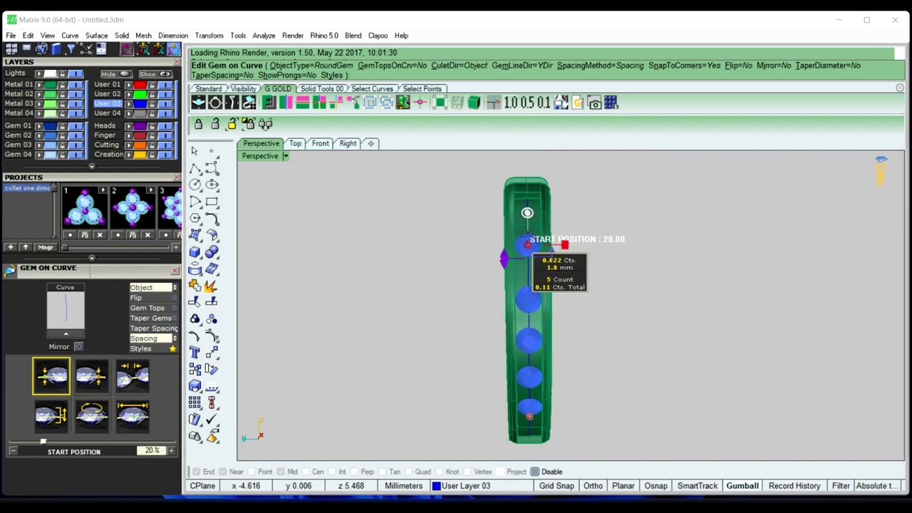
drag(526, 243, 527, 208)
scroll(557, 383, down, 2)
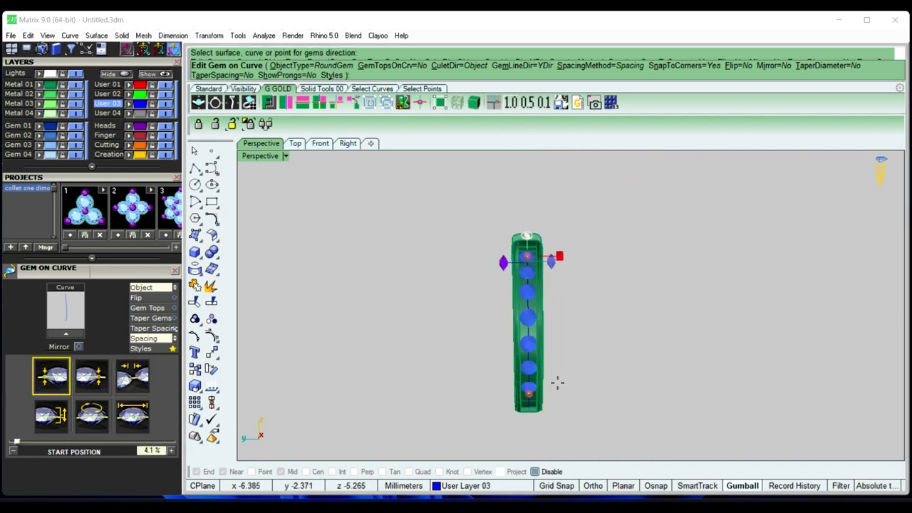
right_drag(557, 383, 565, 295)
scroll(541, 313, up, 2)
scroll(530, 335, up, 3)
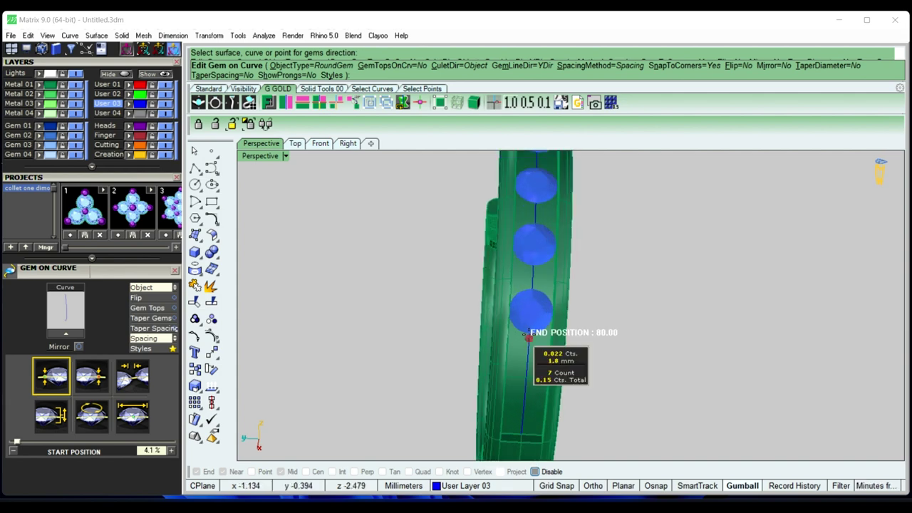
mouse_move(529, 336)
mouse_down()
mouse_move(526, 394)
mouse_move(525, 261)
mouse_move(525, 409)
mouse_up()
Shift the row's start slightly, shorten its end, and finish the Gem on Curve edit
scroll(556, 371, down, 4)
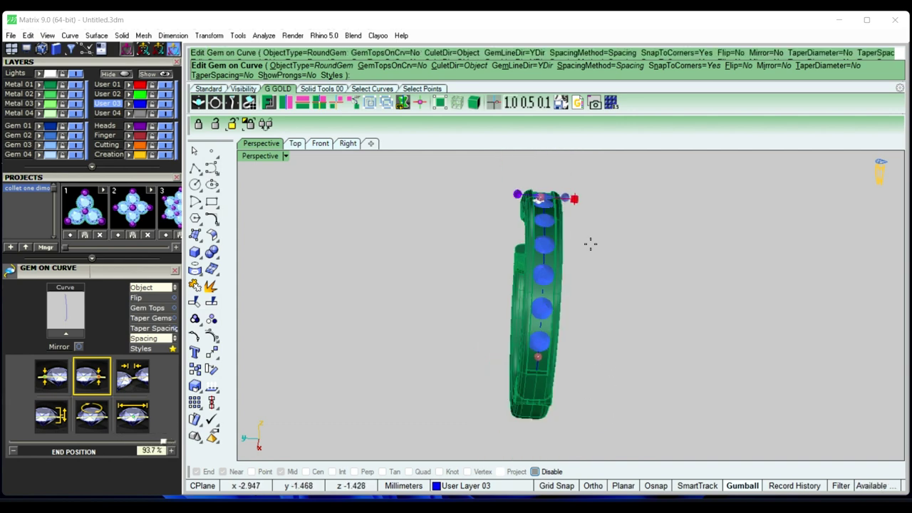
right_drag(590, 245, 578, 381)
scroll(542, 237, up, 3)
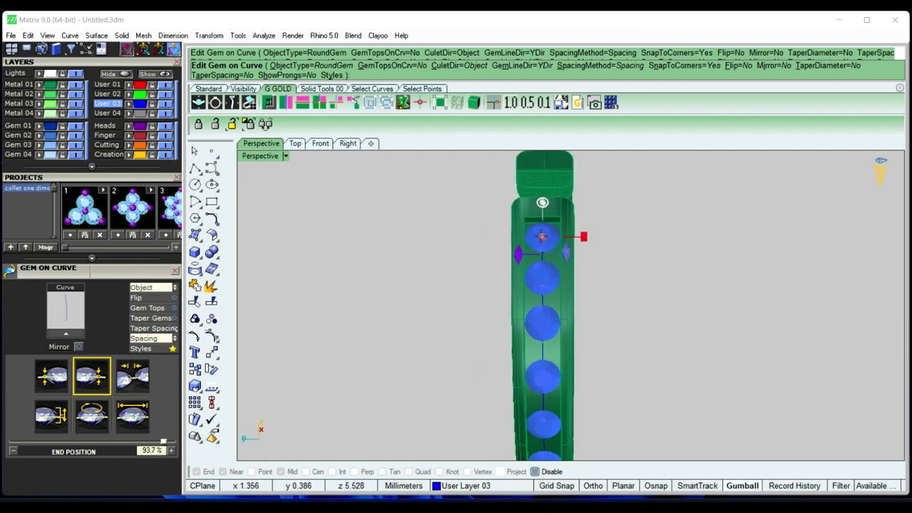
scroll(542, 237, up, 3)
drag(540, 234, 539, 265)
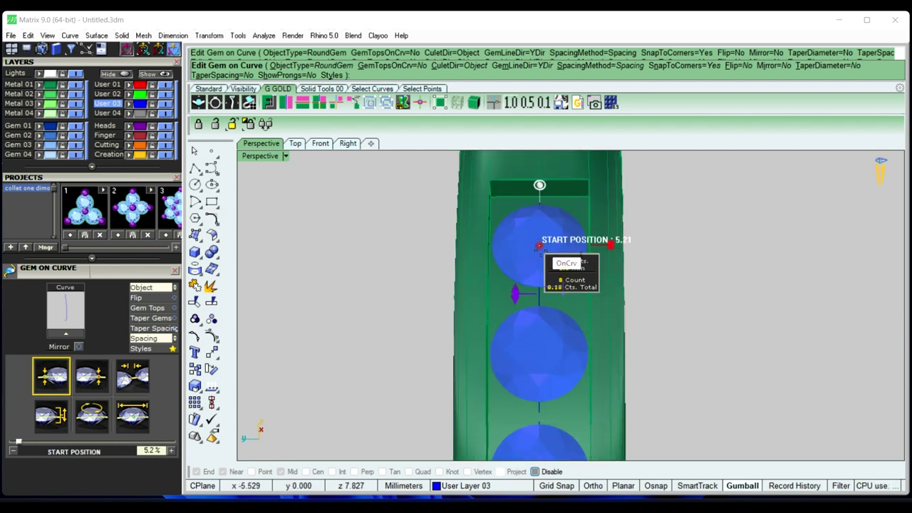
scroll(543, 292, down, 3)
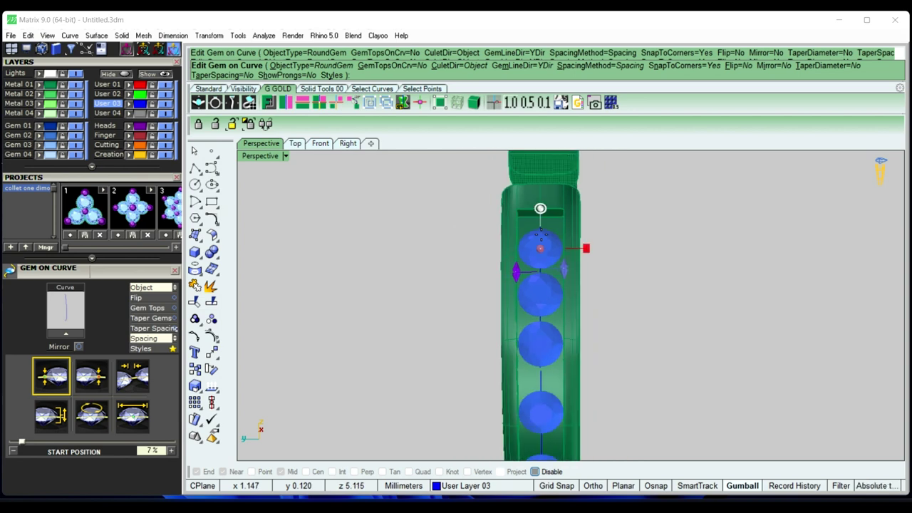
scroll(547, 327, down, 2)
right_drag(549, 338, 586, 382)
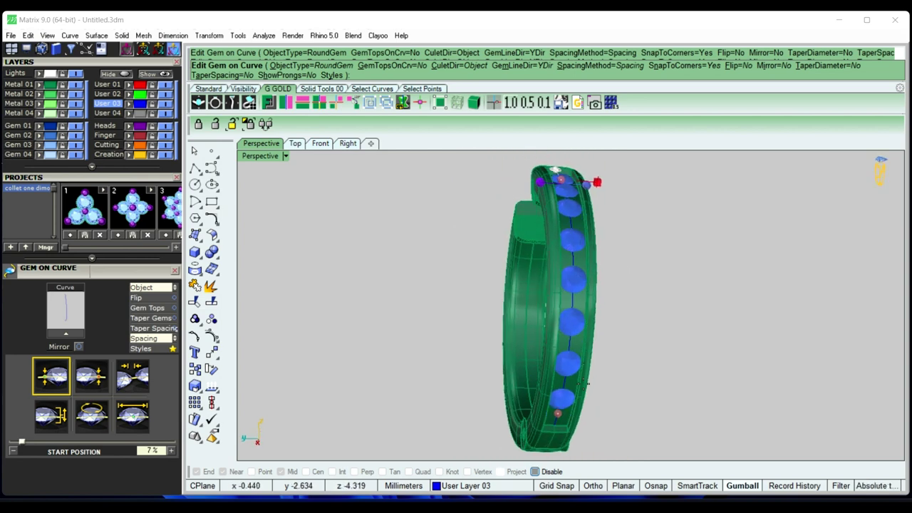
mouse_move(558, 413)
mouse_move(558, 412)
mouse_down()
mouse_move(567, 184)
mouse_move(584, 313)
mouse_up()
right_drag(663, 245, 587, 279)
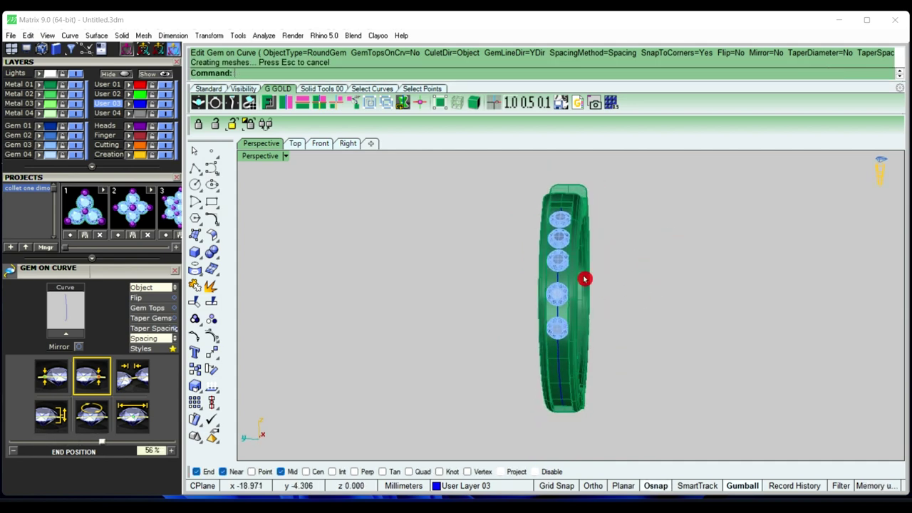
scroll(553, 214, up, 3)
right_click(557, 217)
Delete the five gems from the band and undo the earlier gem placement
key(Delete)
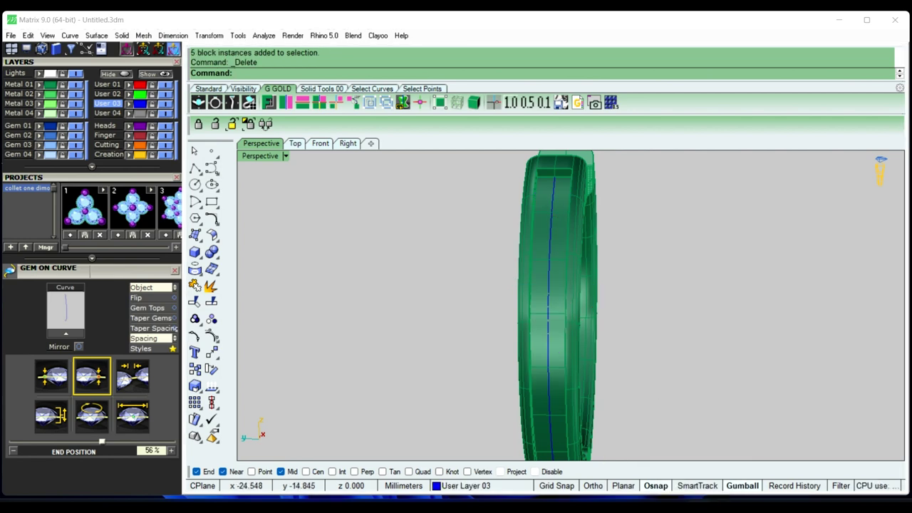
key(ctrl+z)
mouse_move(478, 252)
right_down()
mouse_move(576, 262)
mouse_move(534, 239)
right_up()
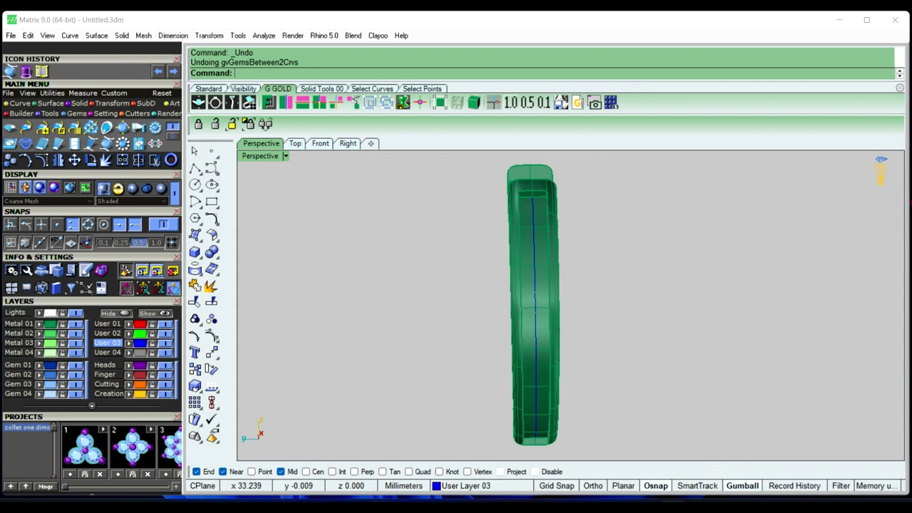
right_drag(682, 428, 615, 403)
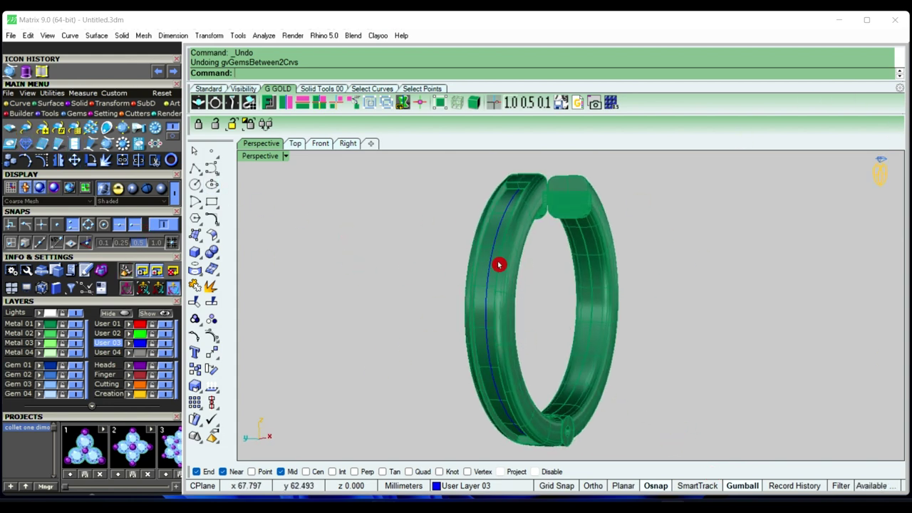
Start the Gems Between 2 Curves command from the Gems menu
click(18, 106)
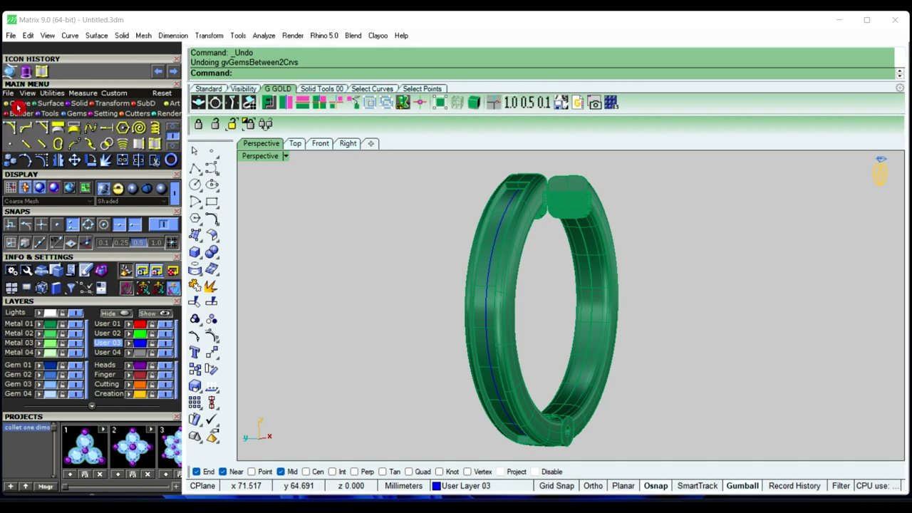
click(82, 114)
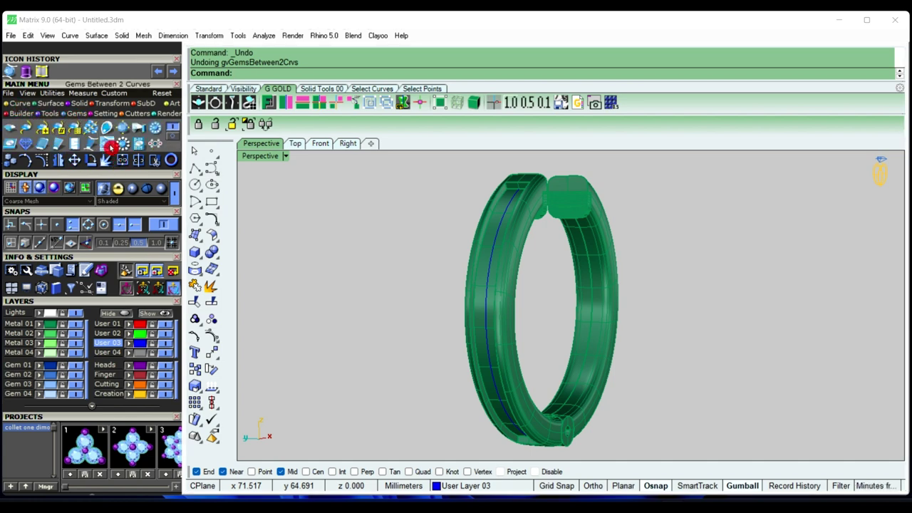
click(107, 146)
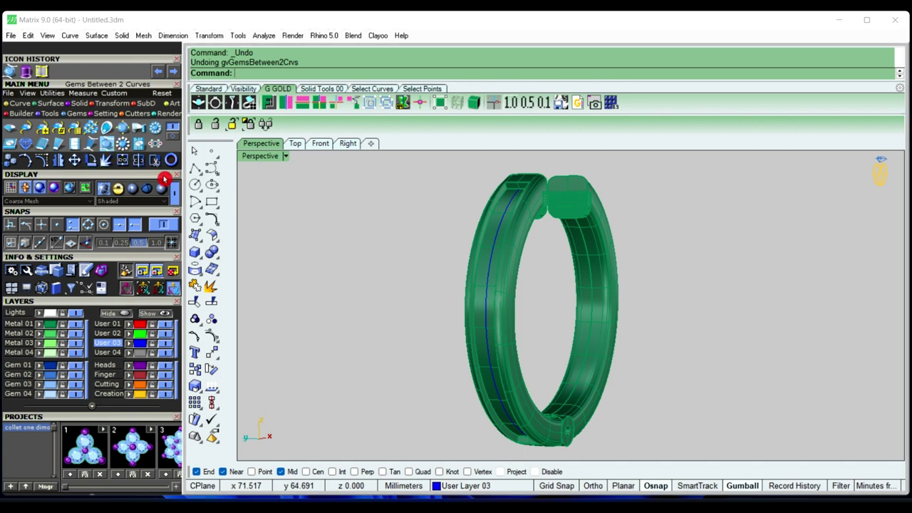
scroll(493, 189, up, 3)
scroll(493, 189, up, 4)
Pick the first and second edge curves of the band's channel
click(492, 184)
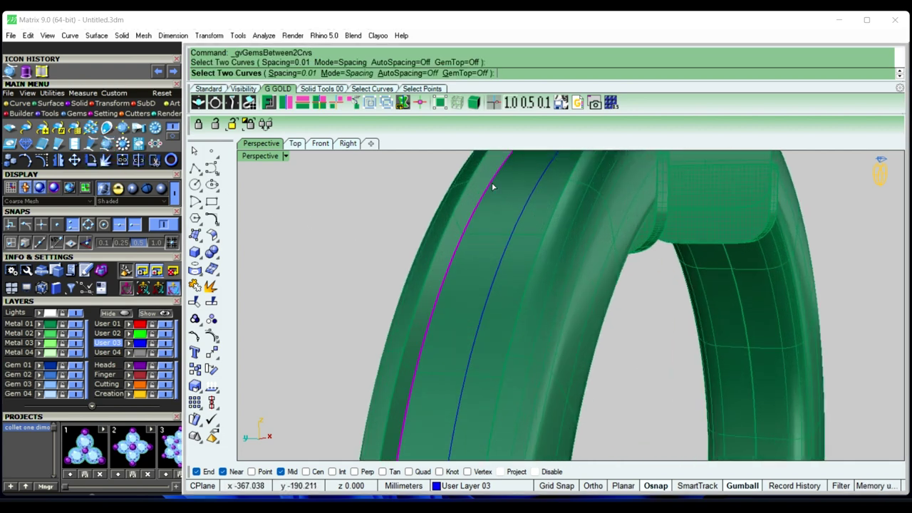
mouse_move(492, 184)
right_down()
mouse_move(430, 252)
mouse_move(599, 226)
mouse_move(619, 202)
mouse_move(562, 230)
right_up()
click(620, 202)
scroll(563, 234, down, 3)
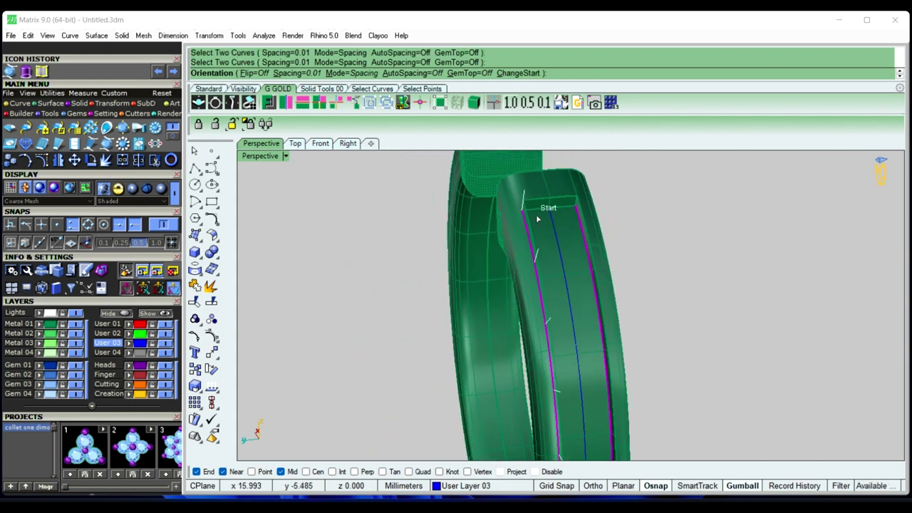
Set the gem spacing to 0.15 and accept the row of round gems
click(308, 77)
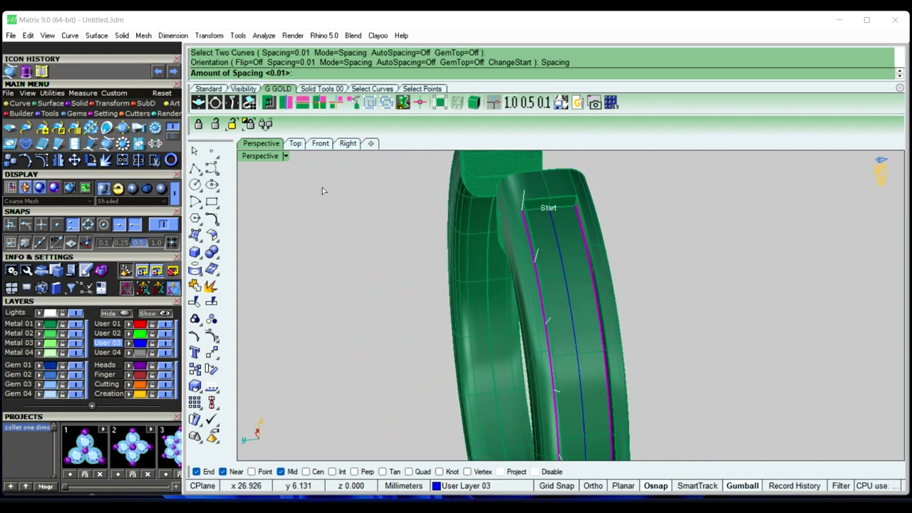
text(.15)
key(Return)
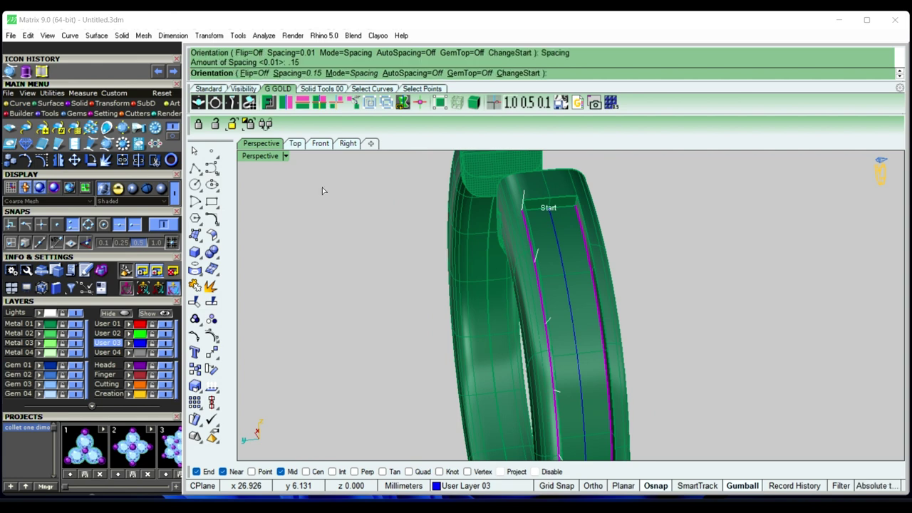
scroll(540, 230, up, 1)
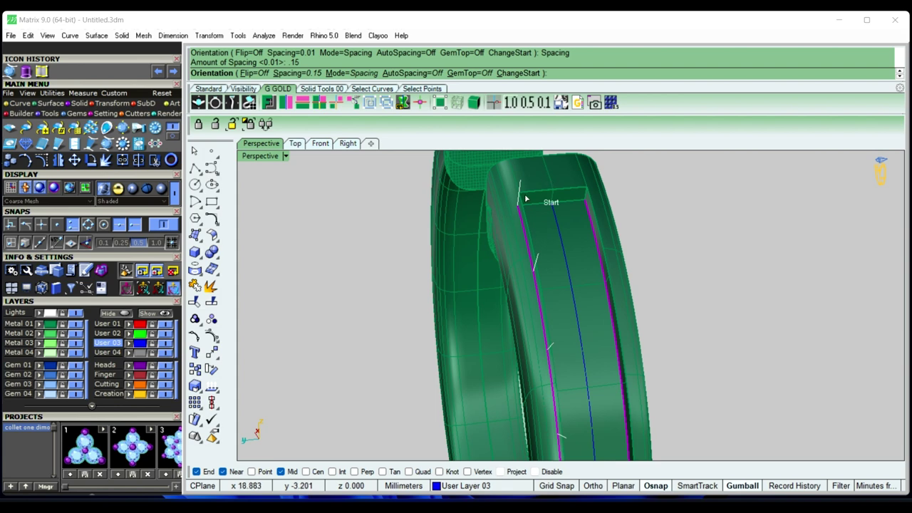
right_drag(525, 199, 496, 214)
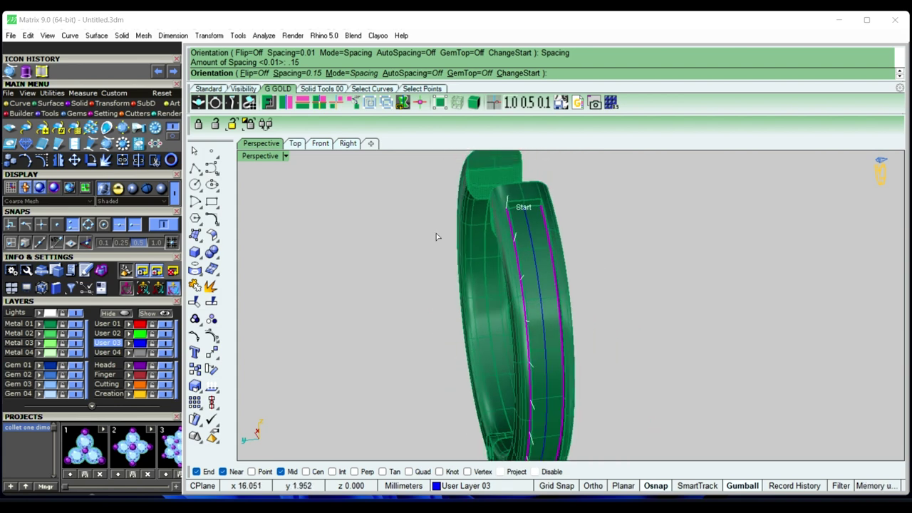
key(Return)
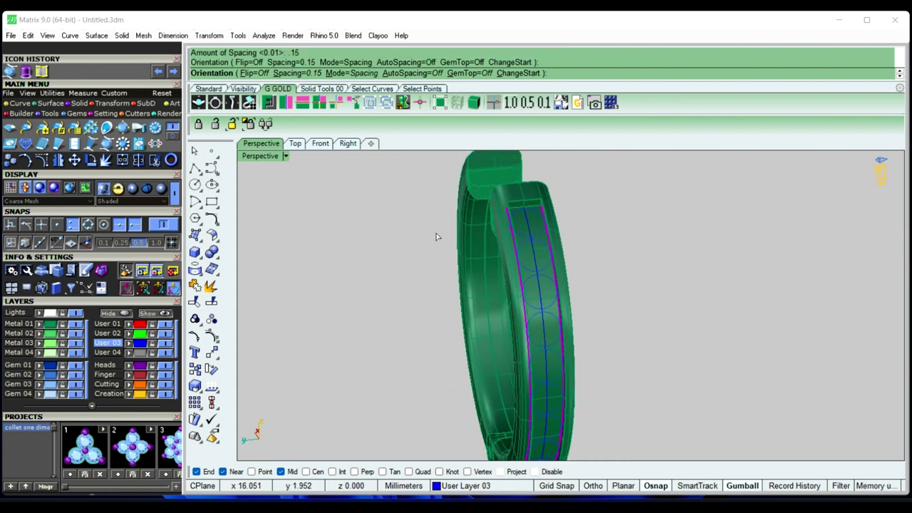
right_click(436, 233)
scroll(552, 221, up, 2)
scroll(498, 215, up, 2)
Select all 11 channel gems on the band
scroll(498, 216, up, 1)
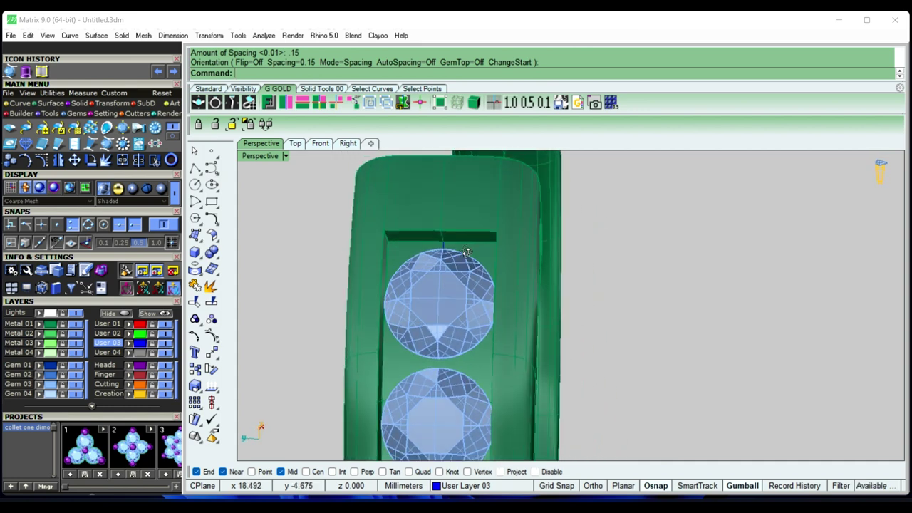
scroll(490, 238, up, 2)
scroll(491, 238, down, 6)
scroll(497, 198, down, 2)
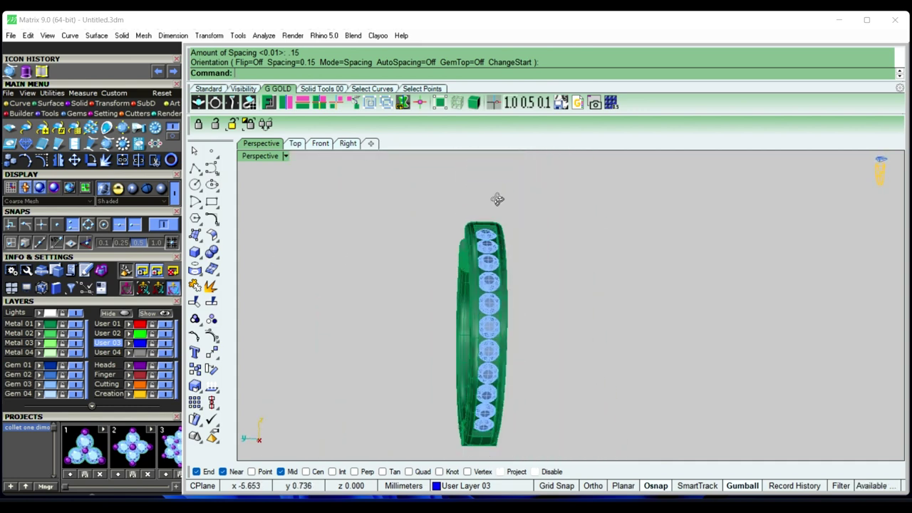
mouse_move(497, 197)
right_down()
mouse_move(501, 391)
mouse_move(468, 314)
right_up()
scroll(448, 389, up, 3)
scroll(448, 389, up, 3)
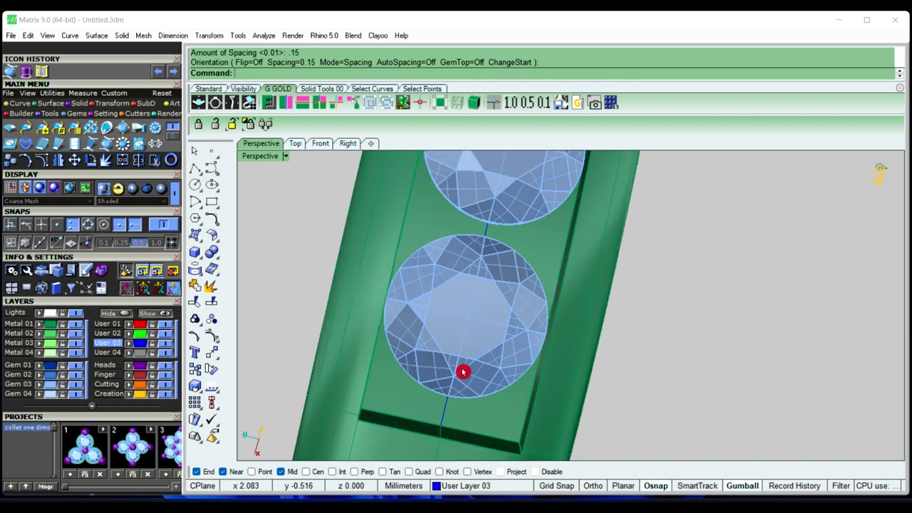
scroll(469, 363, down, 2)
scroll(468, 384, up, 1)
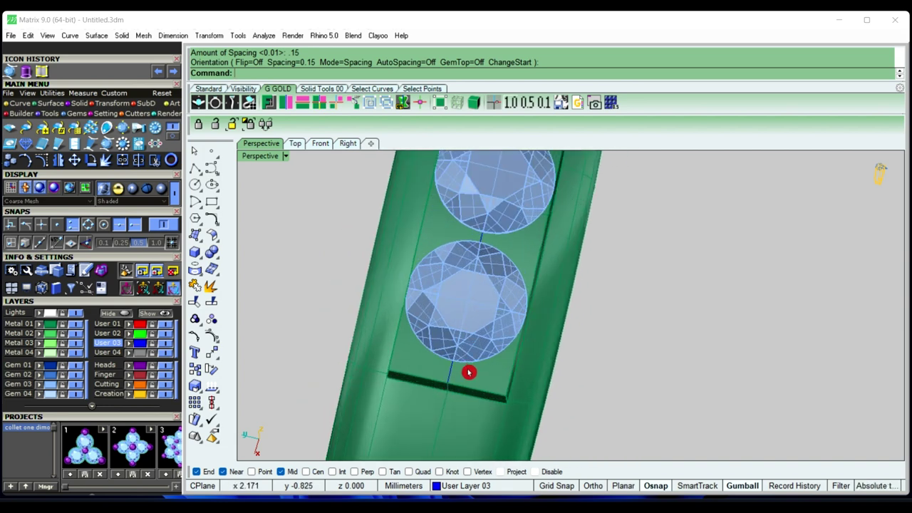
scroll(469, 372, down, 1)
scroll(470, 368, down, 3)
mouse_move(401, 406)
right_down()
mouse_move(515, 299)
mouse_move(503, 341)
mouse_move(501, 287)
mouse_move(513, 291)
mouse_move(444, 238)
right_up()
scroll(492, 274, up, 2)
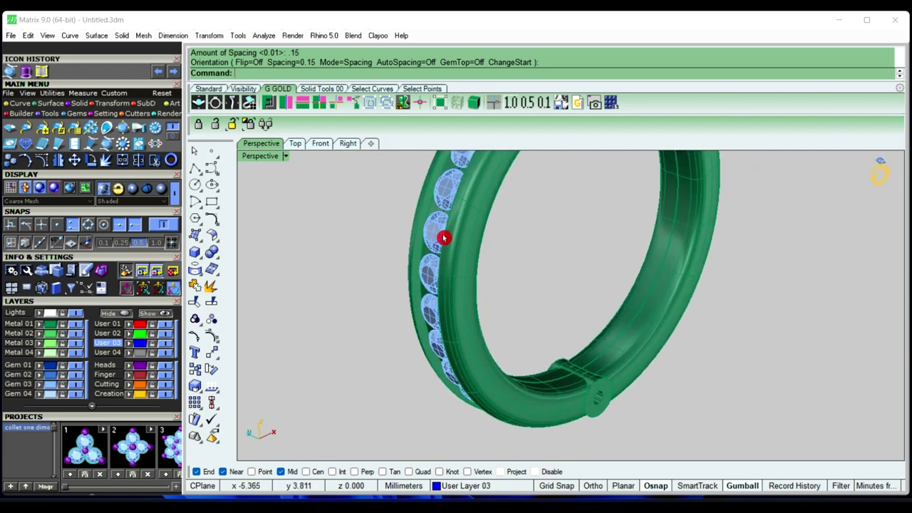
click(442, 237)
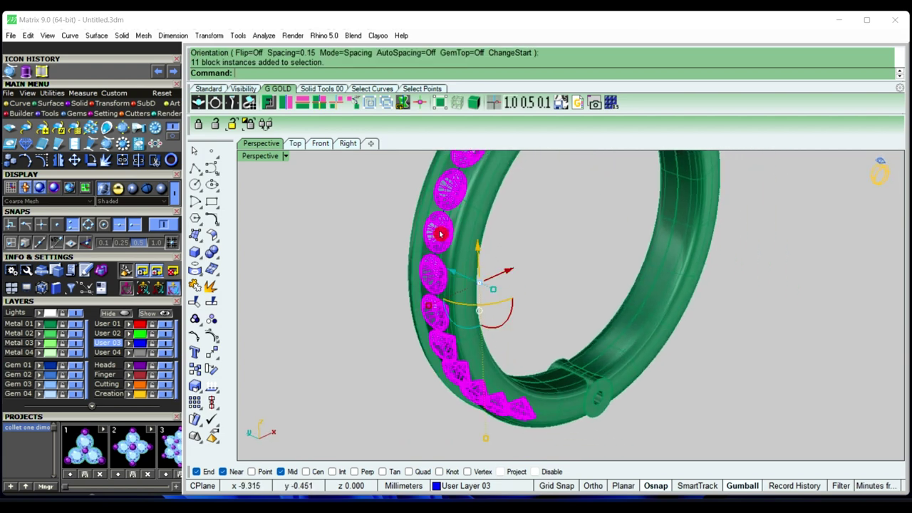
Switch to the Front view and start the Rotate command on the selected gems
click(322, 147)
scroll(529, 320, up, 2)
scroll(535, 333, up, 2)
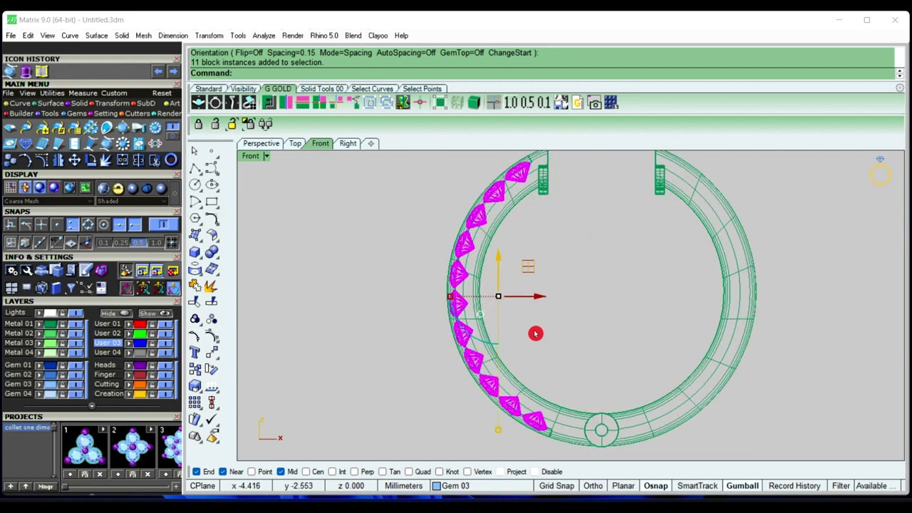
scroll(517, 177, up, 2)
scroll(535, 159, up, 1)
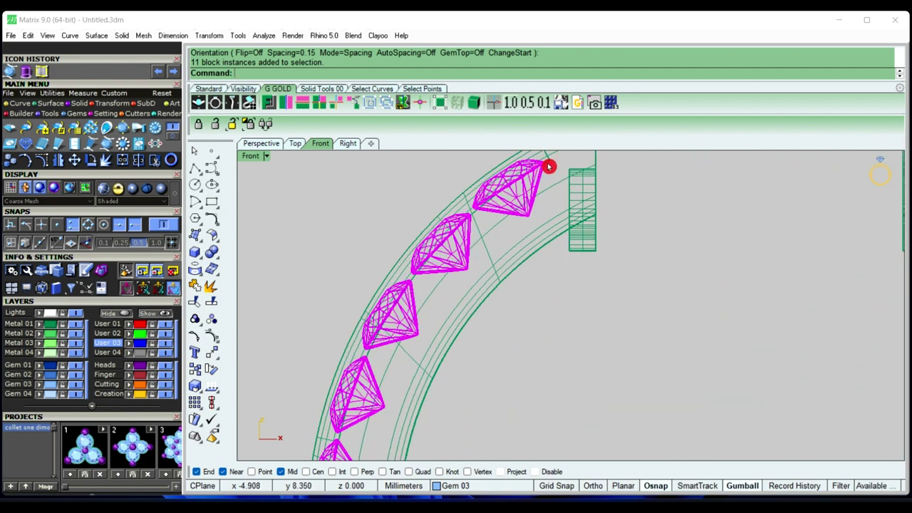
scroll(548, 167, down, 2)
scroll(544, 350, down, 3)
scroll(548, 328, up, 2)
scroll(568, 312, up, 2)
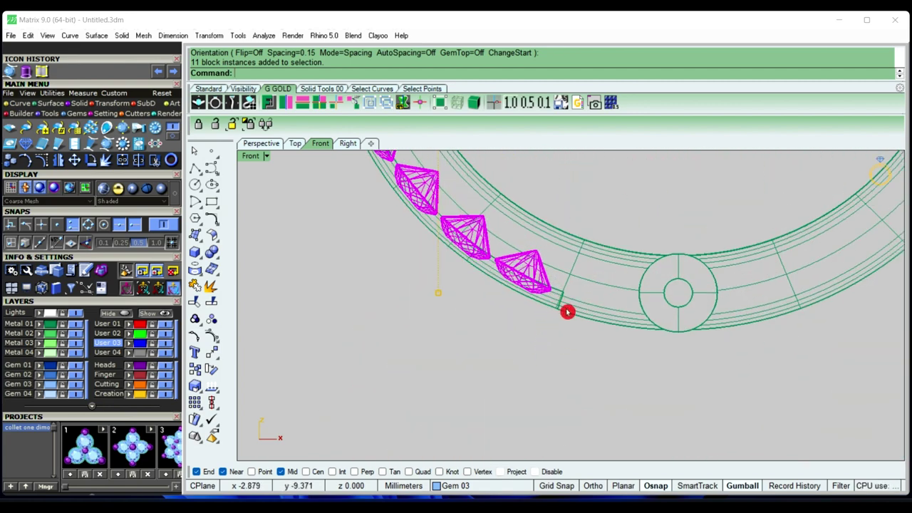
scroll(548, 320, down, 2)
scroll(548, 320, down, 2)
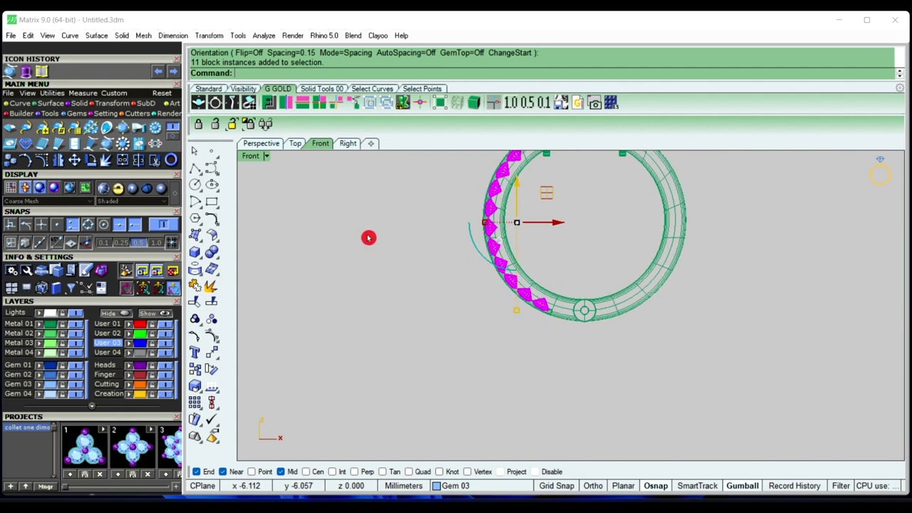
click(216, 375)
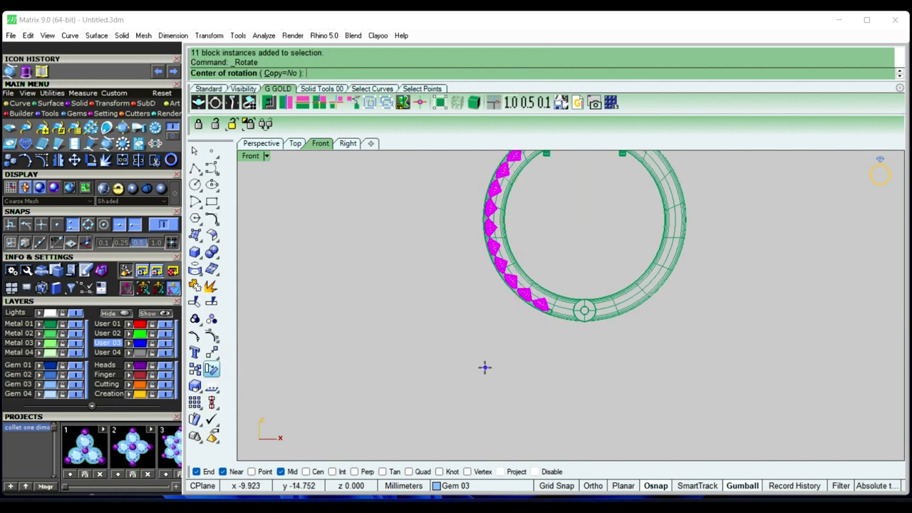
text(0)
Rotate the 11 gems about origin 0 using two reference points, deselect, and view in Perspective
key(Return)
scroll(484, 367, down, 3)
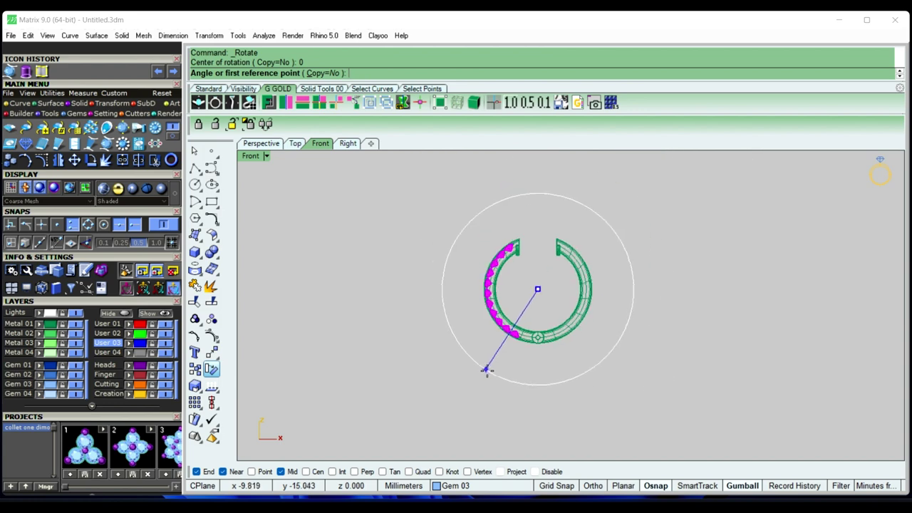
scroll(483, 288, up, 2)
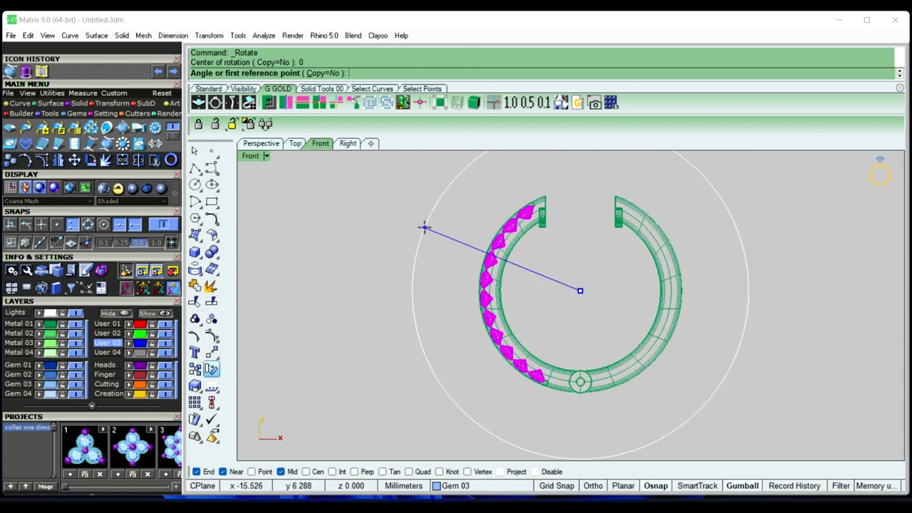
click(424, 225)
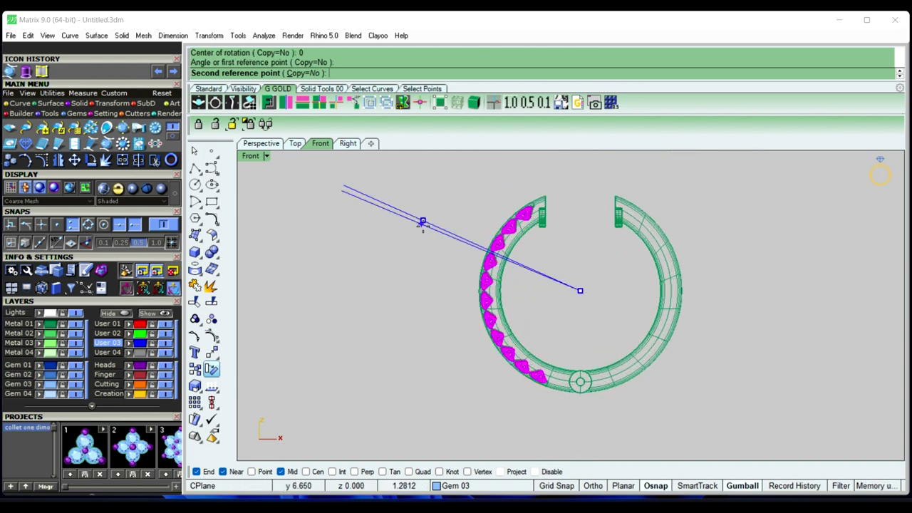
scroll(422, 225, up, 2)
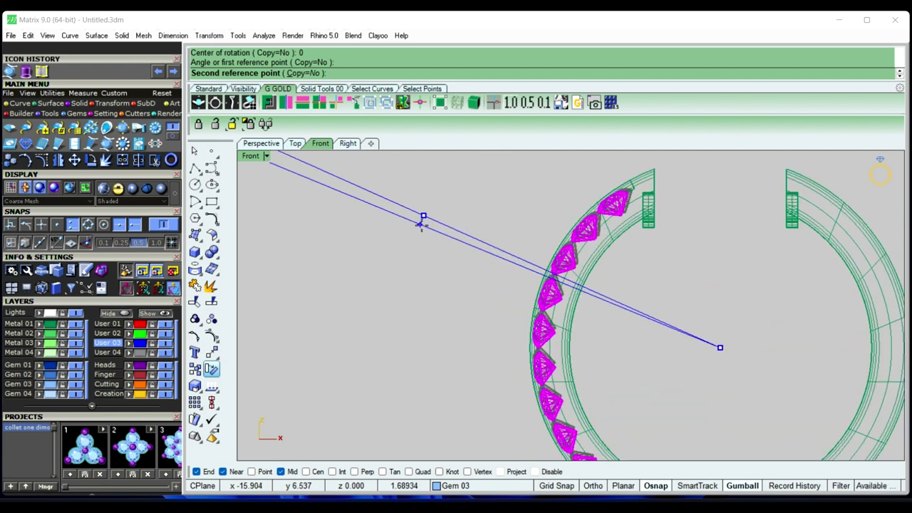
right_drag(420, 225, 392, 182)
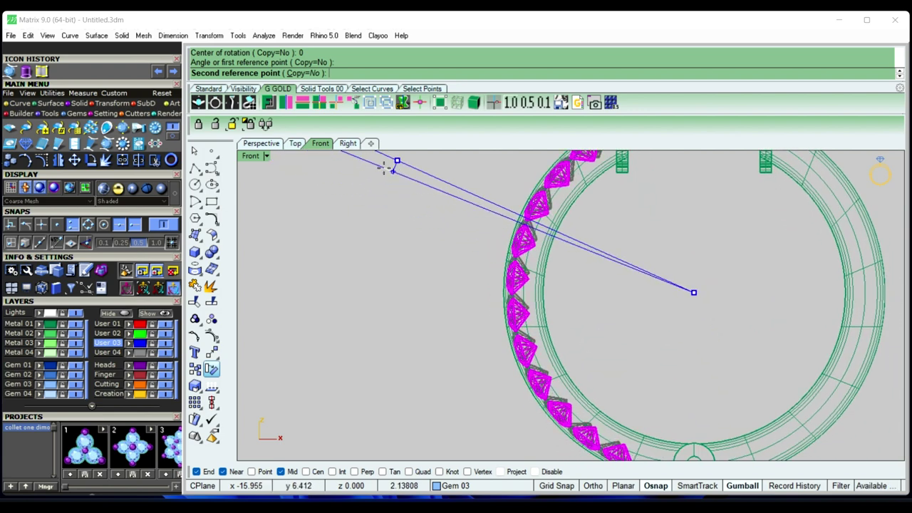
scroll(386, 167, down, 1)
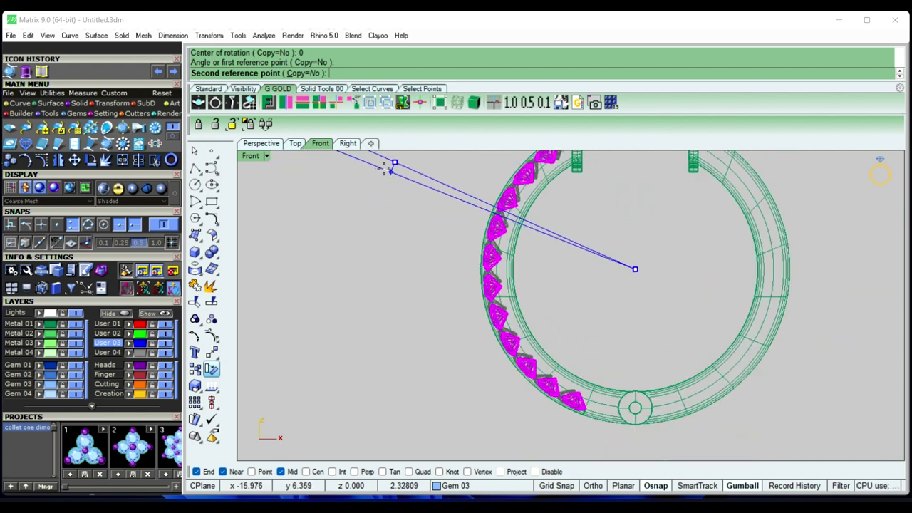
click(355, 146)
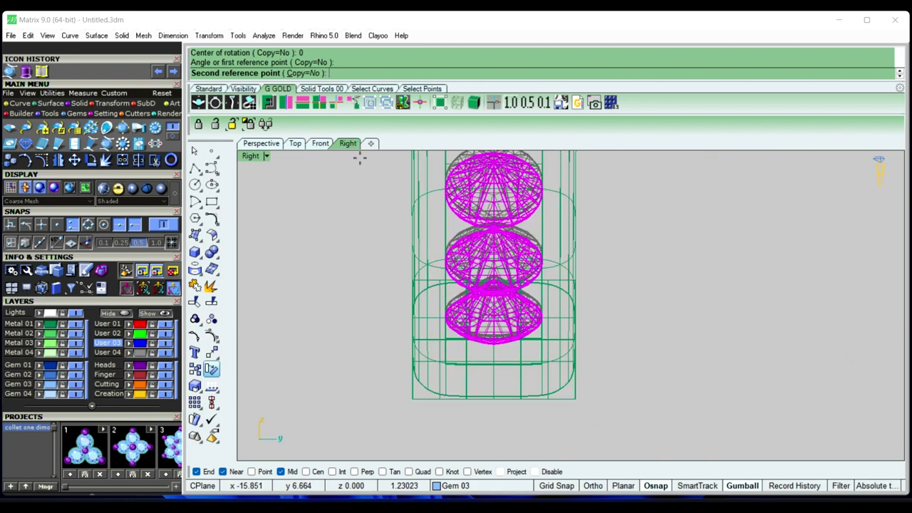
click(535, 377)
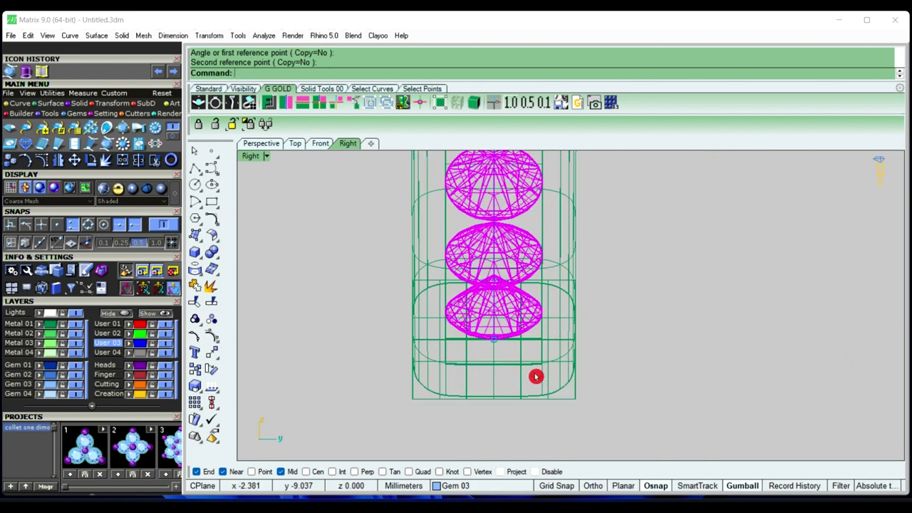
click(643, 365)
click(277, 147)
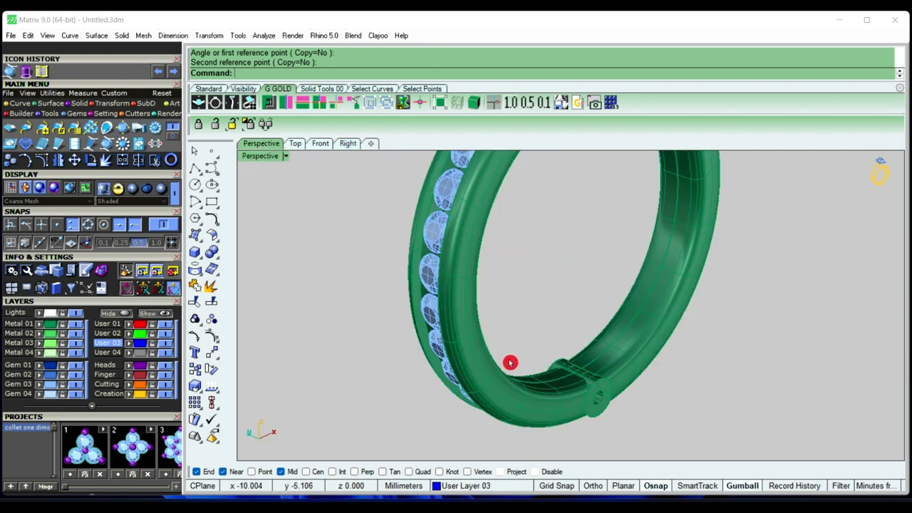
Orbit and zoom around the shaded ring to inspect the gems, then return to the Front view
mouse_move(511, 362)
right_down()
mouse_move(526, 350)
mouse_move(483, 345)
right_up()
scroll(482, 345, up, 3)
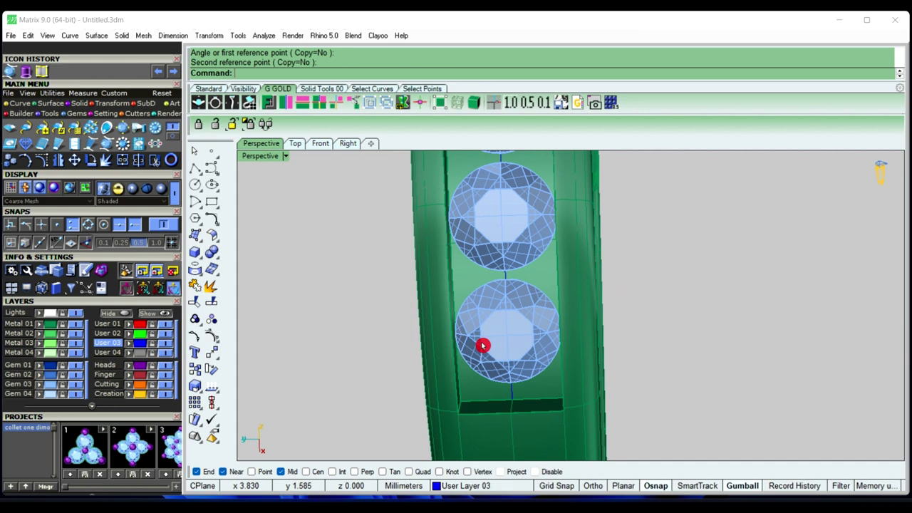
scroll(482, 346, down, 5)
right_drag(509, 372, 506, 287)
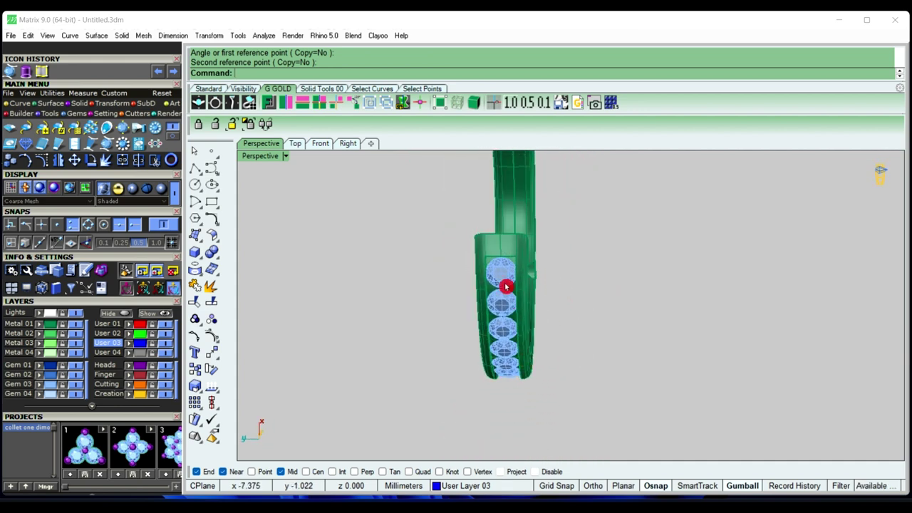
scroll(502, 274, up, 3)
scroll(515, 261, up, 2)
scroll(510, 260, down, 4)
mouse_move(507, 259)
right_down()
mouse_move(438, 260)
mouse_move(290, 182)
right_up()
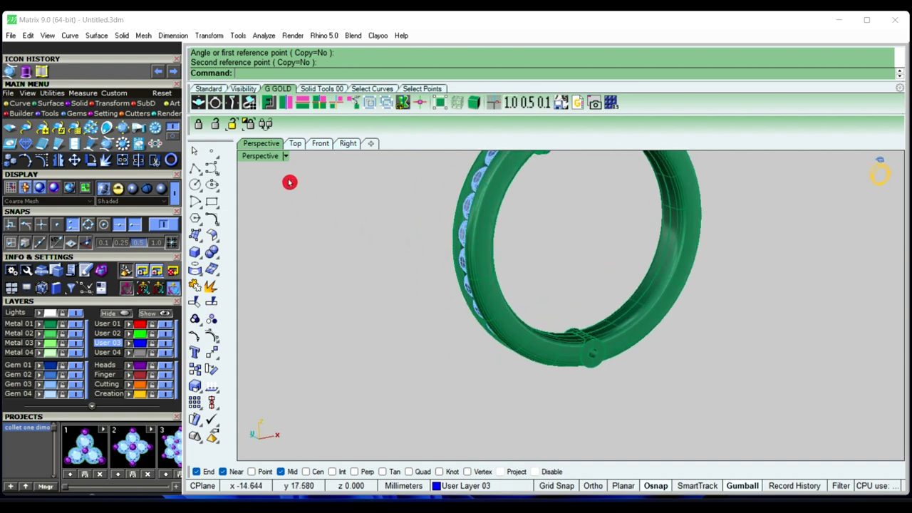
click(314, 145)
scroll(541, 263, up, 2)
Rotate the 11 gems about the origin again via two close reference points, then deselect them
scroll(501, 207, up, 1)
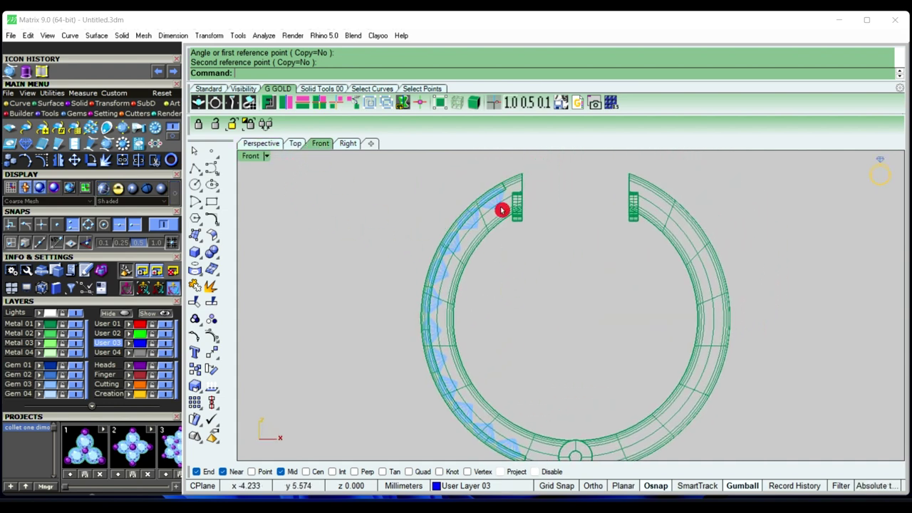
scroll(506, 192, up, 3)
scroll(506, 193, up, 2)
scroll(506, 196, down, 5)
scroll(525, 373, up, 1)
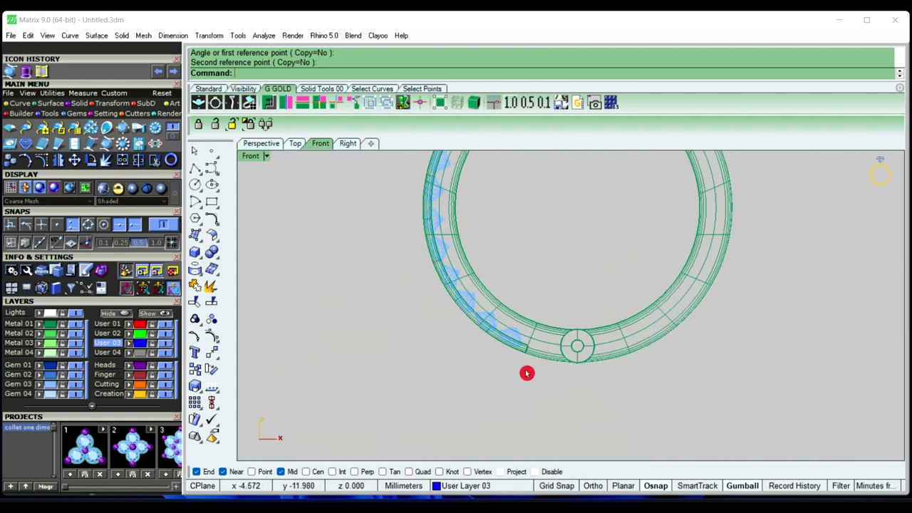
scroll(527, 335, up, 2)
scroll(515, 326, up, 2)
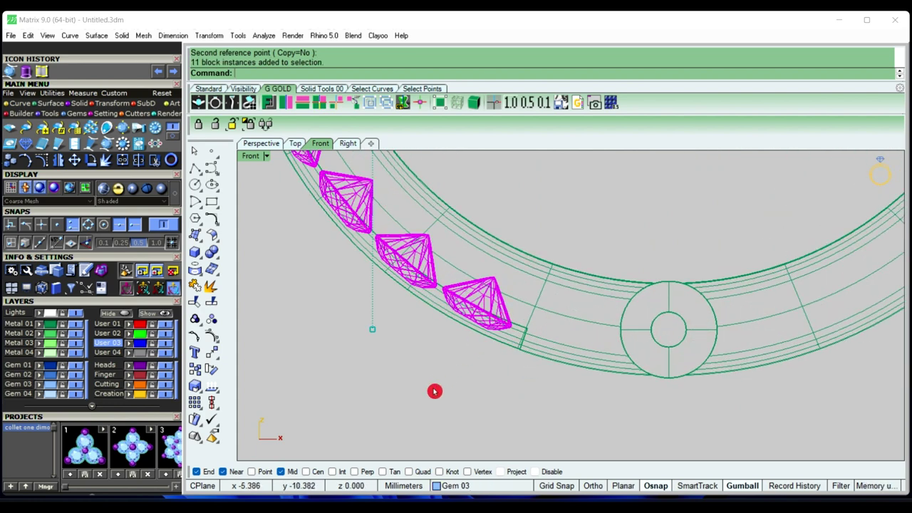
scroll(433, 391, down, 3)
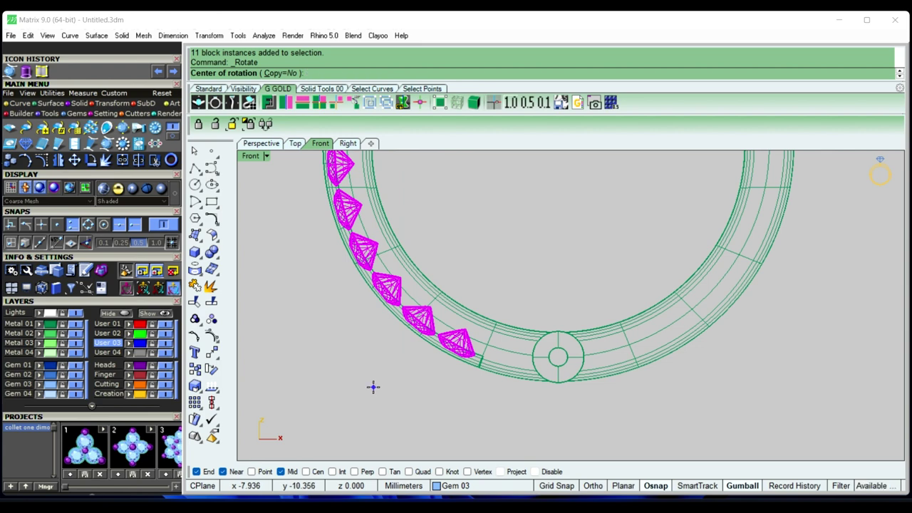
click(315, 295)
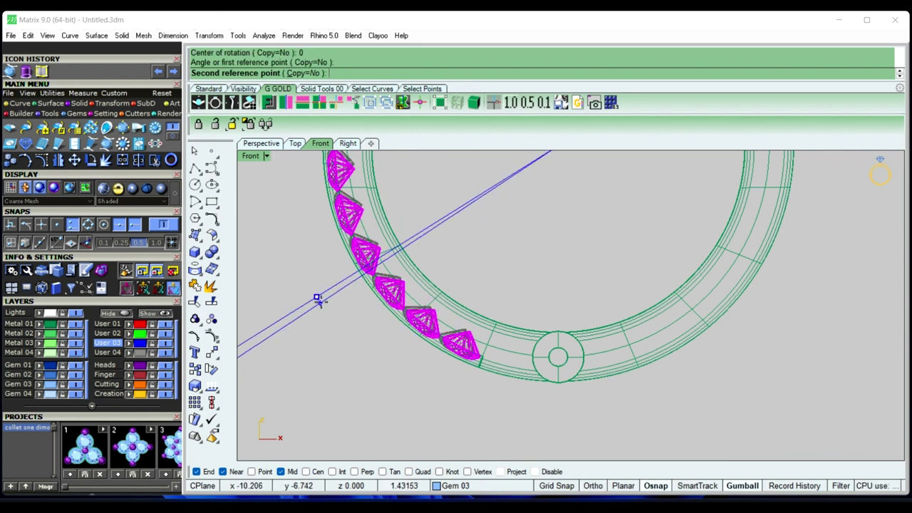
click(322, 306)
click(454, 389)
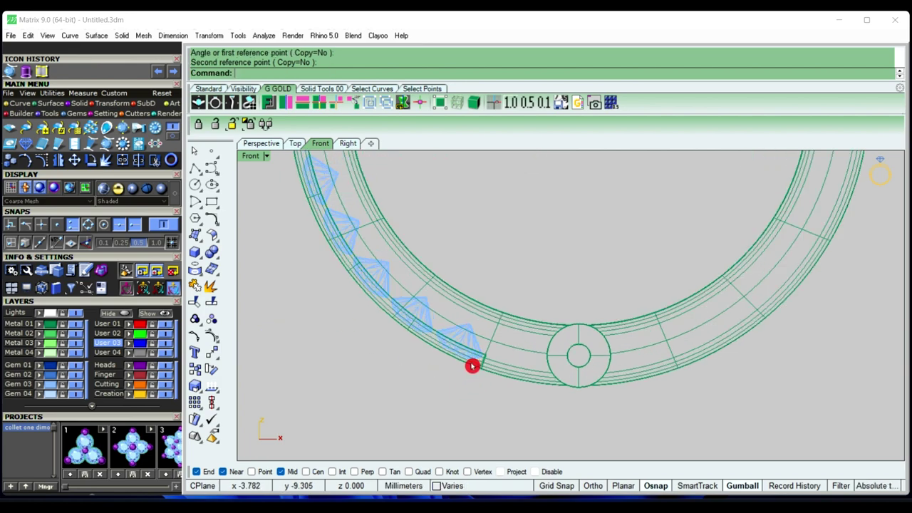
scroll(466, 366, up, 3)
scroll(472, 364, up, 3)
scroll(472, 364, up, 2)
Orbit the shaded Perspective view to check the gem row edge-on and end-on
click(269, 145)
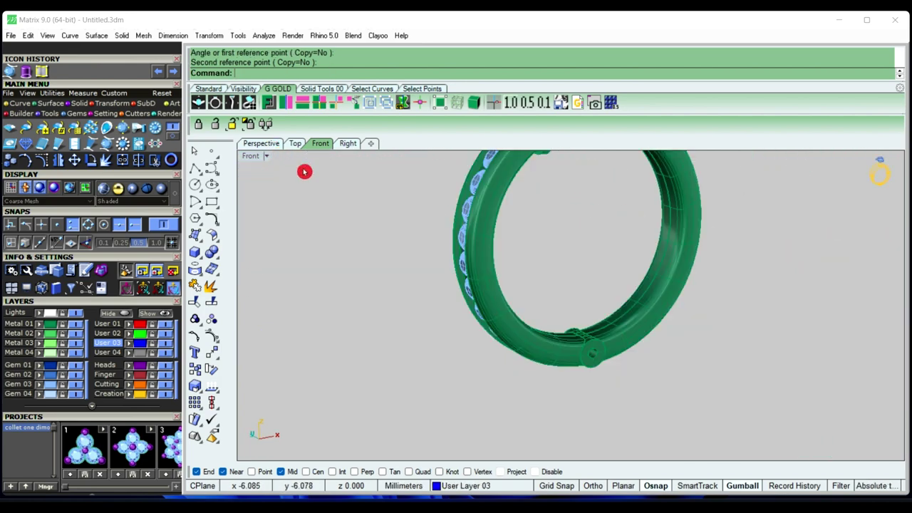
mouse_move(305, 171)
right_down()
mouse_move(485, 354)
mouse_move(594, 311)
mouse_move(518, 358)
mouse_move(573, 382)
mouse_move(578, 265)
mouse_move(578, 340)
right_up()
scroll(565, 264, up, 3)
scroll(576, 270, up, 2)
scroll(576, 270, down, 3)
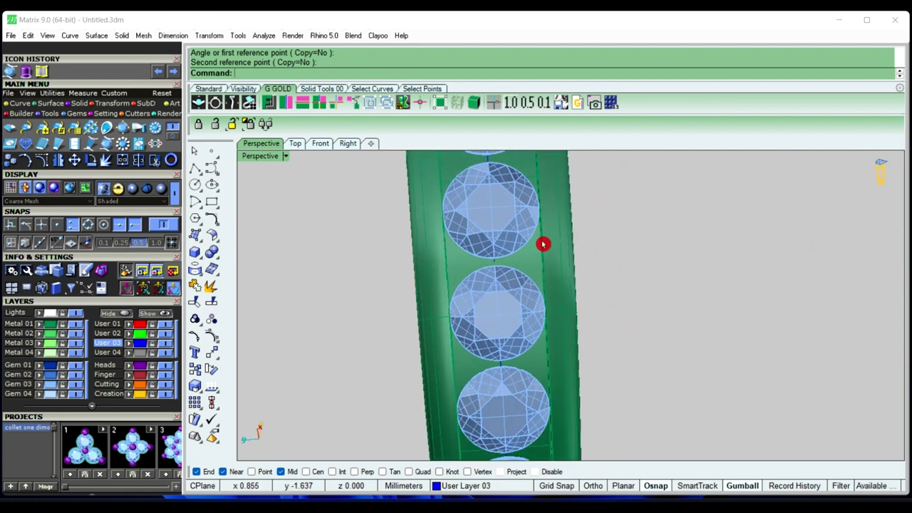
scroll(550, 264, down, 3)
mouse_move(550, 264)
right_down()
mouse_move(544, 234)
mouse_move(551, 324)
mouse_move(512, 228)
mouse_move(539, 391)
right_up()
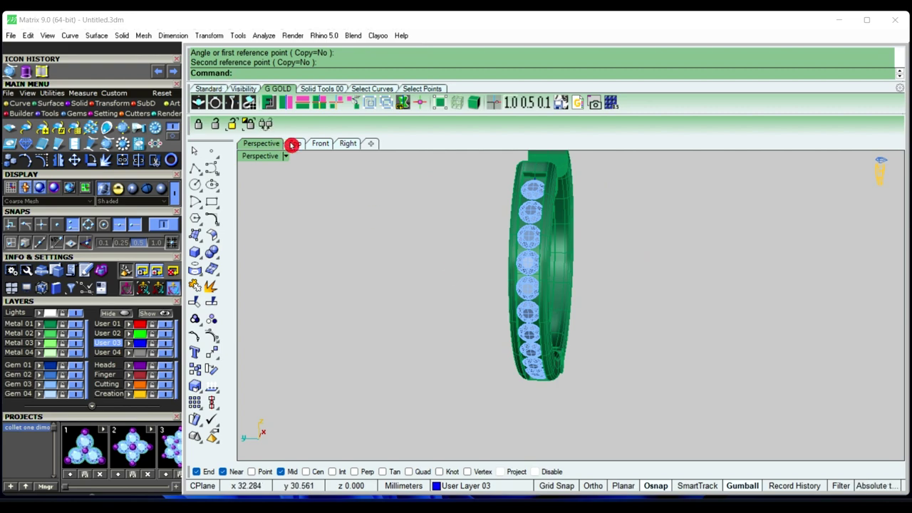
Return to the Front view and select the 11 gems in the band
click(315, 146)
scroll(463, 356, up, 2)
scroll(472, 348, down, 2)
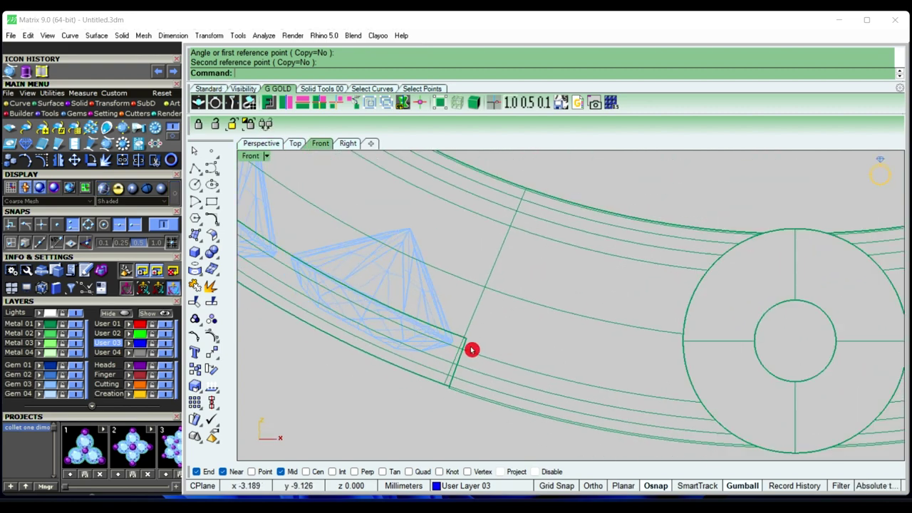
scroll(457, 352, up, 1)
scroll(470, 344, down, 2)
scroll(442, 335, down, 2)
scroll(428, 332, down, 1)
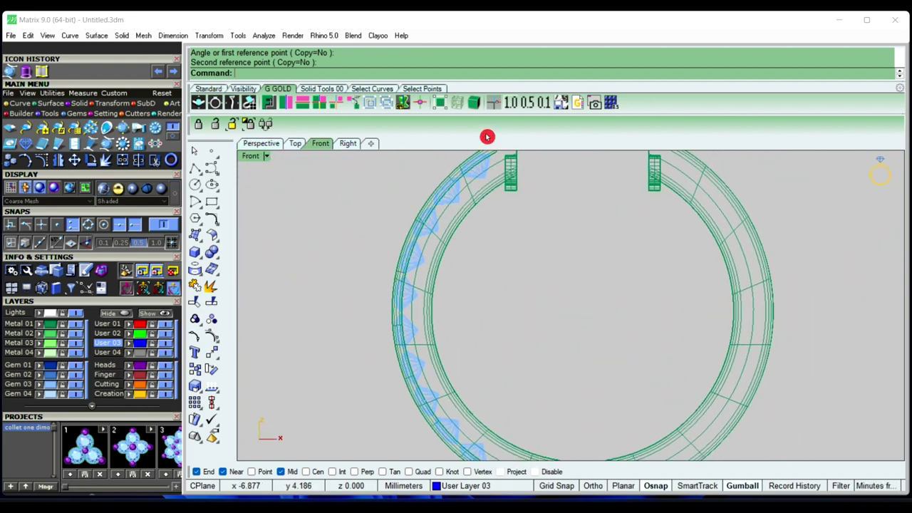
scroll(489, 223, up, 2)
scroll(478, 228, up, 2)
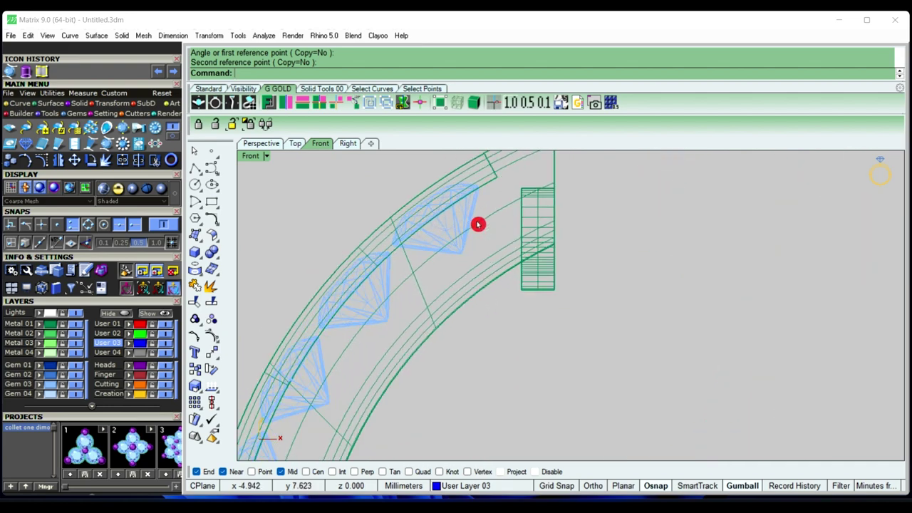
scroll(478, 224, down, 1)
scroll(479, 225, down, 2)
scroll(433, 261, down, 1)
scroll(439, 303, up, 2)
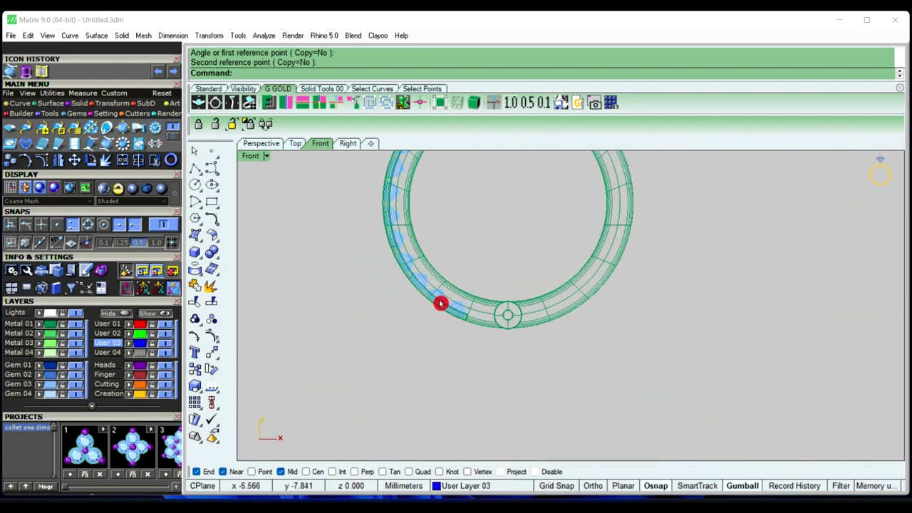
scroll(440, 301, up, 1)
scroll(440, 302, up, 2)
scroll(439, 303, up, 1)
click(382, 335)
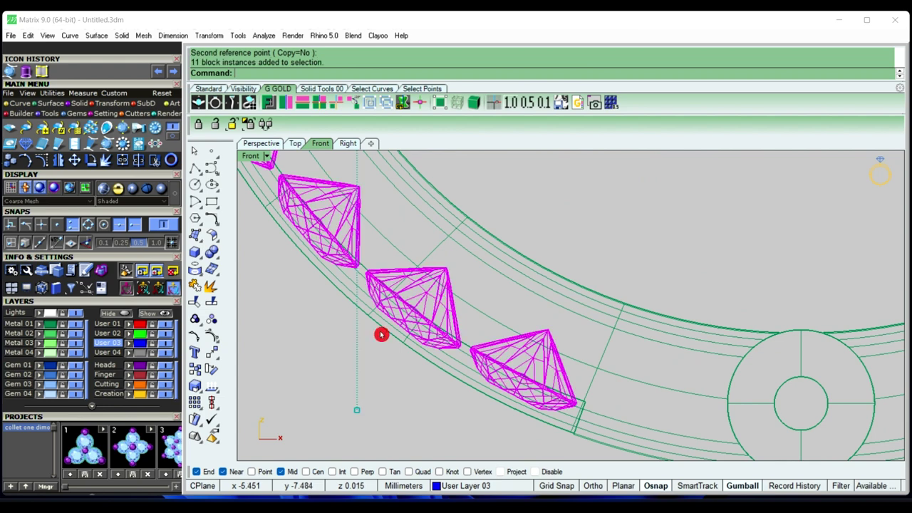
Rotate the gems about centre 0 to a new point on the guide circle, then deselect
click(210, 372)
scroll(377, 369, down, 2)
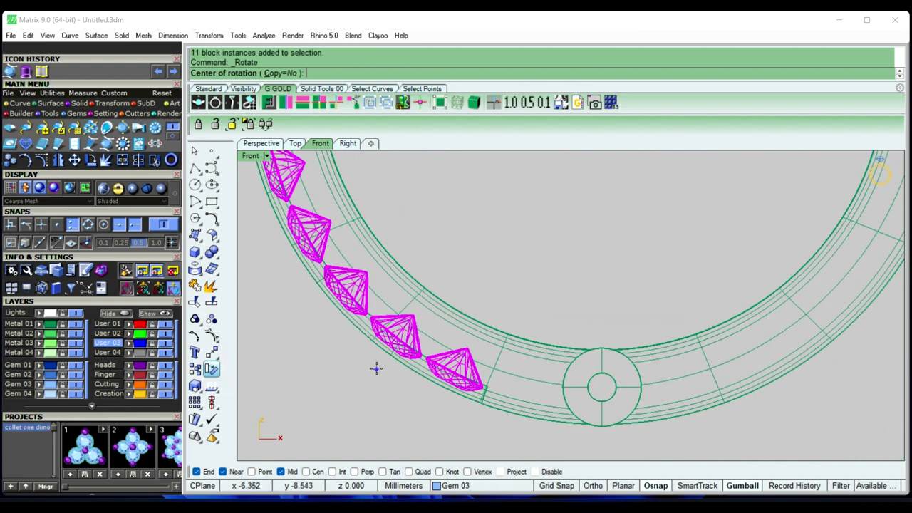
text(0)
key(Return)
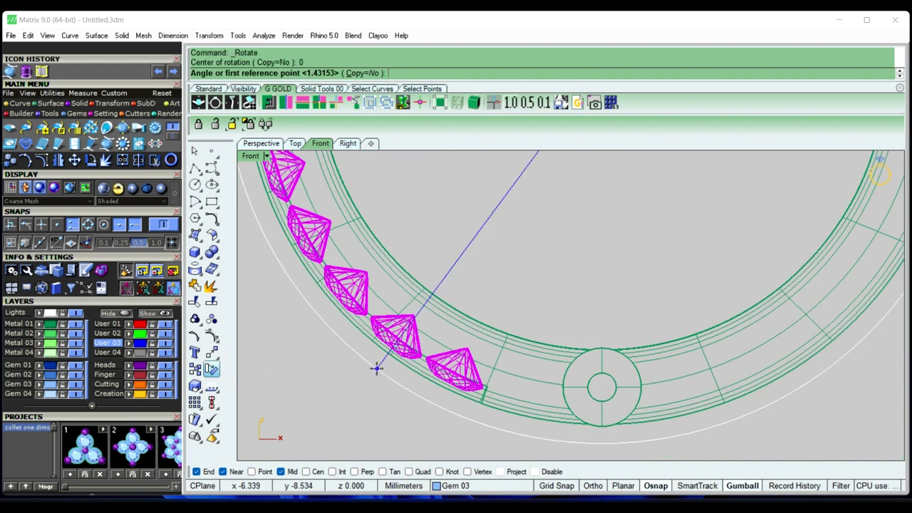
scroll(425, 425, up, 1)
scroll(435, 431, up, 1)
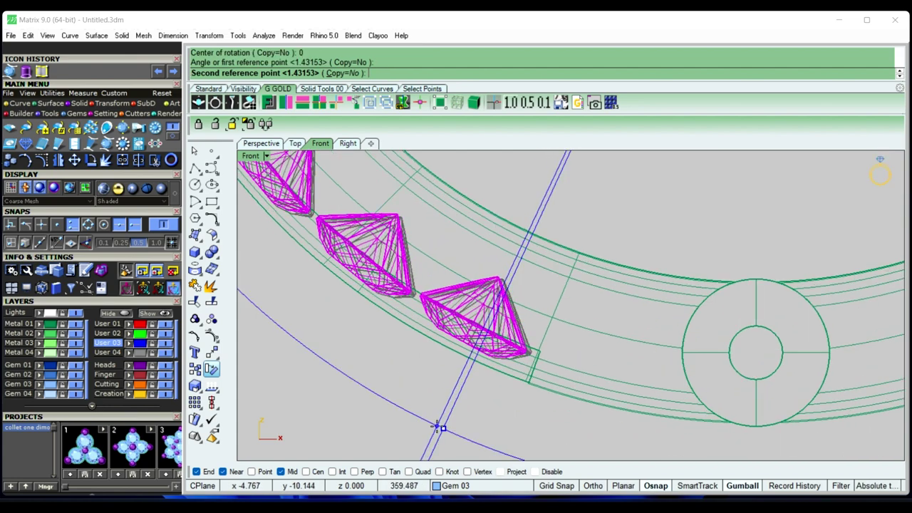
click(440, 427)
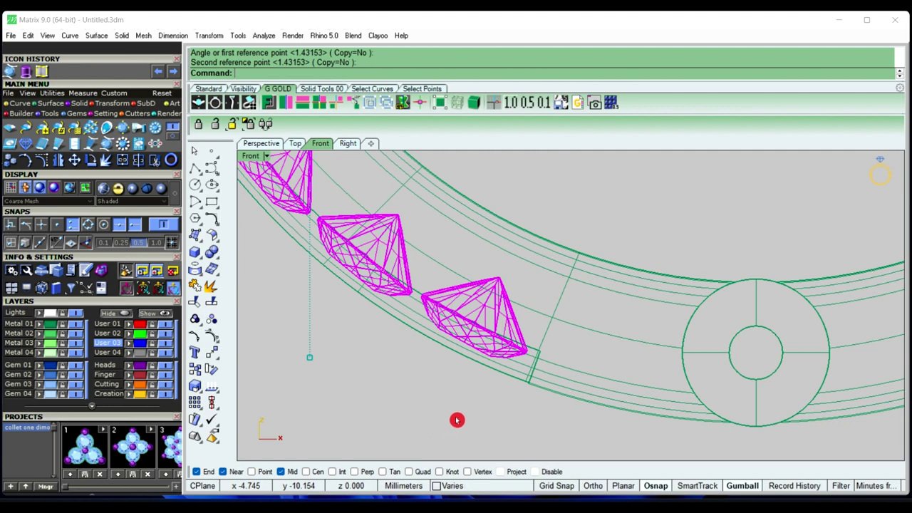
key(Escape)
Switch to the shaded Perspective view and inspect the gem tops and the ring from the side
scroll(496, 360, down, 3)
scroll(542, 285, down, 3)
scroll(480, 259, down, 1)
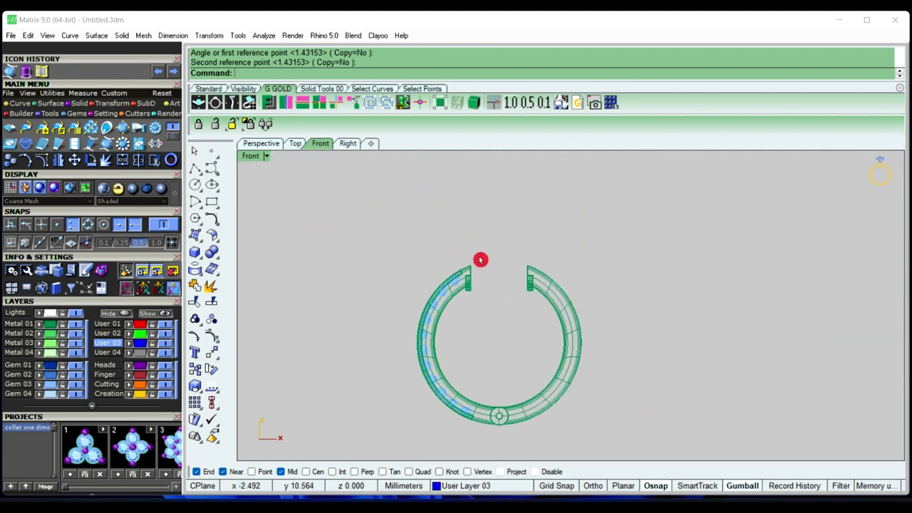
scroll(426, 322, up, 2)
scroll(440, 291, up, 3)
scroll(413, 253, down, 3)
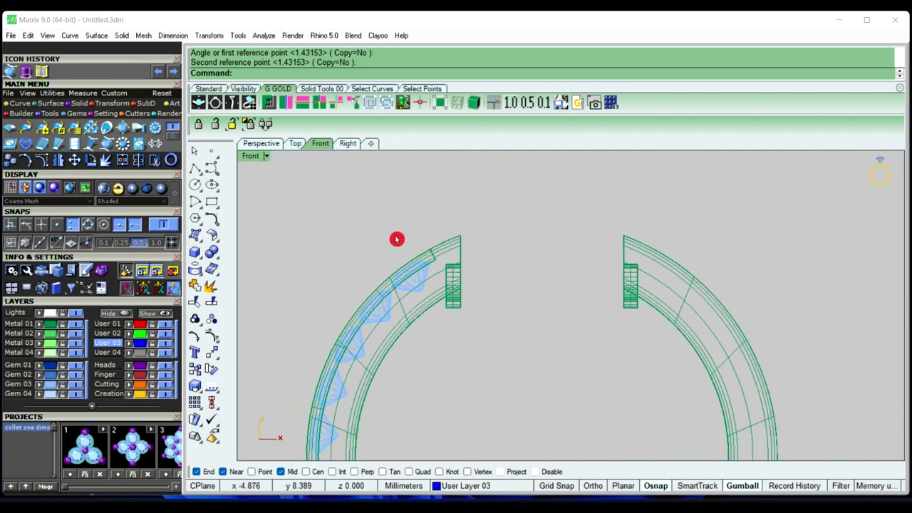
click(270, 151)
scroll(517, 354, down, 2)
scroll(533, 320, up, 3)
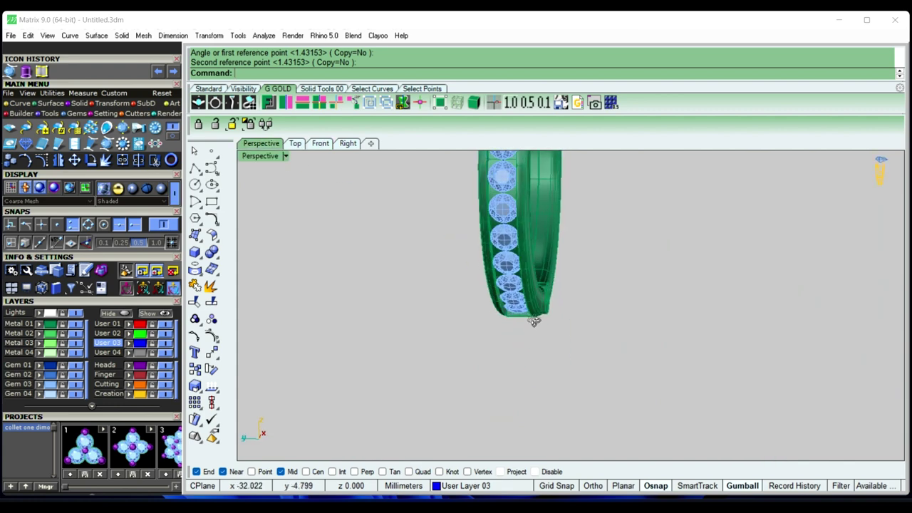
scroll(534, 260, up, 3)
scroll(521, 296, up, 2)
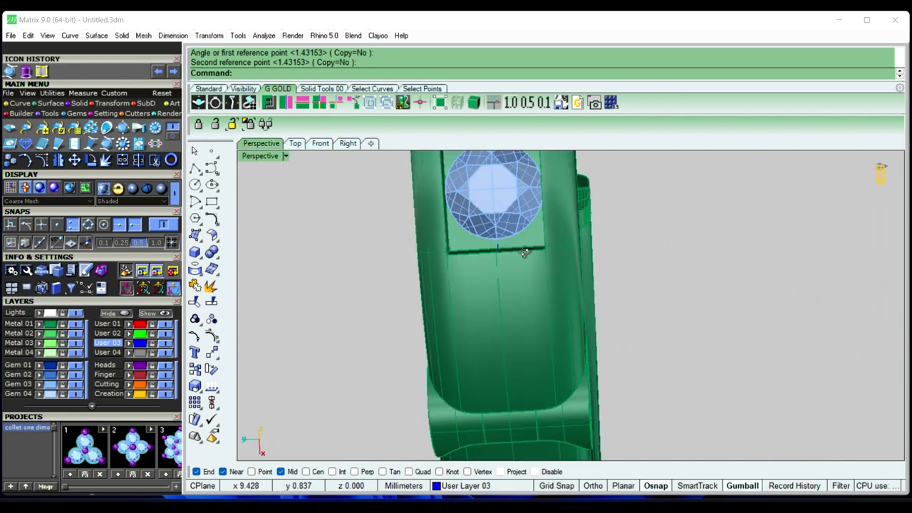
scroll(525, 252, down, 2)
scroll(525, 364, down, 2)
right_drag(523, 346, 518, 243)
scroll(505, 271, up, 2)
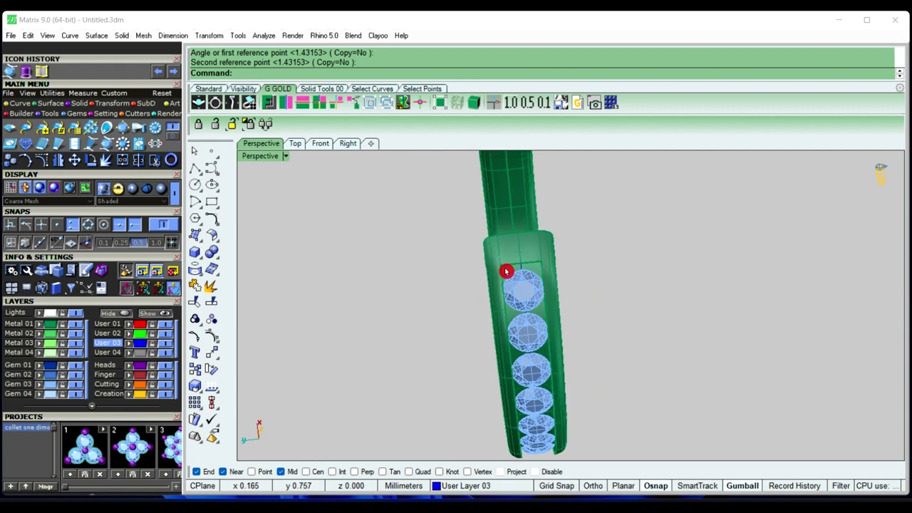
scroll(523, 289, up, 3)
scroll(524, 289, down, 3)
mouse_move(525, 287)
right_down()
mouse_move(461, 267)
mouse_move(507, 318)
mouse_move(492, 292)
right_up()
scroll(499, 296, up, 3)
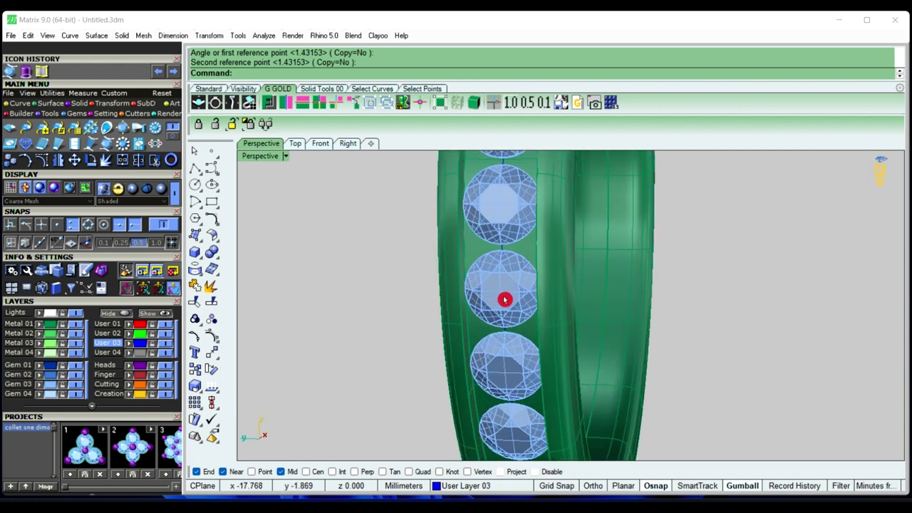
scroll(503, 300, down, 2)
Window-select all 11 gems in the channel row
right_drag(473, 326, 414, 360)
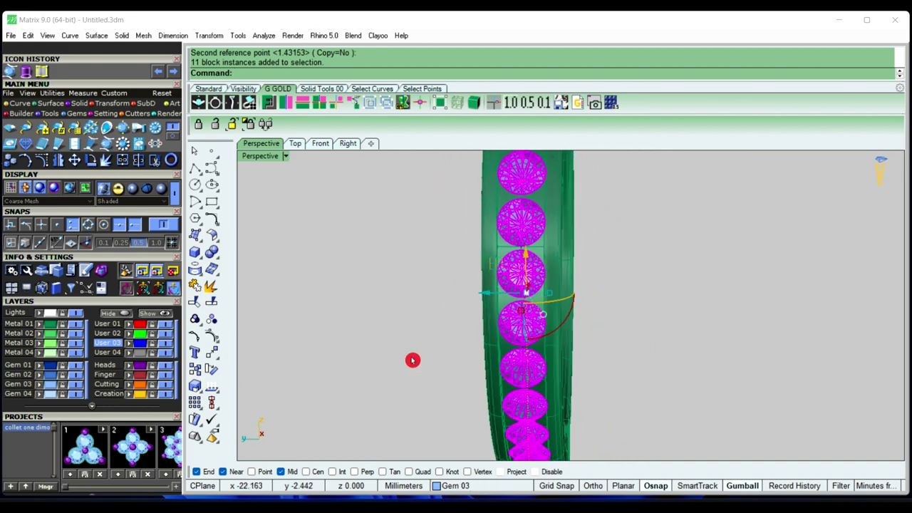
scroll(414, 360, down, 2)
scroll(326, 358, down, 2)
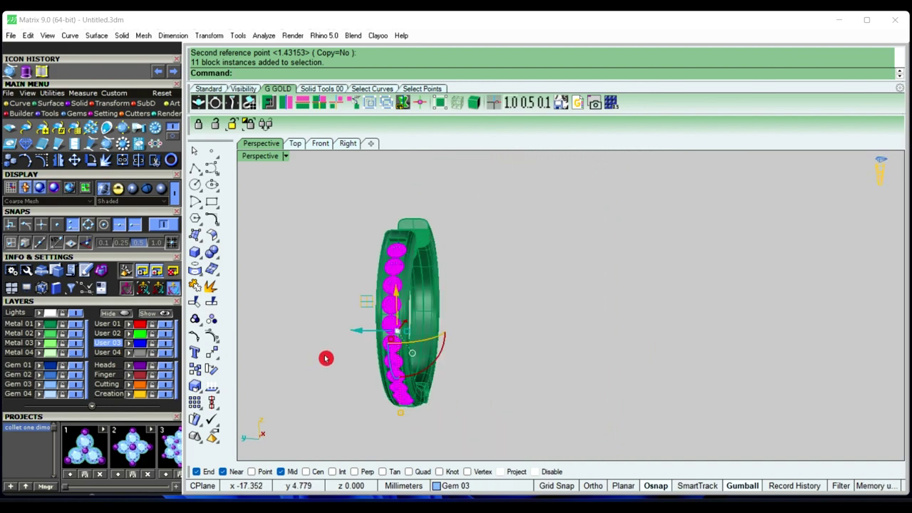
Start the Prongs action from the F6 list on the selected gems, keeping the TwoShared layout
key(F6)
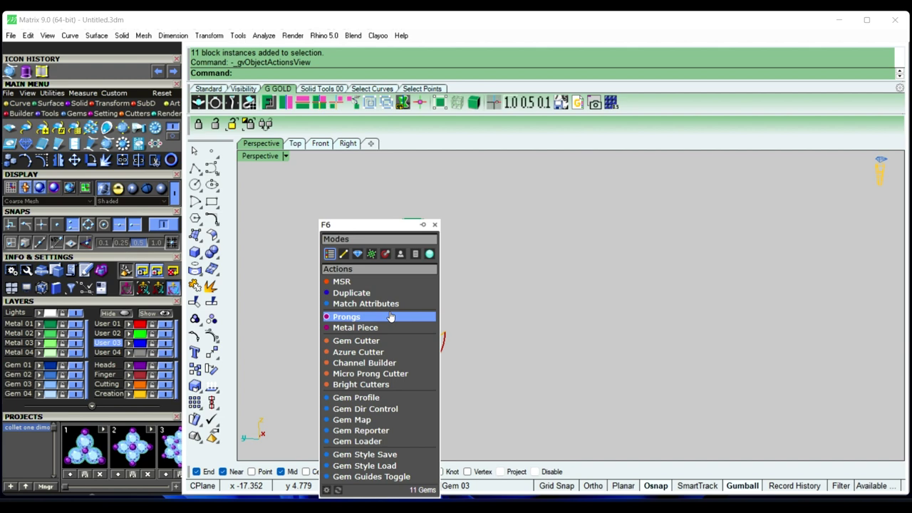
click(391, 316)
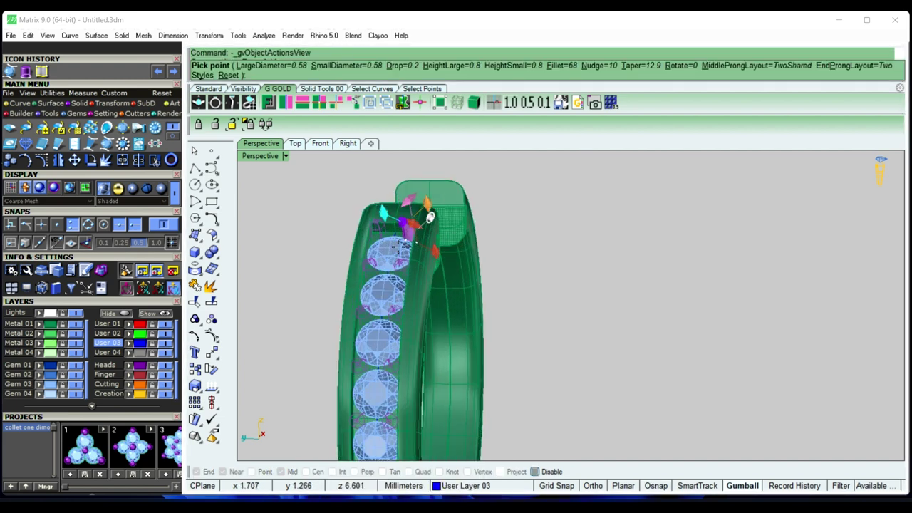
scroll(402, 246, up, 3)
scroll(465, 226, down, 5)
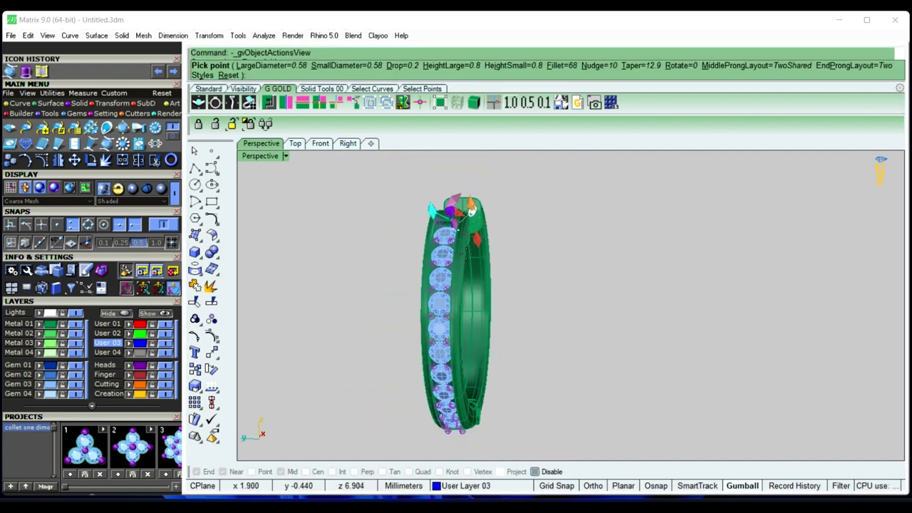
mouse_move(456, 235)
right_down()
mouse_move(488, 261)
mouse_move(440, 339)
right_up()
scroll(440, 339, up, 5)
scroll(440, 339, up, 4)
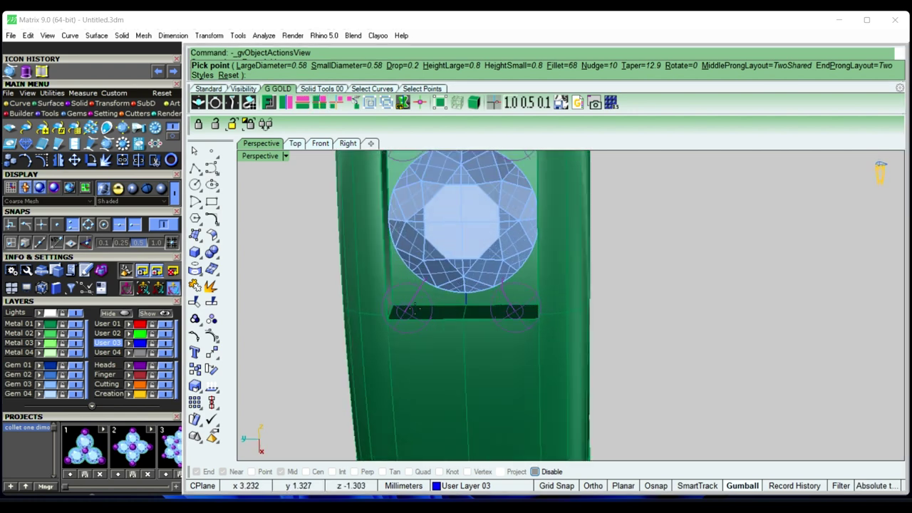
scroll(497, 311, down, 4)
scroll(496, 312, down, 2)
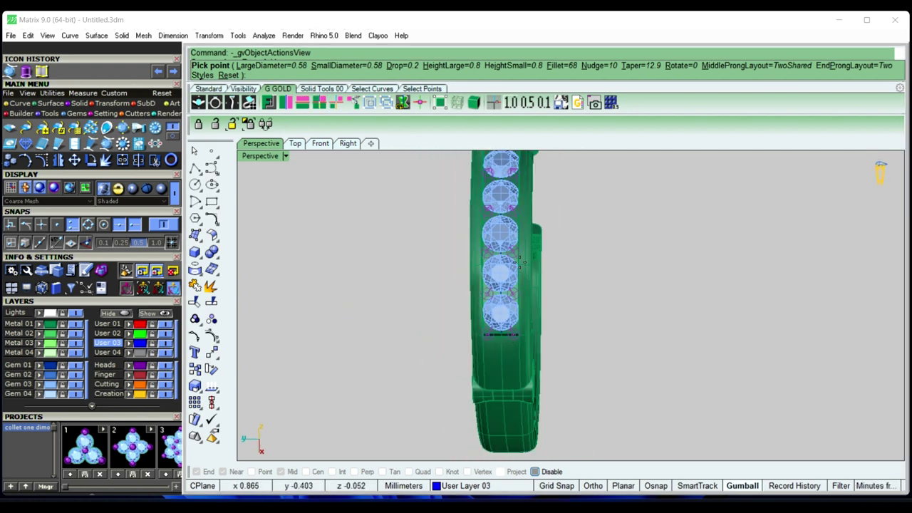
right_drag(496, 312, 447, 365)
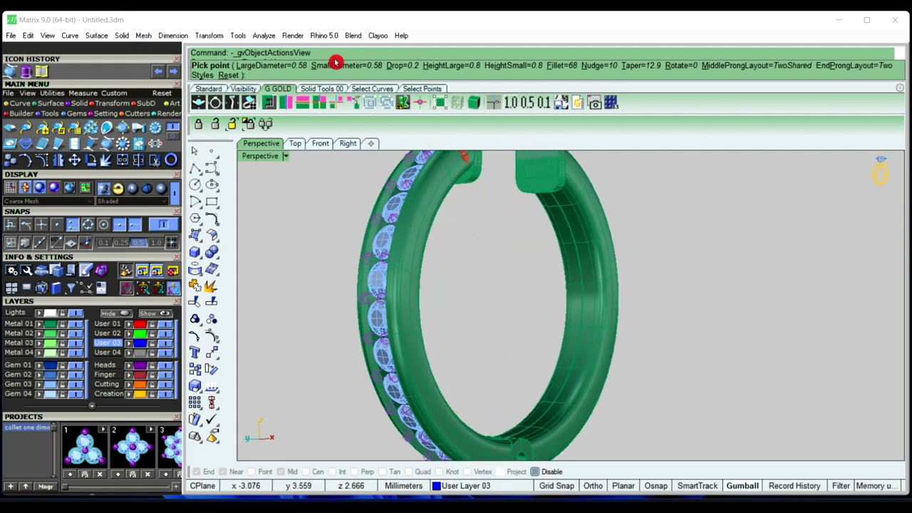
right_drag(383, 182, 484, 243)
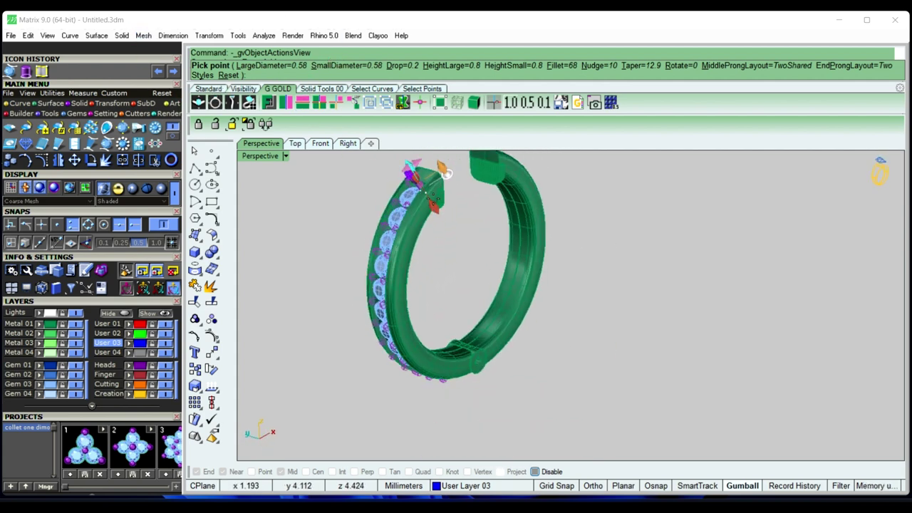
scroll(403, 187, up, 3)
right_drag(403, 187, 430, 217)
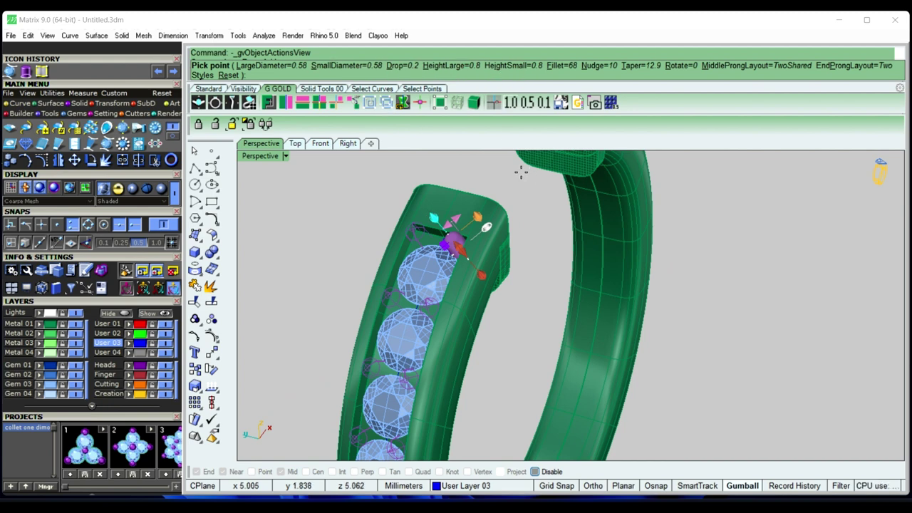
scroll(466, 246, up, 2)
Accept to generate shared prong pairs between each neighbouring gem, then check the row edge-on
right_click(489, 223)
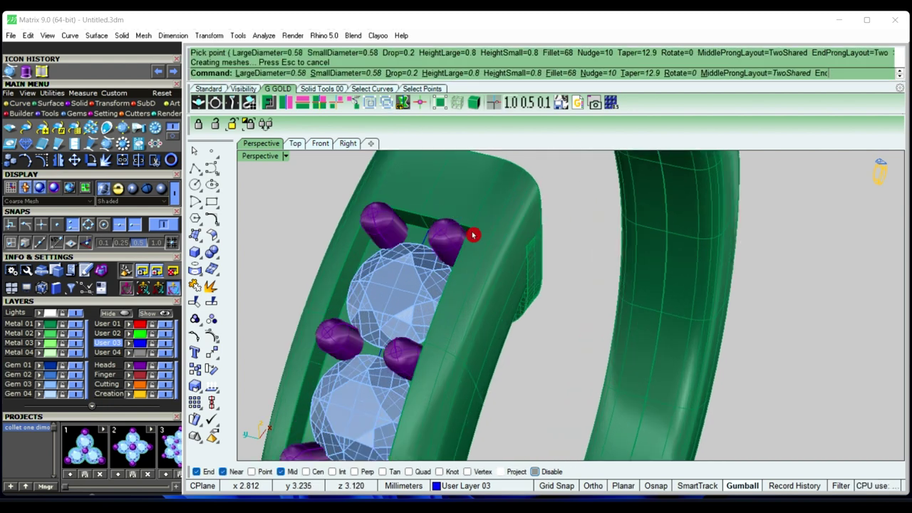
scroll(472, 234, down, 2)
scroll(492, 247, down, 2)
right_drag(492, 247, 528, 234)
scroll(528, 234, down, 2)
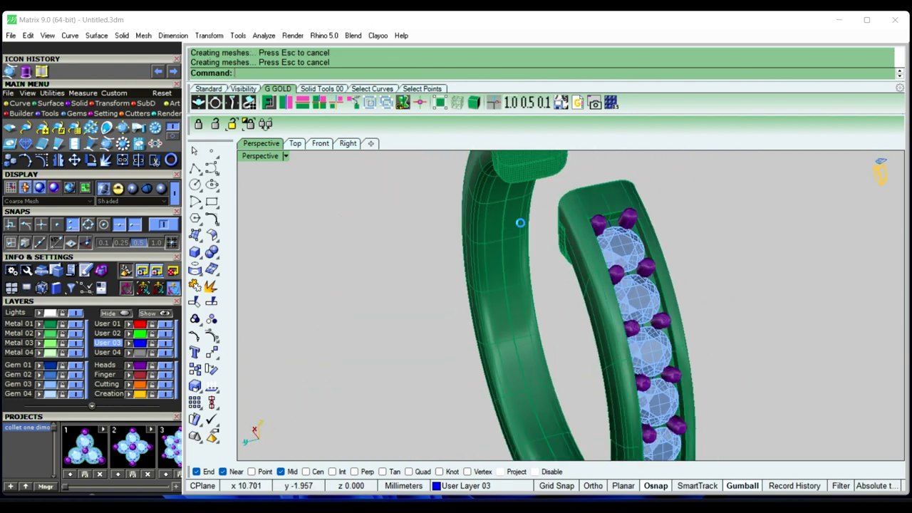
scroll(520, 220, down, 2)
scroll(589, 320, down, 2)
mouse_move(589, 320)
right_down()
mouse_move(566, 340)
mouse_move(499, 231)
mouse_move(506, 198)
mouse_move(483, 204)
mouse_move(477, 185)
mouse_move(490, 281)
right_up()
Click a set gem to select all 11 gem instances in the row
scroll(561, 349, up, 2)
scroll(560, 352, up, 2)
click(463, 285)
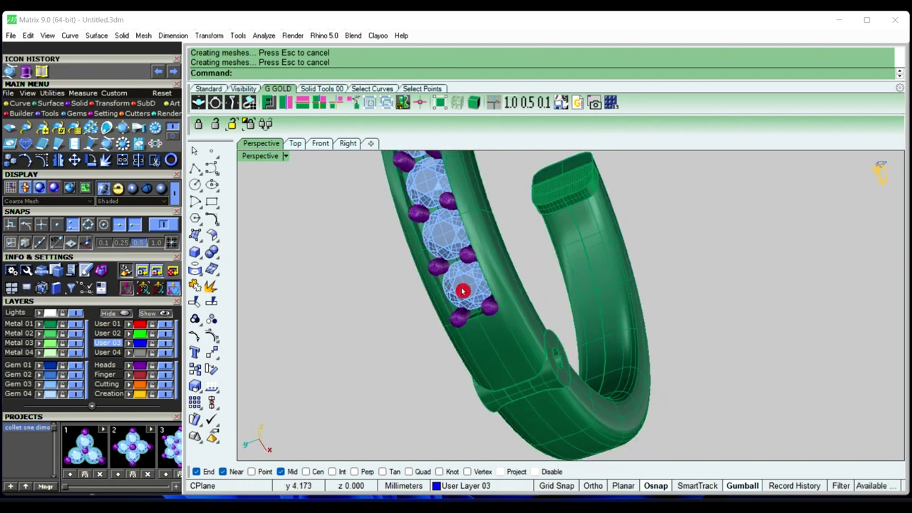
scroll(463, 291, up, 3)
scroll(463, 289, up, 2)
click(464, 287)
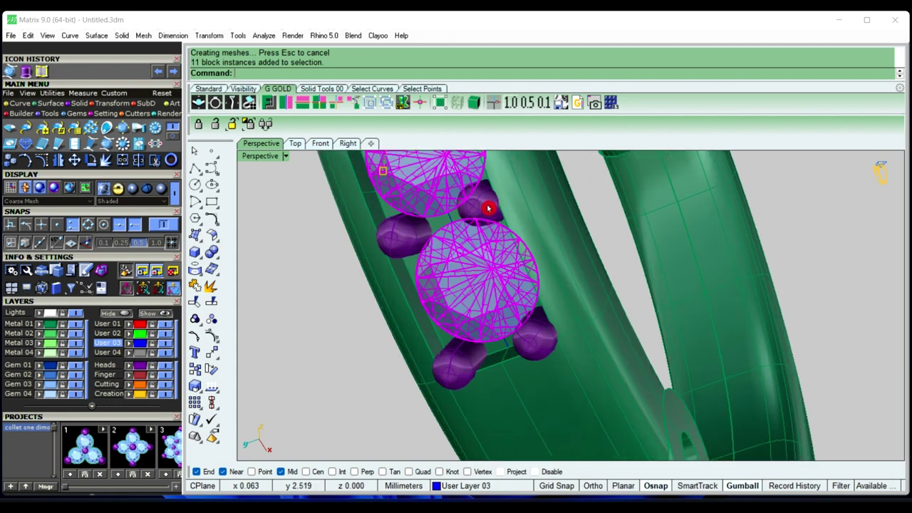
scroll(486, 208, down, 5)
Add the 24 prong polysurfaces to the gem selection and switch to the Front view
right_drag(477, 261, 350, 161)
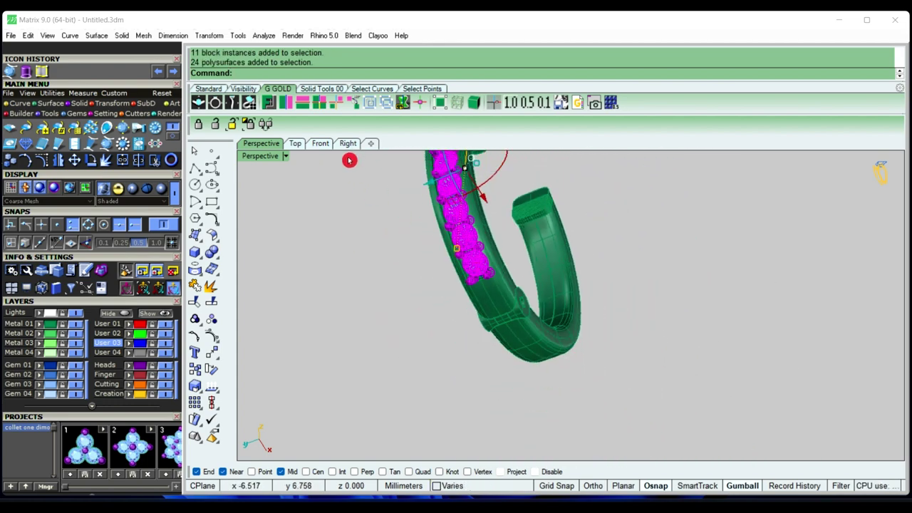
click(325, 144)
scroll(439, 242, down, 2)
scroll(431, 285, down, 2)
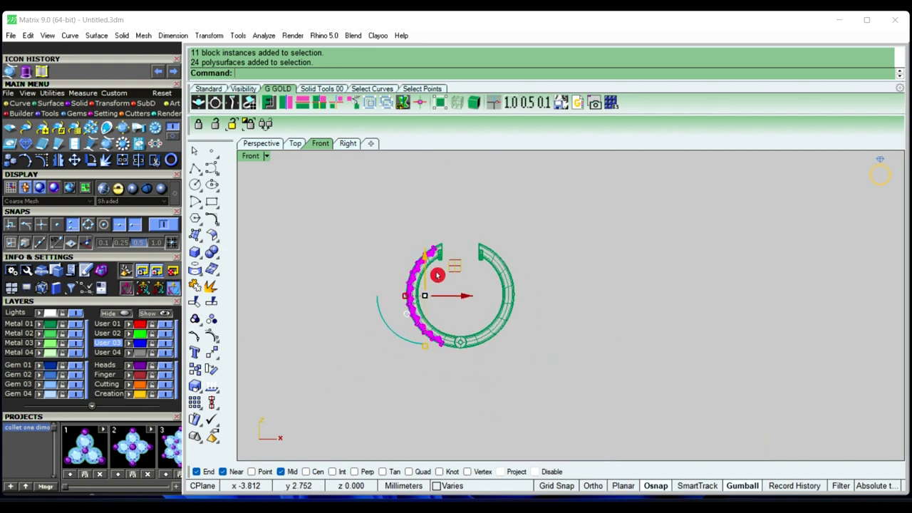
scroll(434, 246, up, 4)
scroll(444, 214, up, 3)
scroll(446, 212, up, 3)
scroll(447, 211, up, 3)
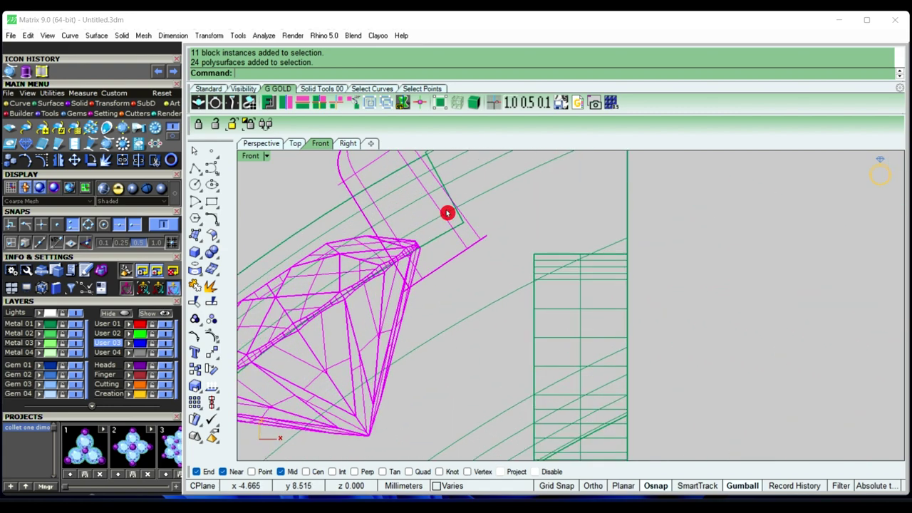
scroll(447, 213, up, 2)
scroll(447, 211, down, 3)
scroll(466, 311, down, 2)
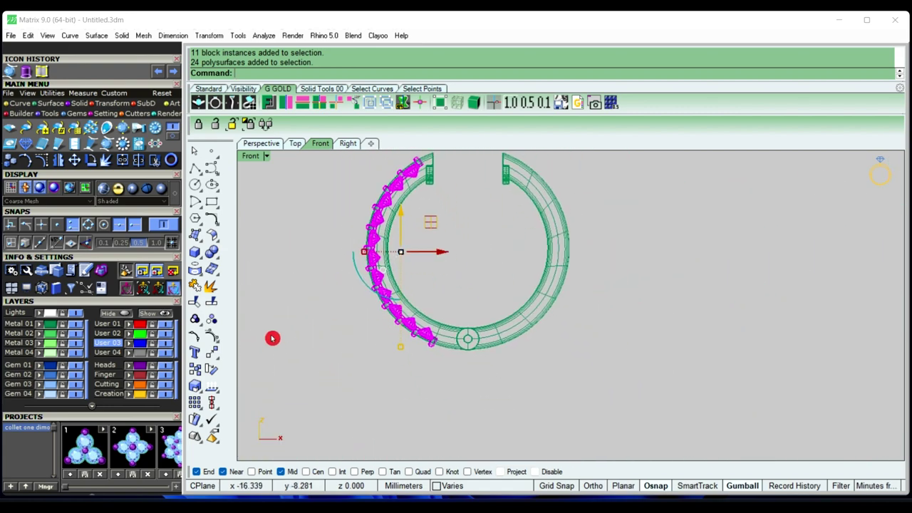
Rotate the gems and prongs slightly about the origin using two reference points on the circle
click(212, 374)
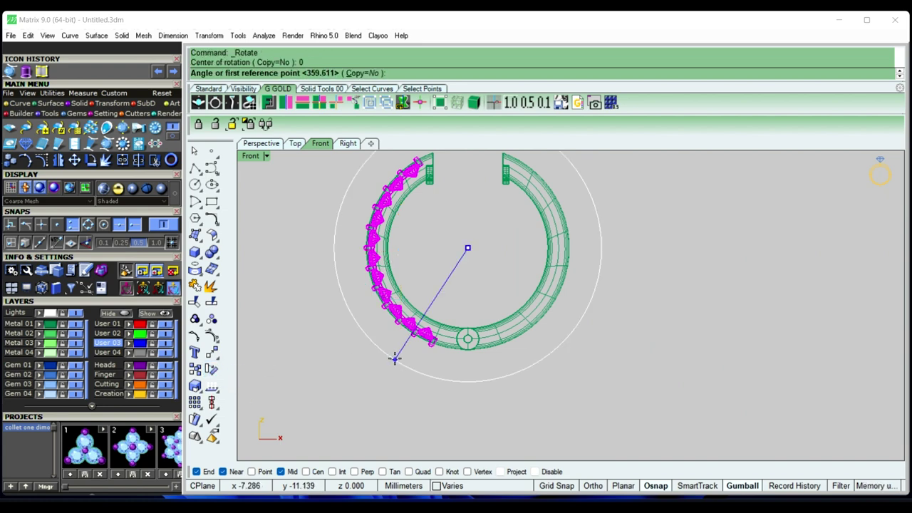
scroll(396, 358, up, 2)
scroll(394, 360, up, 2)
scroll(401, 362, up, 2)
scroll(437, 364, up, 2)
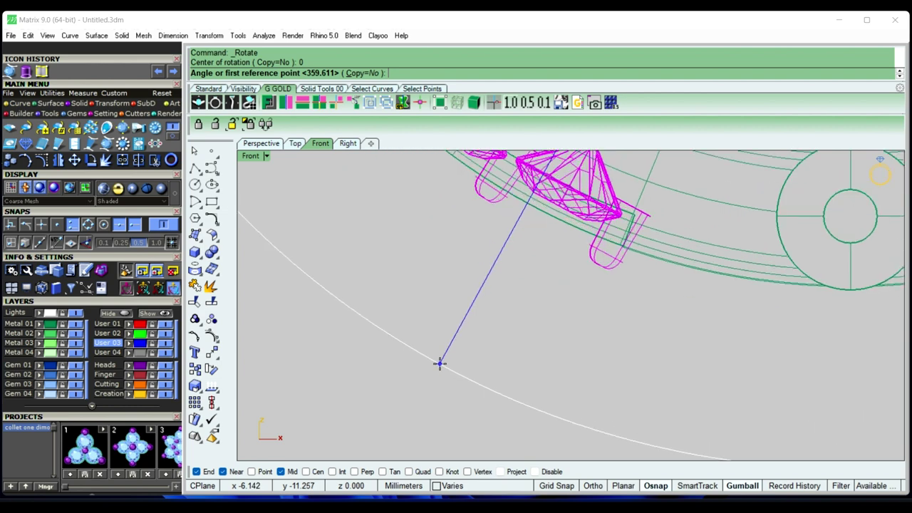
click(439, 365)
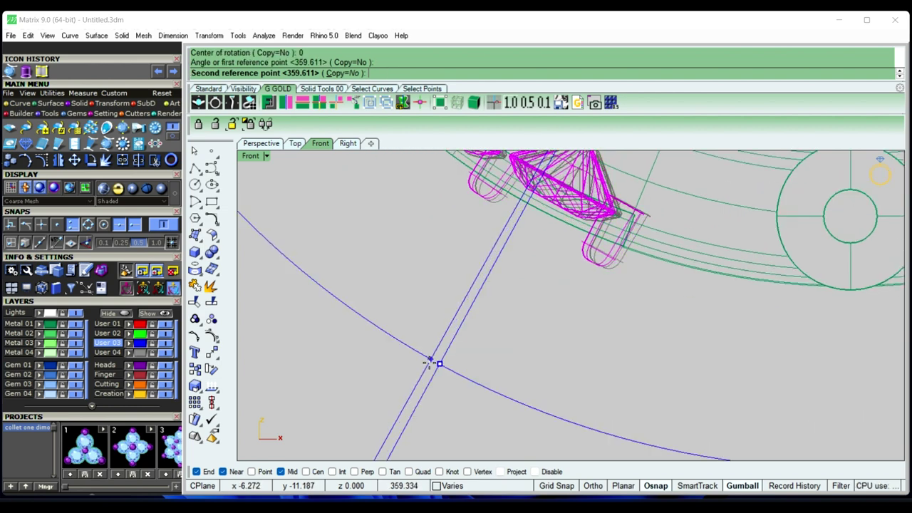
click(430, 363)
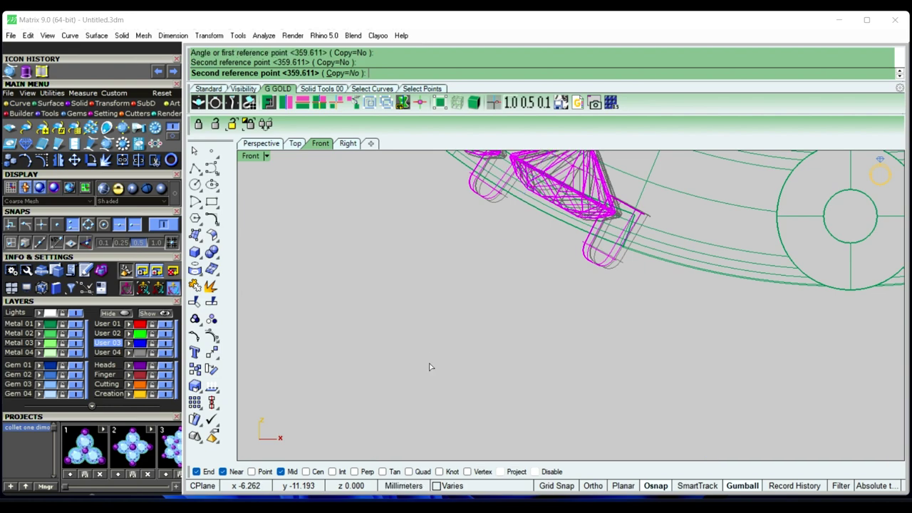
scroll(430, 365, down, 2)
scroll(436, 355, down, 2)
Deselect the gems and switch to the shaded Perspective view
scroll(450, 236, up, 4)
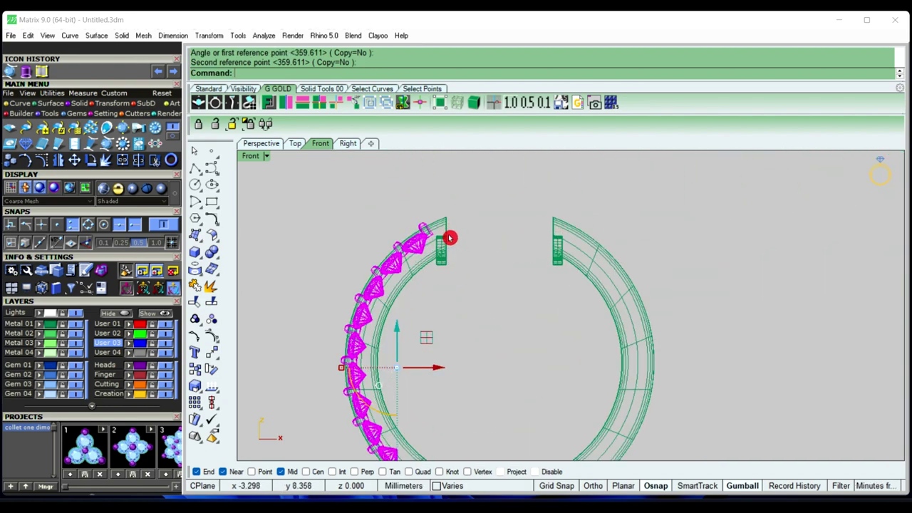
scroll(424, 226, up, 3)
scroll(424, 226, up, 2)
click(411, 183)
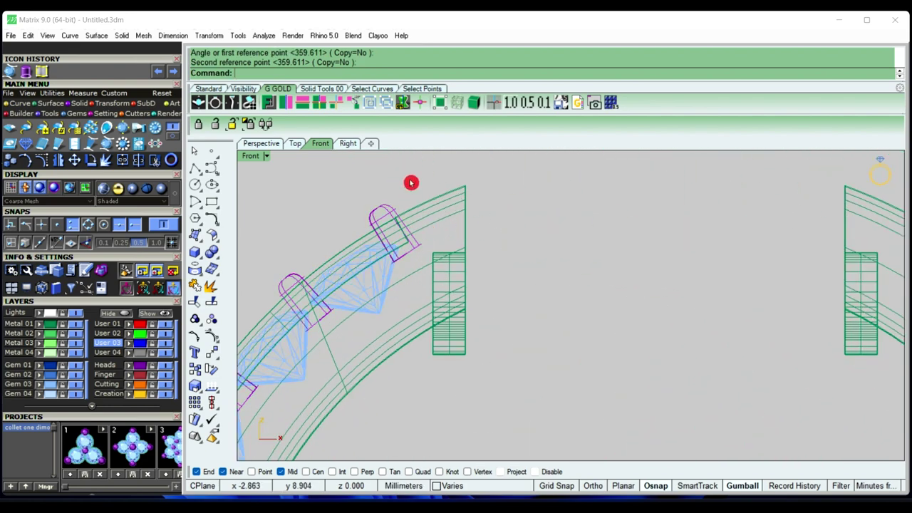
click(277, 146)
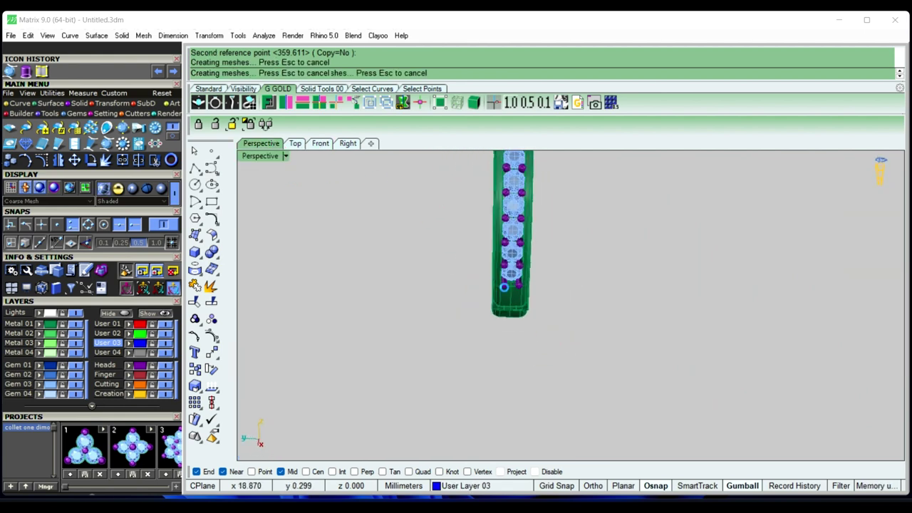
scroll(504, 286, down, 2)
scroll(501, 343, down, 2)
Orbit and zoom around the ring to inspect the open band and its bottom joint
mouse_move(506, 266)
right_down()
mouse_move(476, 370)
mouse_move(414, 330)
mouse_move(503, 401)
right_up()
scroll(411, 329, down, 2)
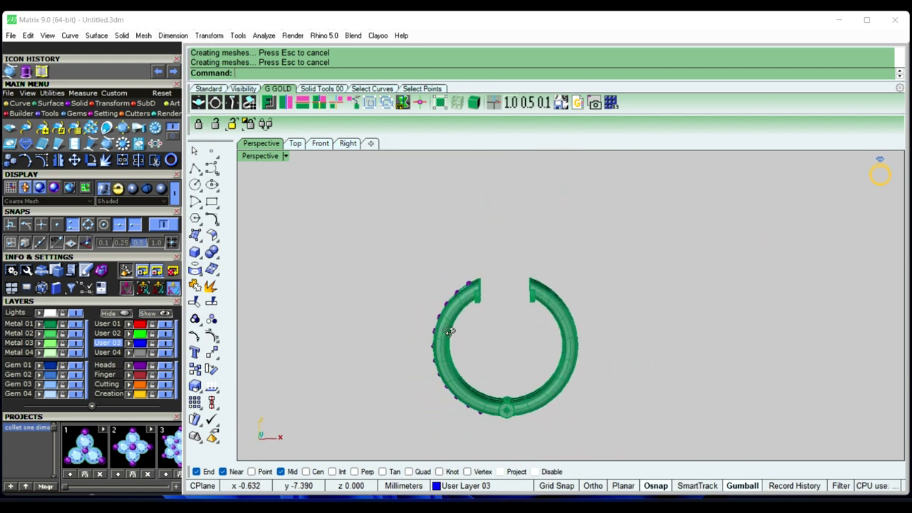
scroll(503, 401, up, 2)
scroll(489, 352, up, 2)
right_drag(489, 352, 510, 389)
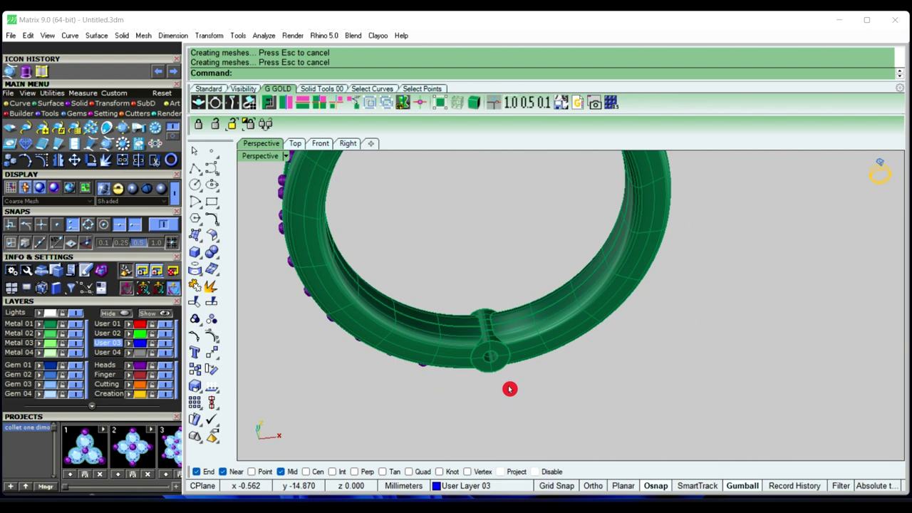
mouse_move(510, 389)
right_down()
mouse_move(483, 366)
mouse_move(556, 279)
mouse_move(550, 290)
right_up()
scroll(483, 366, down, 2)
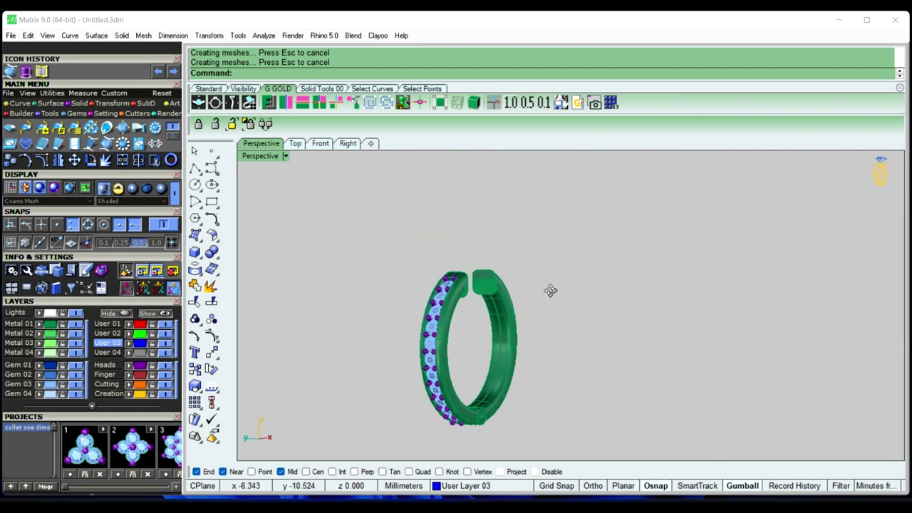
scroll(472, 318, up, 2)
right_drag(472, 318, 448, 247)
scroll(444, 283, up, 2)
mouse_move(444, 283)
right_down()
mouse_move(408, 279)
mouse_move(603, 316)
mouse_move(499, 342)
mouse_move(347, 295)
mouse_move(502, 320)
mouse_move(549, 304)
right_up()
scroll(408, 278, down, 2)
scroll(489, 319, up, 2)
scroll(491, 328, up, 2)
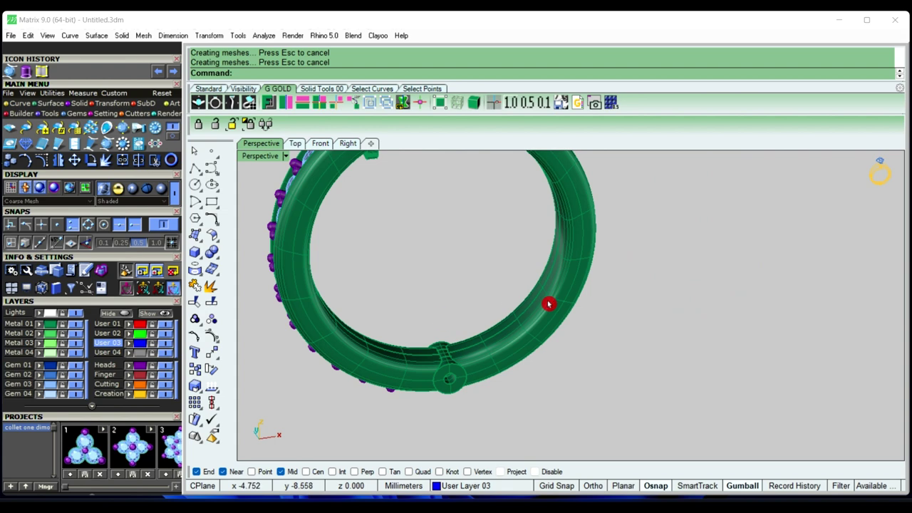
mouse_move(540, 336)
right_down()
mouse_move(575, 352)
mouse_move(470, 332)
right_up()
scroll(521, 271, up, 2)
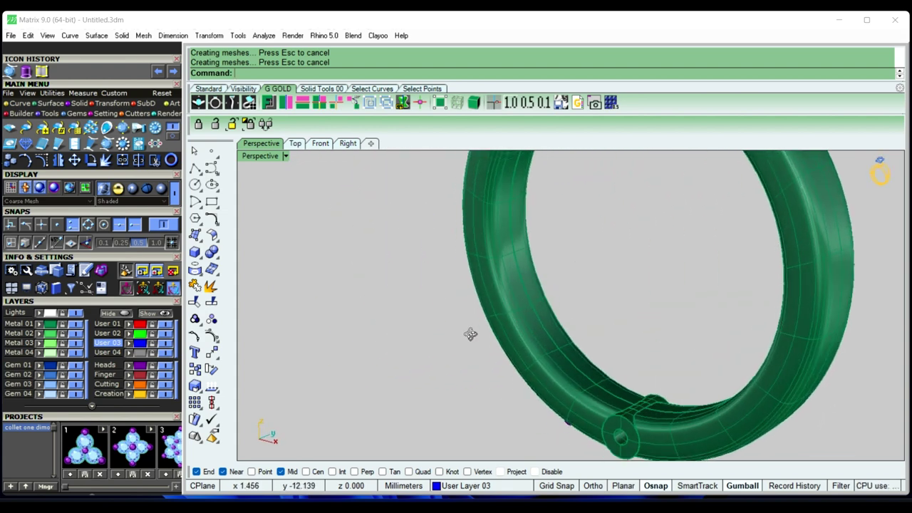
scroll(531, 330, up, 2)
scroll(554, 343, up, 2)
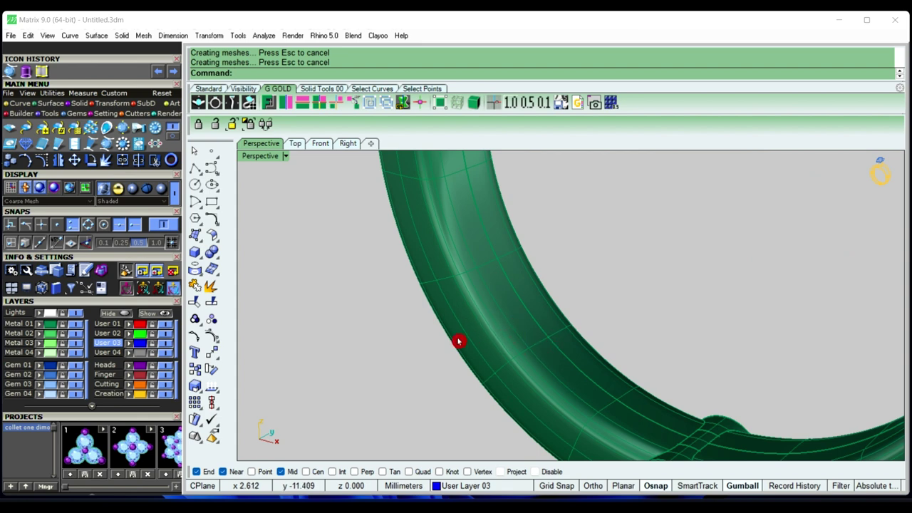
scroll(459, 341, down, 5)
scroll(456, 338, down, 2)
text(E)
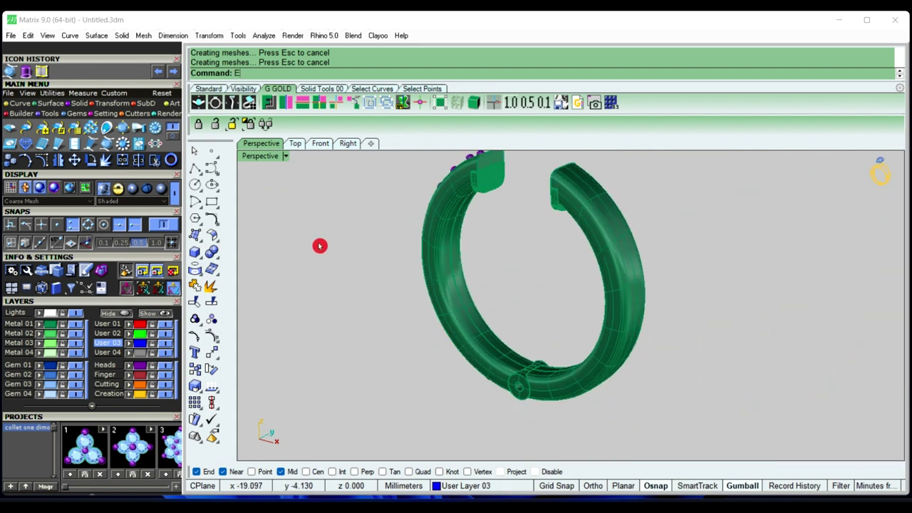
Start ExtractIsocurve via 'xtra' and pick the ring band surface
text(xt)
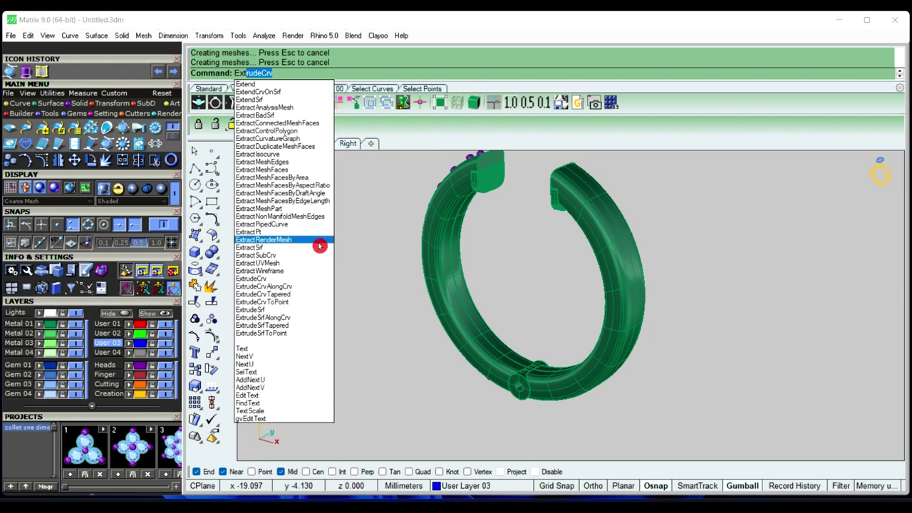
text(ract)
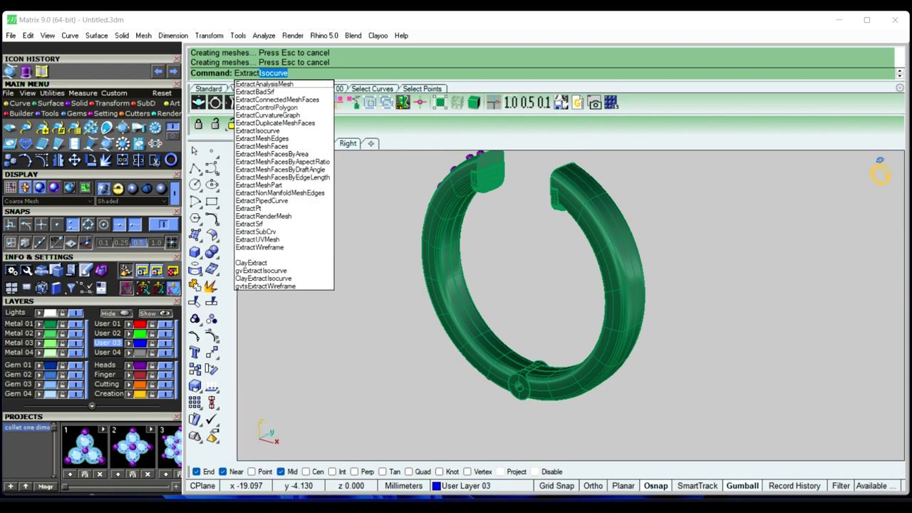
key(Return)
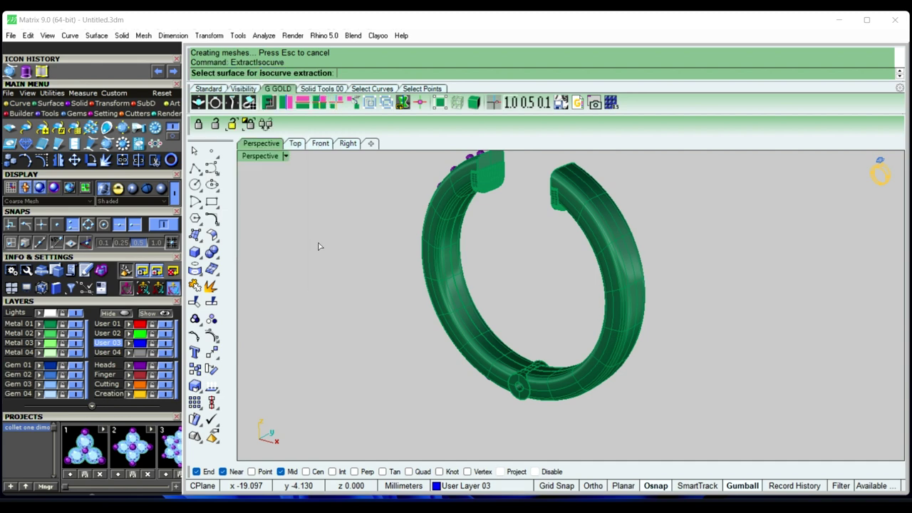
scroll(557, 362, up, 3)
scroll(491, 359, up, 3)
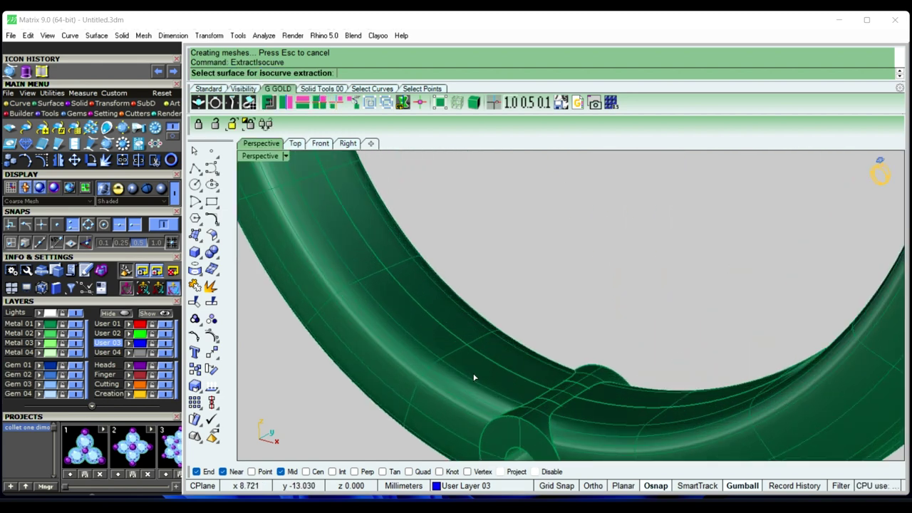
click(471, 379)
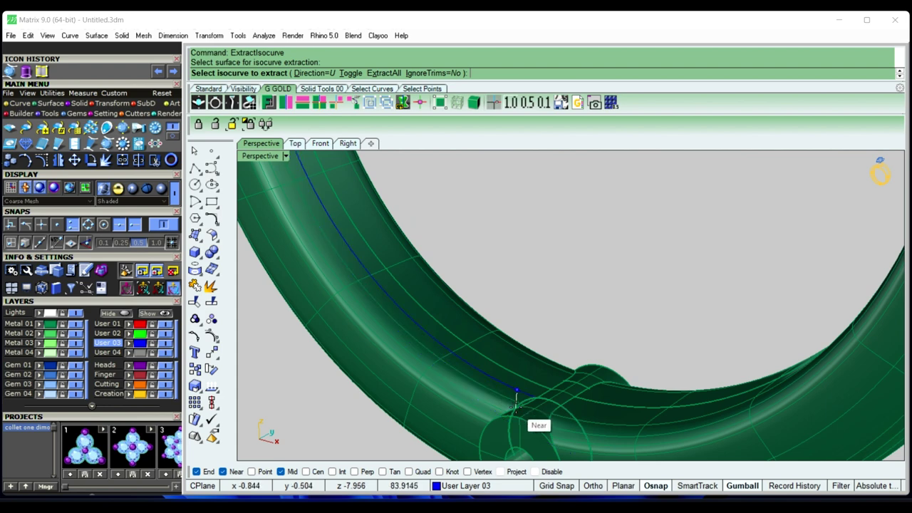
Pick the lengthwise isocurve ending at the bottom joint and finish the extraction
scroll(566, 359, down, 2)
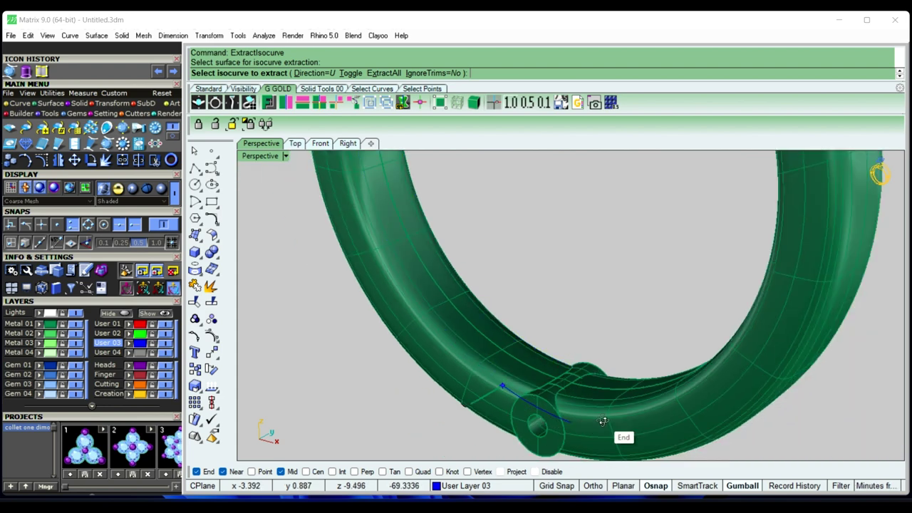
right_drag(603, 422, 511, 349)
scroll(625, 414, up, 2)
scroll(638, 424, up, 1)
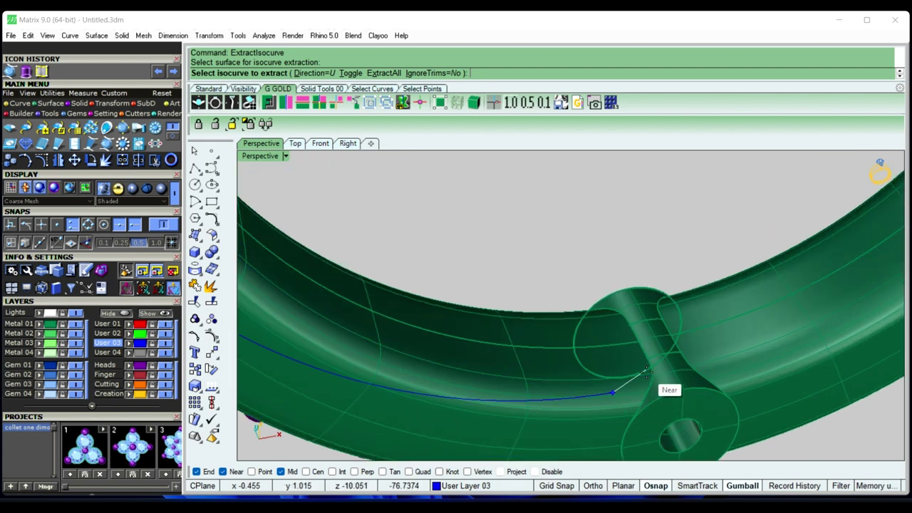
click(650, 372)
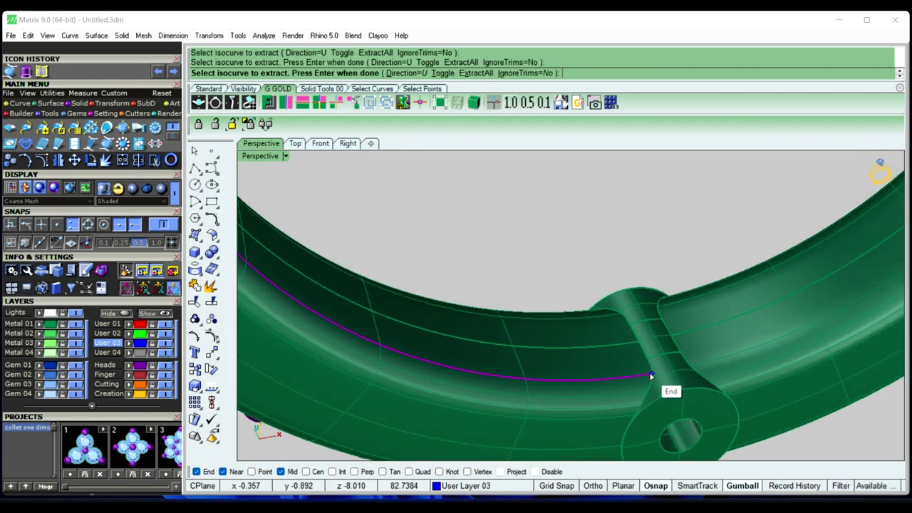
key(Return)
mouse_move(618, 386)
right_down()
mouse_move(553, 375)
mouse_move(498, 385)
mouse_move(501, 357)
right_up()
scroll(501, 357, up, 3)
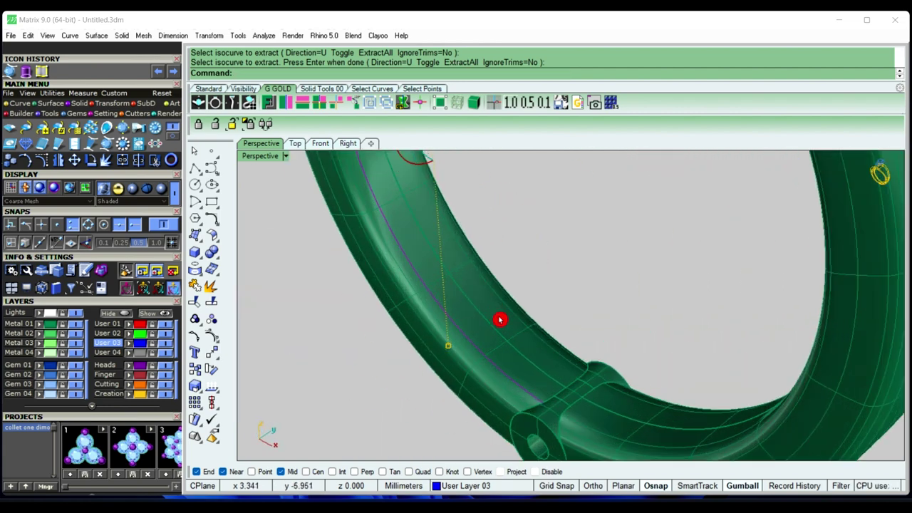
scroll(501, 320, down, 2)
scroll(515, 350, up, 2)
scroll(485, 338, up, 1)
scroll(502, 336, up, 1)
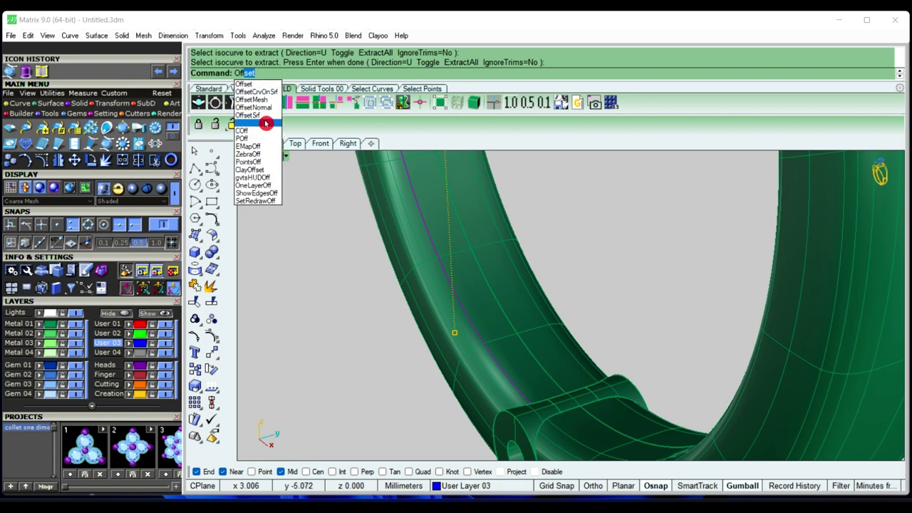
Select the extracted isocurve, choosing 'curve' in the Selection Menu
click(294, 288)
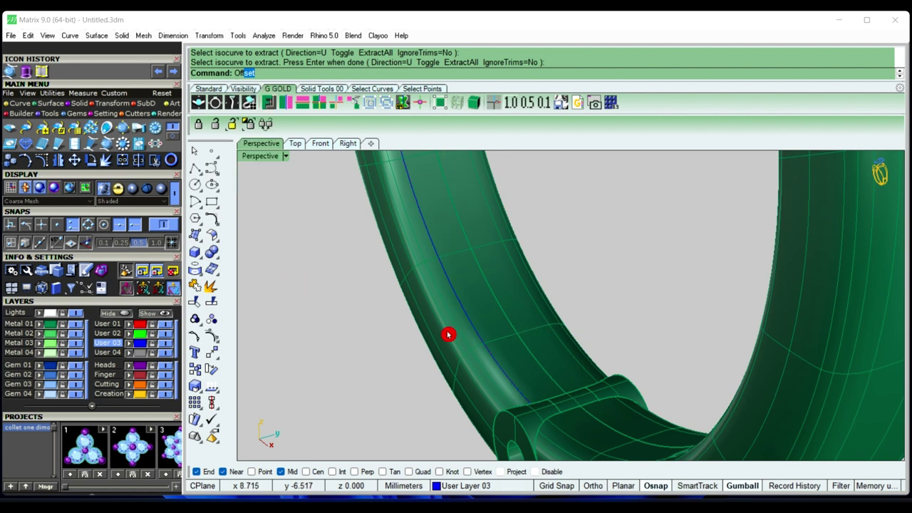
scroll(479, 328, up, 1)
scroll(478, 332, up, 1)
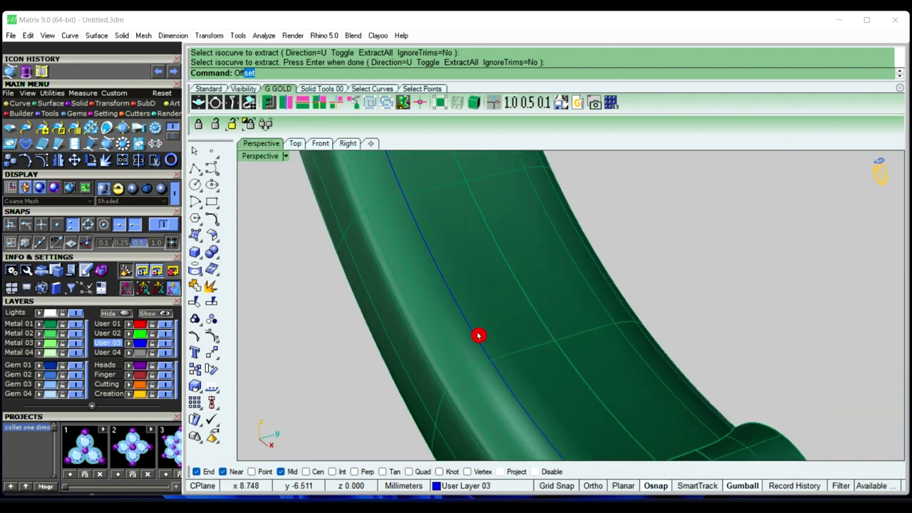
click(479, 336)
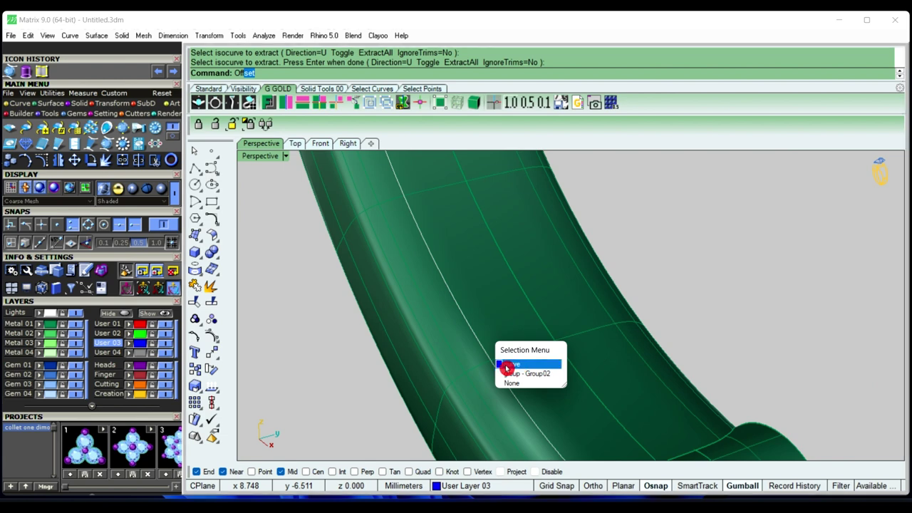
click(517, 367)
scroll(491, 369, down, 1)
scroll(487, 358, down, 2)
scroll(483, 320, down, 1)
scroll(483, 320, down, 1)
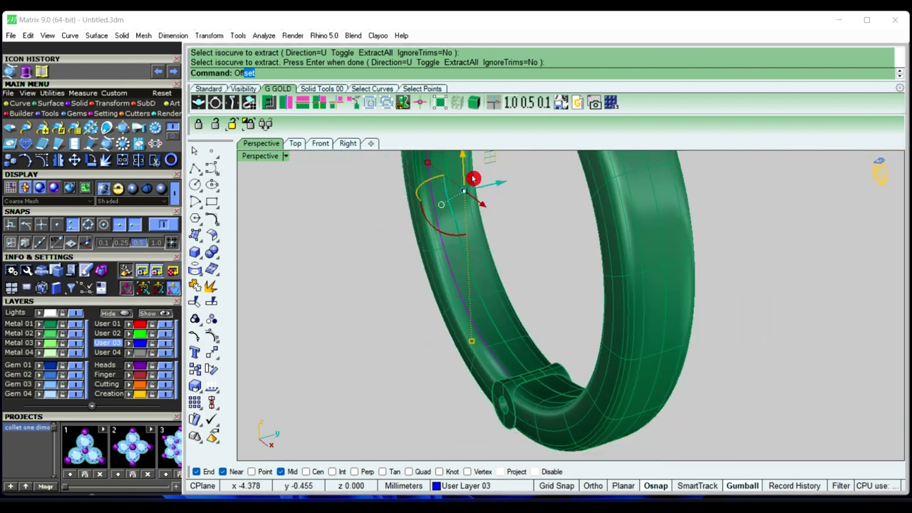
scroll(475, 184, up, 1)
scroll(484, 194, up, 1)
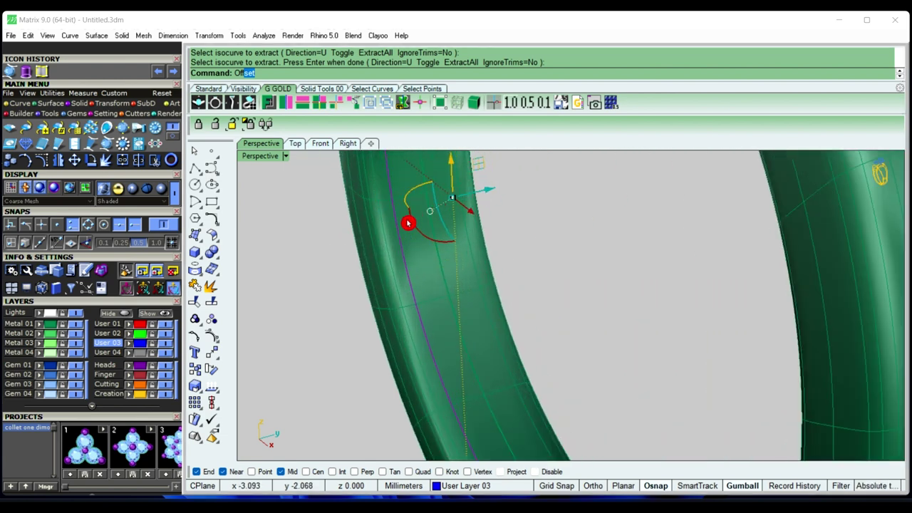
scroll(403, 239, up, 1)
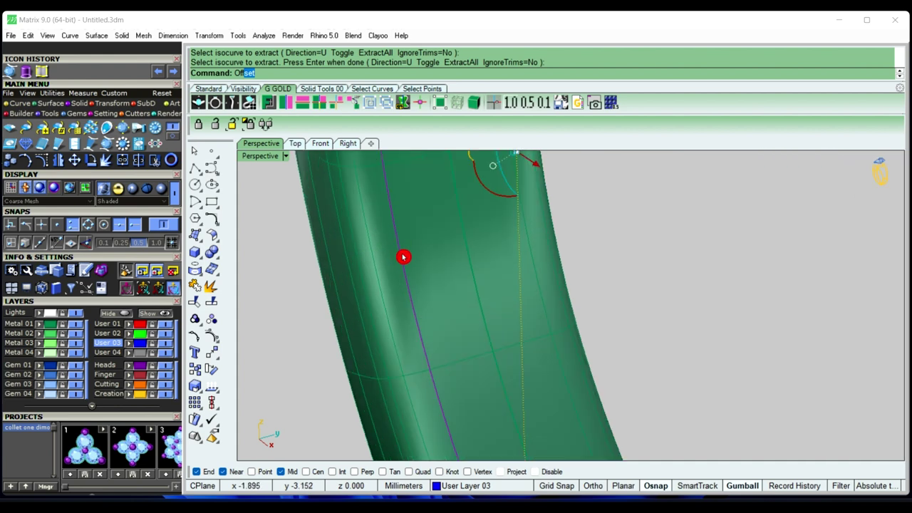
mouse_move(403, 257)
right_down()
mouse_move(421, 306)
mouse_move(458, 311)
right_up()
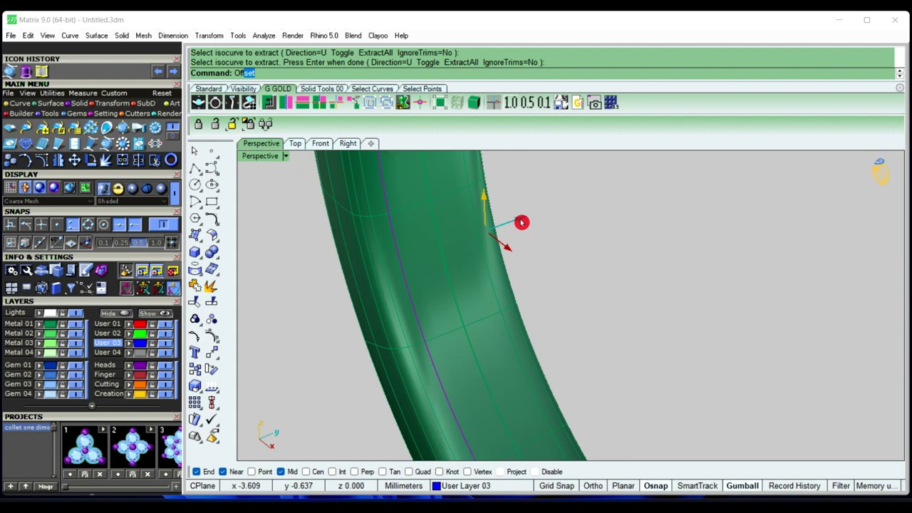
Shift the curve slightly across the band along the gumball's green axis, then reselect it
drag(519, 223, 529, 223)
click(538, 271)
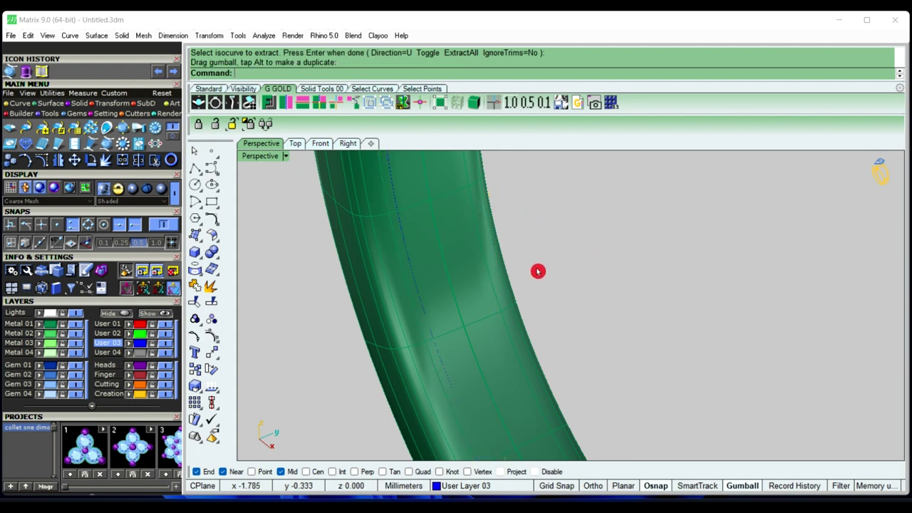
scroll(474, 271, down, 2)
scroll(451, 277, up, 2)
click(450, 279)
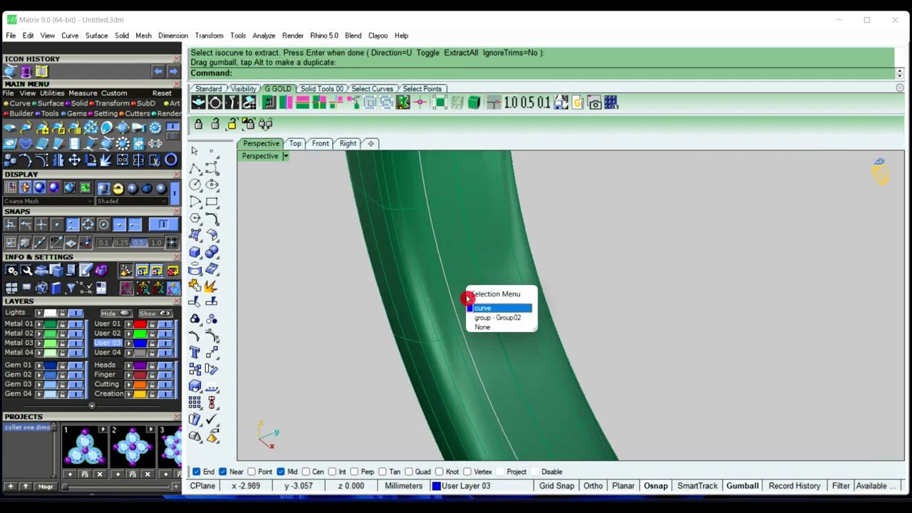
click(481, 310)
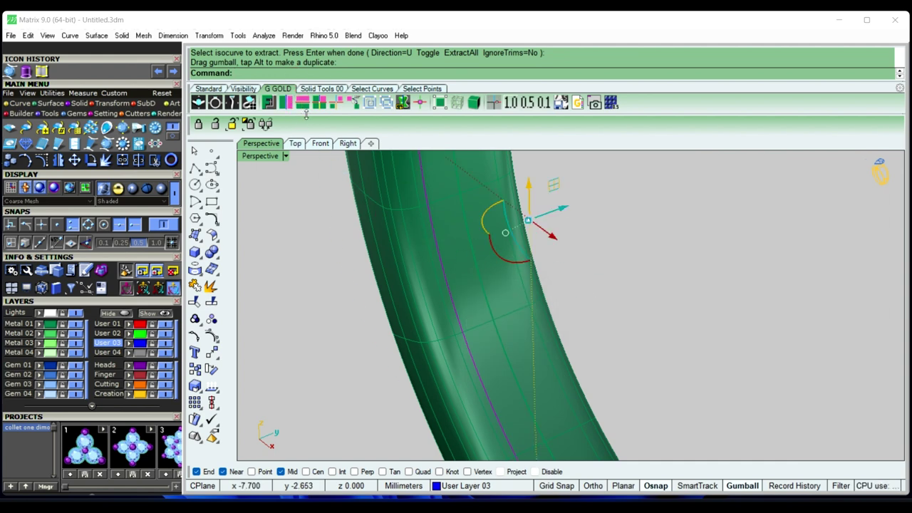
mouse_move(655, 297)
right_down()
mouse_move(522, 291)
mouse_move(594, 311)
mouse_move(632, 271)
mouse_move(633, 346)
mouse_move(592, 341)
mouse_move(596, 283)
mouse_move(501, 334)
mouse_move(576, 250)
mouse_move(530, 248)
right_up()
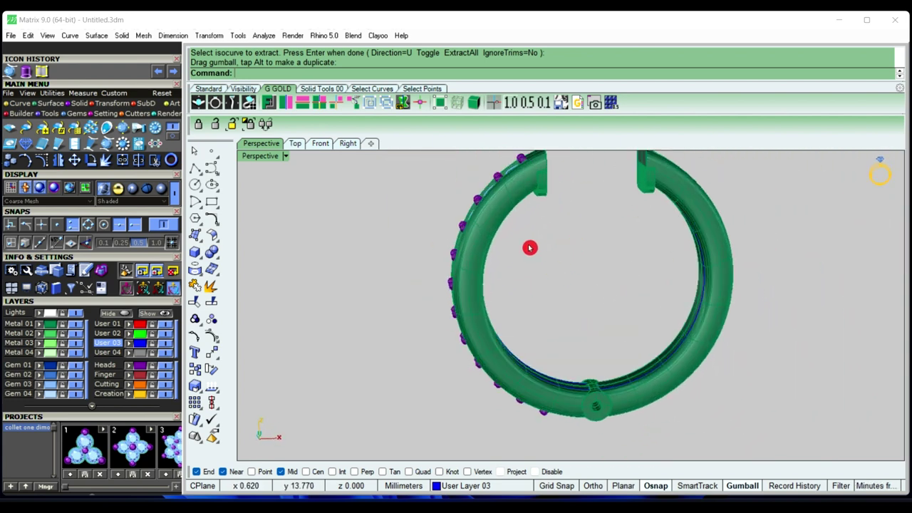
Switch to the front view, cancel the pending curve extraction, and hide the gem heads
click(320, 143)
scroll(428, 253, down, 3)
scroll(471, 285, down, 3)
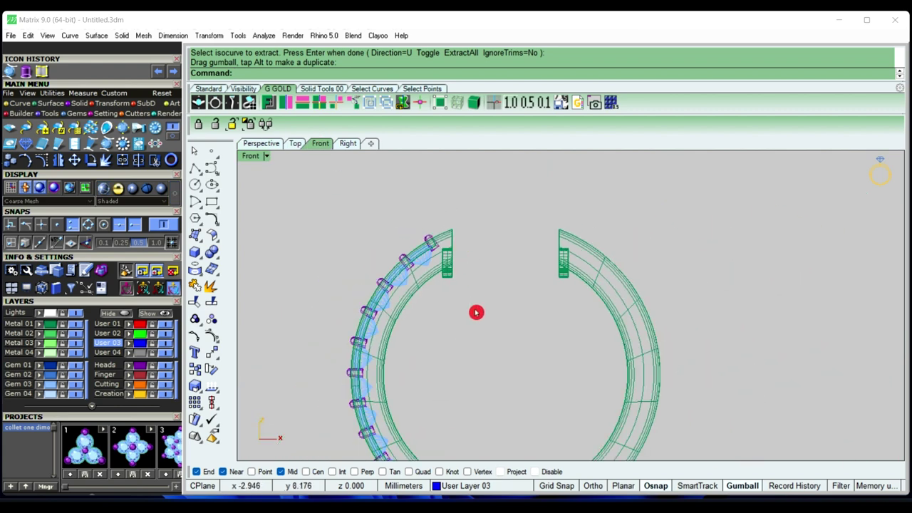
scroll(476, 312, down, 2)
scroll(435, 259, down, 2)
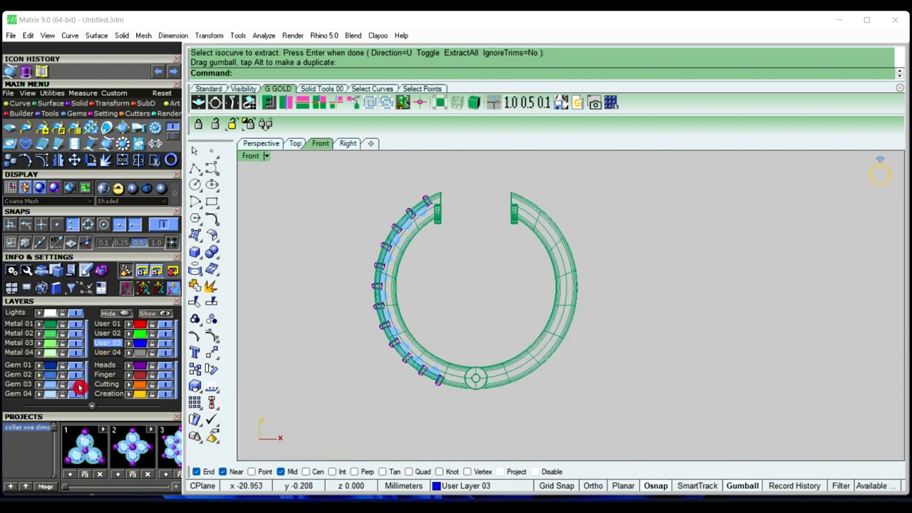
key(Escape)
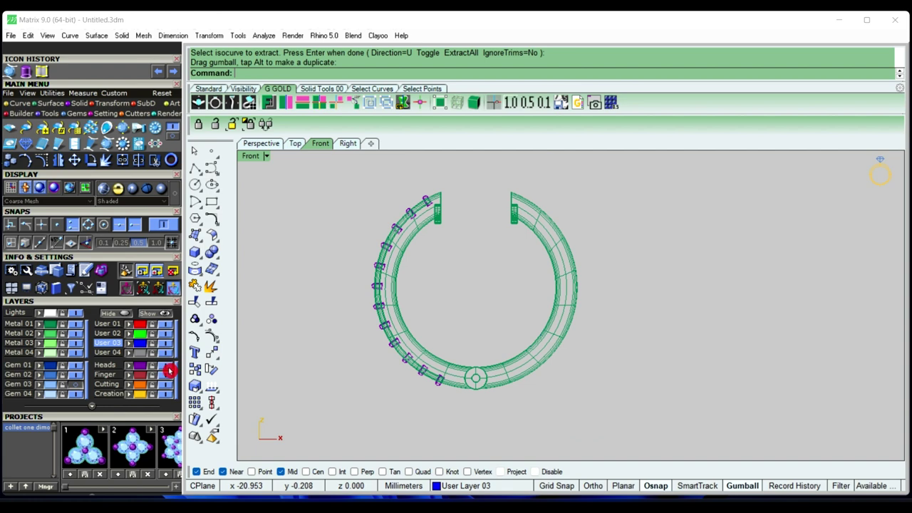
click(166, 366)
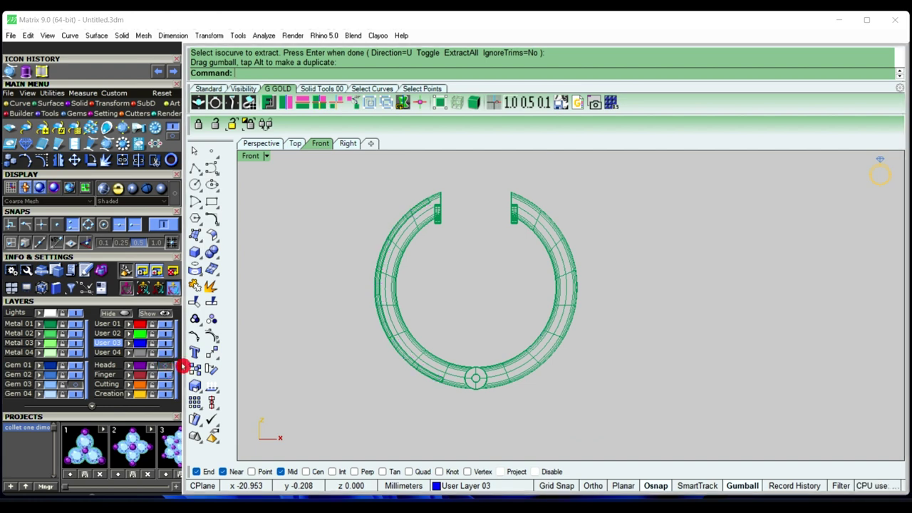
Draw a line from the origin straight down to just below the ring's bottom
click(195, 168)
text(0)
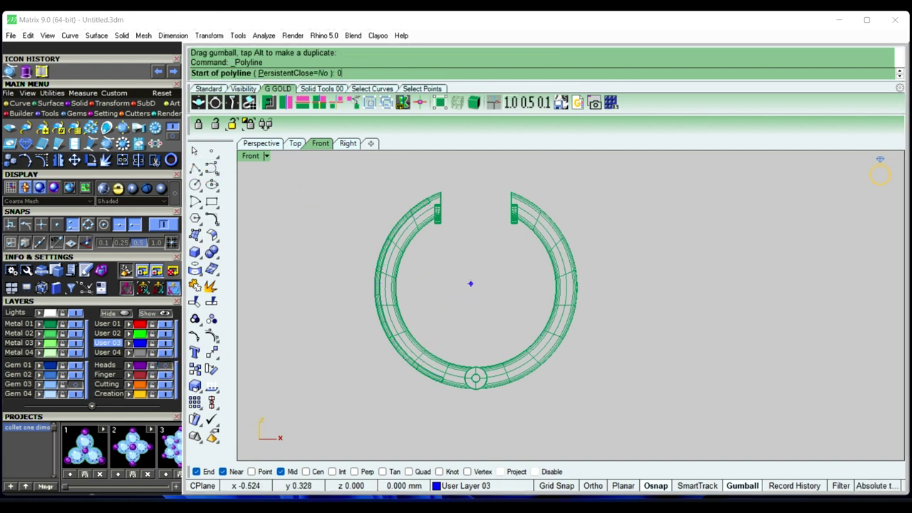
key(Return)
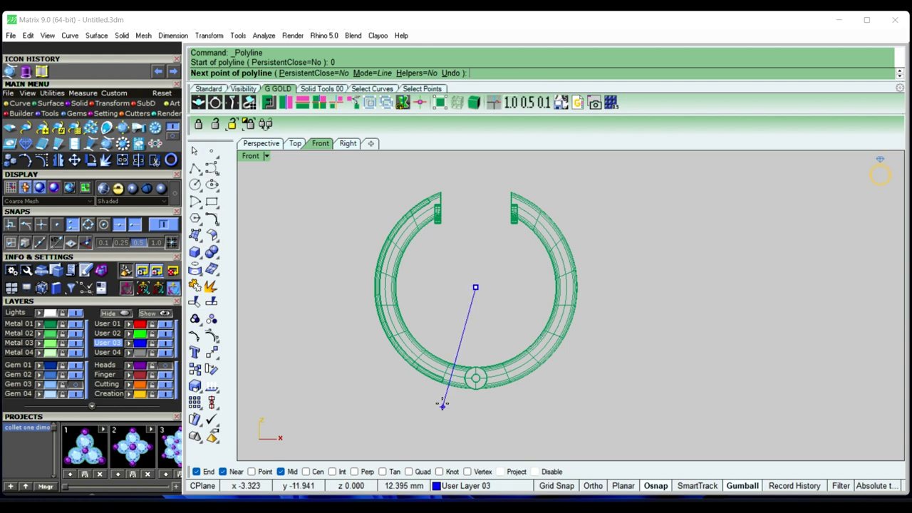
scroll(477, 401, up, 2)
scroll(481, 392, up, 2)
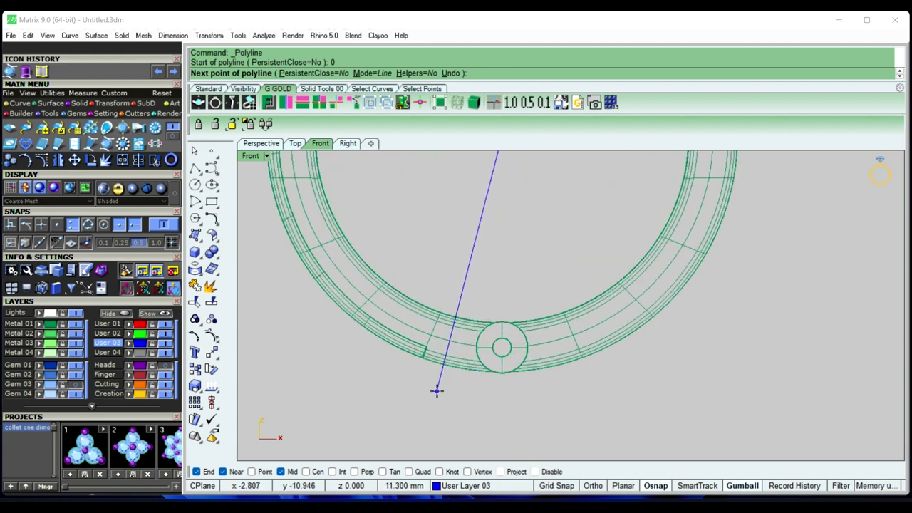
click(437, 391)
right_click(461, 417)
scroll(467, 420, down, 5)
Draw a second line from the ring's centre to its upper-left edge
right_drag(466, 420, 532, 352)
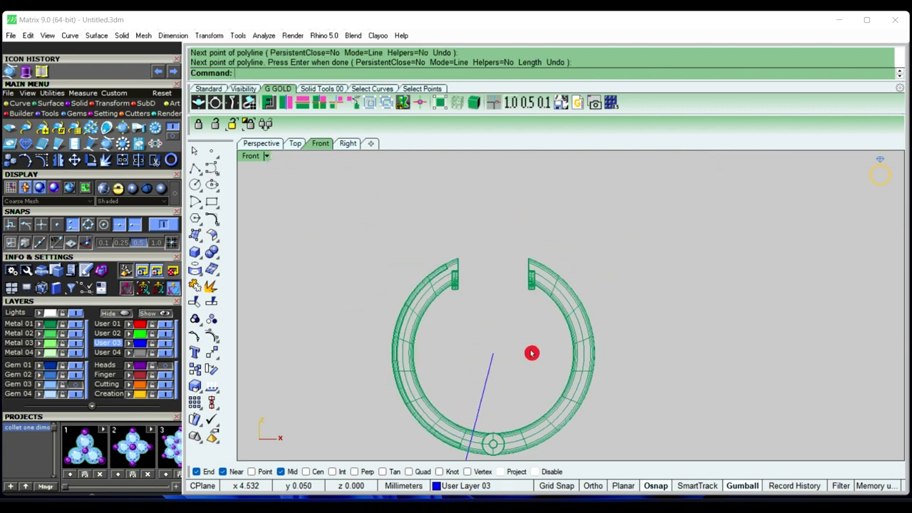
key(Return)
click(491, 354)
scroll(433, 271, up, 3)
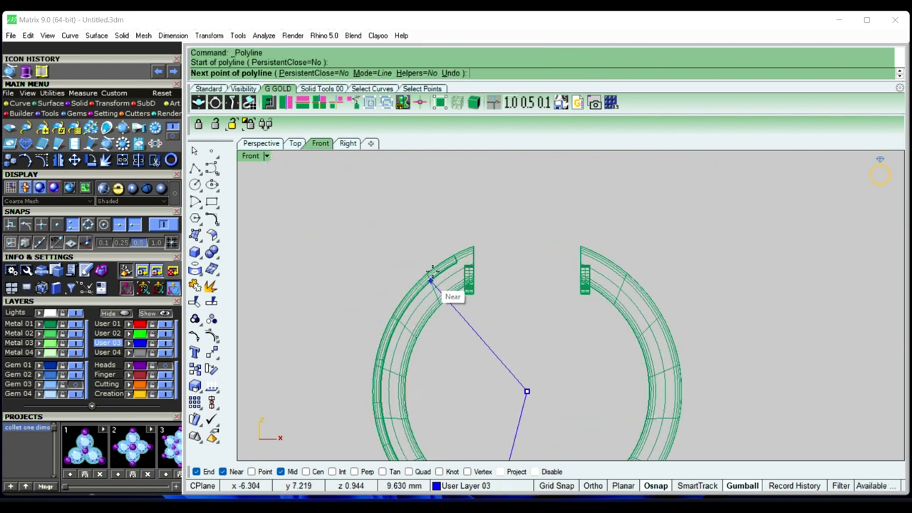
scroll(432, 271, up, 6)
scroll(431, 266, up, 1)
scroll(435, 264, up, 2)
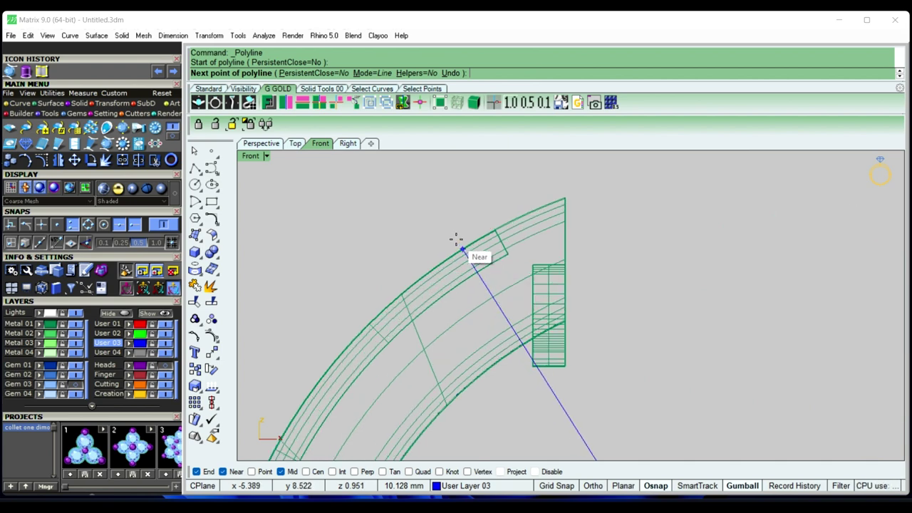
scroll(439, 264, up, 2)
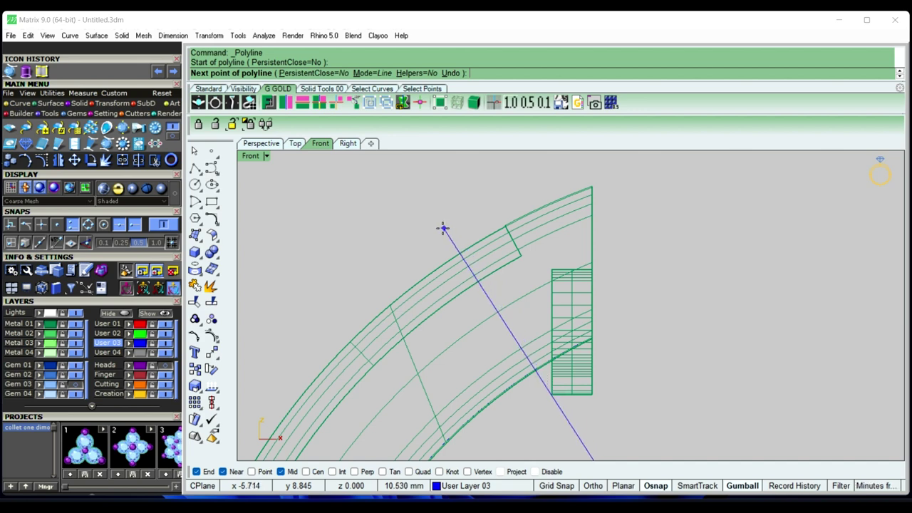
click(442, 228)
right_click(442, 228)
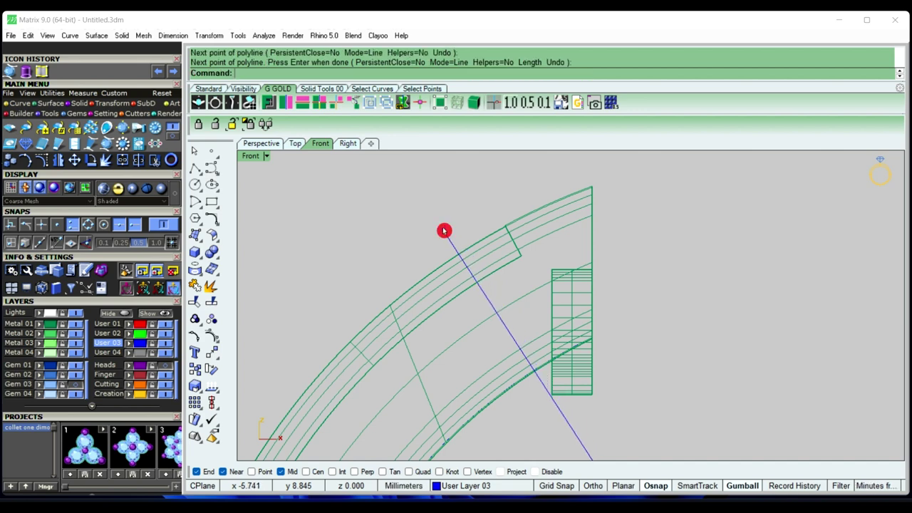
scroll(443, 229, down, 3)
scroll(466, 293, down, 2)
scroll(445, 362, up, 2)
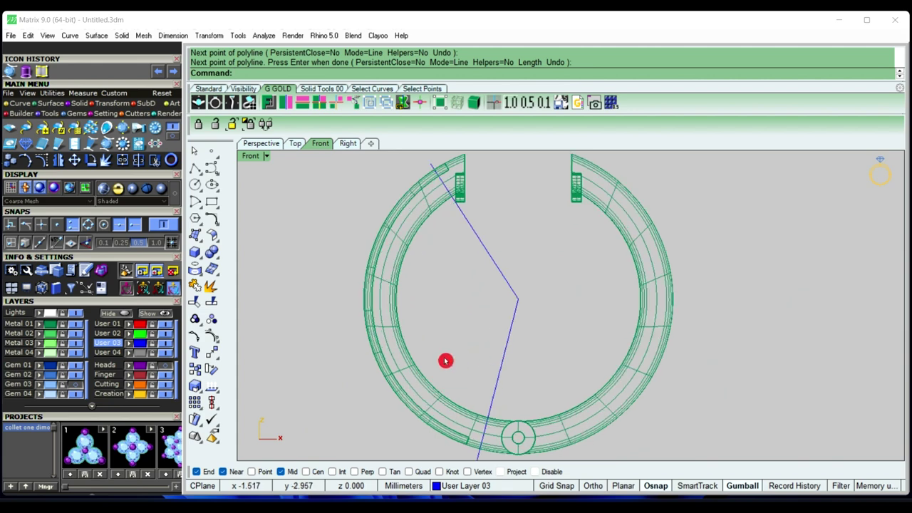
Hide the metal ring layer so only the blue curves remain
click(85, 328)
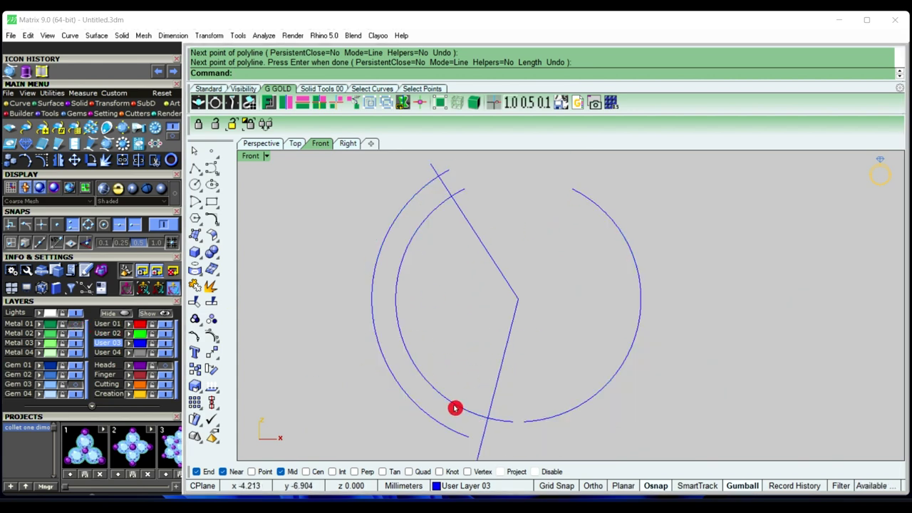
scroll(466, 361, down, 1)
scroll(480, 378, down, 1)
scroll(462, 401, down, 1)
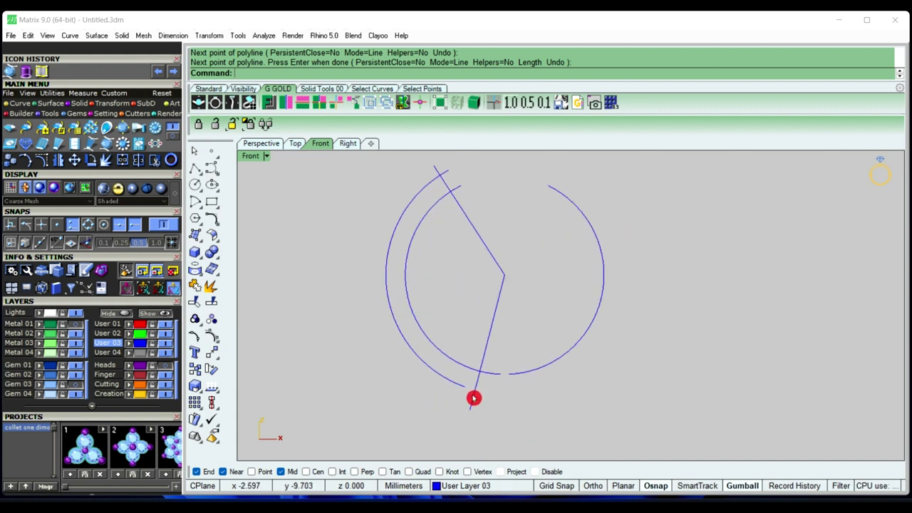
scroll(474, 399, up, 1)
scroll(450, 371, down, 1)
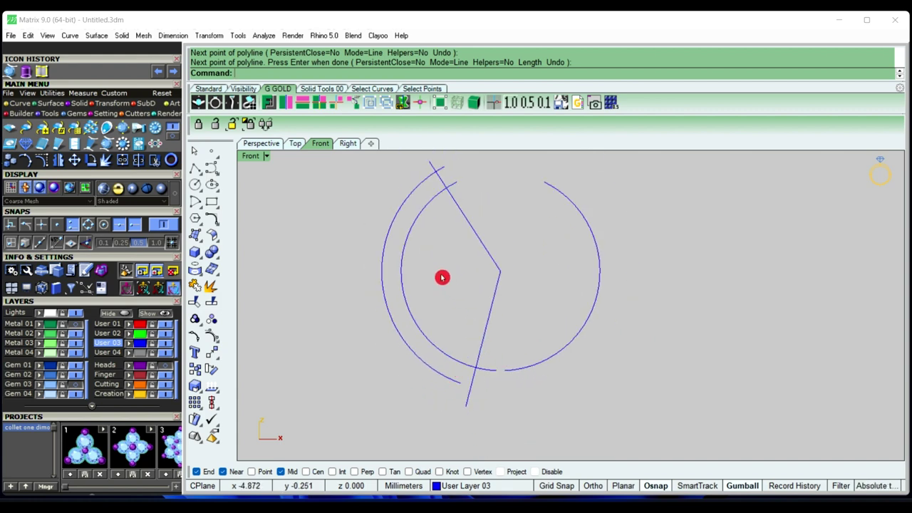
Select the inner and outer circles together with both straight lines
click(454, 218)
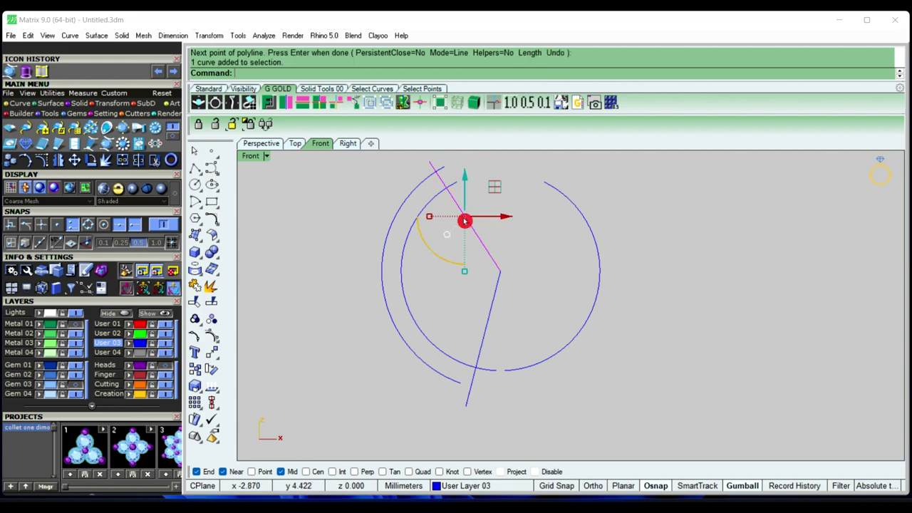
click(396, 282)
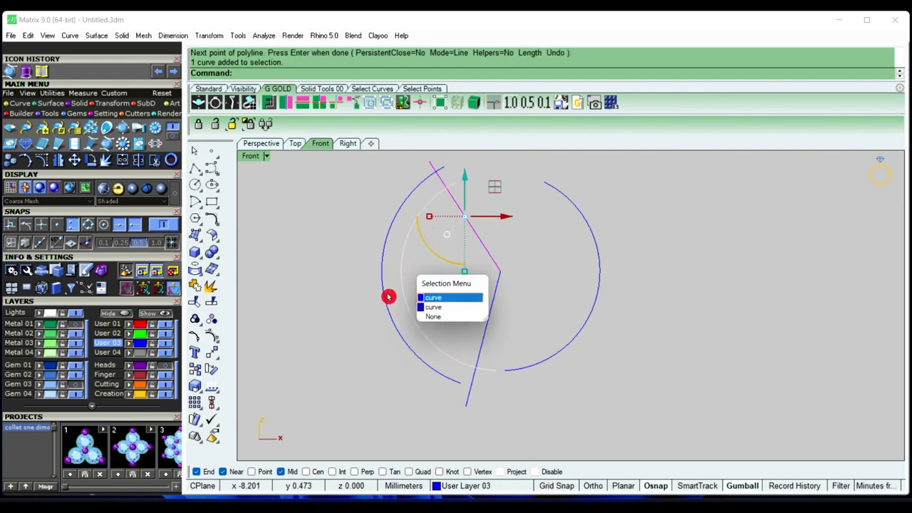
click(436, 307)
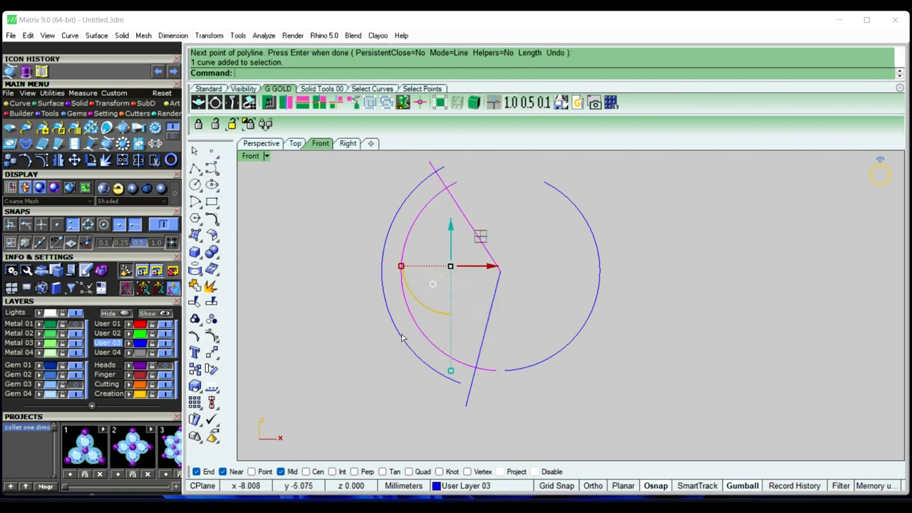
shift+click(401, 337)
shift+click(482, 353)
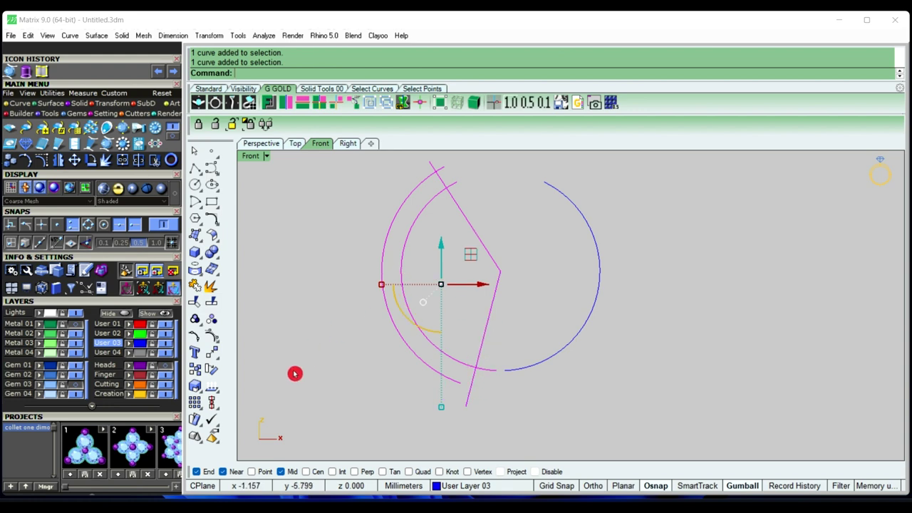
Trim the overhanging inner arc ends at the top and bottom line junctions, then deselect
click(195, 302)
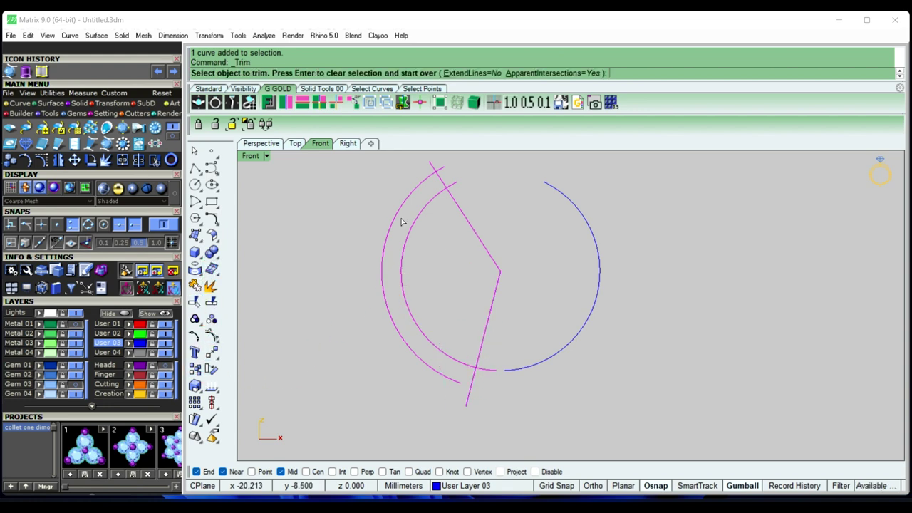
click(447, 170)
click(456, 186)
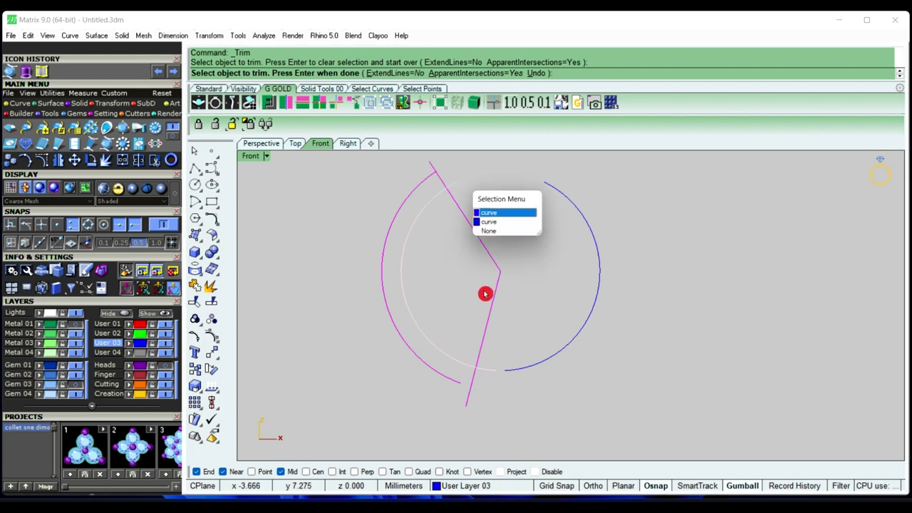
click(491, 212)
click(454, 184)
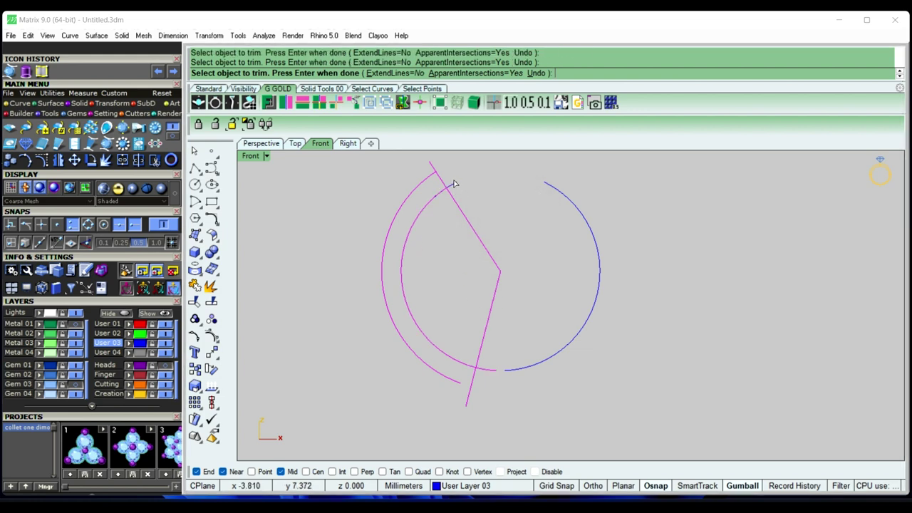
click(515, 382)
click(528, 397)
click(485, 373)
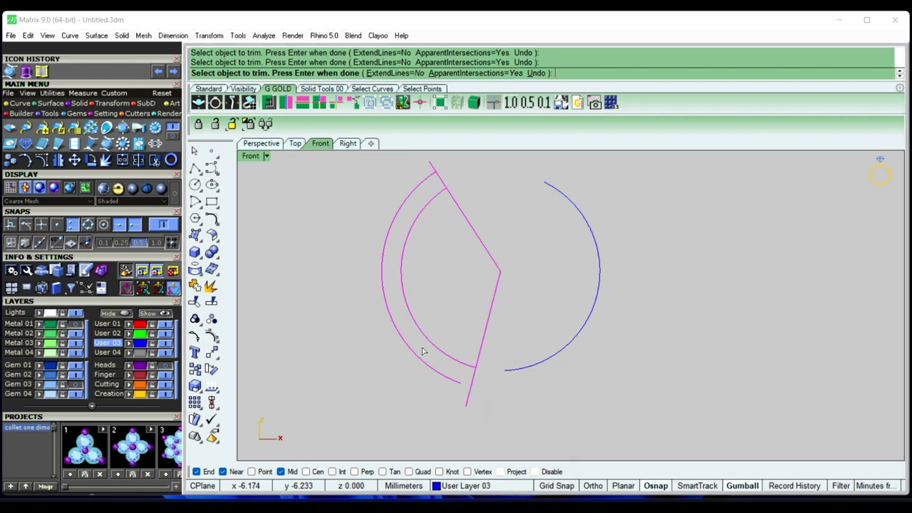
right_click(503, 421)
click(445, 385)
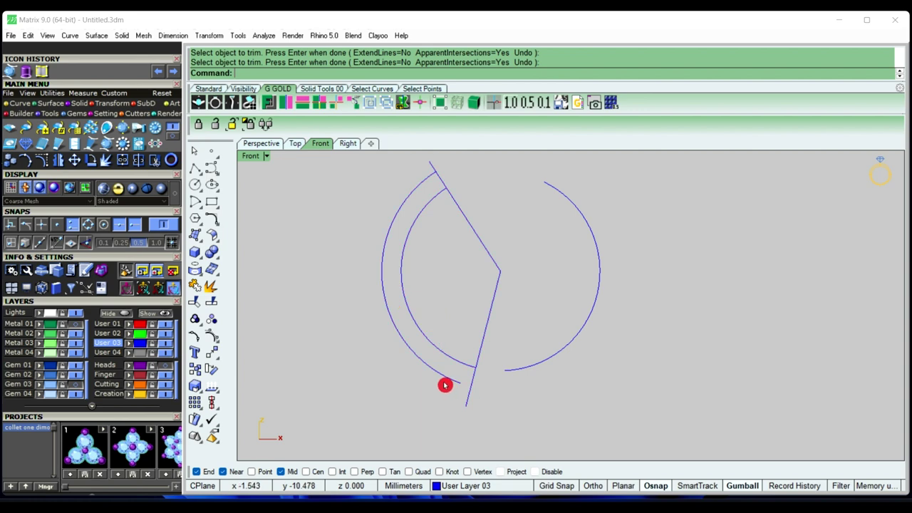
In Perspective view, delete the outer left arc, both straight lines and the right arc
click(279, 144)
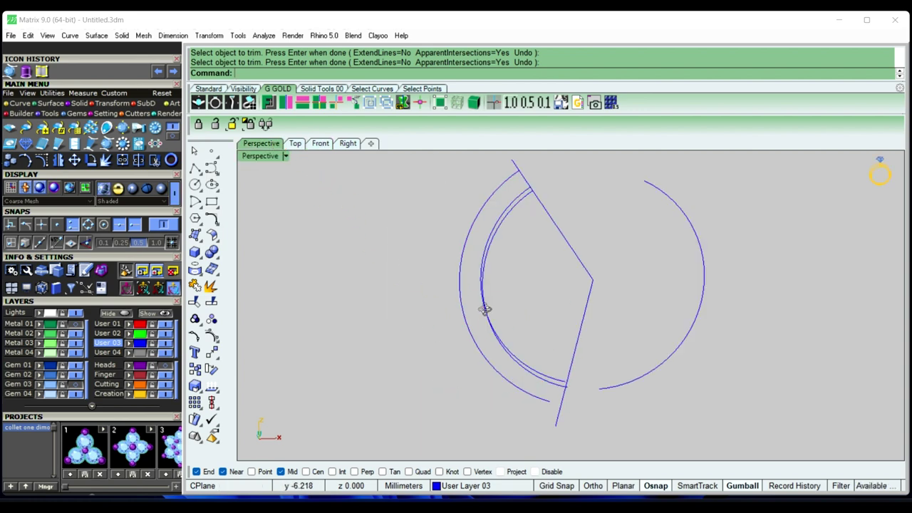
mouse_move(485, 309)
right_down()
mouse_move(627, 300)
mouse_move(478, 306)
right_up()
click(460, 271)
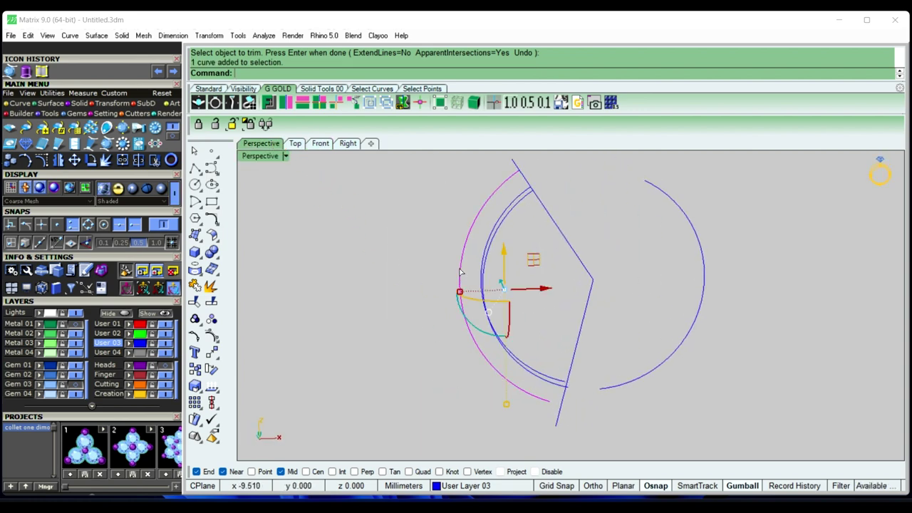
key(Delete)
mouse_move(457, 275)
right_down()
mouse_move(466, 305)
mouse_move(539, 332)
mouse_move(535, 341)
mouse_move(533, 322)
right_up()
click(534, 321)
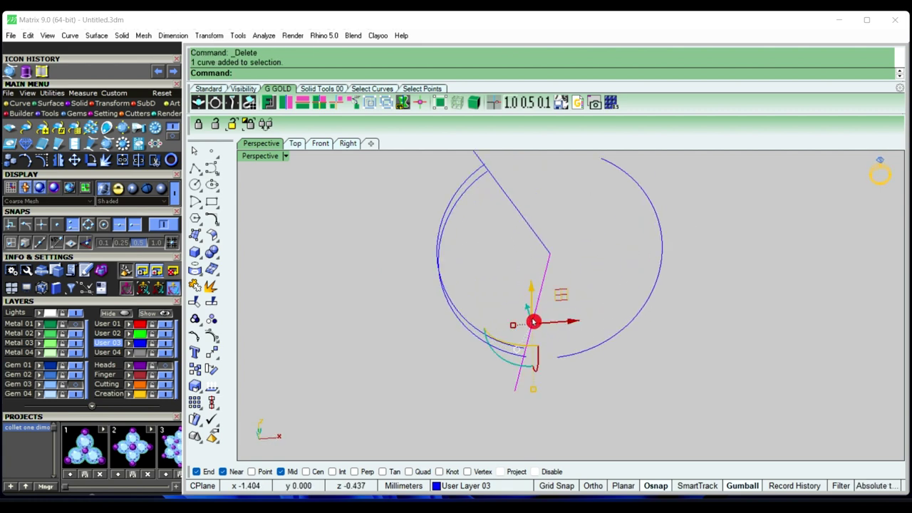
key(Delete)
click(540, 242)
key(Delete)
right_drag(525, 269, 553, 322)
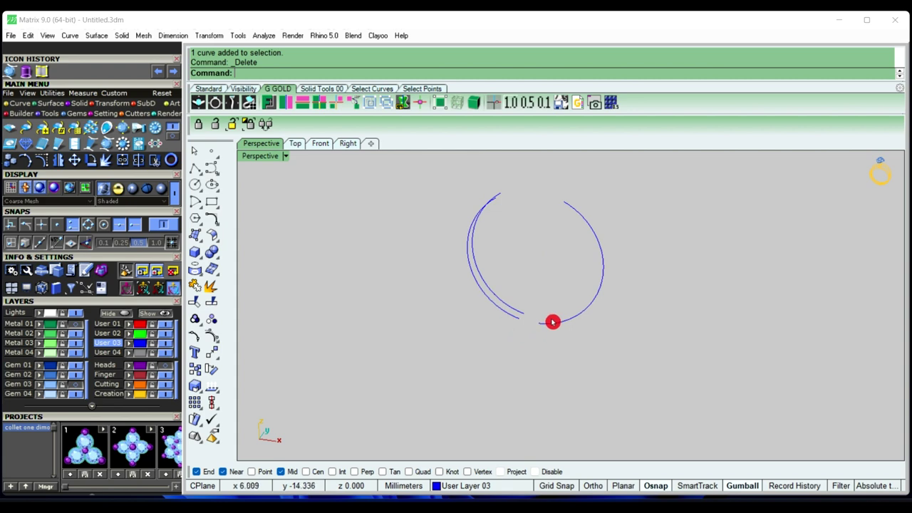
click(553, 323)
key(Delete)
mouse_move(488, 307)
right_down()
mouse_move(446, 321)
mouse_move(563, 318)
mouse_move(463, 263)
right_up()
Draw short polylines joining the two left arcs' top ends and their bottom ends
click(195, 167)
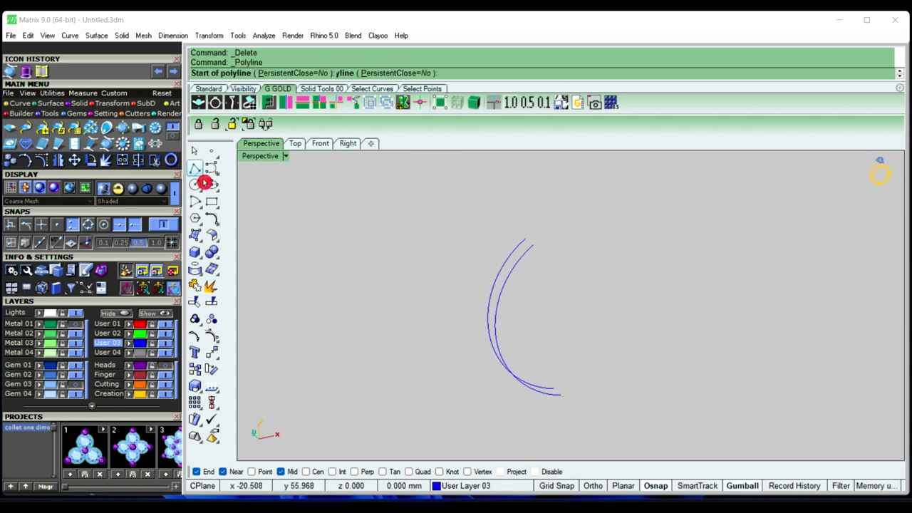
click(525, 240)
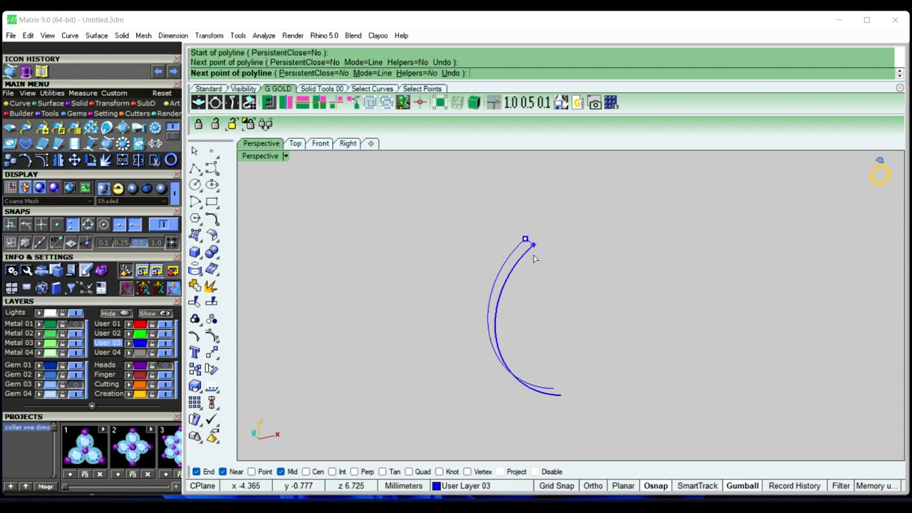
click(533, 244)
right_click(543, 283)
mouse_move(444, 309)
right_down()
mouse_move(574, 352)
mouse_move(607, 381)
mouse_move(587, 405)
mouse_move(580, 387)
mouse_move(491, 363)
mouse_move(627, 346)
right_up()
right_click(580, 386)
click(561, 373)
click(575, 364)
right_click(575, 378)
text(SW2)
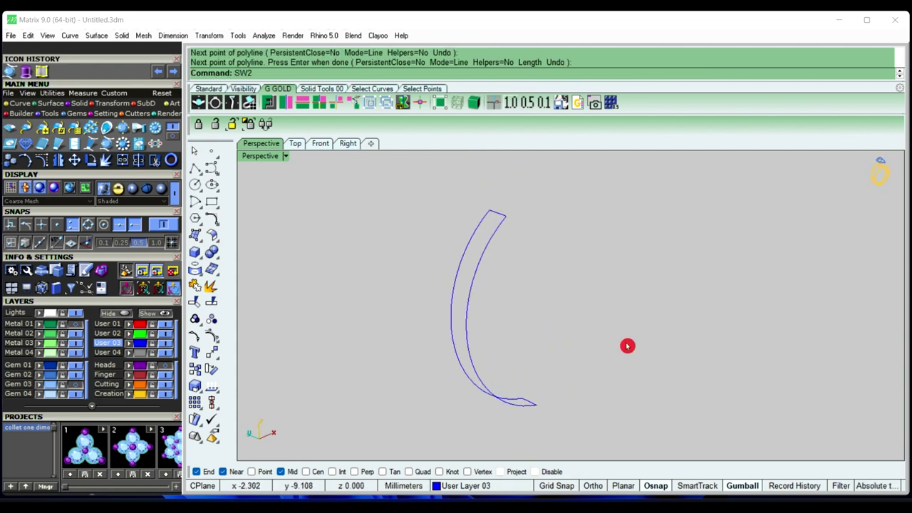
Run Sweep 2 Rails along the two arcs with the top and bottom cross-section curves
key(Return)
click(451, 321)
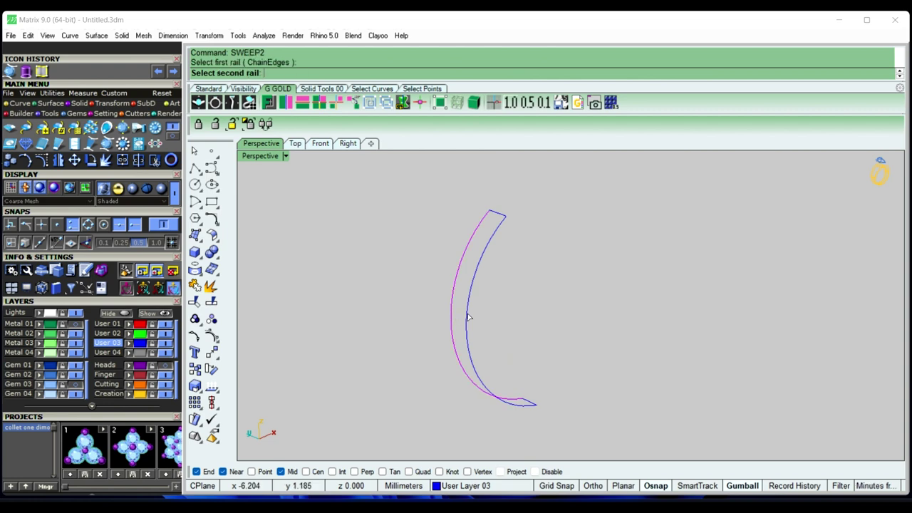
click(467, 316)
click(497, 215)
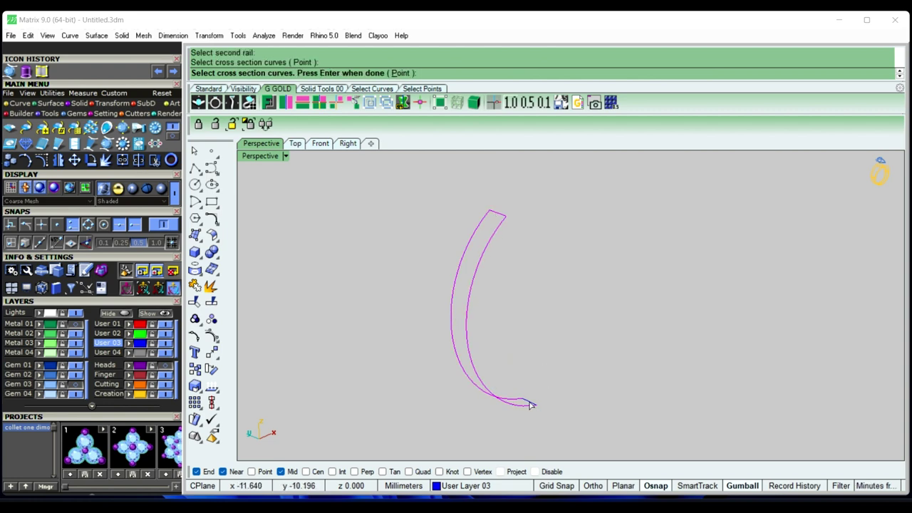
click(530, 404)
key(Return)
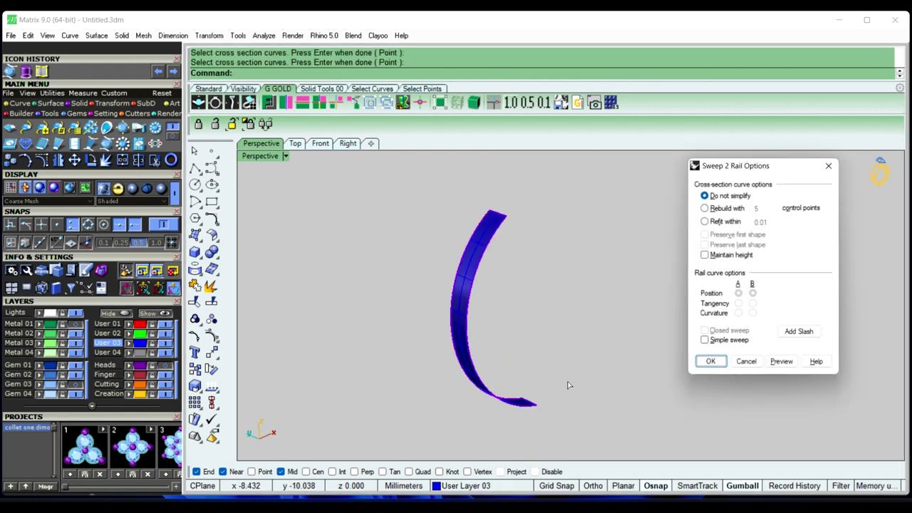
key(Return)
mouse_move(508, 332)
right_down()
mouse_move(455, 340)
mouse_move(517, 378)
mouse_move(514, 336)
mouse_move(467, 326)
mouse_move(420, 225)
right_up()
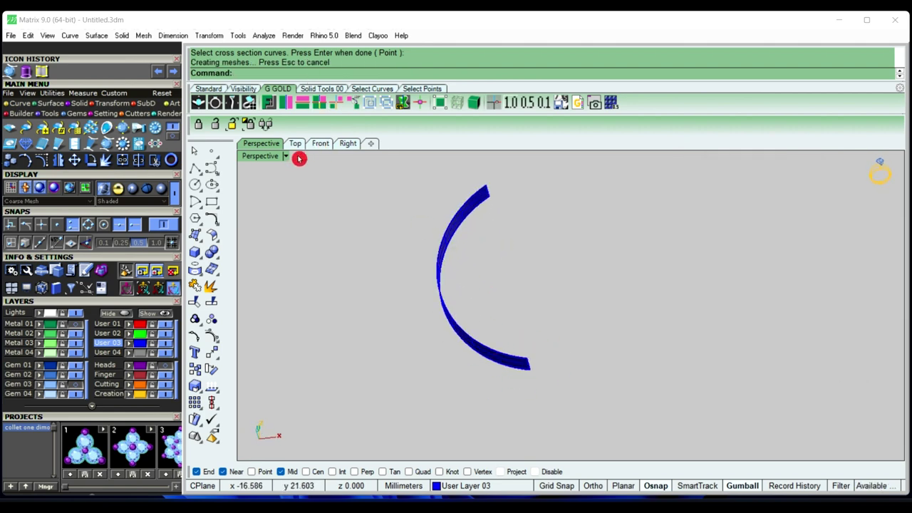
Show the green metal ring again and orbit to a face-on view of it
click(75, 324)
scroll(412, 327, up, 3)
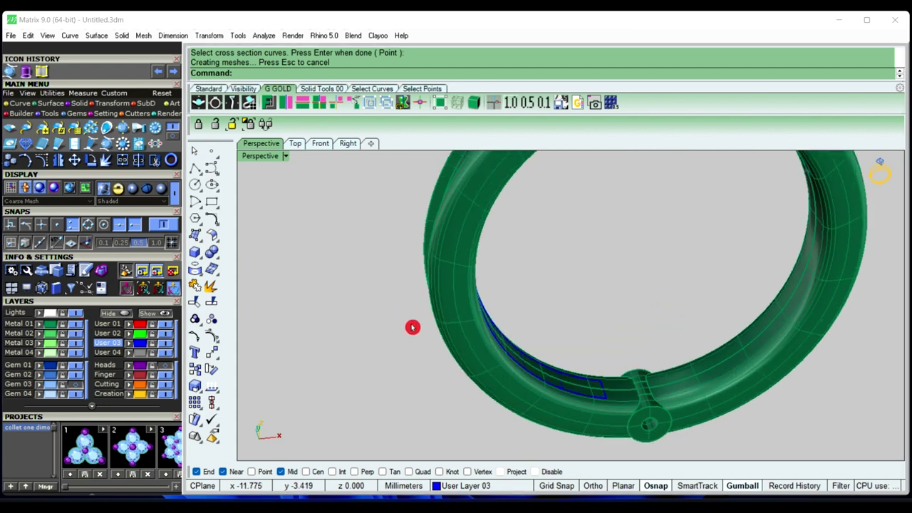
right_drag(412, 327, 338, 283)
scroll(489, 303, down, 3)
mouse_move(489, 304)
right_down()
mouse_move(463, 235)
mouse_move(492, 196)
mouse_move(474, 238)
right_up()
scroll(481, 220, up, 3)
scroll(477, 217, down, 1)
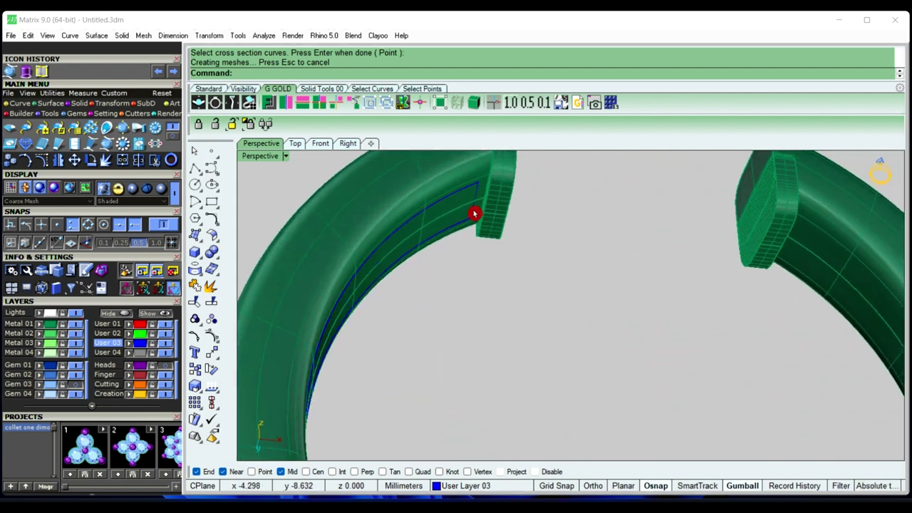
scroll(475, 206, up, 2)
scroll(456, 214, up, 2)
scroll(444, 225, down, 5)
mouse_move(444, 224)
right_down()
mouse_move(468, 300)
mouse_move(453, 371)
right_up()
scroll(460, 359, up, 2)
Select the swept strip from the overlapping objects at the ring's lower edge
click(464, 364)
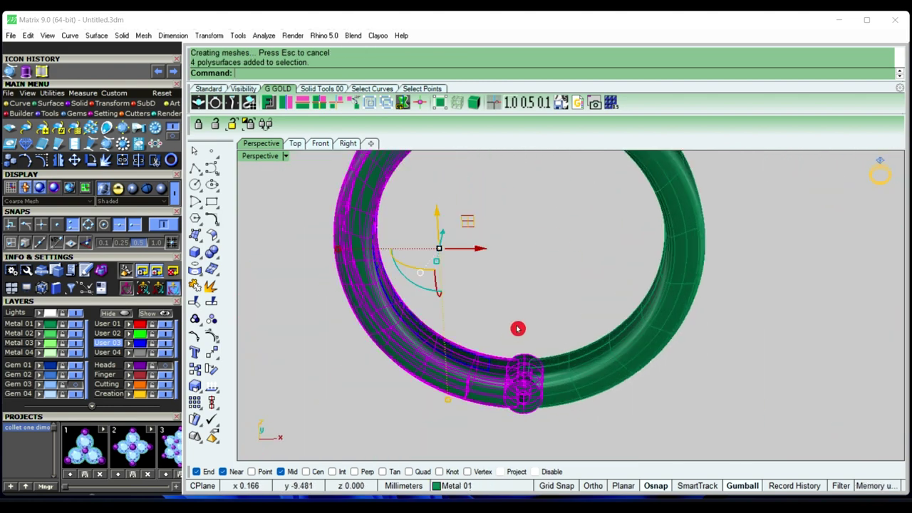
click(518, 328)
scroll(492, 349, up, 2)
scroll(456, 353, up, 2)
click(444, 347)
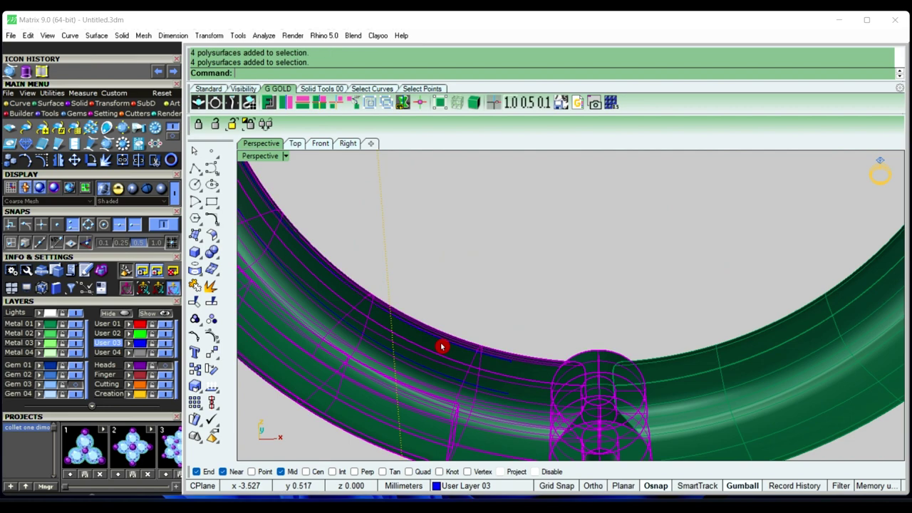
click(512, 333)
scroll(492, 364, up, 2)
scroll(467, 383, up, 2)
click(454, 382)
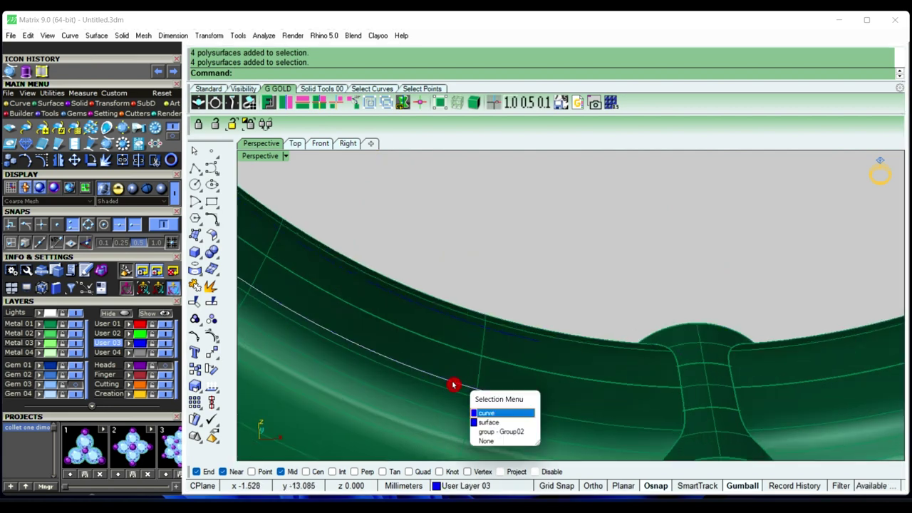
click(490, 422)
scroll(478, 392, down, 3)
scroll(472, 360, down, 4)
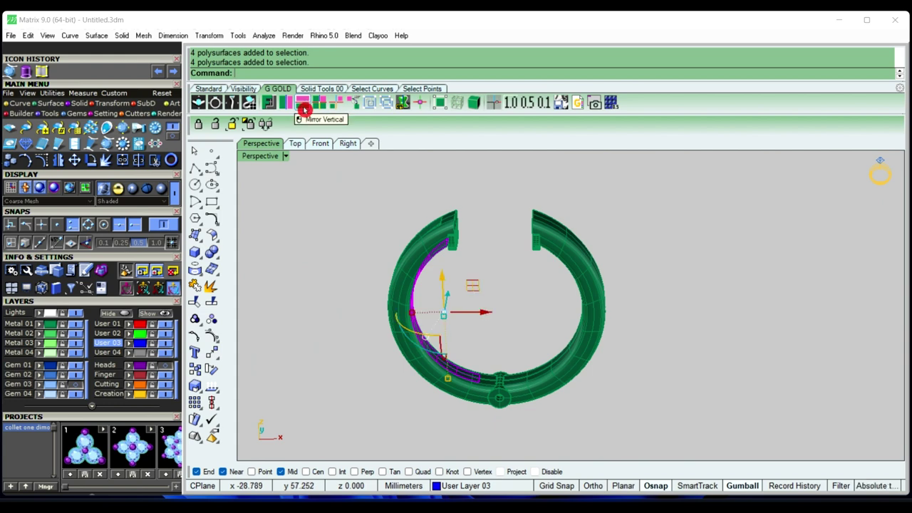
Undo the vertical mirror of the strip and deselect it
click(305, 109)
click(305, 109)
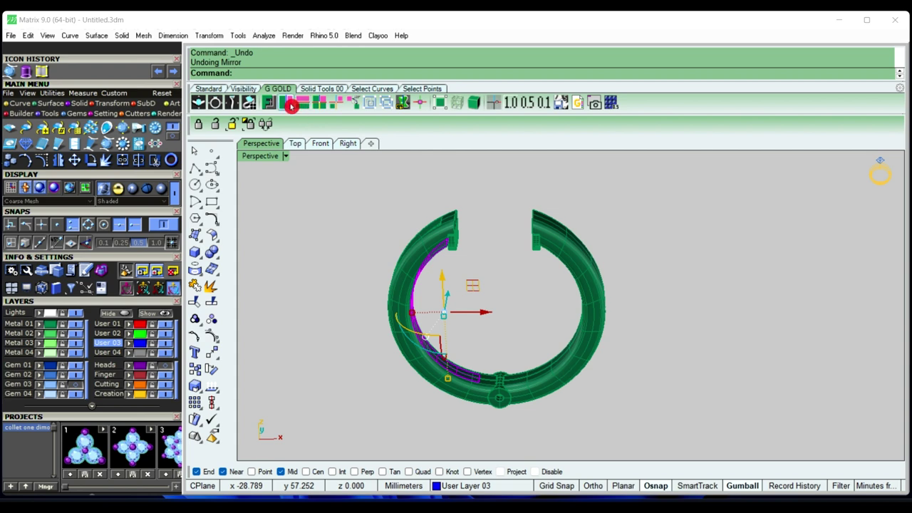
click(276, 285)
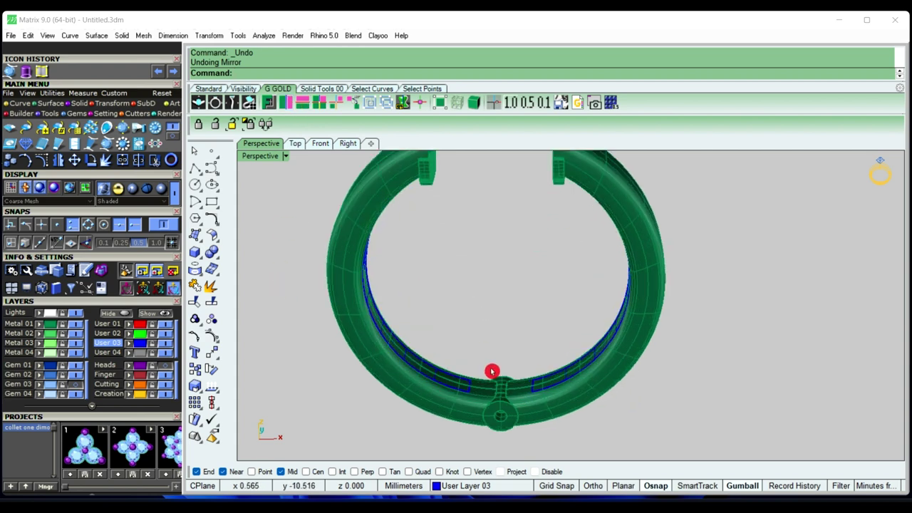
mouse_move(432, 297)
right_down()
mouse_move(574, 282)
mouse_move(537, 316)
mouse_move(450, 361)
mouse_move(472, 363)
right_up()
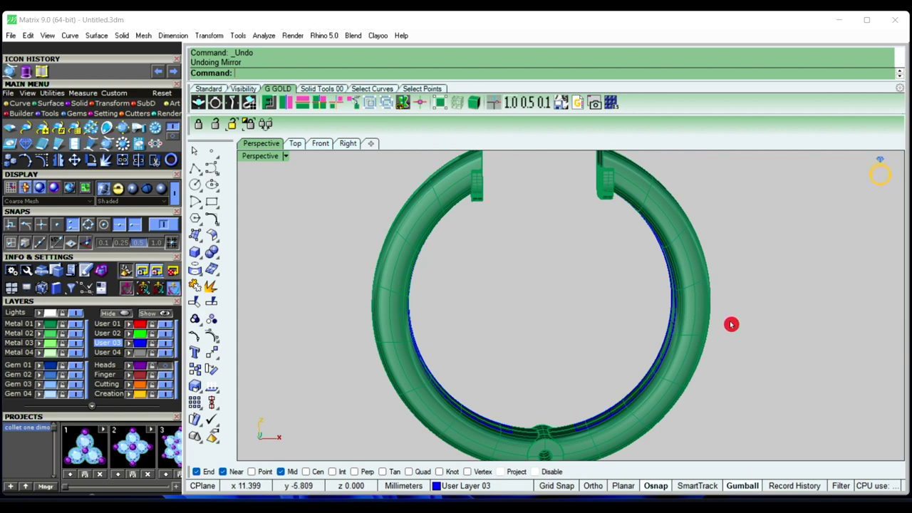
scroll(594, 316, down, 2)
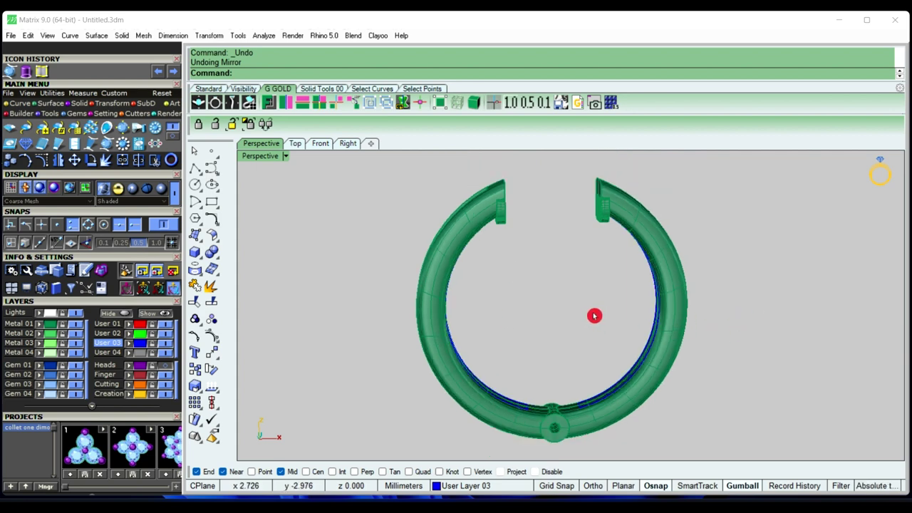
Inspect the ring in the Front view, then return to Perspective
click(320, 144)
scroll(421, 250, up, 1)
scroll(420, 263, up, 2)
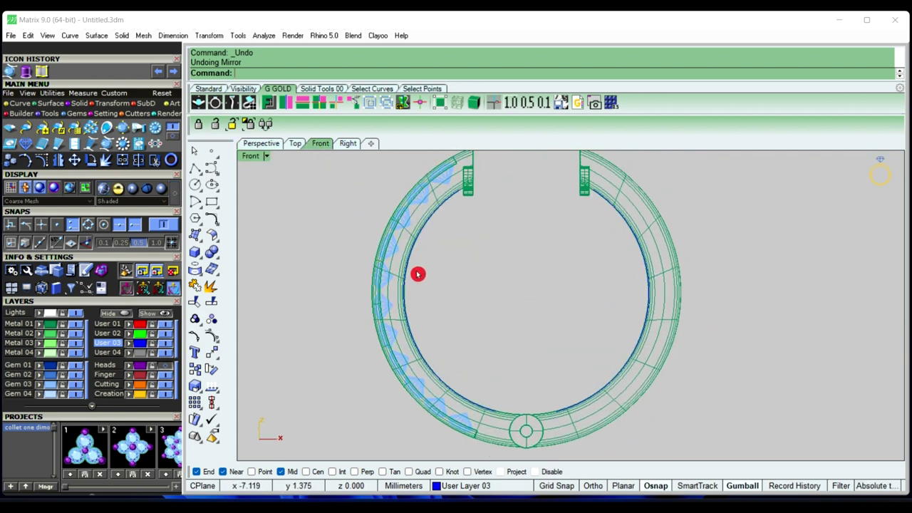
scroll(418, 274, up, 2)
scroll(404, 285, down, 1)
scroll(404, 293, up, 1)
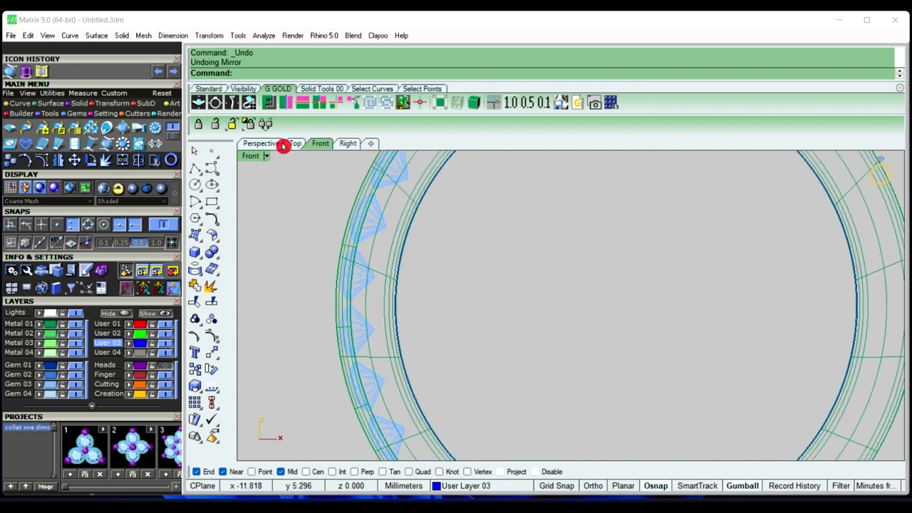
click(272, 144)
scroll(468, 310, down, 1)
scroll(501, 338, up, 1)
scroll(493, 365, up, 2)
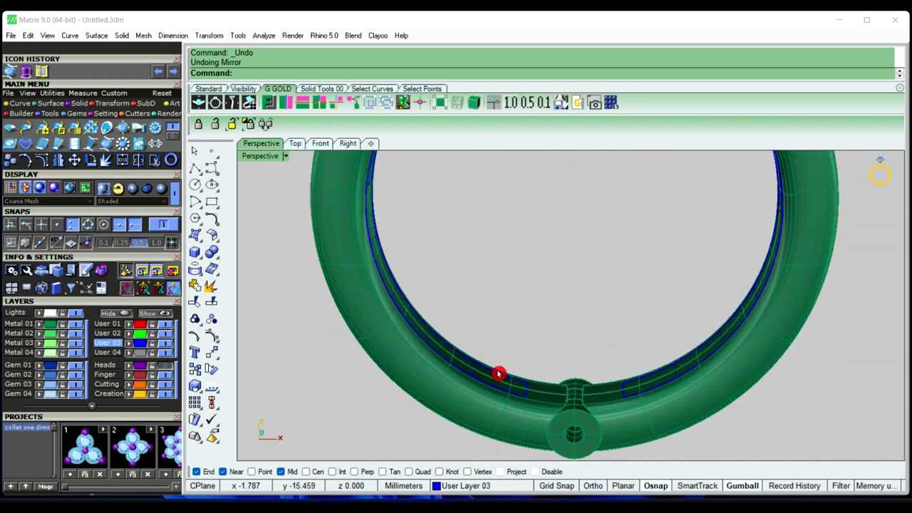
scroll(499, 373, up, 2)
scroll(452, 352, up, 1)
Reselect the blue swept strip from the overlapping objects at the ring's lower edge
click(447, 348)
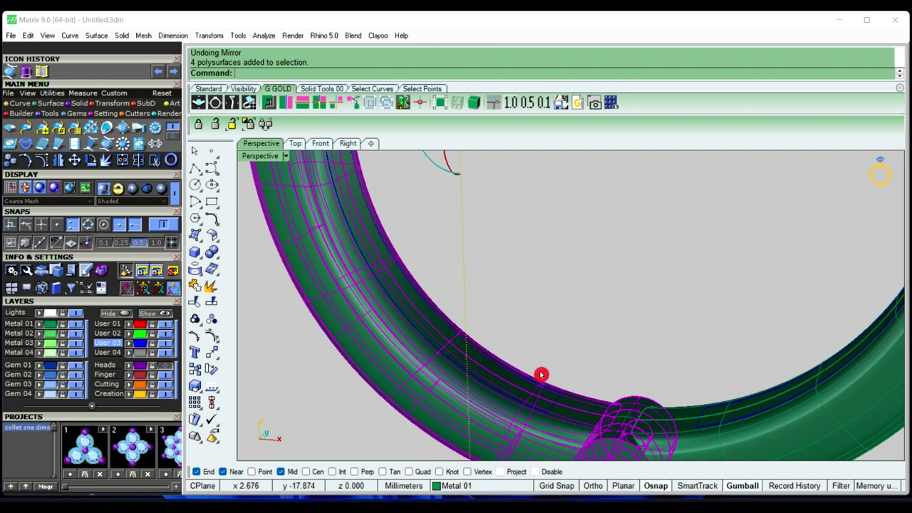
key(Escape)
scroll(542, 373, down, 1)
scroll(556, 397, up, 2)
click(556, 390)
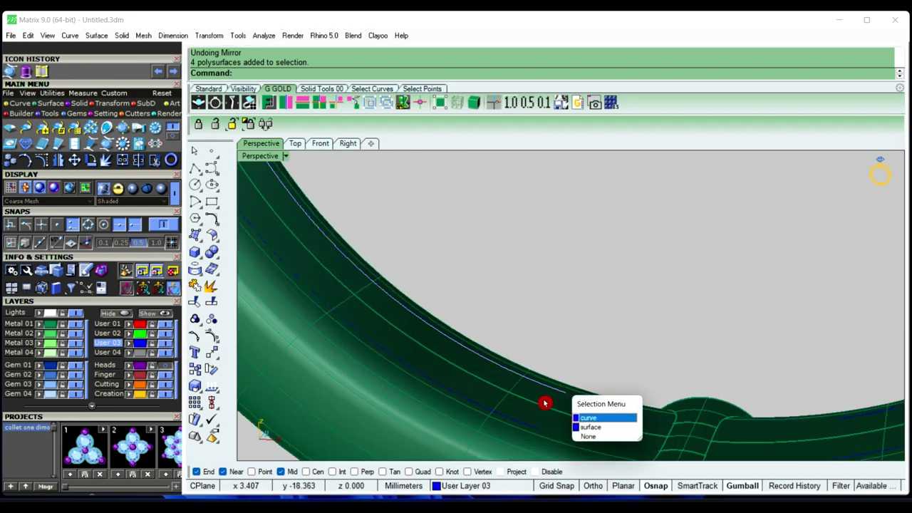
click(579, 428)
scroll(557, 367, down, 1)
scroll(557, 366, down, 2)
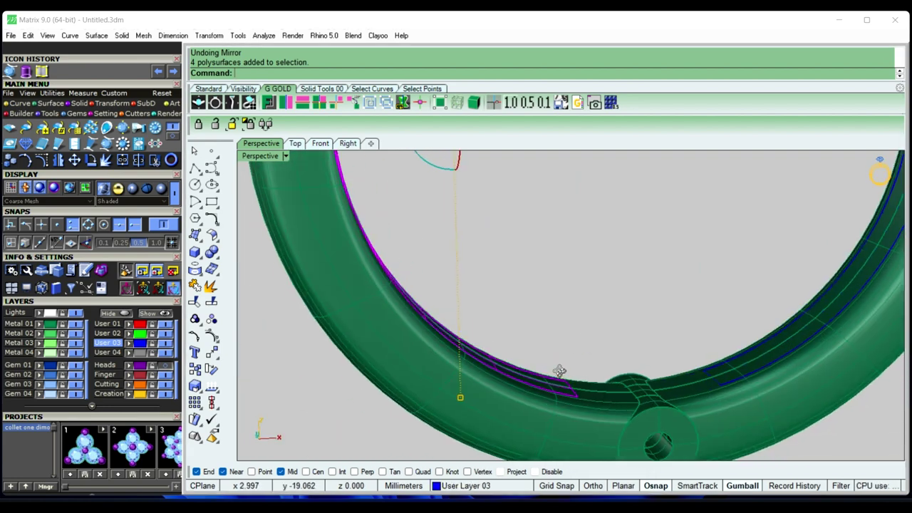
scroll(507, 324, up, 1)
scroll(478, 372, down, 2)
scroll(513, 295, down, 1)
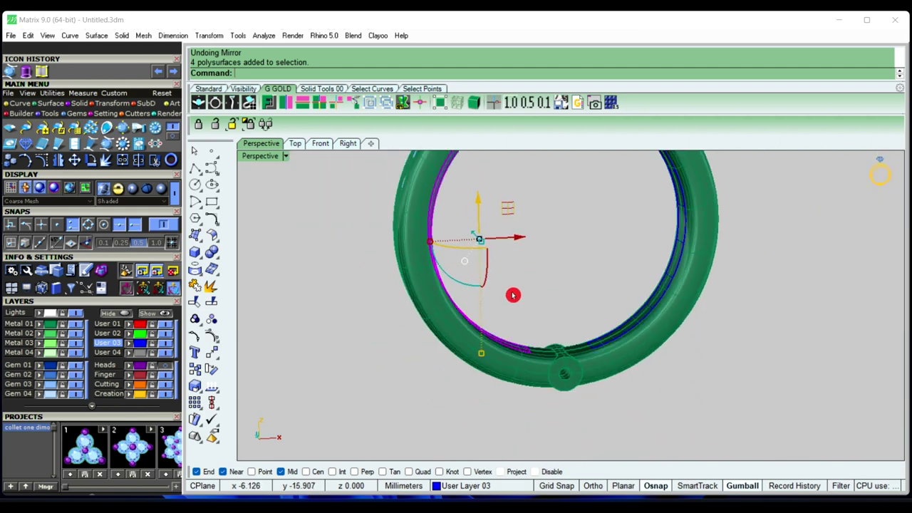
scroll(508, 279, up, 1)
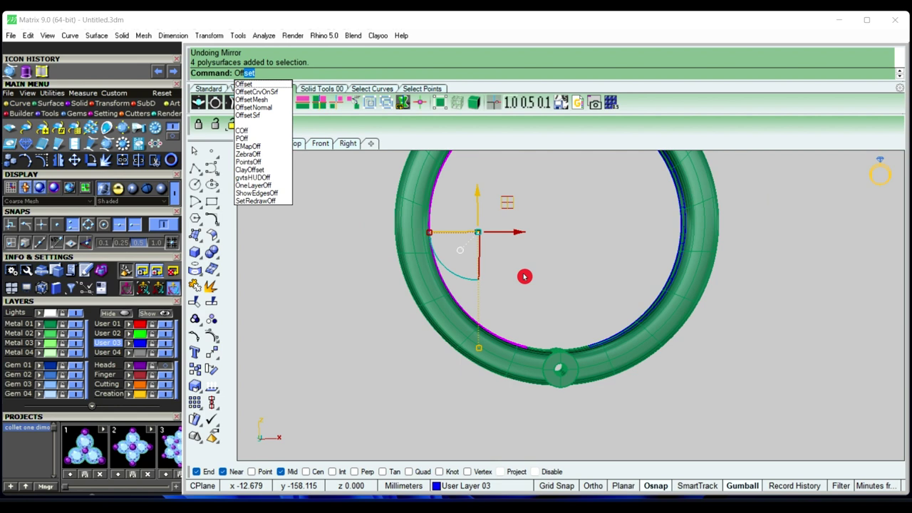
Offset the selected blue strip into a 0.5 mm solid band with Solid=Yes
click(254, 116)
text(.5)
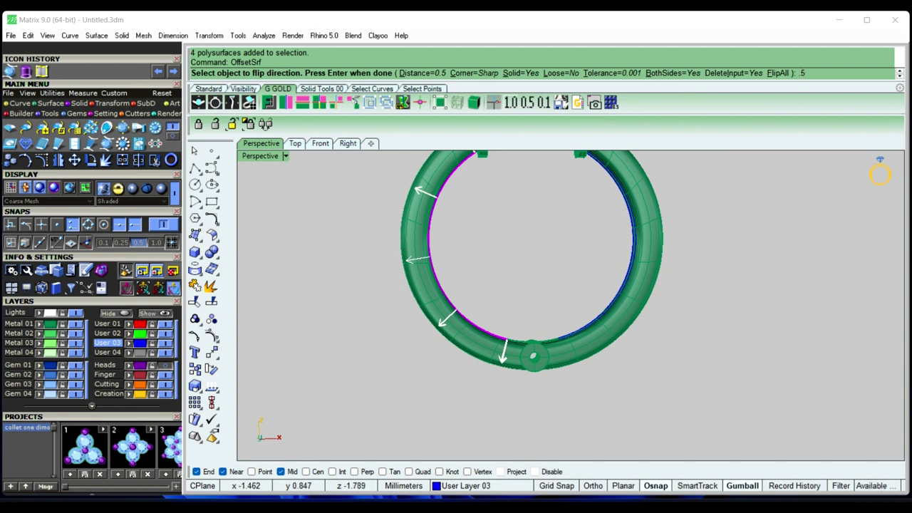
key(Return)
right_click(515, 267)
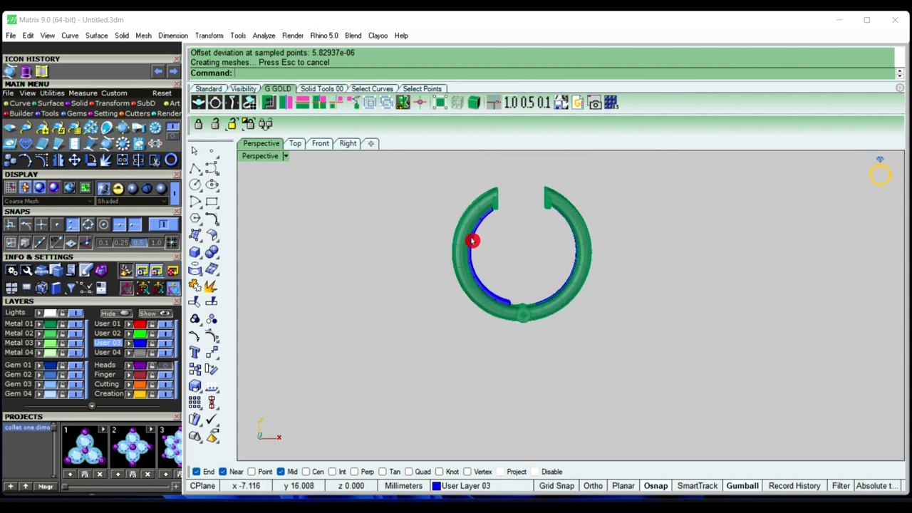
scroll(475, 235, up, 3)
Check the new band's thickness in the Front view, then orbit it in Perspective
click(323, 146)
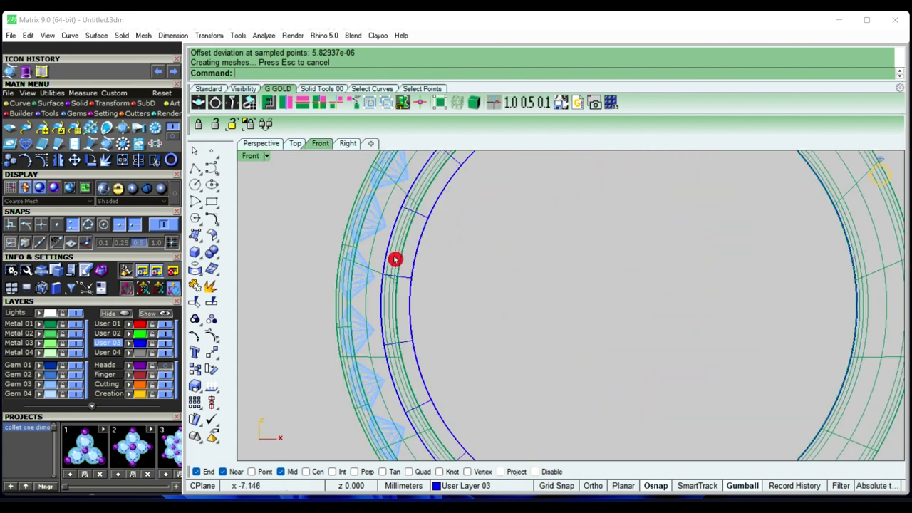
scroll(393, 258, up, 3)
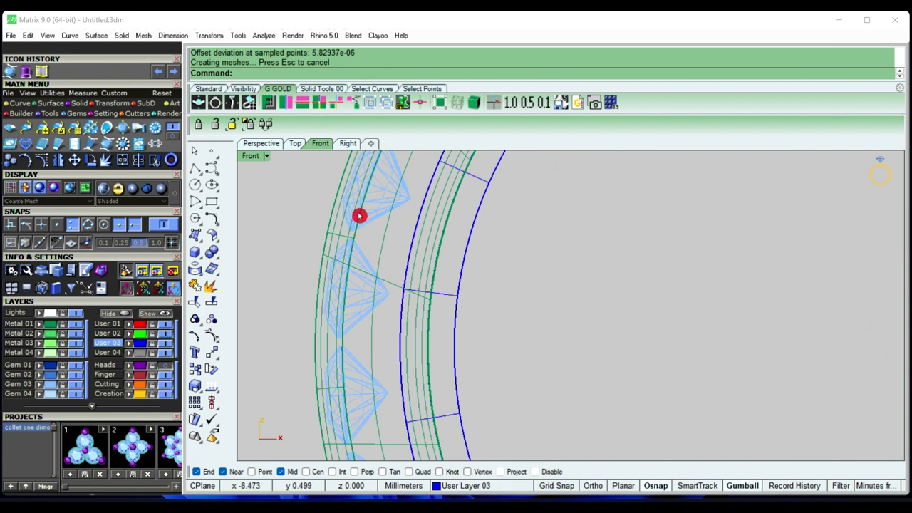
scroll(396, 211, up, 2)
scroll(409, 204, up, 1)
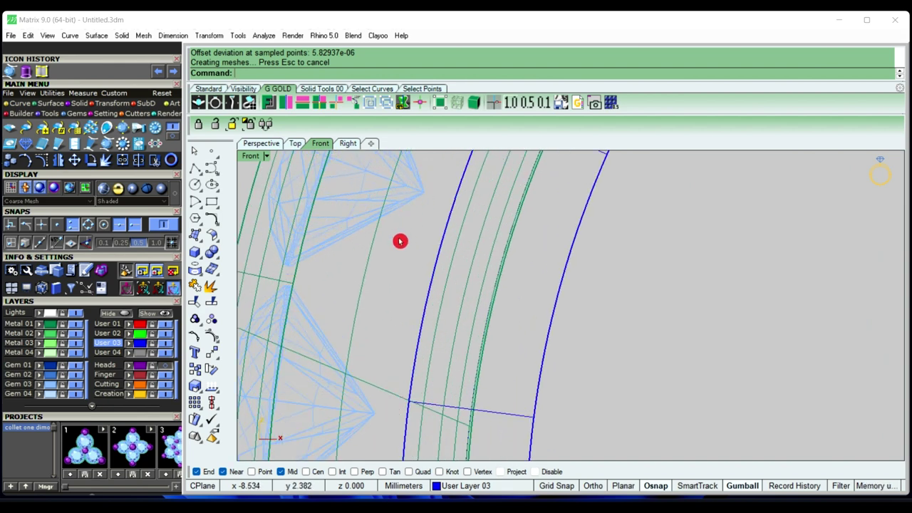
click(263, 145)
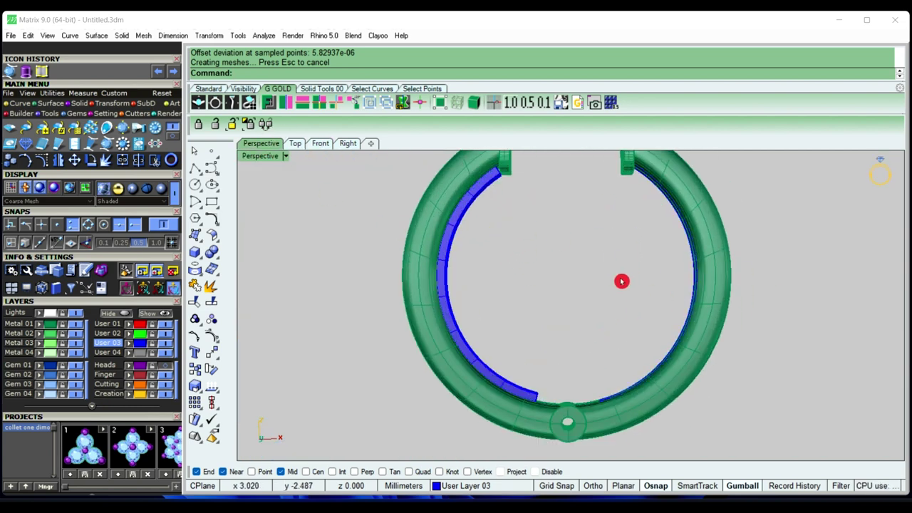
mouse_move(621, 281)
right_down()
mouse_move(469, 263)
mouse_move(546, 279)
right_up()
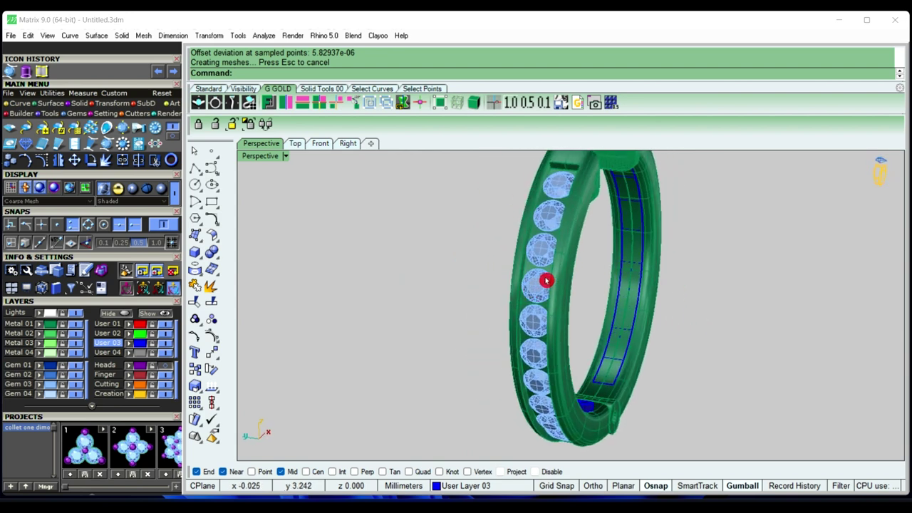
scroll(546, 278, up, 3)
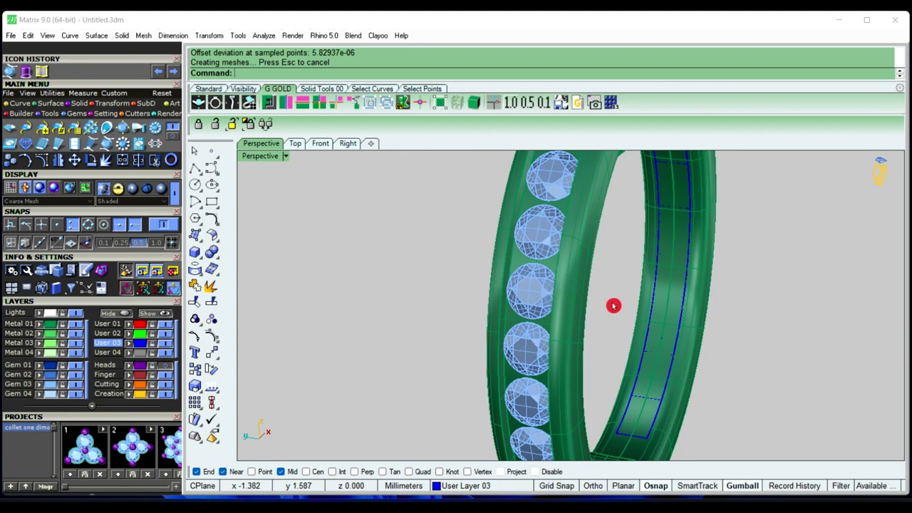
right_drag(613, 306, 468, 275)
Boolean-subtract the inner blue ring from the four green gold ring polysurfaces
mouse_move(548, 299)
right_down()
mouse_move(454, 285)
mouse_move(534, 308)
mouse_move(421, 307)
mouse_move(409, 338)
mouse_move(386, 354)
right_up()
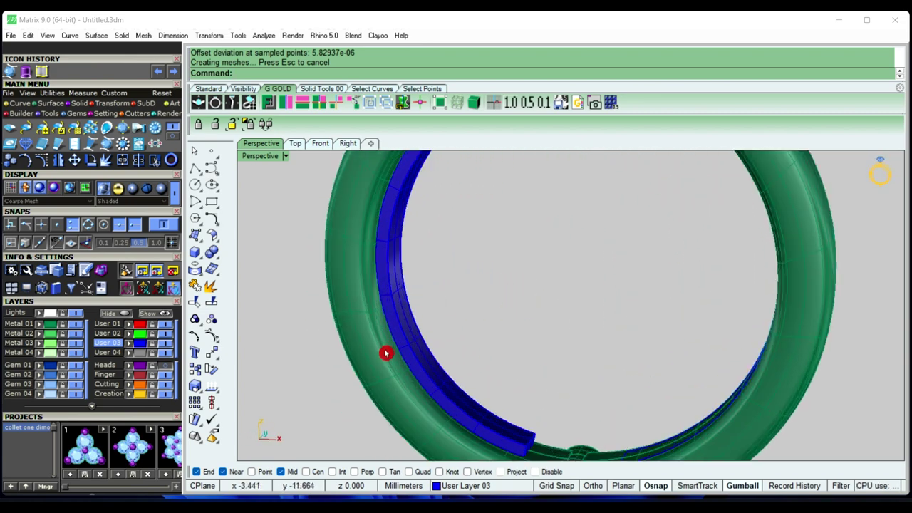
click(385, 354)
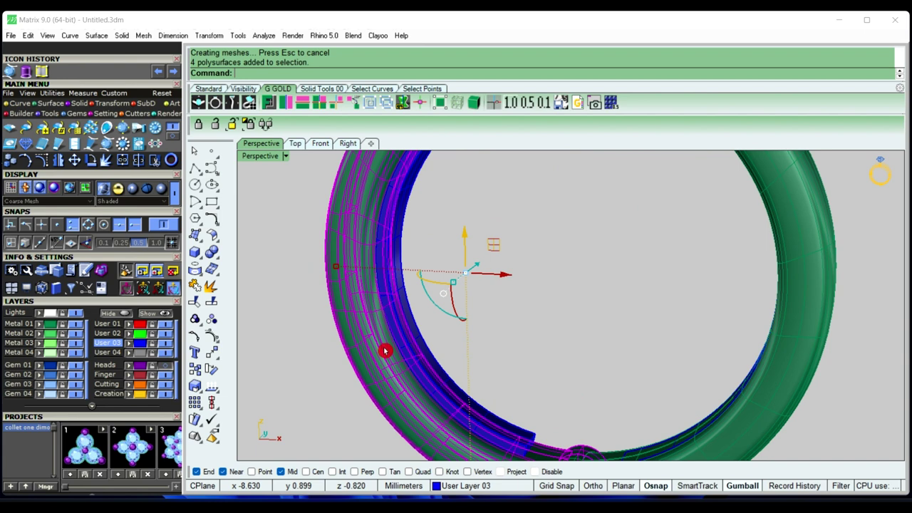
click(219, 262)
click(241, 261)
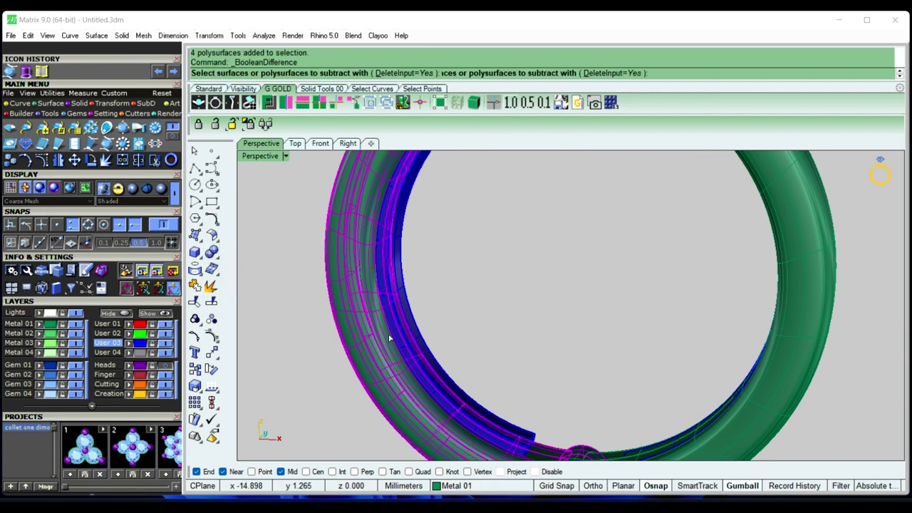
click(431, 355)
key(Return)
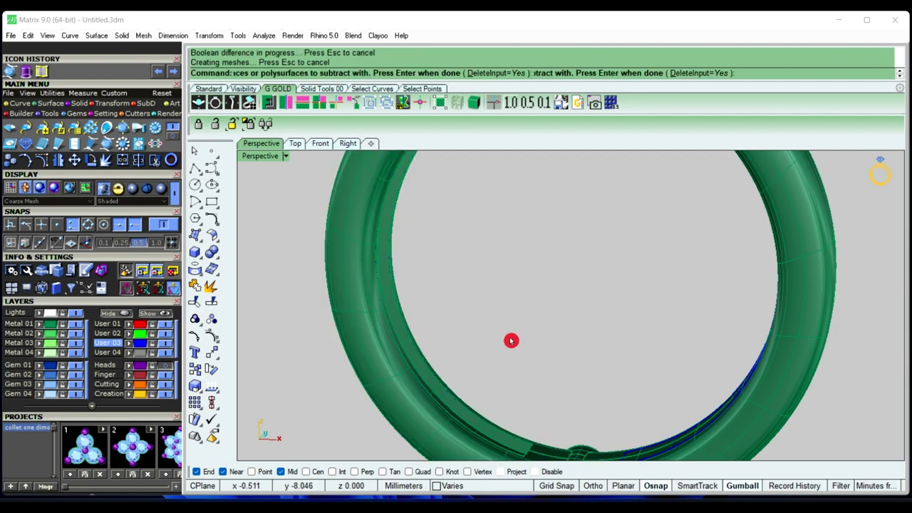
mouse_move(511, 340)
right_down()
mouse_move(372, 316)
mouse_move(446, 329)
mouse_move(691, 320)
mouse_move(706, 292)
mouse_move(688, 301)
right_up()
Select the band's inner surface from the overlapping candidates
click(706, 309)
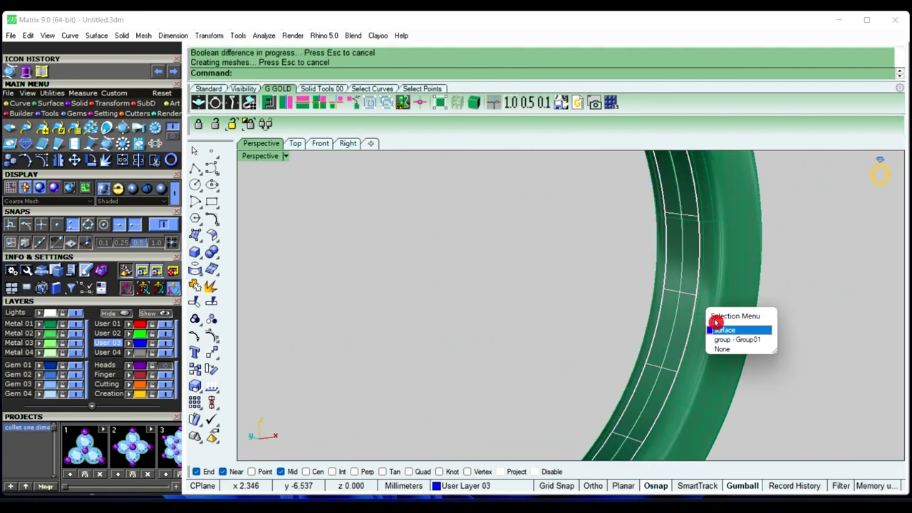
click(720, 330)
scroll(574, 309, down, 3)
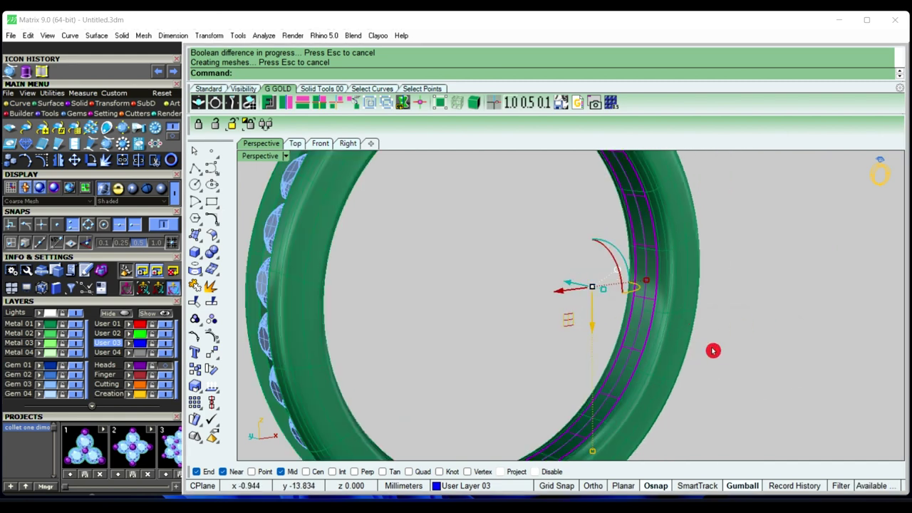
scroll(709, 347, up, 1)
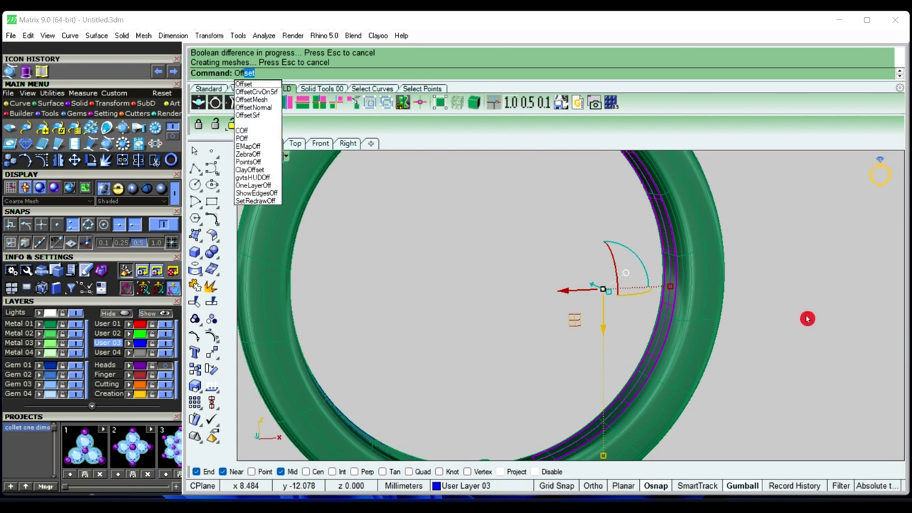
Offset that surface into a 1.2 mm solid, then clear the selection
click(263, 116)
text(1.2)
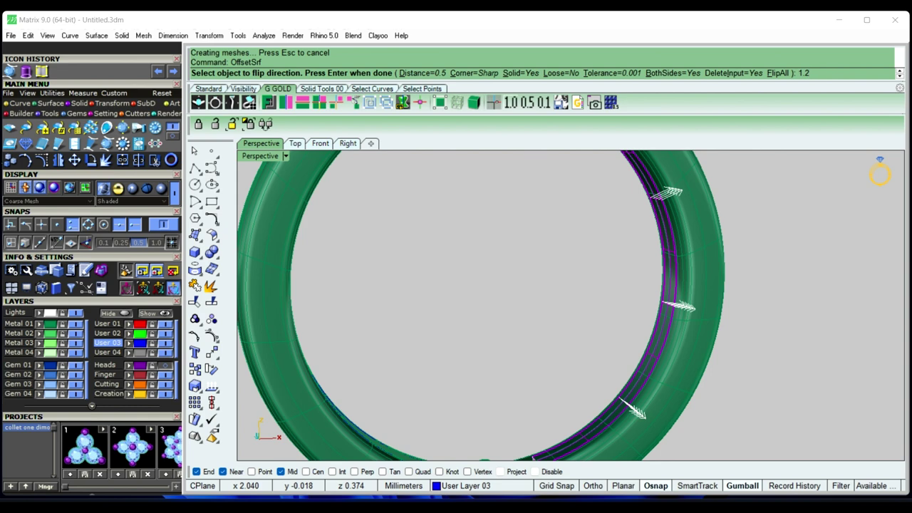
key(Return)
right_click(535, 271)
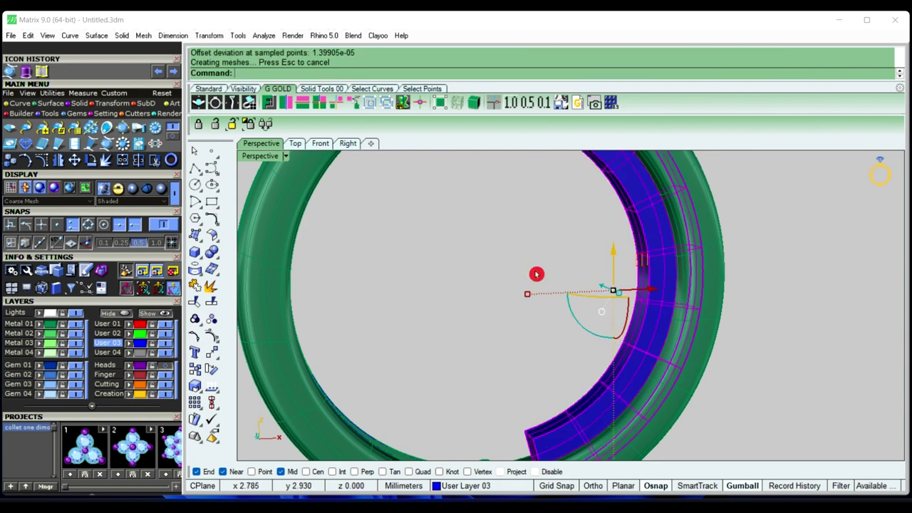
key(Escape)
scroll(537, 272, down, 3)
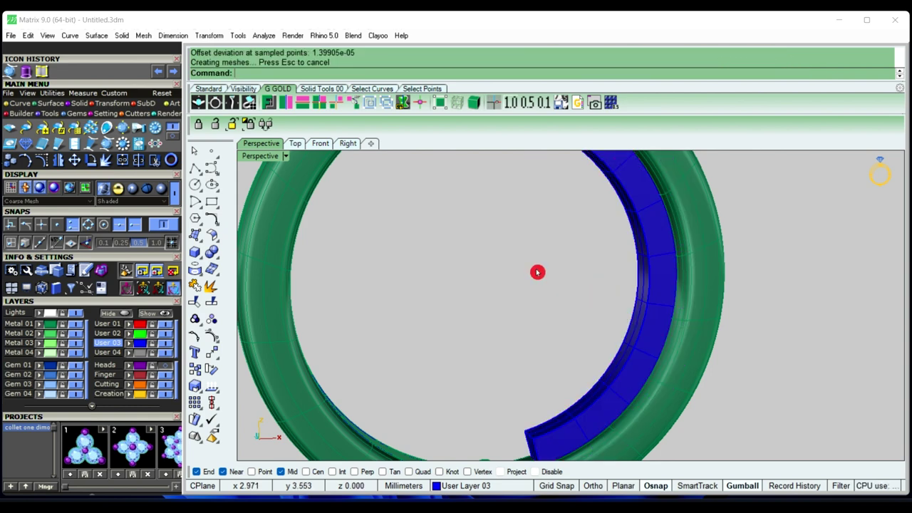
mouse_move(538, 272)
right_down()
mouse_move(734, 313)
mouse_move(644, 316)
mouse_move(679, 326)
mouse_move(530, 299)
mouse_move(737, 311)
right_up()
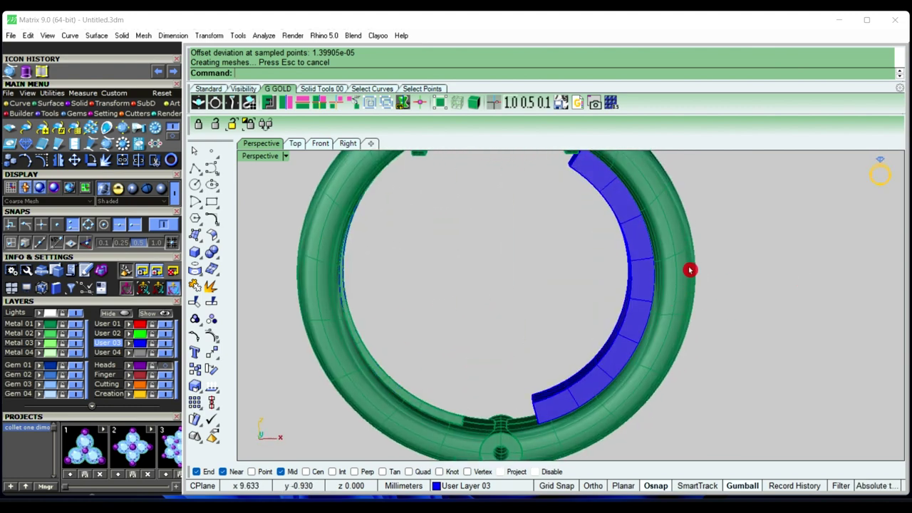
Boolean-subtract the blue 1.2 mm offset solid from the band pieces
mouse_move(599, 320)
right_down()
mouse_move(715, 285)
mouse_move(622, 296)
mouse_move(713, 287)
right_up()
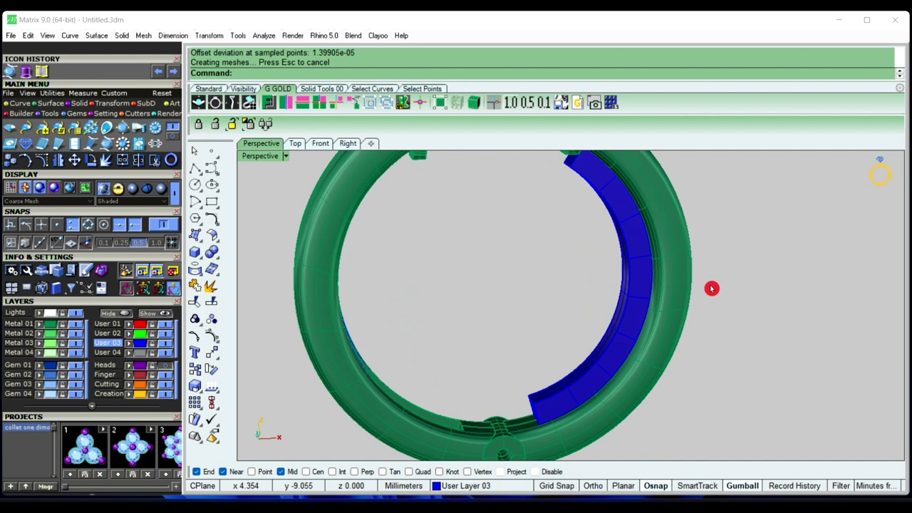
click(682, 299)
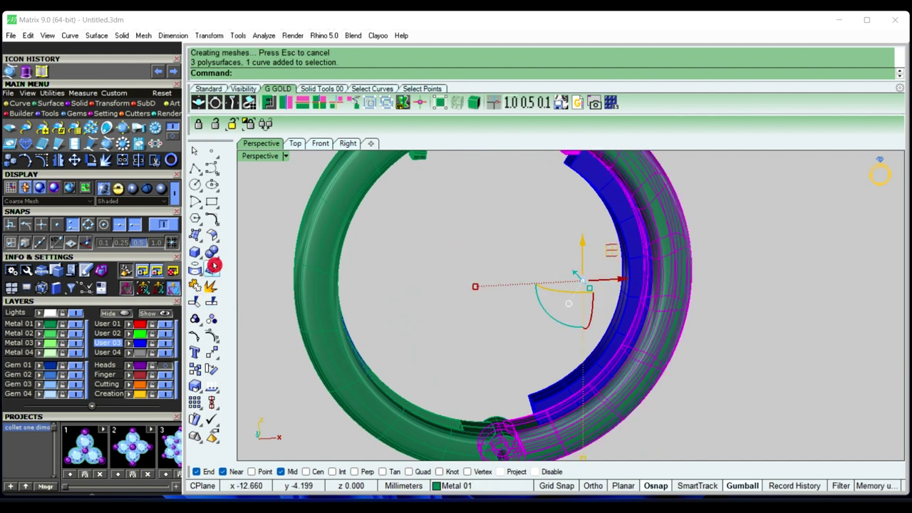
drag(215, 262, 245, 262)
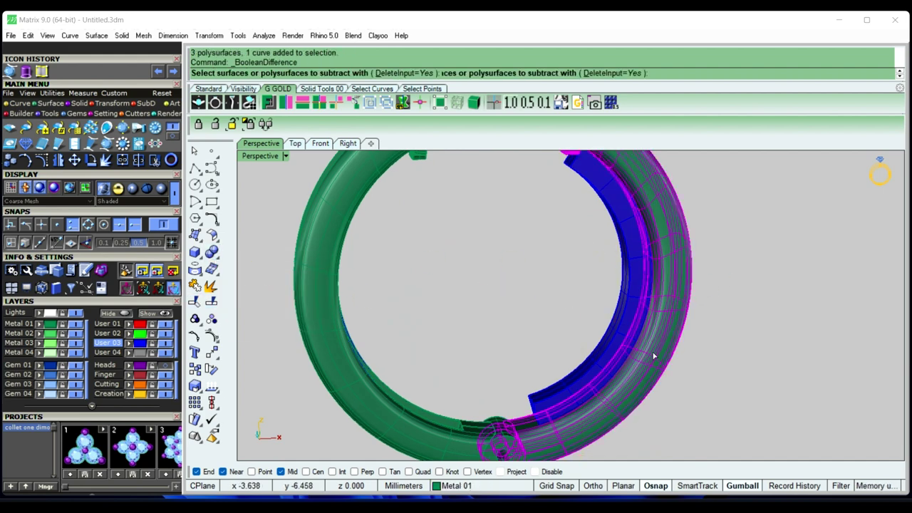
click(606, 348)
right_click(606, 348)
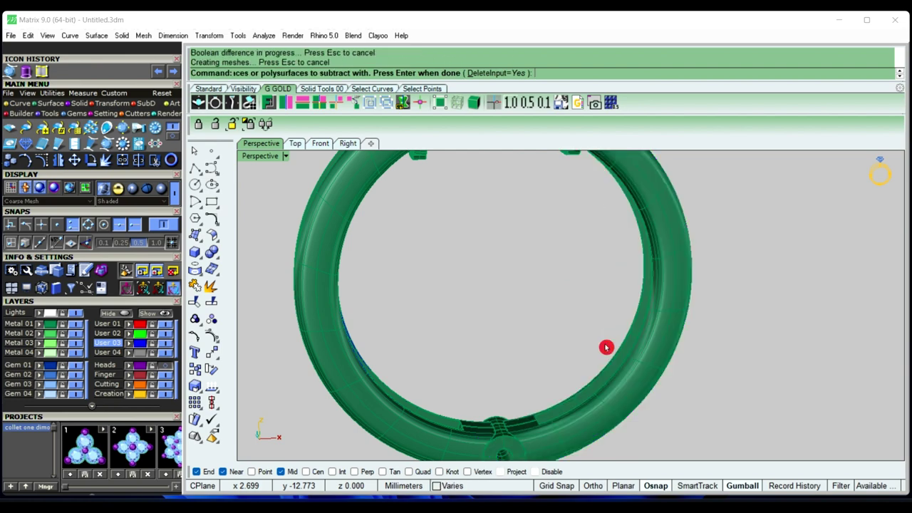
mouse_move(605, 346)
right_down()
mouse_move(594, 376)
mouse_move(769, 289)
mouse_move(603, 360)
mouse_move(527, 377)
mouse_move(487, 372)
right_up()
text(Sel)
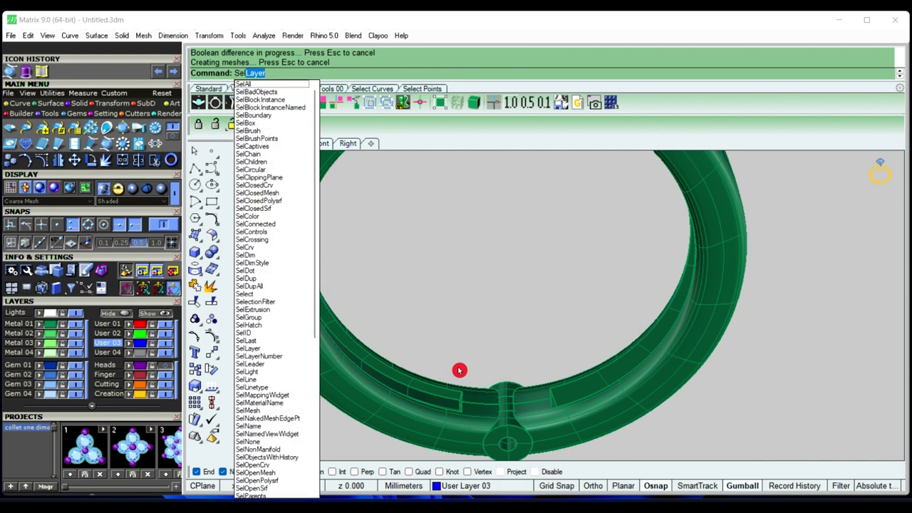
Select all curves in the model with SelCrv and delete them
text(Crv)
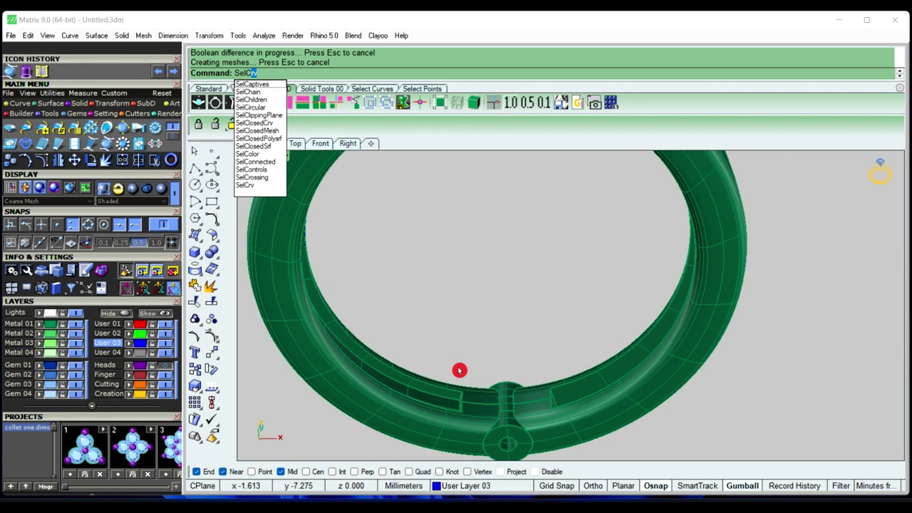
key(Return)
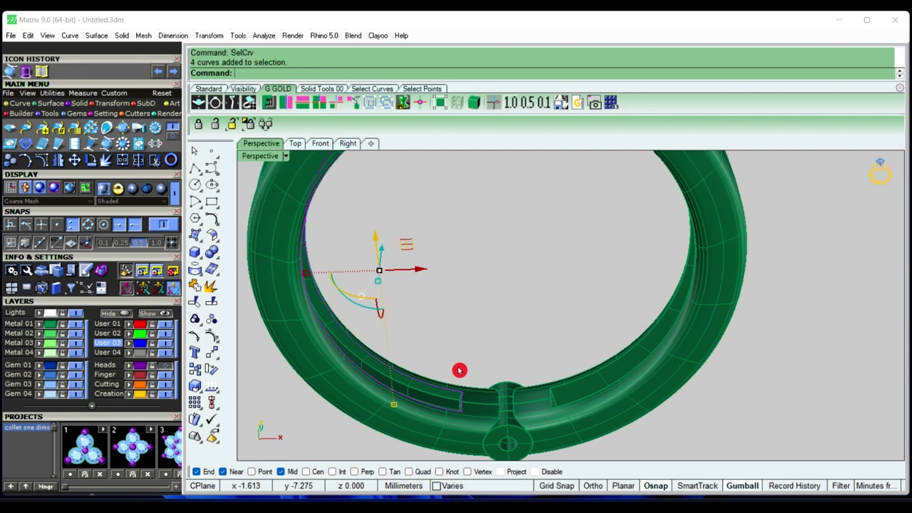
key(Delete)
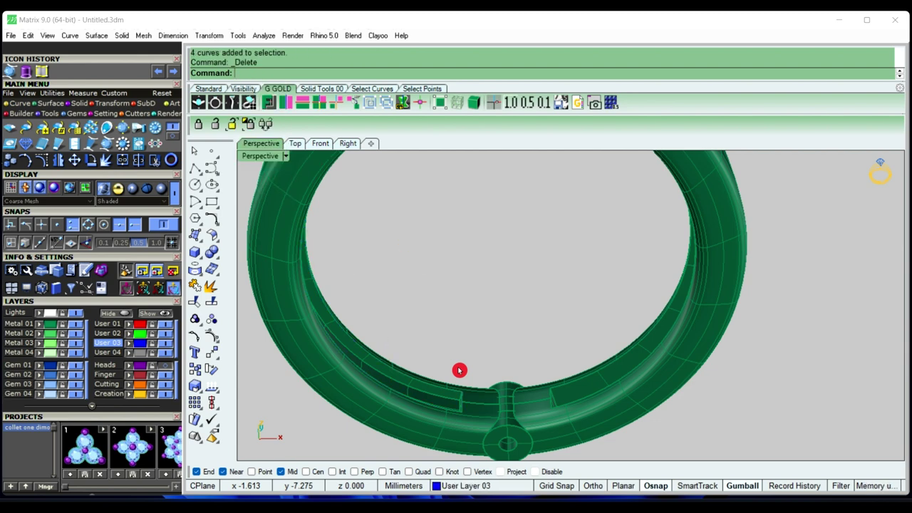
scroll(459, 371, down, 5)
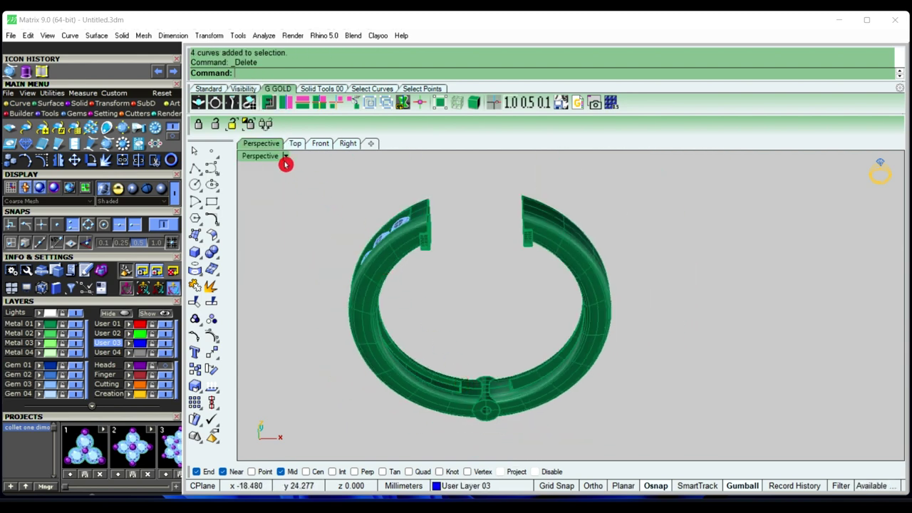
Set the Perspective viewport to Plastic display mode
click(285, 156)
click(336, 284)
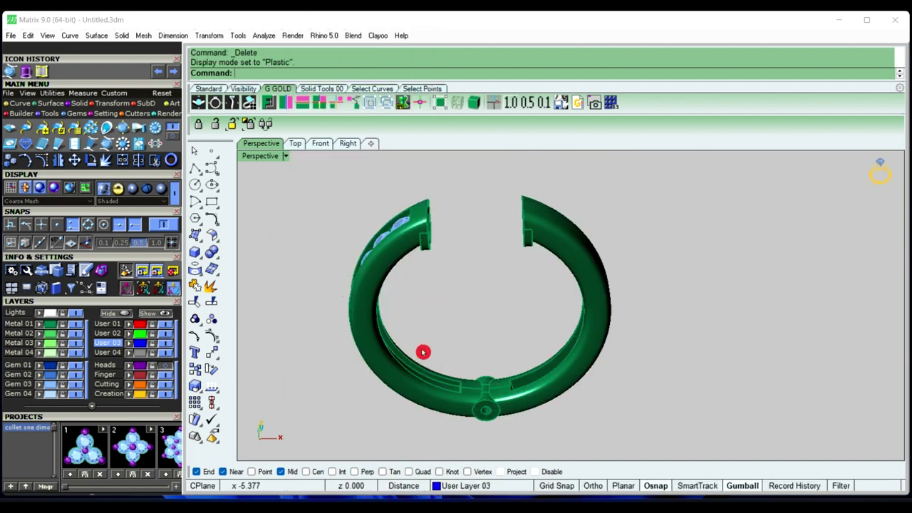
mouse_move(424, 350)
right_down()
mouse_move(585, 338)
mouse_move(558, 267)
mouse_move(321, 315)
mouse_move(526, 355)
mouse_move(561, 331)
right_up()
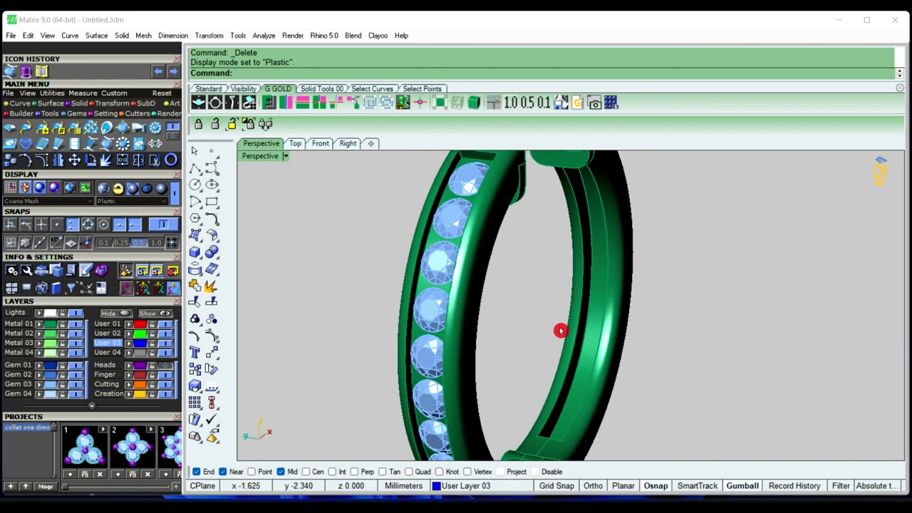
text(F)
Start a 0.25 mm edge fillet and pick three inner channel edges
key(Return)
text(2)
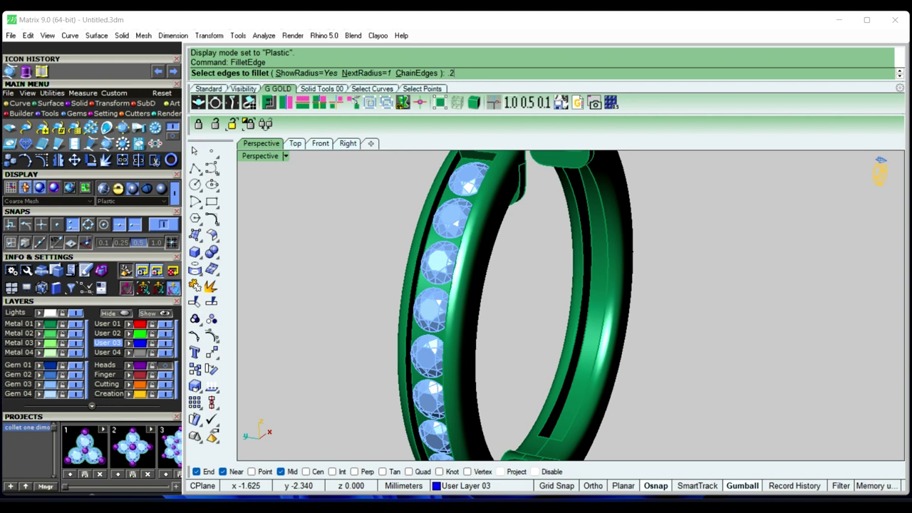
text(5)
key(Return)
scroll(563, 398, up, 2)
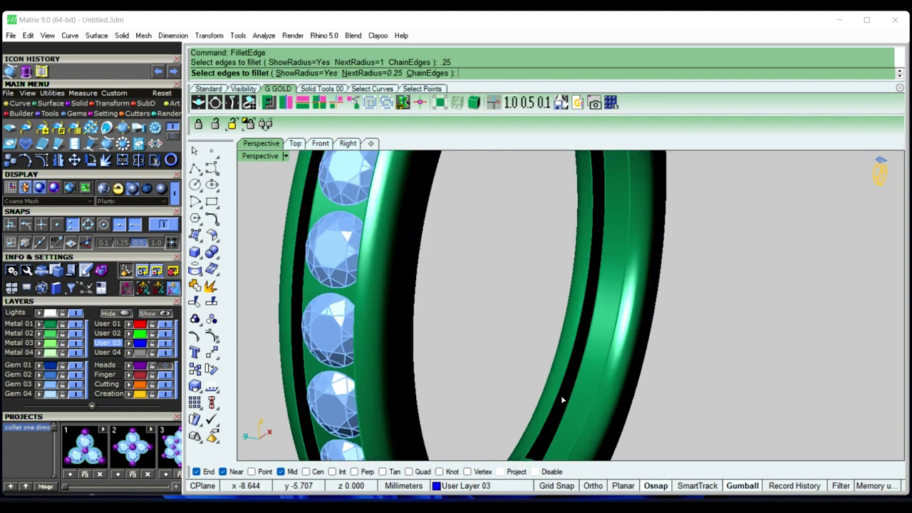
click(596, 256)
scroll(602, 388, down, 1)
click(626, 283)
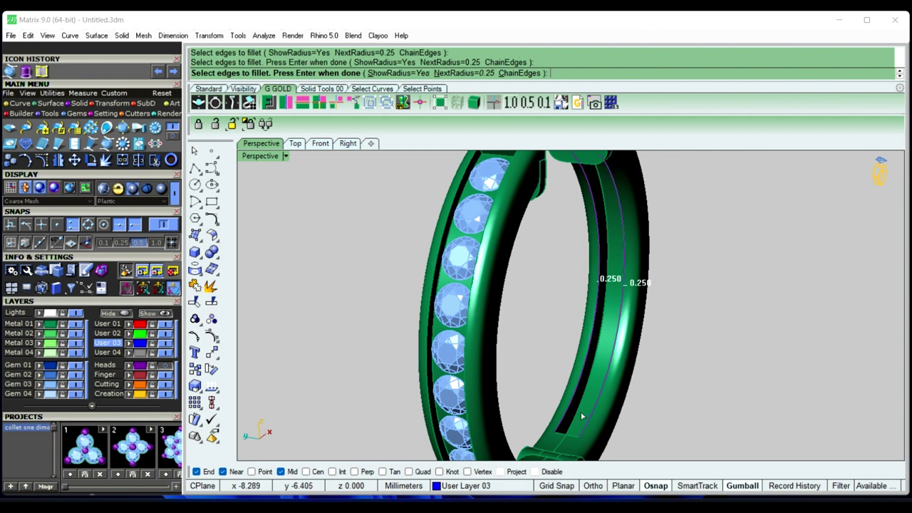
click(574, 437)
Apply the 0.25 mm fillet to the channel edges and inspect the band's front face
right_drag(593, 402, 729, 287)
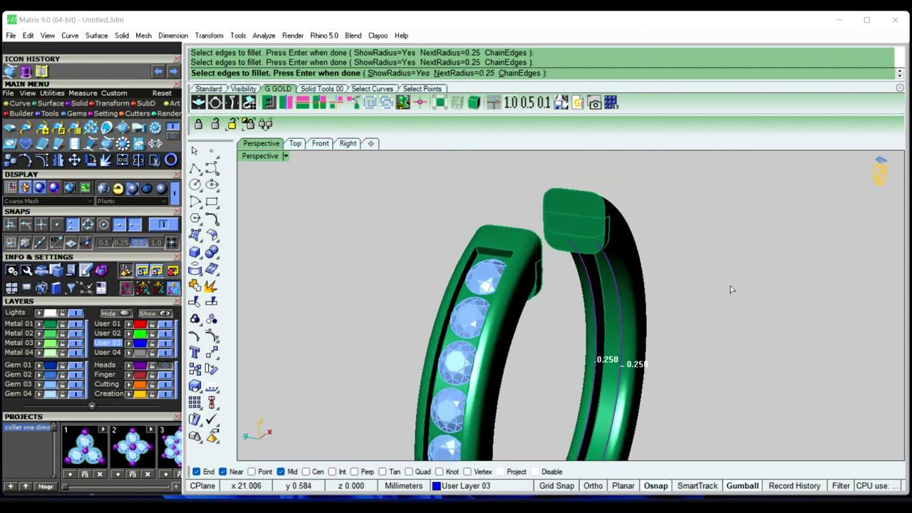
scroll(660, 200, up, 2)
scroll(582, 249, up, 2)
scroll(583, 249, up, 2)
scroll(587, 249, up, 1)
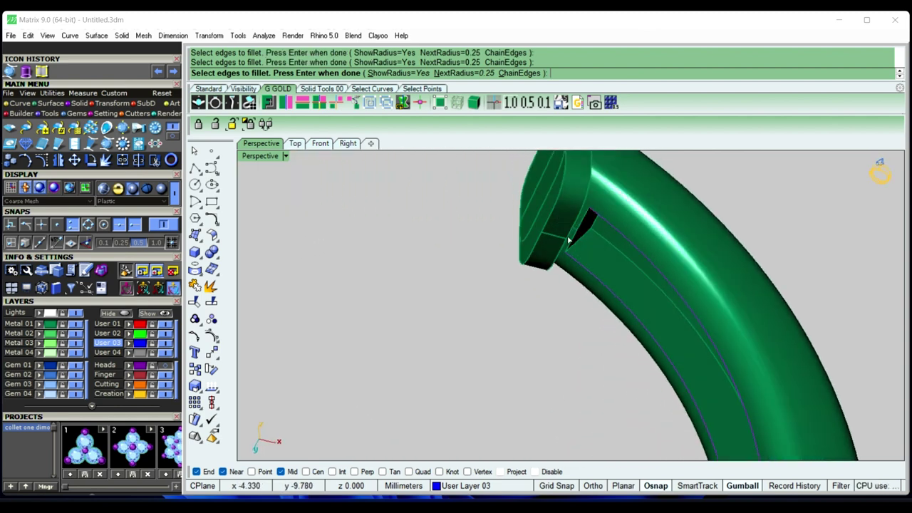
scroll(566, 240, up, 2)
scroll(574, 246, up, 2)
key(Return)
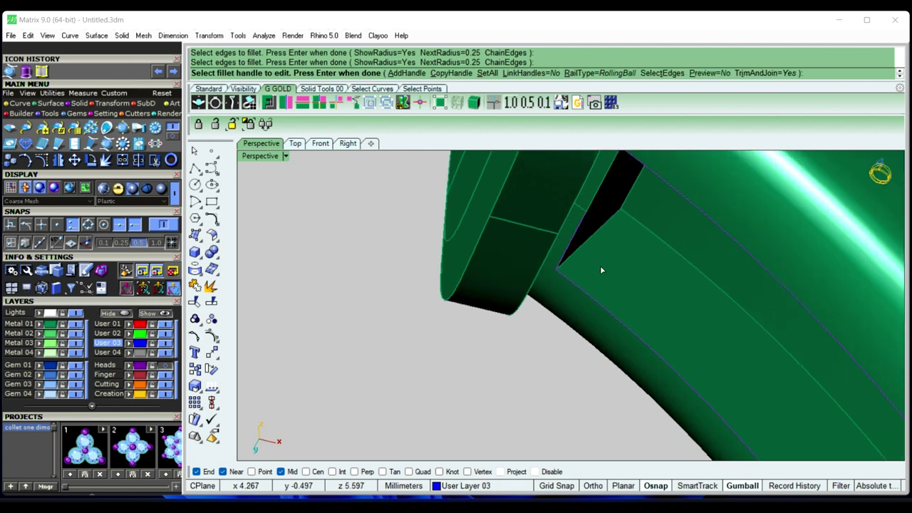
key(Return)
scroll(603, 267, down, 2)
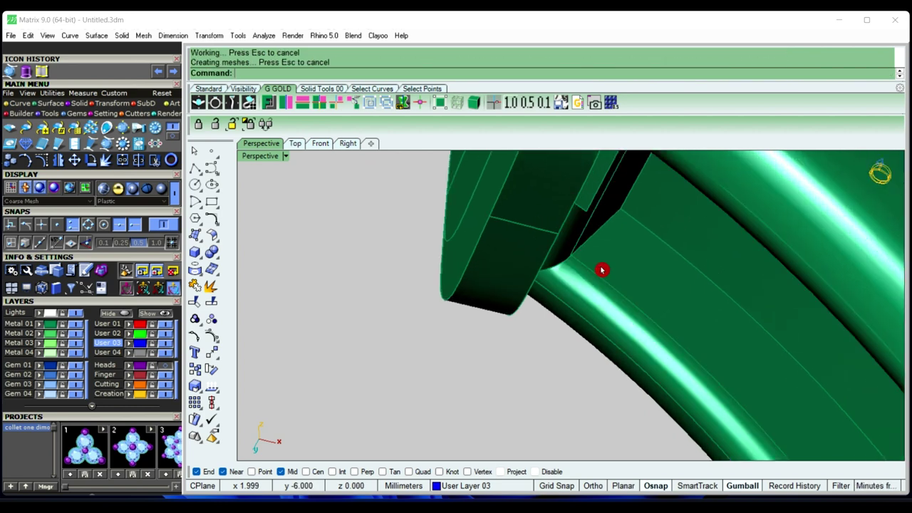
scroll(615, 281, down, 2)
mouse_move(615, 281)
right_down()
mouse_move(575, 262)
mouse_move(611, 260)
mouse_move(629, 322)
mouse_move(662, 291)
mouse_move(590, 283)
mouse_move(731, 218)
right_up()
scroll(563, 324, up, 2)
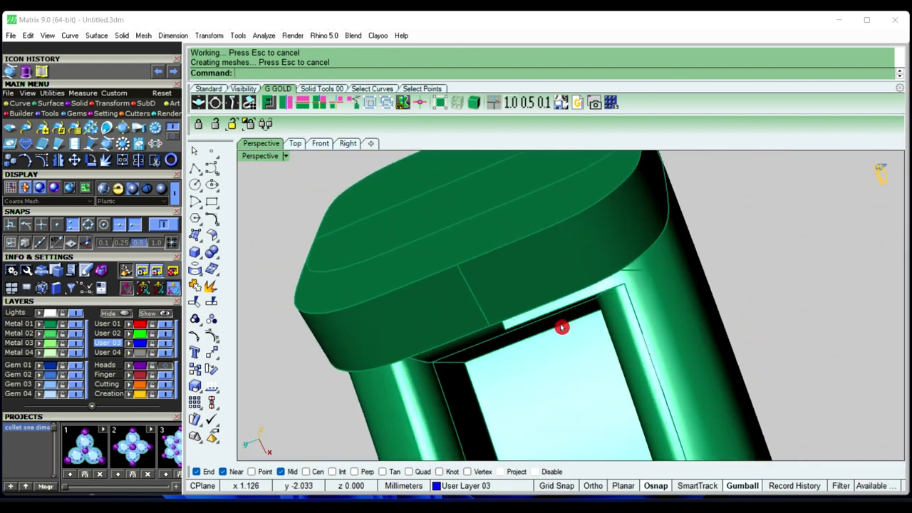
scroll(562, 321, up, 2)
scroll(562, 316, up, 2)
Undo the trial fillet and pick two edges of the ring's top opening for a 0.25 fillet
key(ctrl+z)
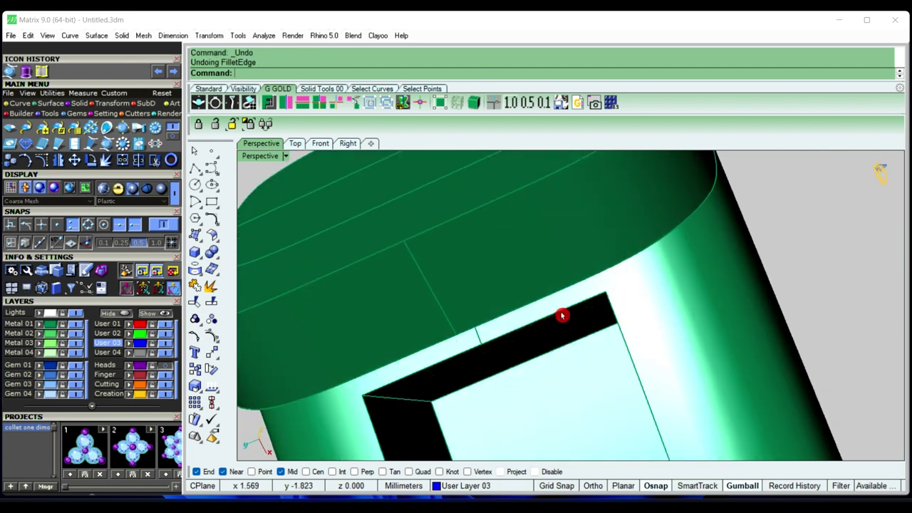
right_click(739, 290)
scroll(536, 333, up, 3)
click(527, 316)
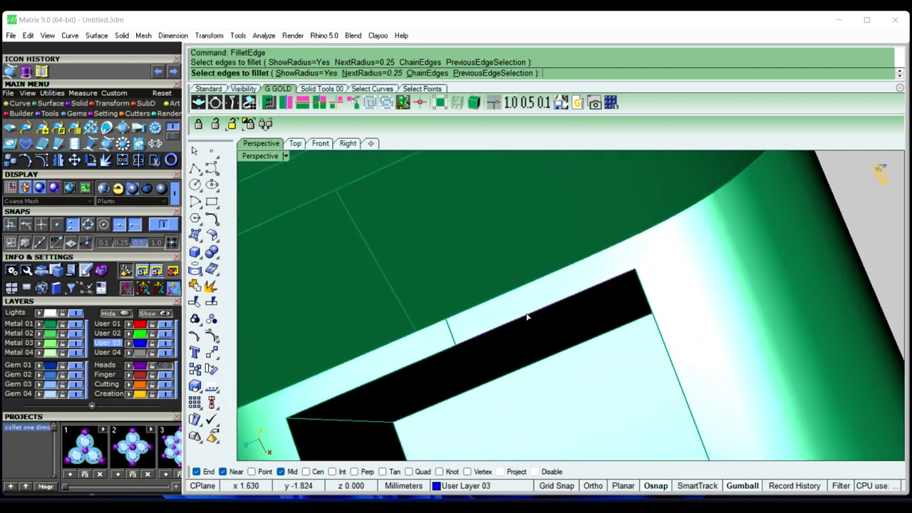
click(437, 355)
Add the black stripe's edge and apply the 0.25 mm fillet
right_drag(622, 265, 744, 362)
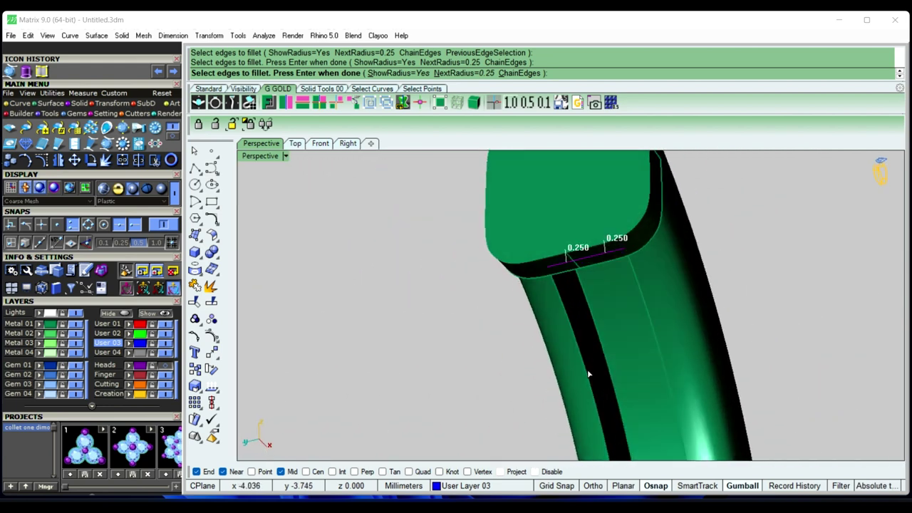
click(589, 374)
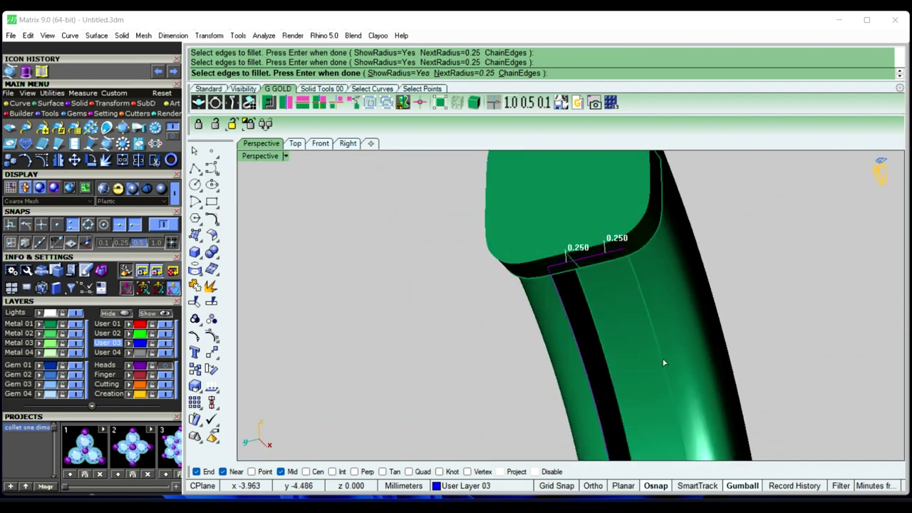
scroll(661, 356, down, 5)
mouse_move(673, 266)
right_down()
mouse_move(734, 356)
mouse_move(498, 437)
right_up()
scroll(499, 437, up, 5)
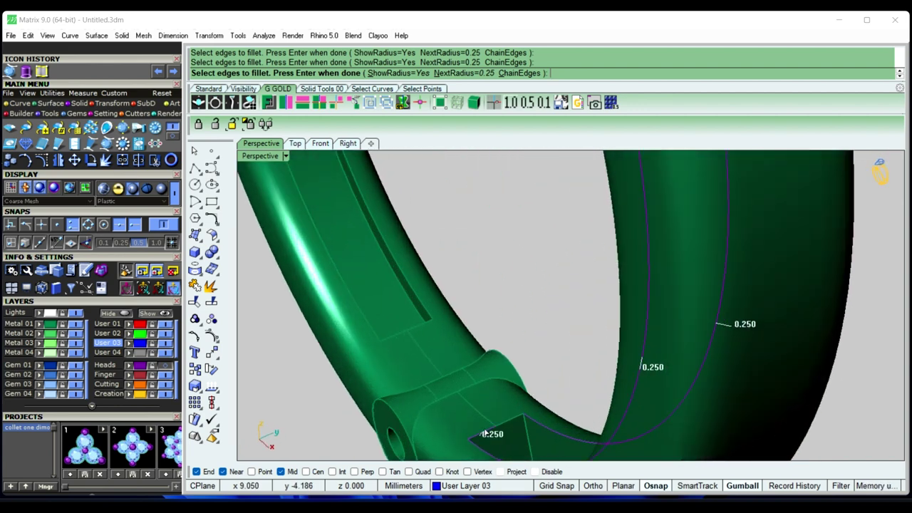
key(Return)
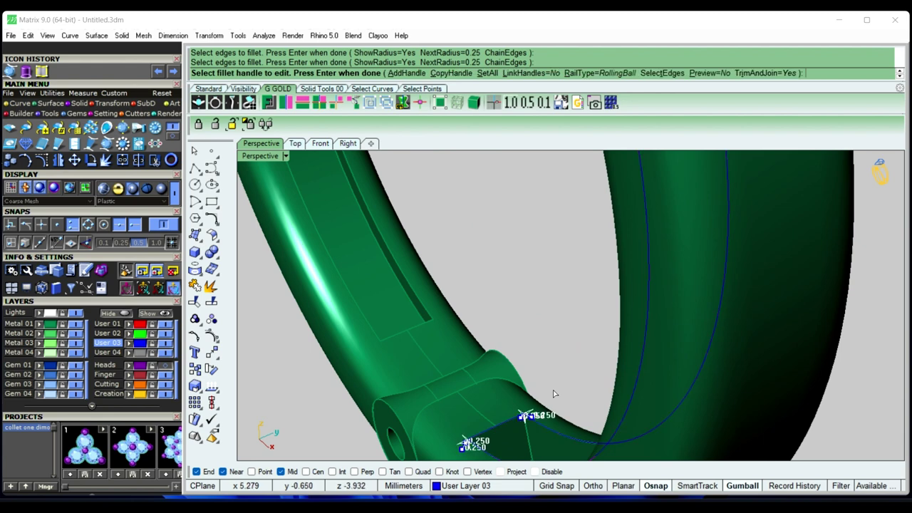
mouse_move(534, 340)
right_down()
mouse_move(513, 342)
mouse_move(749, 309)
mouse_move(654, 305)
right_up()
scroll(618, 332, down, 5)
mouse_move(617, 333)
right_down()
mouse_move(566, 350)
mouse_move(493, 321)
right_up()
scroll(565, 304, up, 5)
Fillet four more band edges at 0.25 mm and orbit to check the top opening
right_click(566, 304)
scroll(604, 422, up, 2)
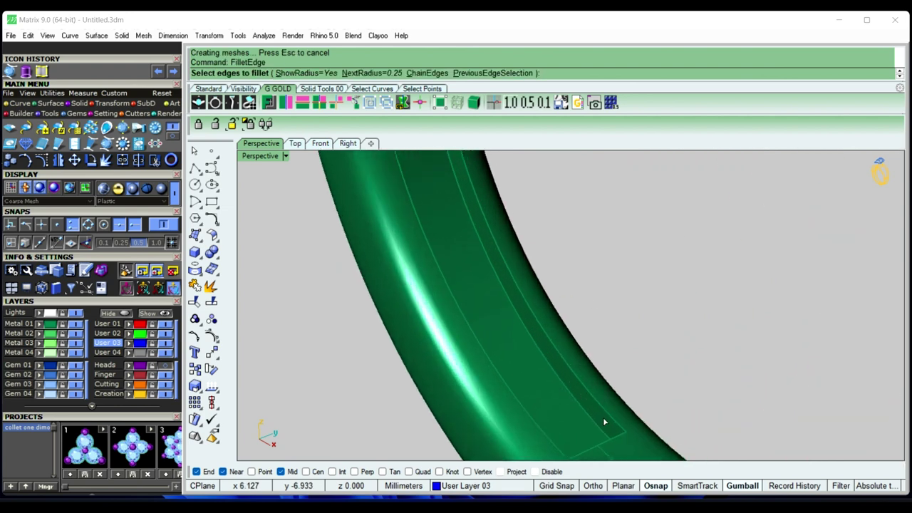
click(614, 437)
click(594, 451)
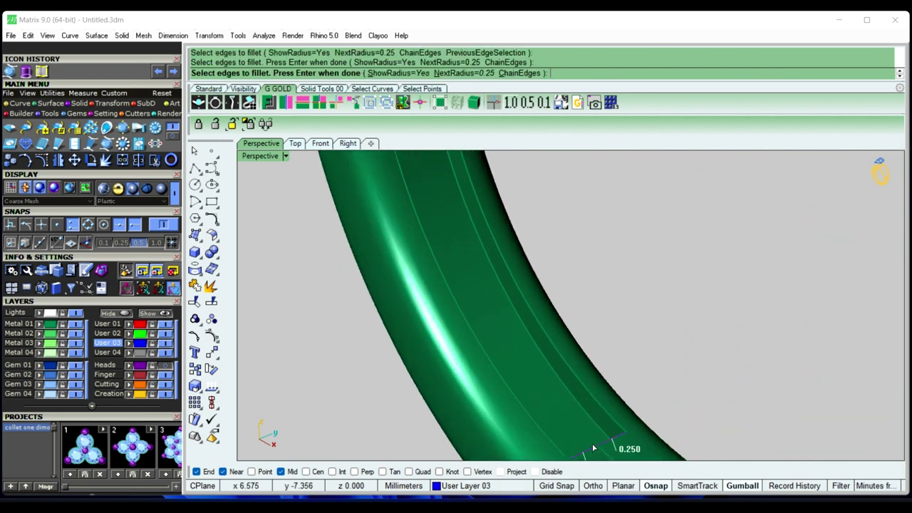
click(609, 418)
click(547, 430)
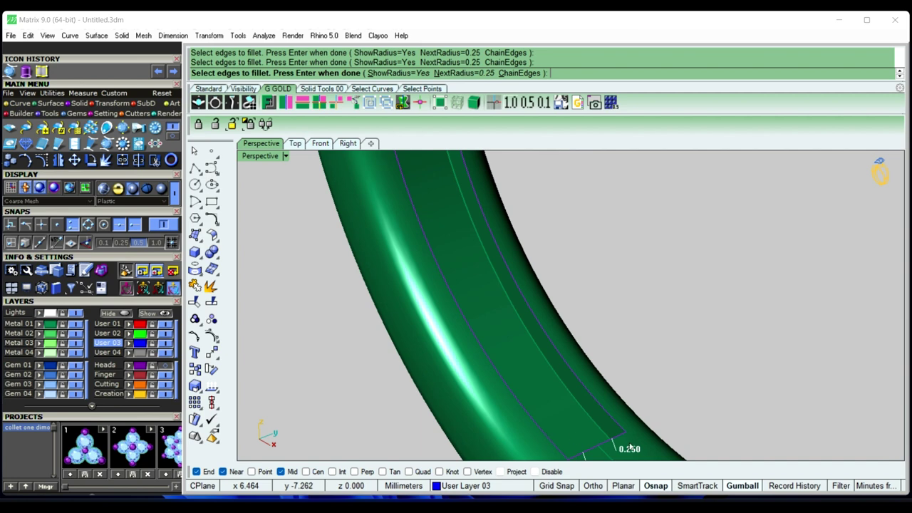
scroll(637, 427, down, 3)
right_drag(636, 427, 646, 218)
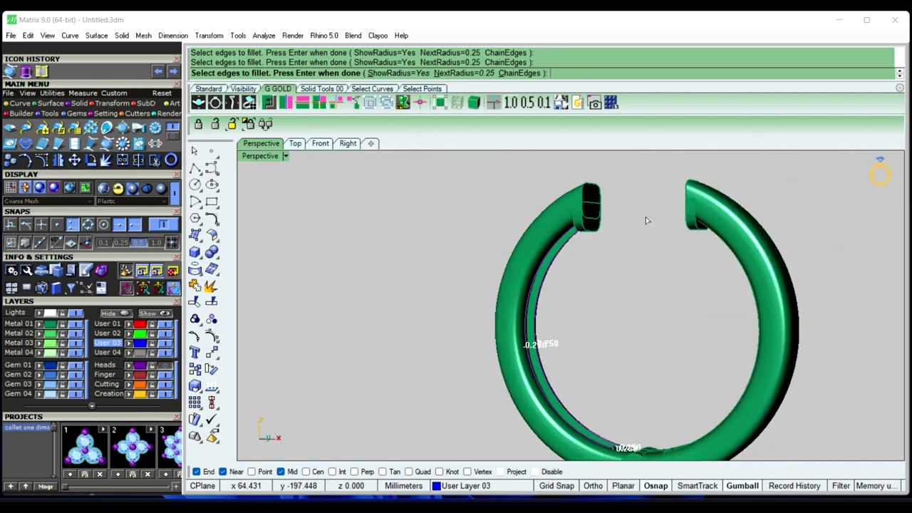
scroll(579, 258, up, 3)
right_drag(578, 258, 601, 183)
scroll(553, 295, up, 2)
scroll(523, 301, up, 3)
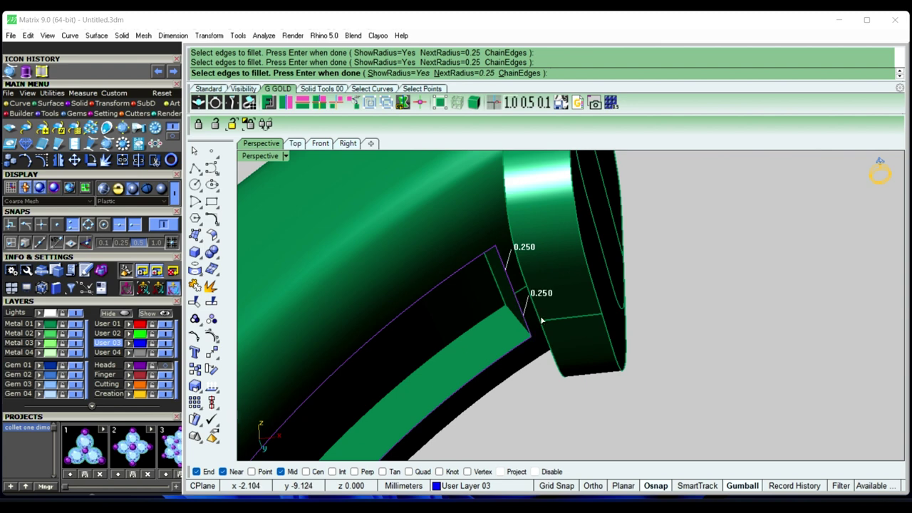
key(Return)
key(Return)
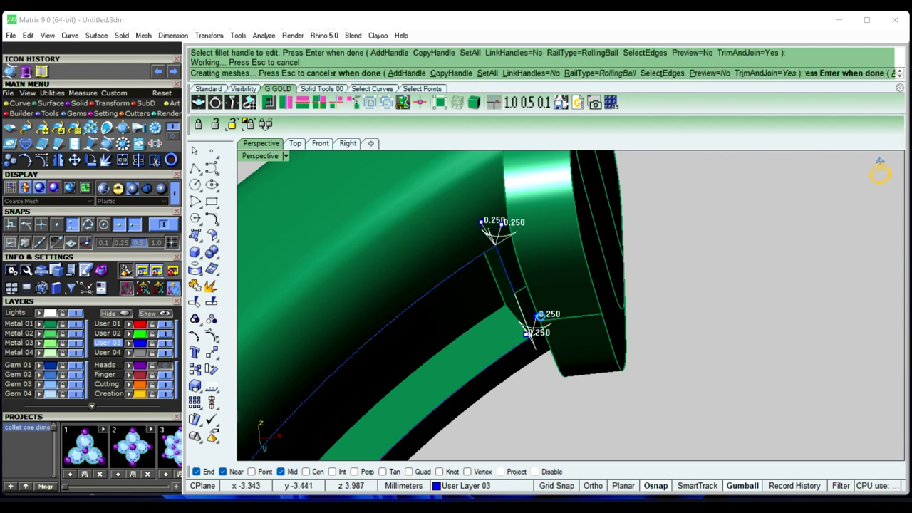
scroll(544, 320, down, 2)
scroll(542, 321, down, 2)
scroll(541, 321, down, 2)
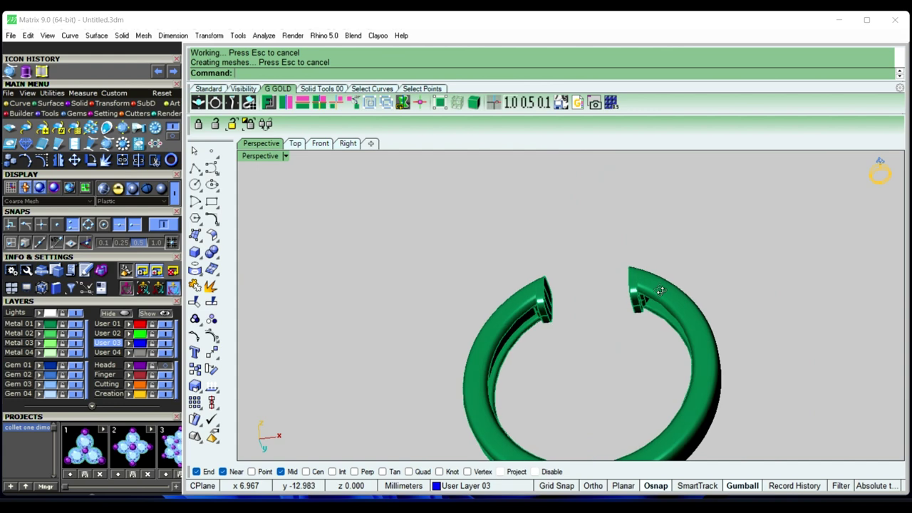
right_drag(658, 287, 682, 355)
scroll(634, 328, up, 2)
scroll(591, 314, down, 1)
Switch to the Front view and zoom out to see the entire filleted ring
mouse_move(598, 327)
right_down()
mouse_move(751, 338)
mouse_move(637, 303)
mouse_move(548, 316)
mouse_move(594, 307)
mouse_move(531, 258)
right_up()
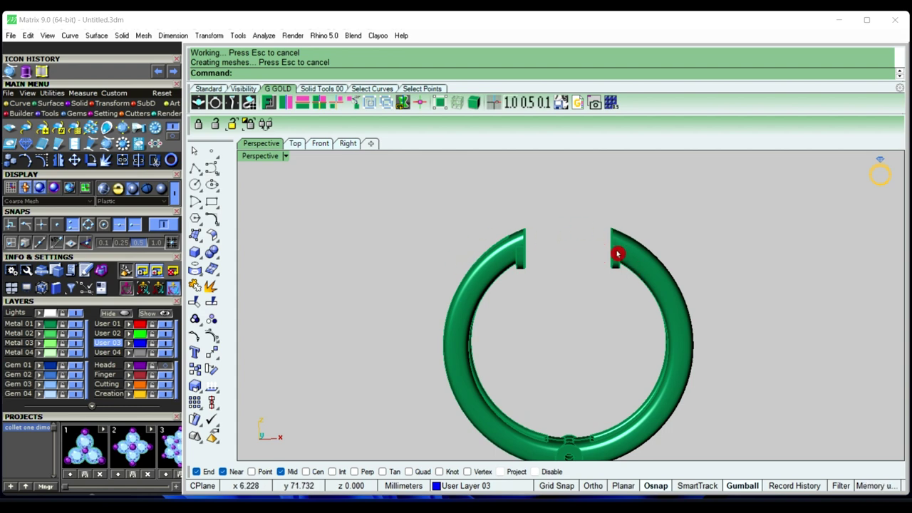
click(320, 143)
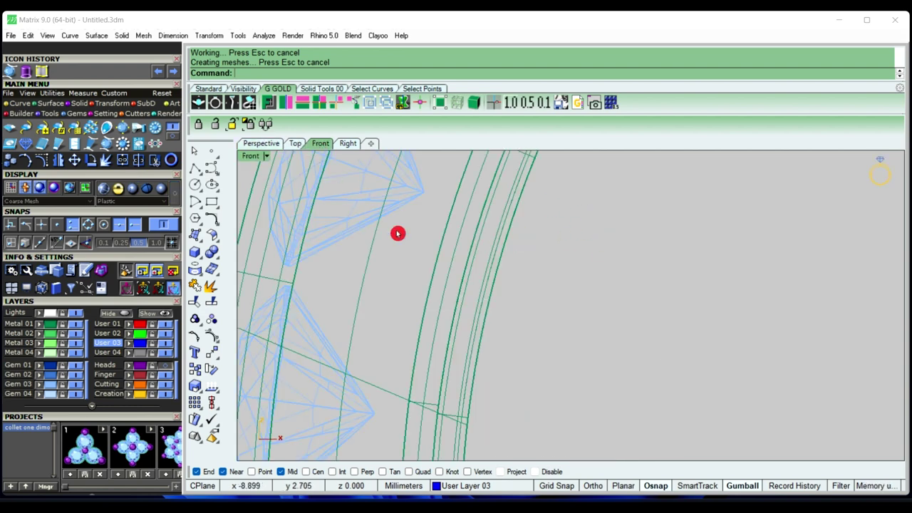
scroll(454, 283, down, 1)
scroll(462, 286, down, 2)
scroll(503, 266, down, 1)
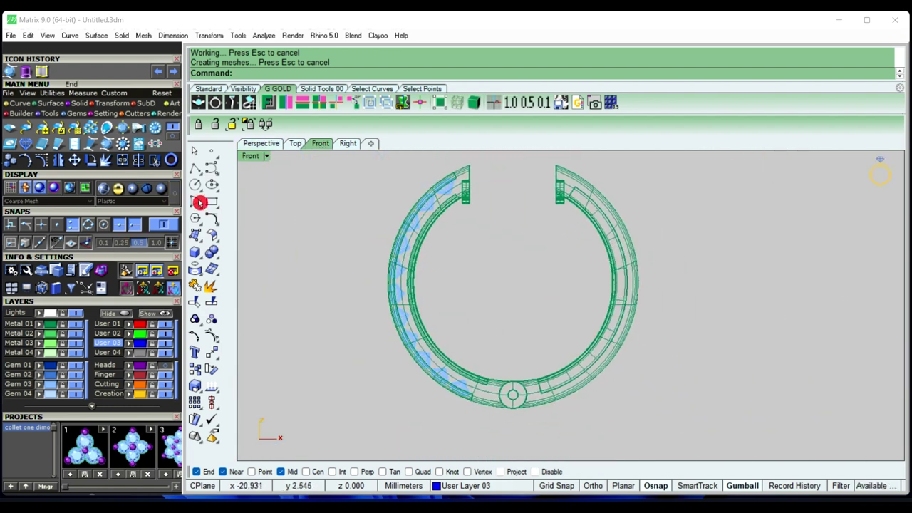
Build a size 16 ring rail, replacing the existing one
click(102, 421)
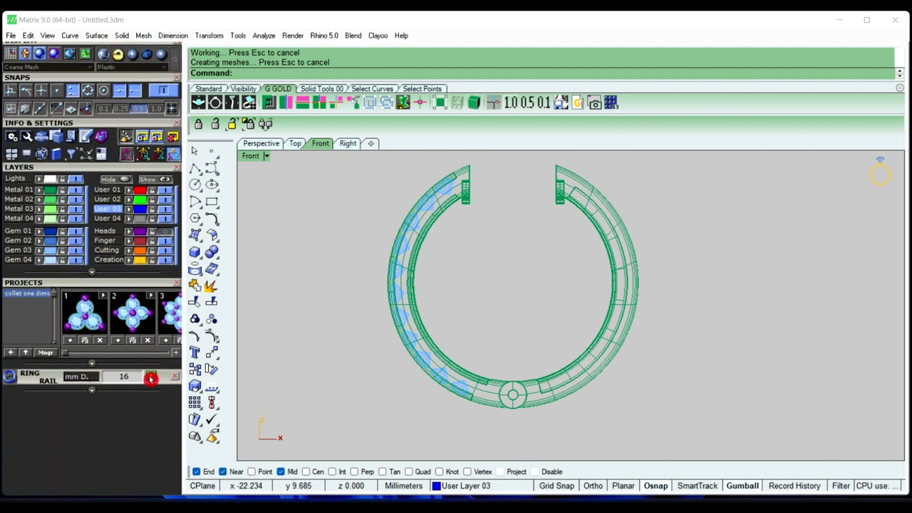
click(151, 378)
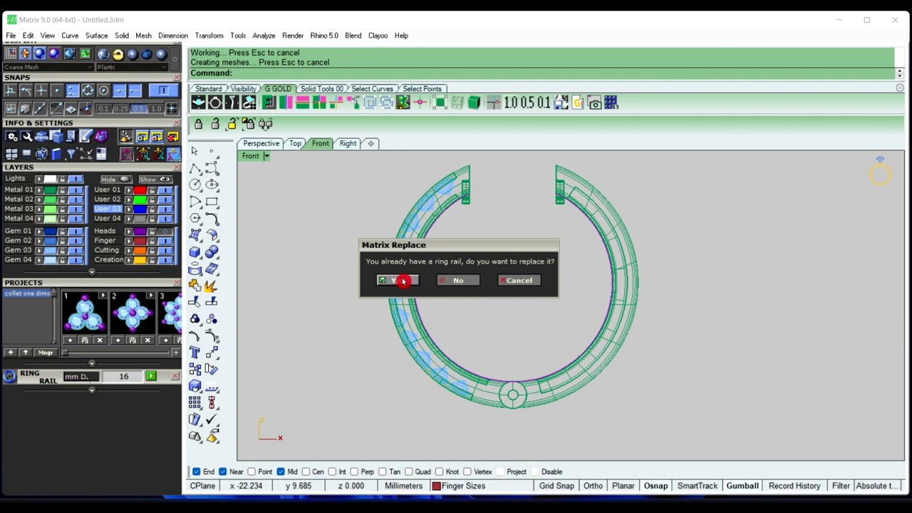
click(402, 280)
scroll(510, 181, up, 3)
scroll(508, 186, up, 1)
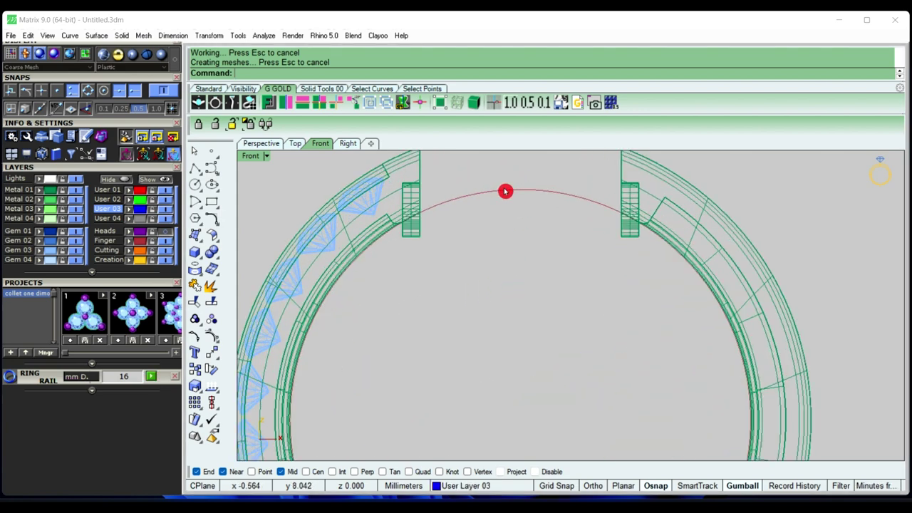
Offset the rail arc 1 mm outward and delete the original arc
click(506, 191)
scroll(496, 285, down, 2)
text(O)
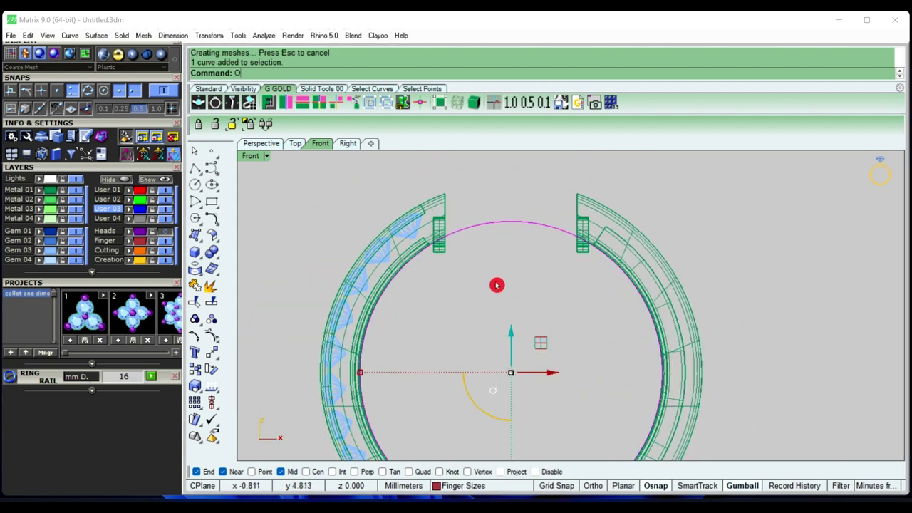
text(ffset)
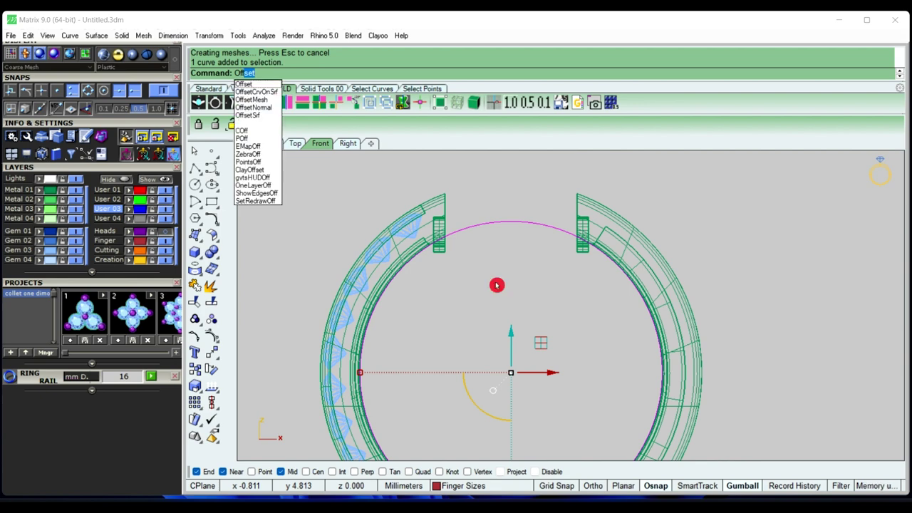
right_click(496, 285)
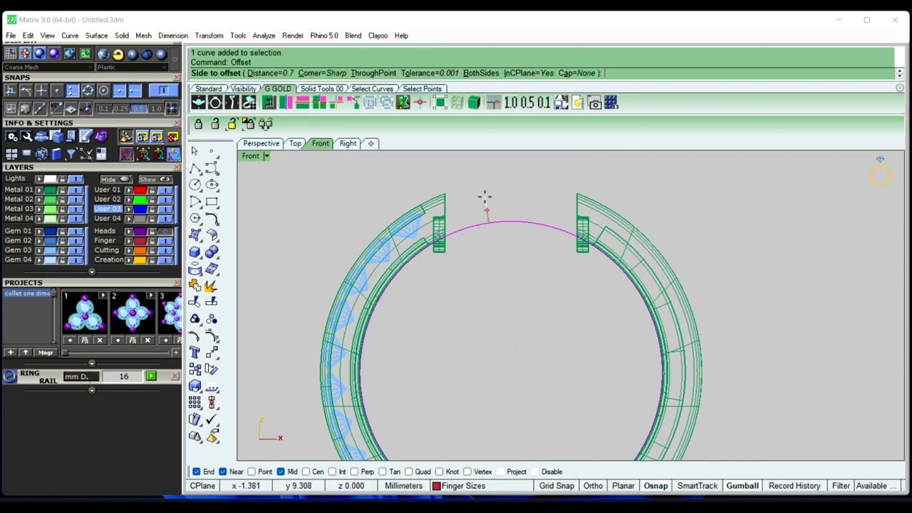
text(1)
key(Return)
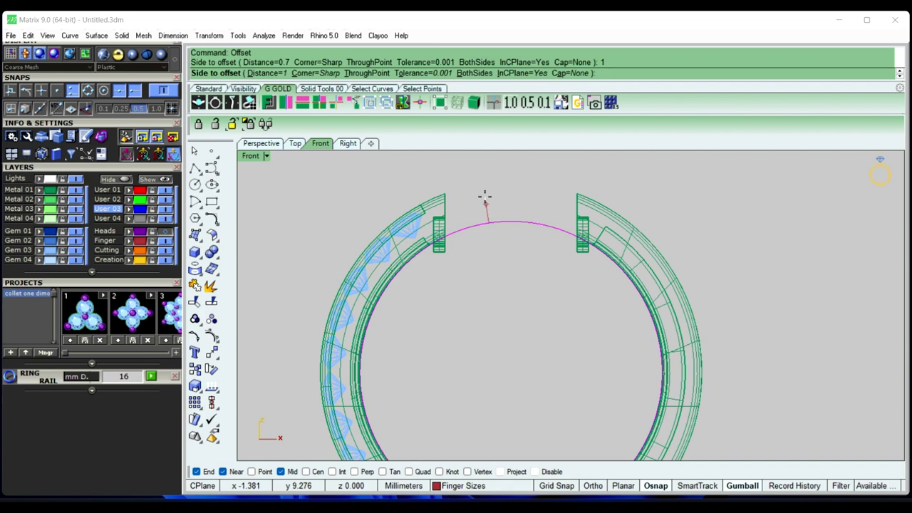
click(485, 197)
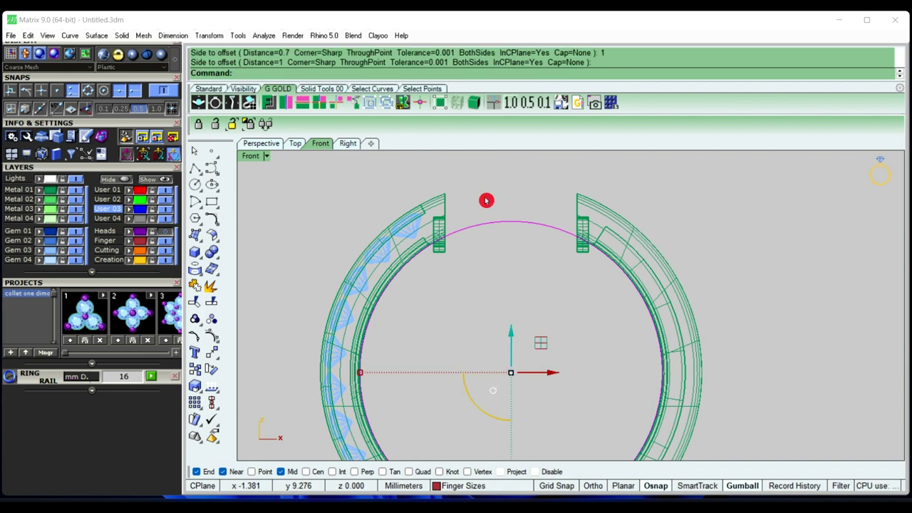
key(Return)
click(497, 201)
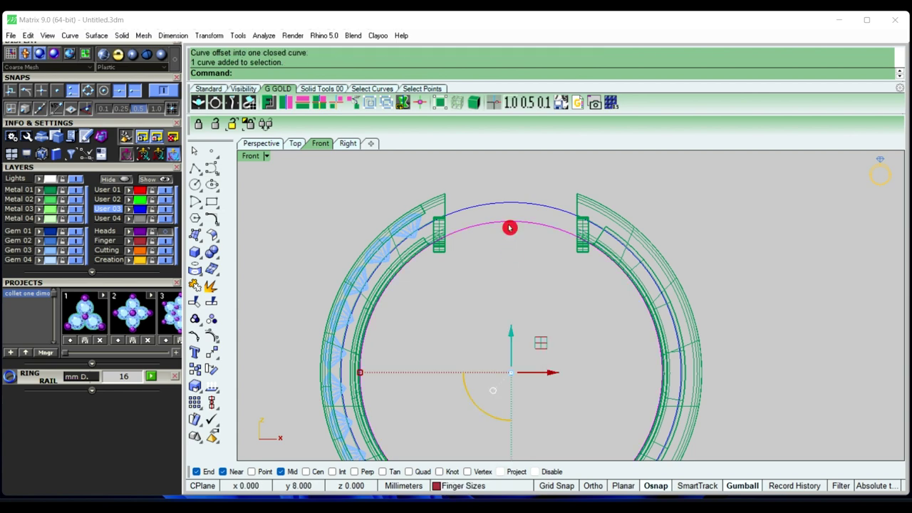
key(Delete)
scroll(485, 210, up, 3)
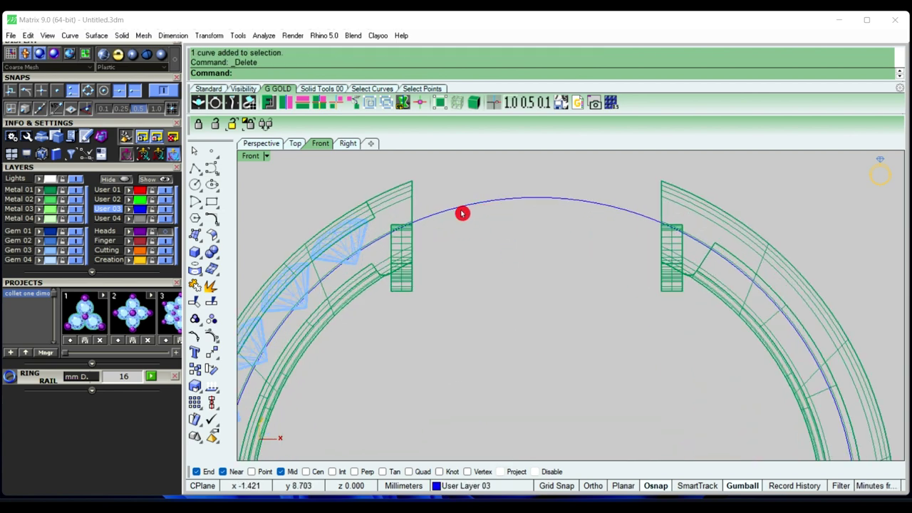
Split the offset arc at points inside the left and right connector blocks
click(462, 214)
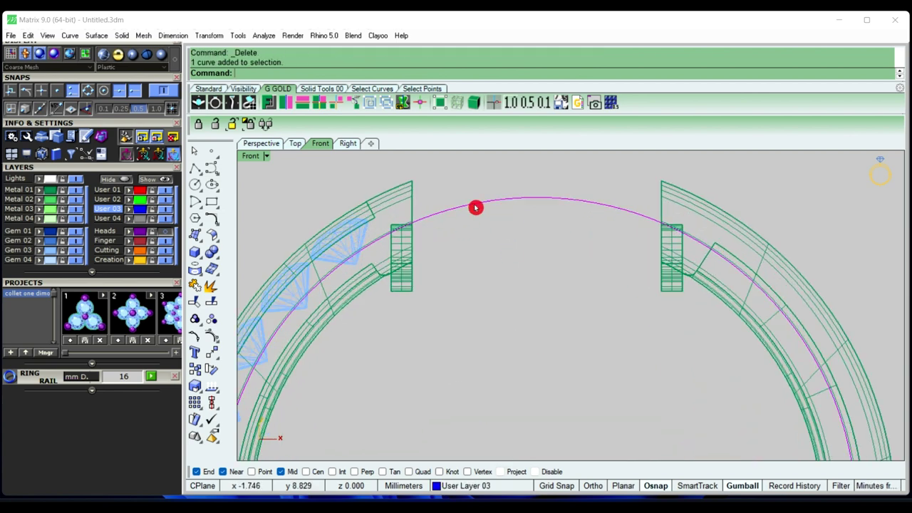
click(212, 303)
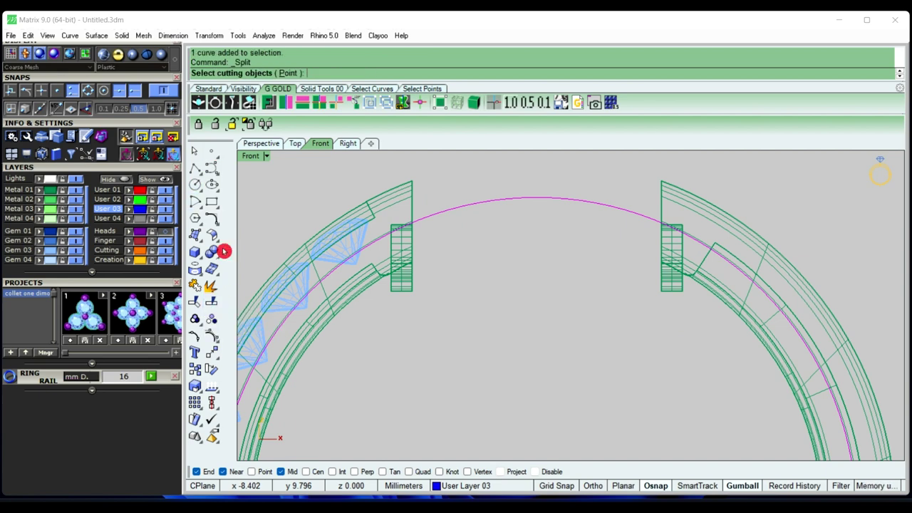
click(292, 73)
scroll(403, 238, up, 1)
scroll(401, 229, up, 2)
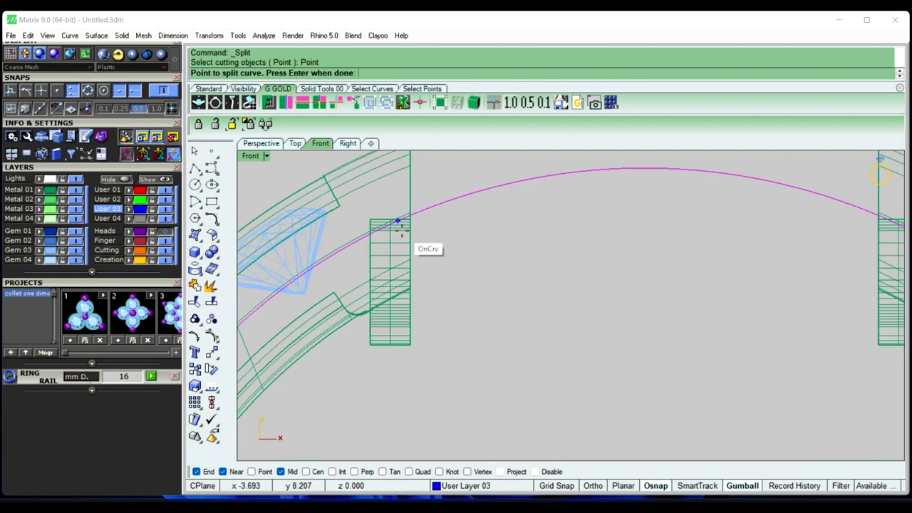
scroll(393, 230, up, 2)
scroll(380, 233, up, 1)
scroll(379, 233, up, 2)
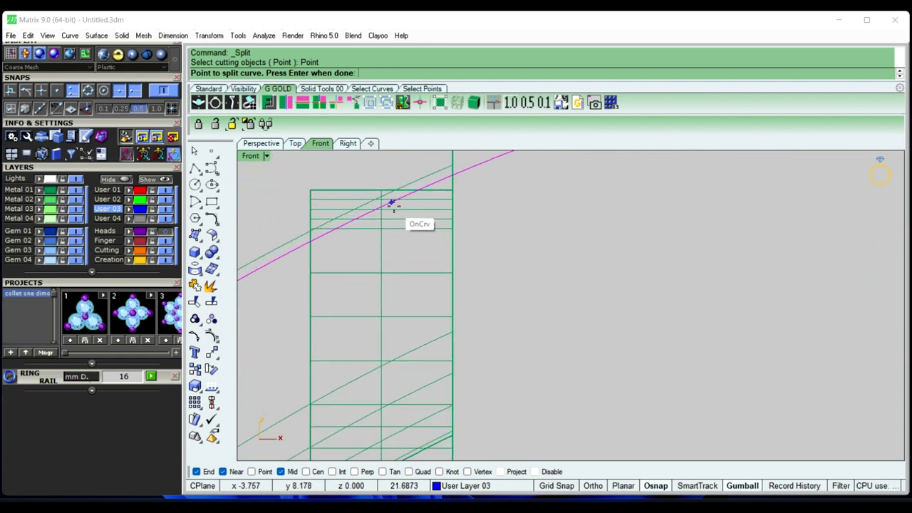
click(392, 205)
scroll(364, 241, down, 2)
scroll(368, 253, down, 3)
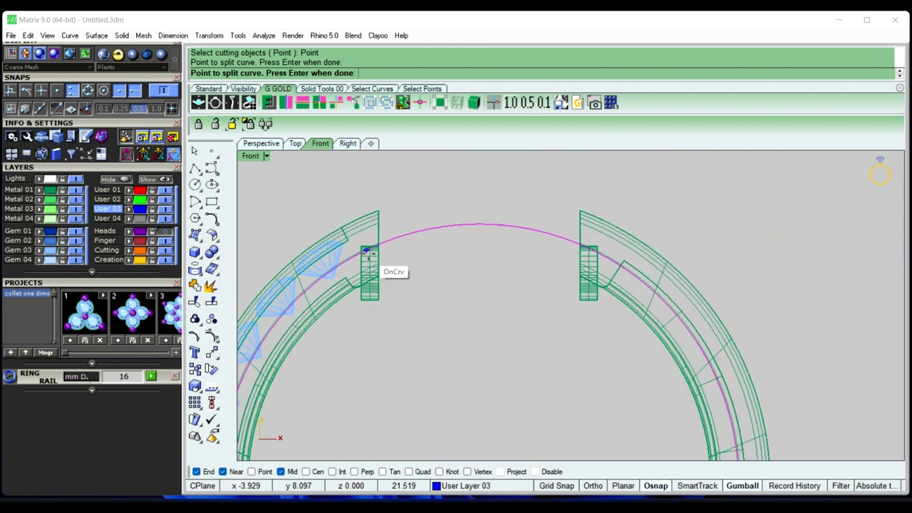
scroll(623, 271, up, 2)
scroll(628, 274, up, 1)
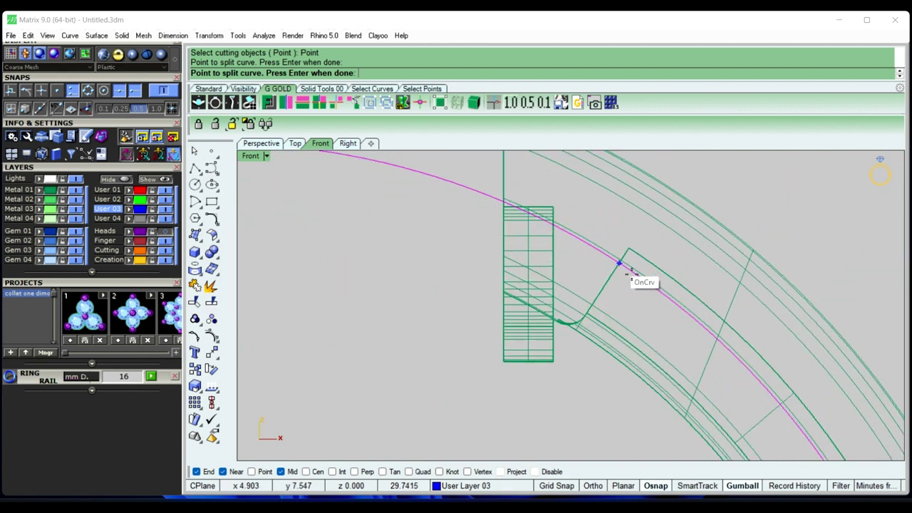
click(585, 244)
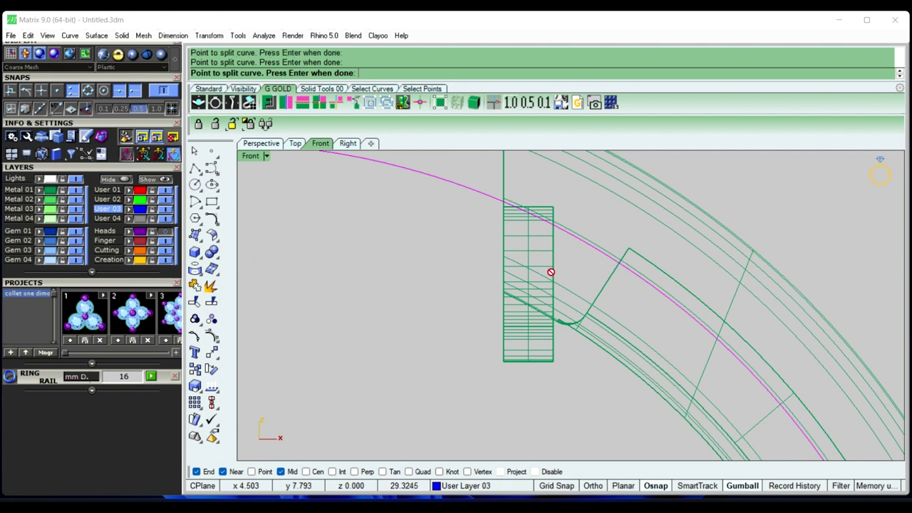
key(Return)
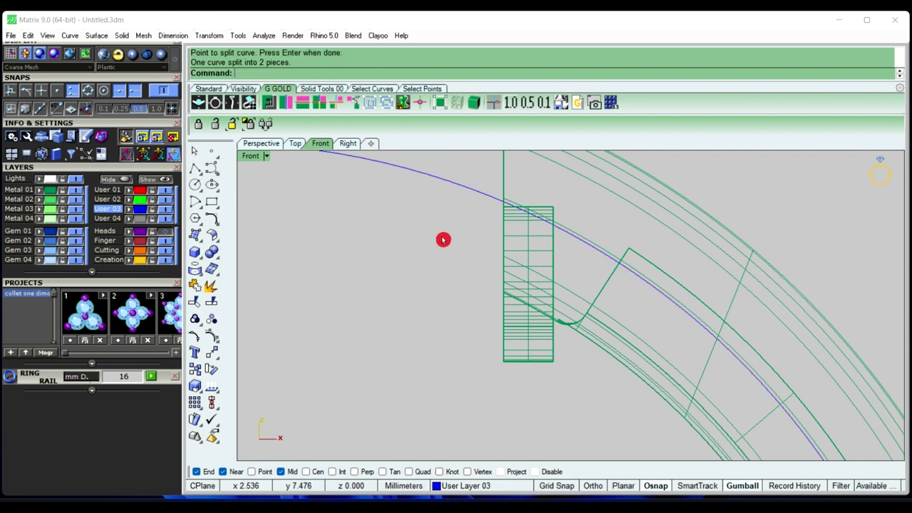
Delete the lower piece of the split curve, keeping the upper arc
click(482, 195)
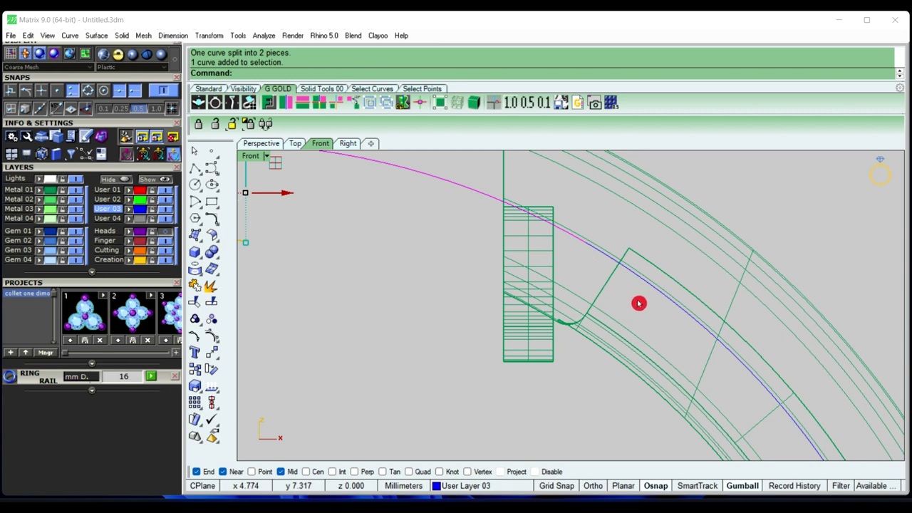
click(667, 301)
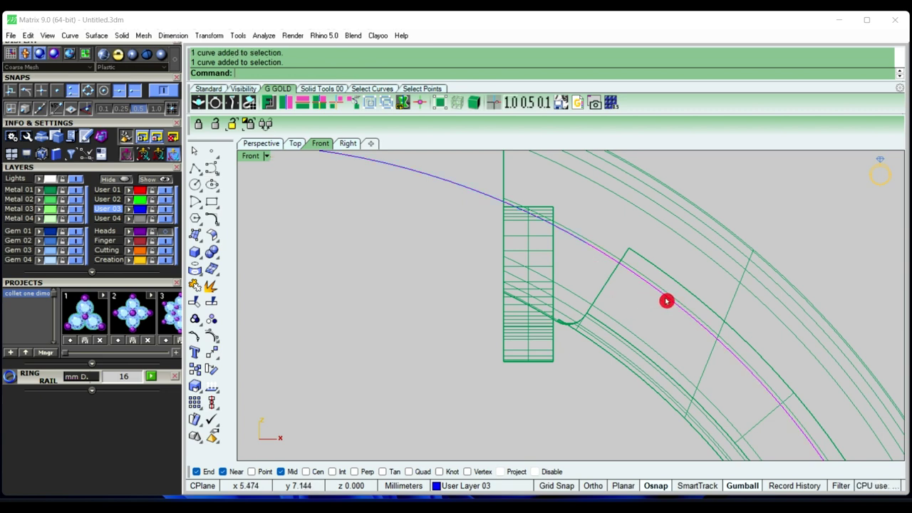
key(Delete)
scroll(667, 300, down, 5)
Pipe the top arc with round caps and 0.9 mm start and end diameters
click(571, 273)
text(Pip)
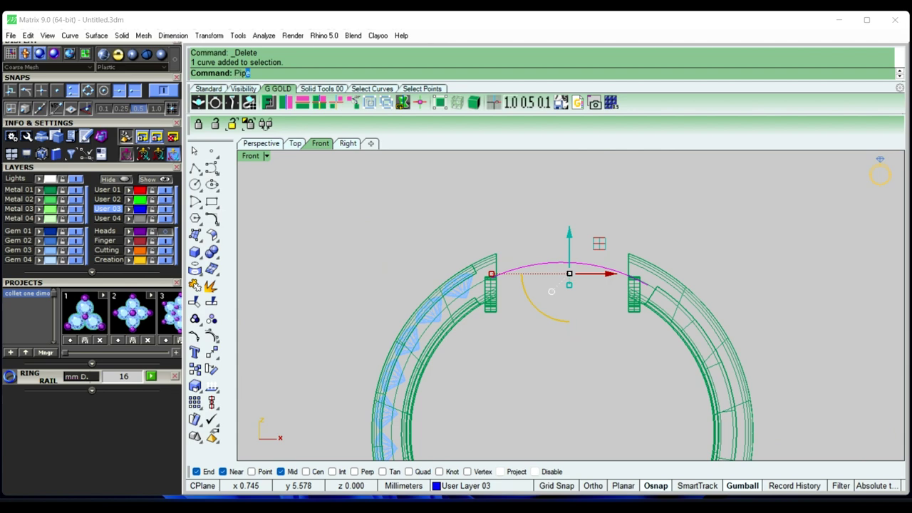
text(e)
key(Return)
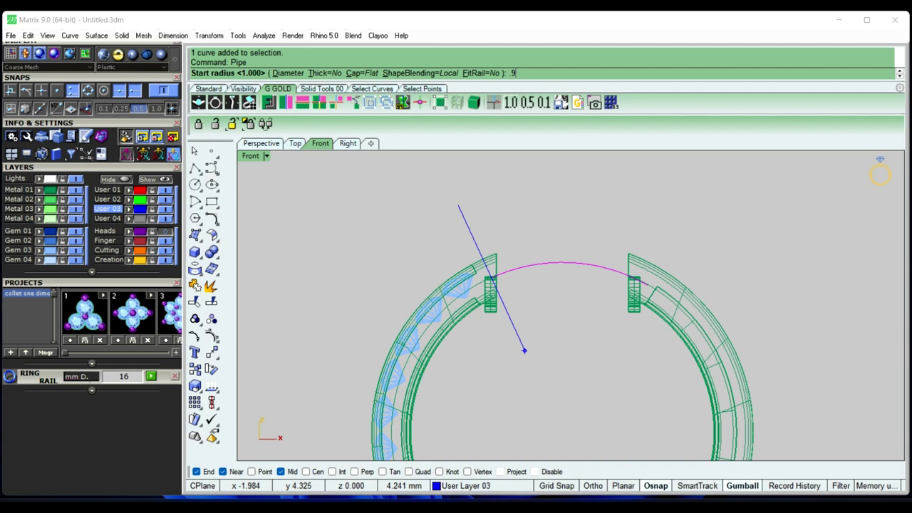
click(284, 74)
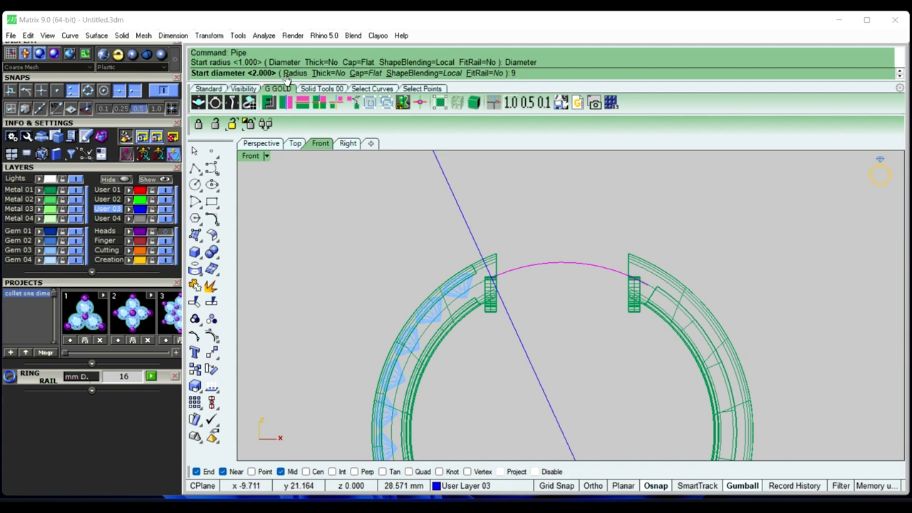
click(372, 74)
click(300, 76)
text(.9)
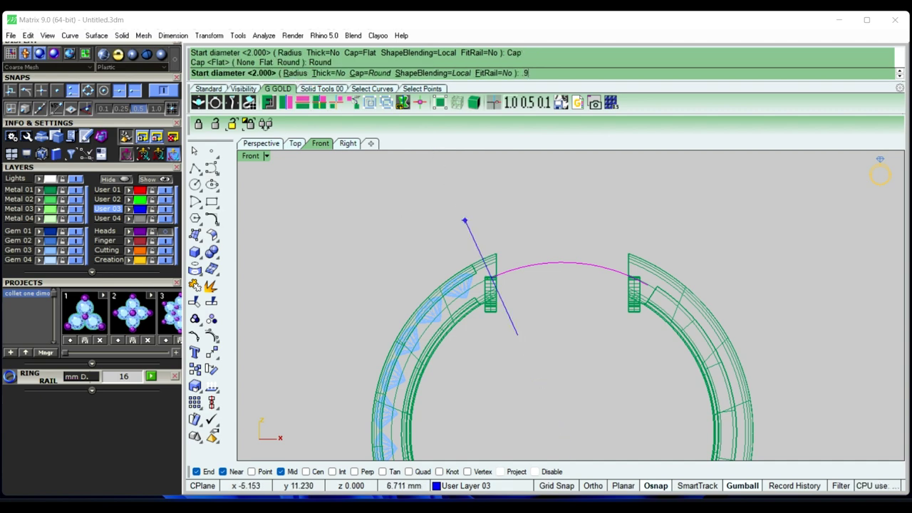
key(Return)
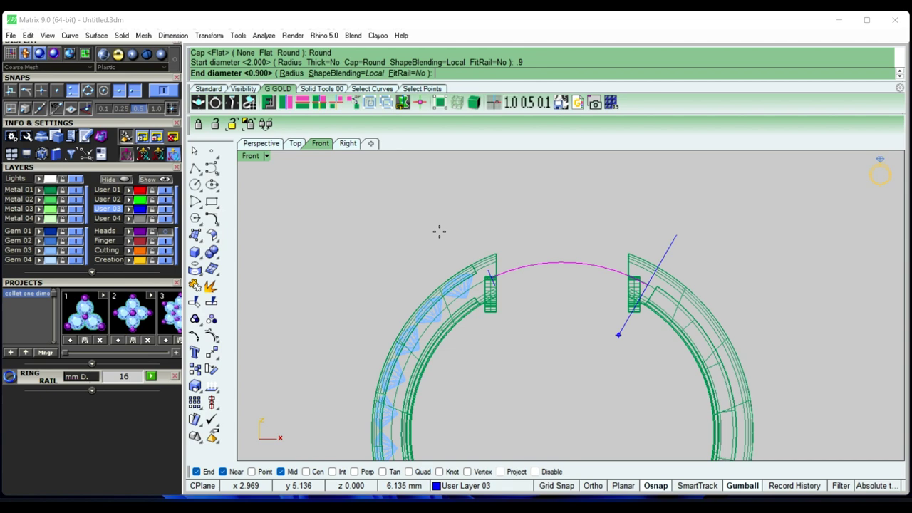
right_click(439, 231)
right_click(441, 235)
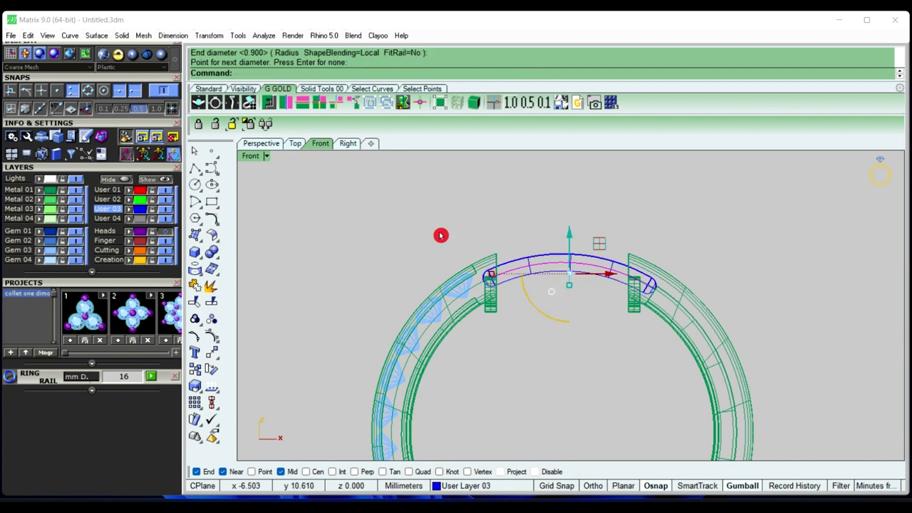
Nudge the new pipe slightly downward with the gumball in the front view
click(273, 146)
mouse_move(515, 285)
right_down()
mouse_move(580, 252)
mouse_move(794, 298)
mouse_move(563, 272)
mouse_move(544, 289)
right_up()
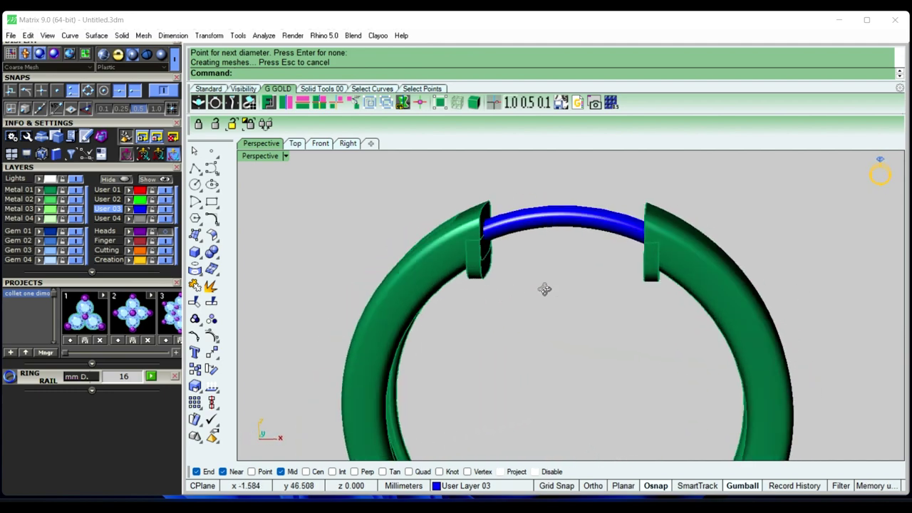
click(322, 144)
scroll(489, 271, up, 2)
scroll(543, 273, up, 2)
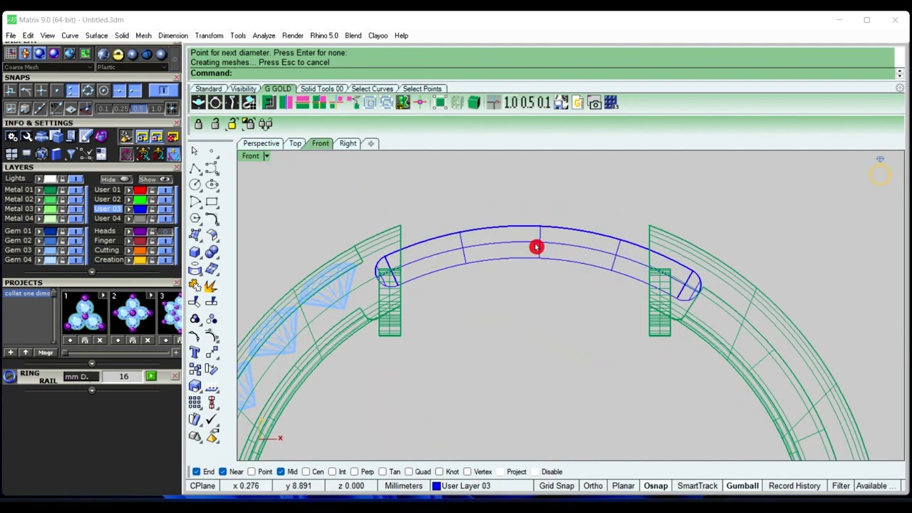
click(541, 251)
click(576, 283)
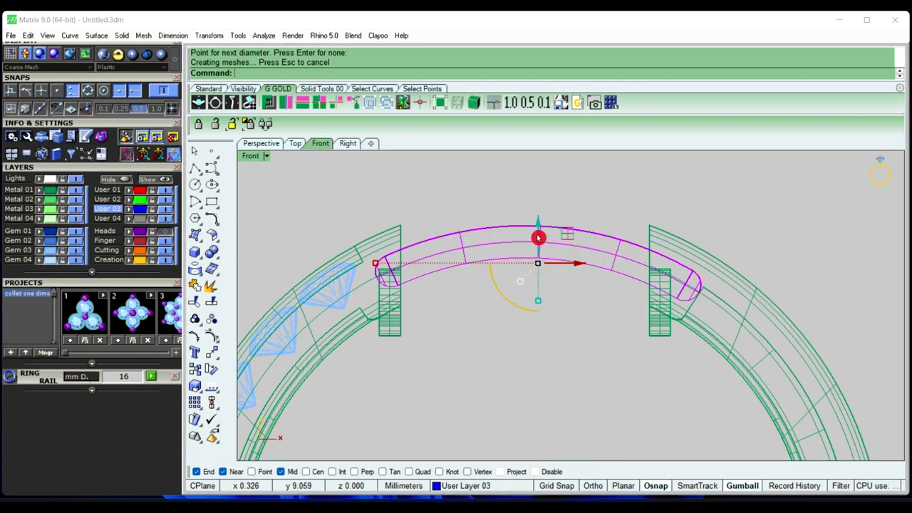
drag(538, 238, 540, 245)
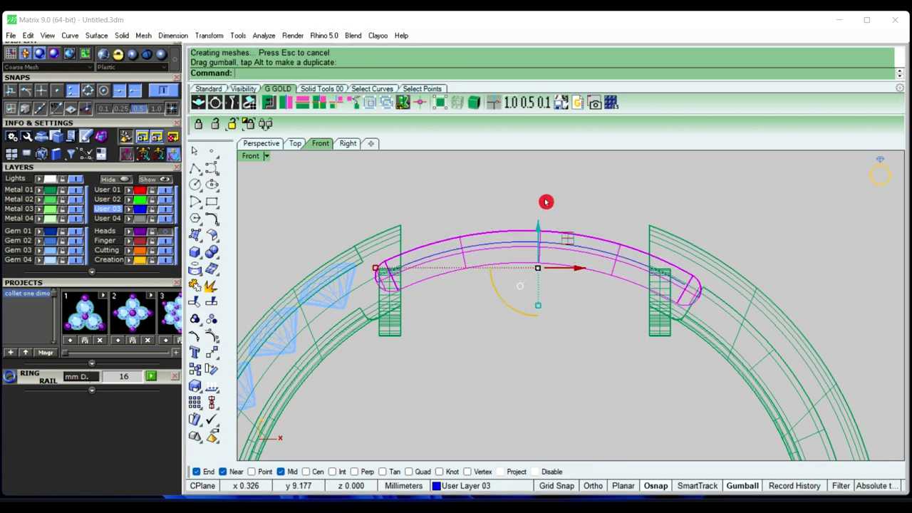
click(597, 212)
Copy the blue pipe to the clipboard so it can be restored after cutting
click(265, 145)
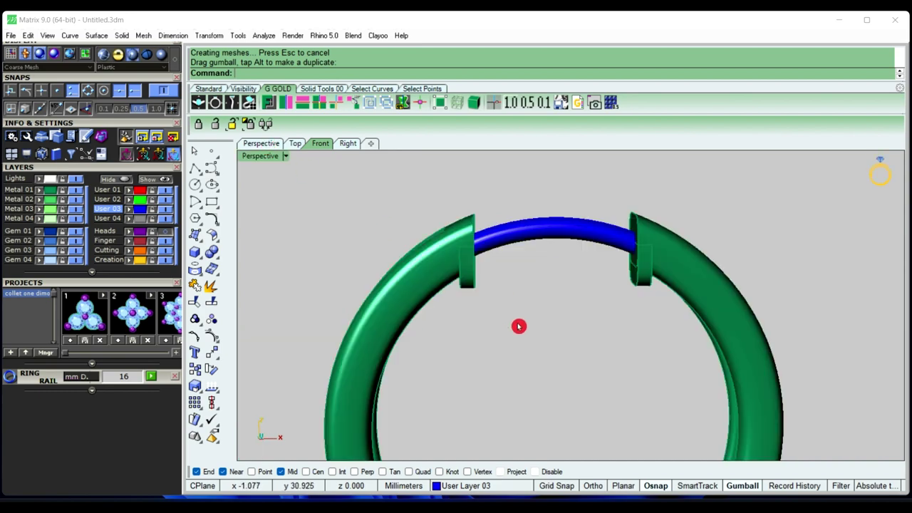
scroll(518, 299, up, 3)
mouse_move(518, 286)
right_down()
mouse_move(591, 335)
mouse_move(753, 350)
mouse_move(611, 332)
mouse_move(558, 294)
mouse_move(627, 275)
right_up()
scroll(558, 294, down, 5)
scroll(554, 302, up, 5)
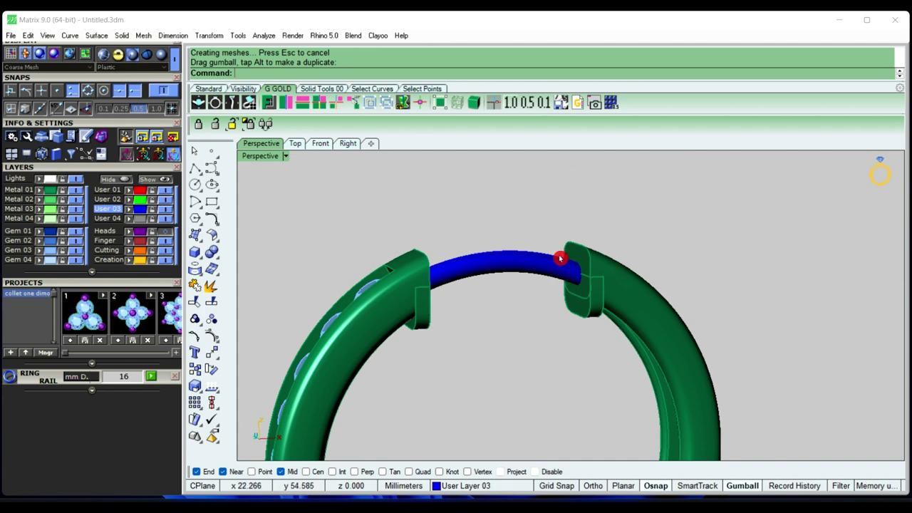
scroll(562, 263, down, 2)
mouse_move(577, 279)
right_down()
mouse_move(538, 301)
mouse_move(584, 305)
mouse_move(539, 288)
mouse_move(517, 263)
right_up()
scroll(518, 263, up, 2)
click(518, 263)
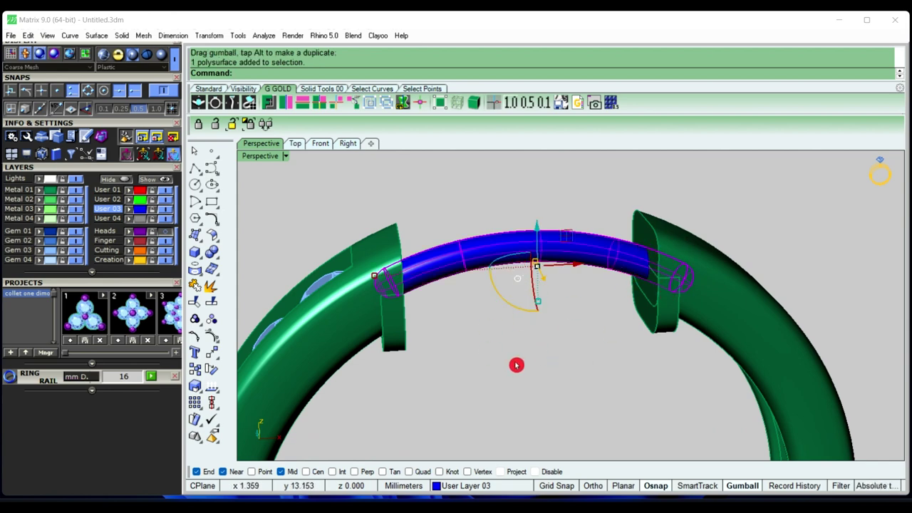
key(ctrl+c)
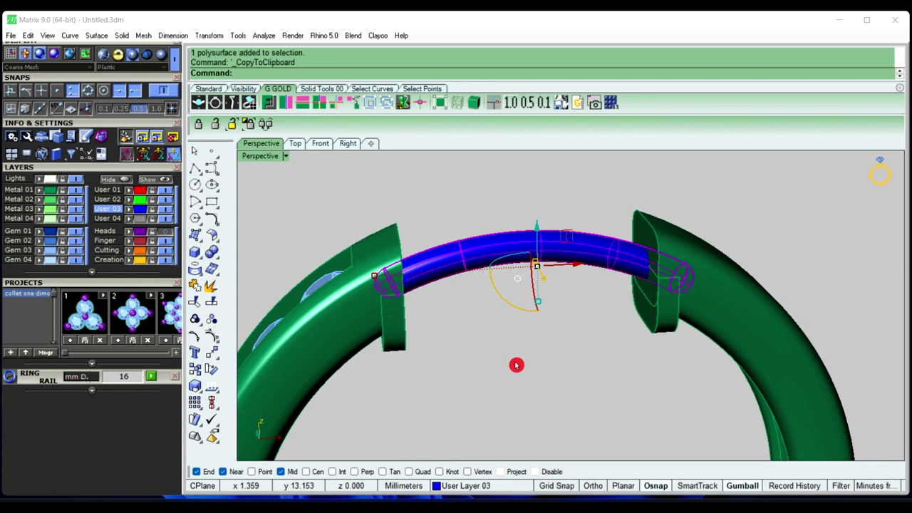
Boolean-subtract the pipe from both green ring sections, drilling holes through the end blocks
click(517, 364)
click(705, 296)
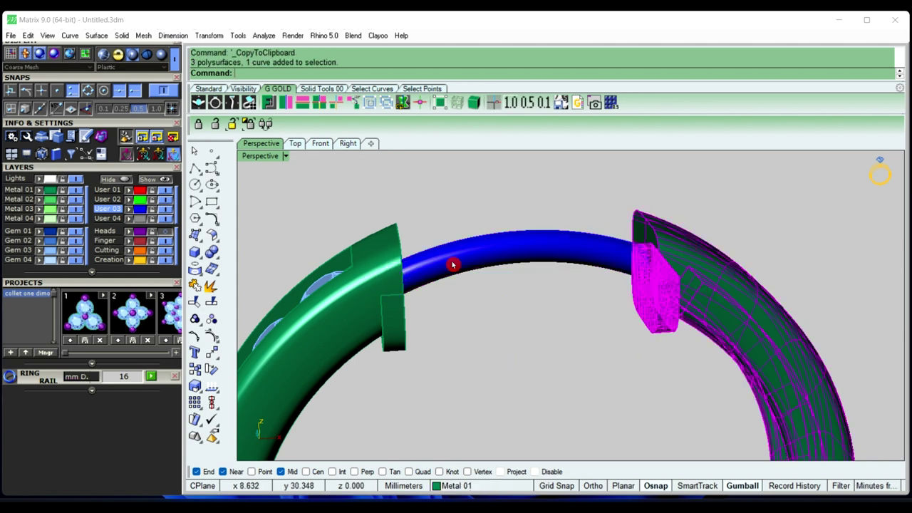
click(218, 258)
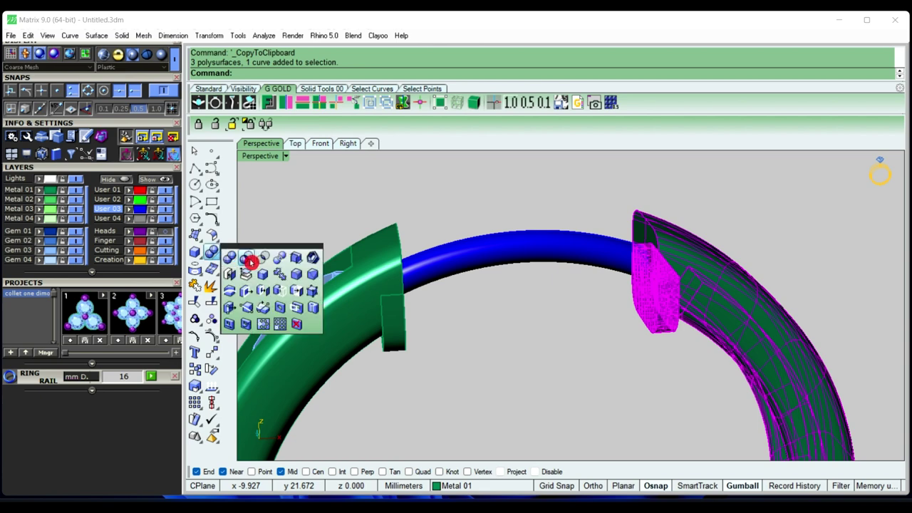
click(249, 261)
click(568, 254)
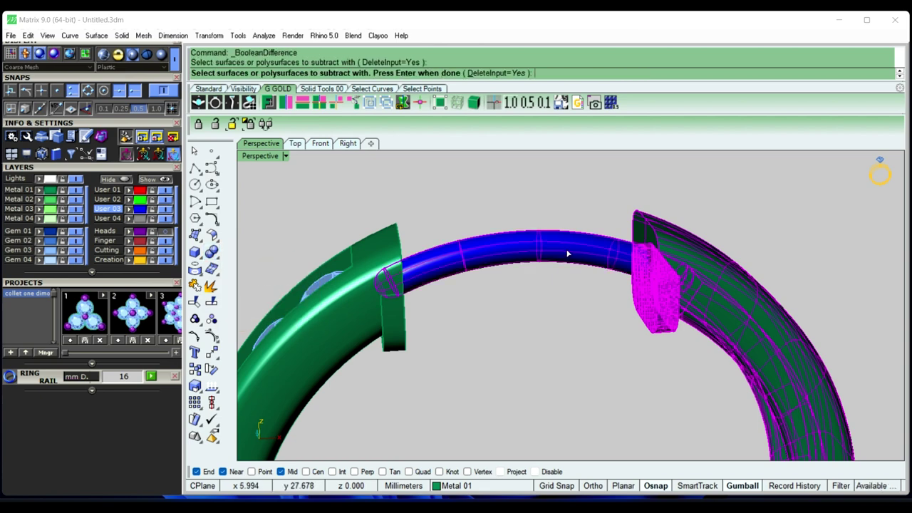
right_click(599, 324)
Paste the copied pipe back into place as the clasp bar
mouse_move(566, 336)
right_down()
mouse_move(623, 308)
mouse_move(476, 309)
right_up()
scroll(624, 309, up, 3)
scroll(563, 264, up, 2)
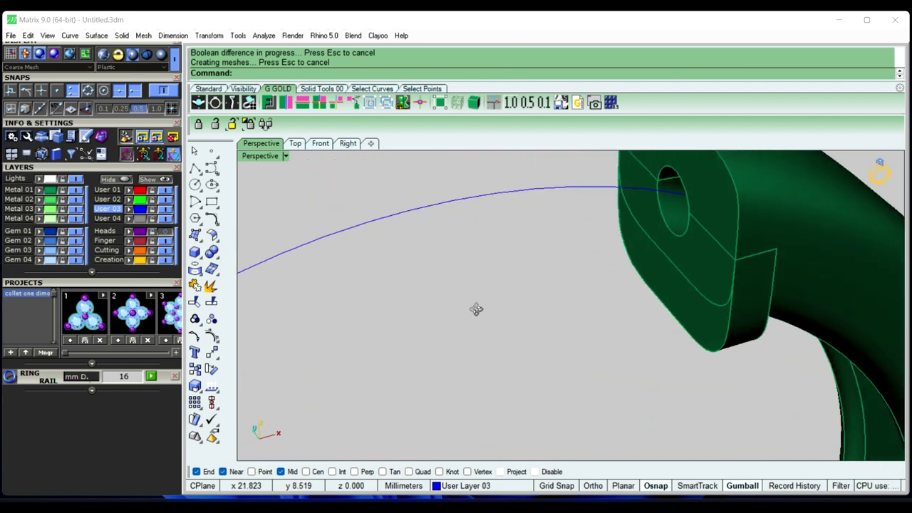
scroll(477, 309, down, 3)
key(ctrl+v)
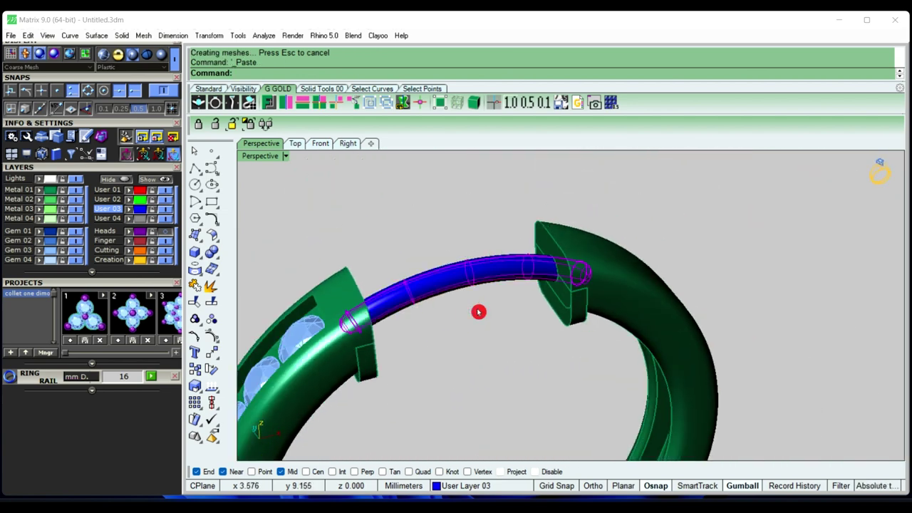
click(511, 328)
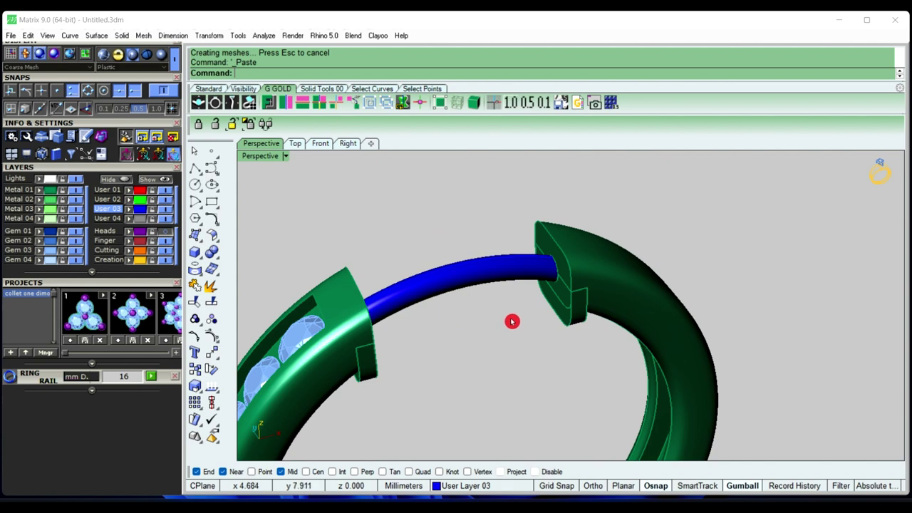
Orbit the Perspective view to the side and switch it to Machine display mode
right_drag(516, 322, 538, 282)
scroll(538, 283, up, 3)
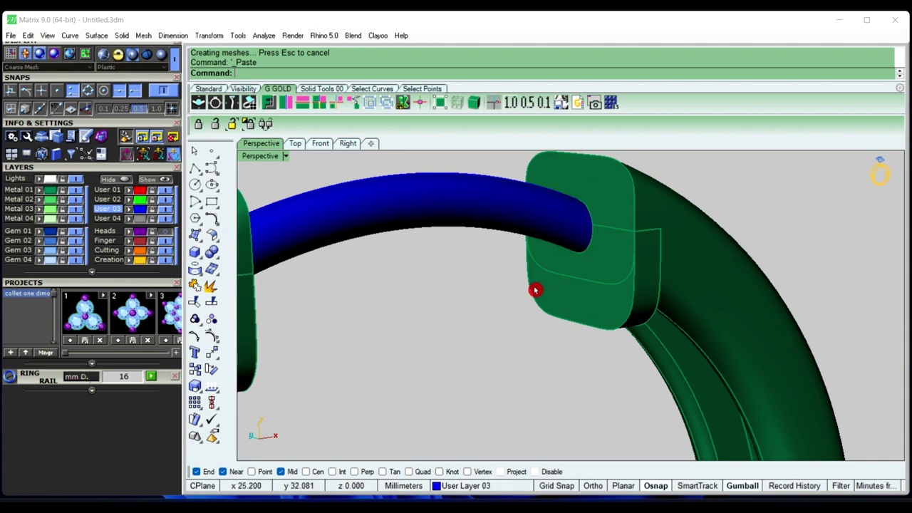
scroll(535, 292, down, 5)
scroll(558, 340, down, 2)
scroll(521, 263, down, 2)
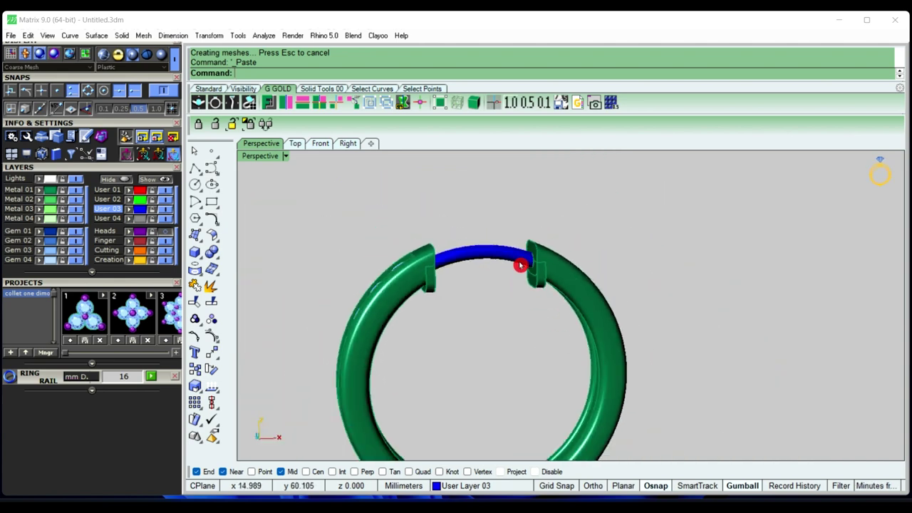
scroll(525, 350, down, 2)
mouse_move(526, 350)
right_down()
mouse_move(692, 316)
mouse_move(447, 332)
right_up()
click(286, 156)
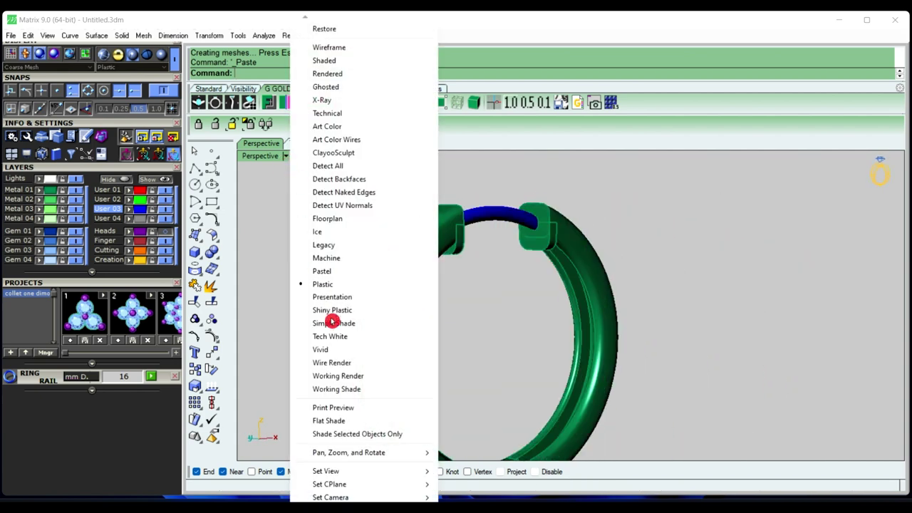
click(346, 262)
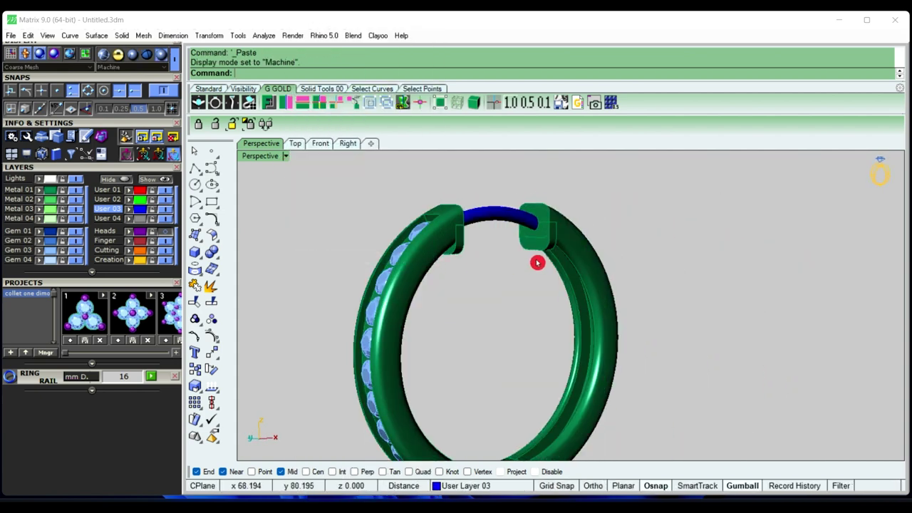
scroll(537, 261, down, 3)
mouse_move(532, 271)
right_down()
mouse_move(654, 310)
mouse_move(632, 240)
mouse_move(597, 242)
mouse_move(594, 295)
right_up()
click(129, 312)
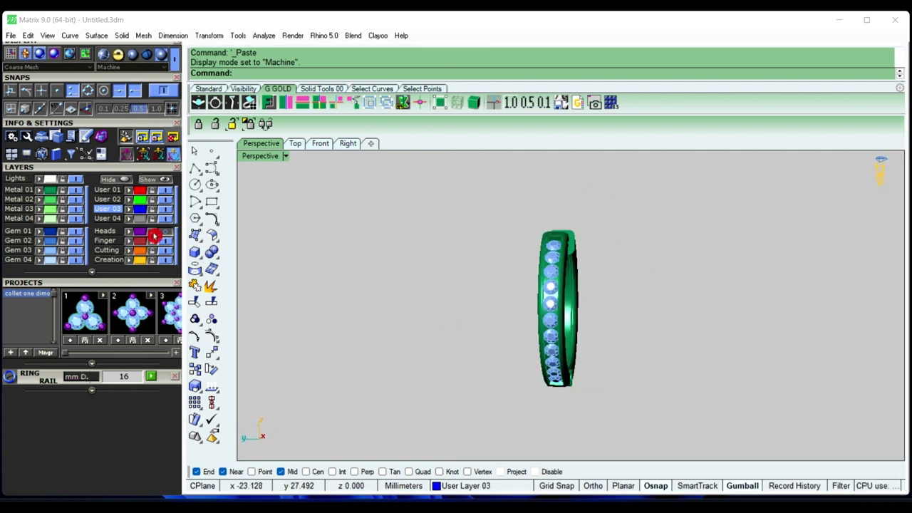